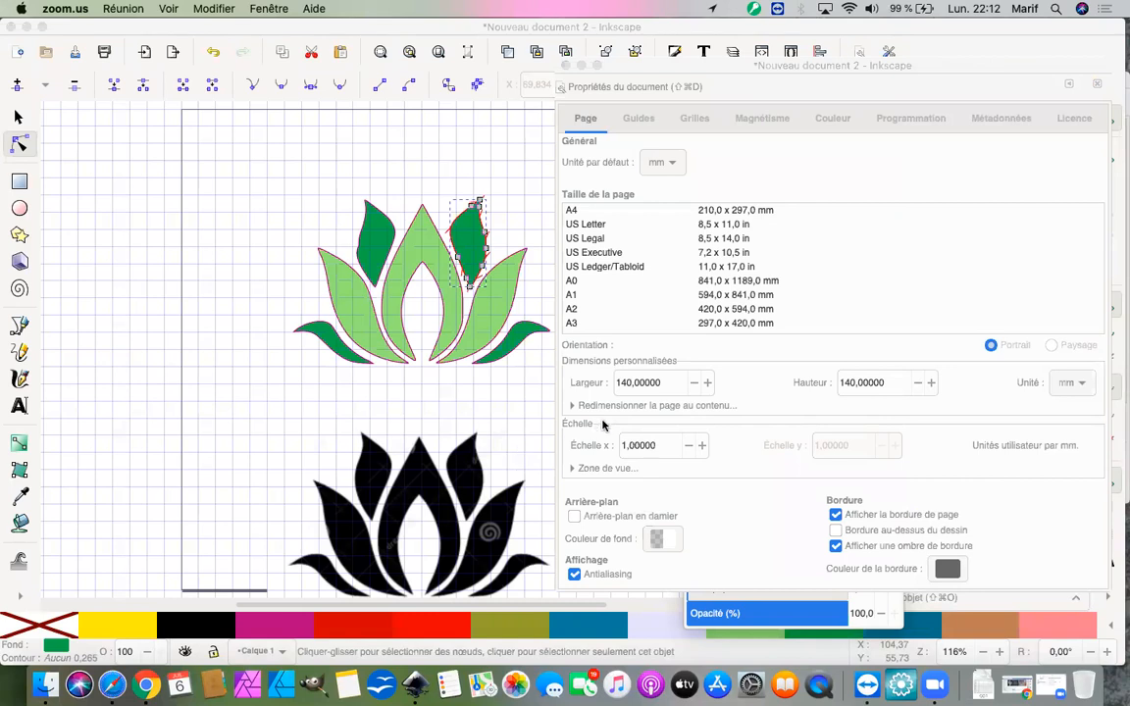
Step: Examine the nodes of the individual petals' fill and outline paths, dismissing the document properties to reveal the object list
{"action": "left_click", "coordinate": [420, 268]}
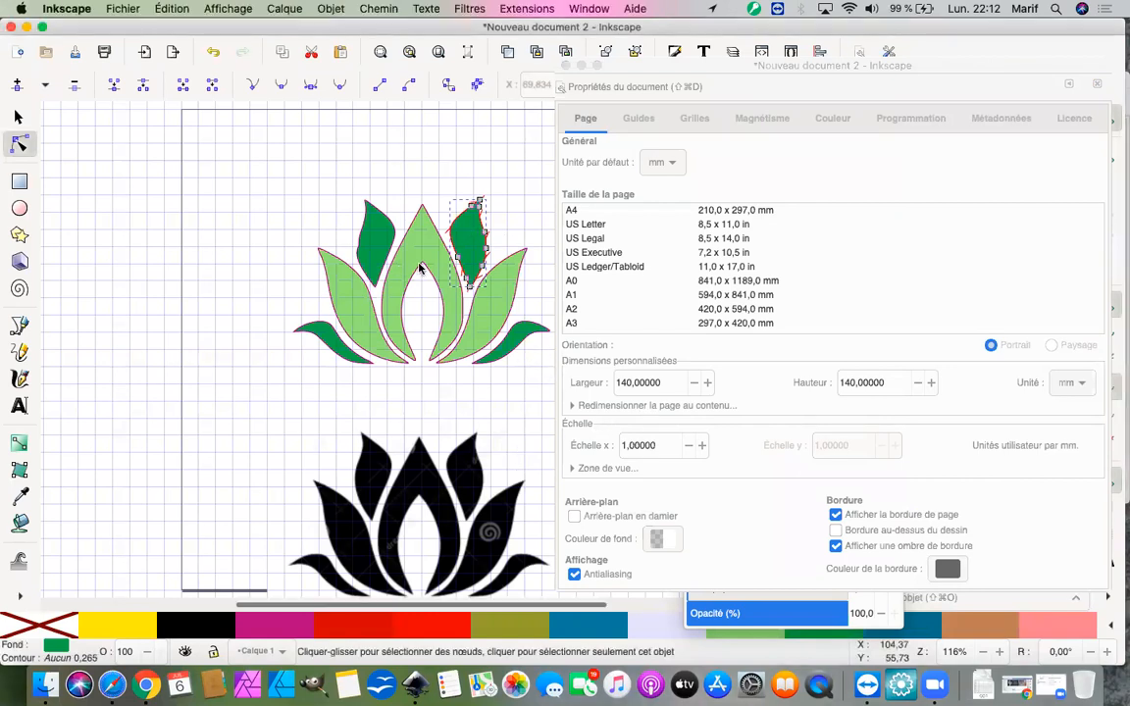
{"action": "left_click", "coordinate": [420, 267]}
{"action": "left_click", "coordinate": [373, 253]}
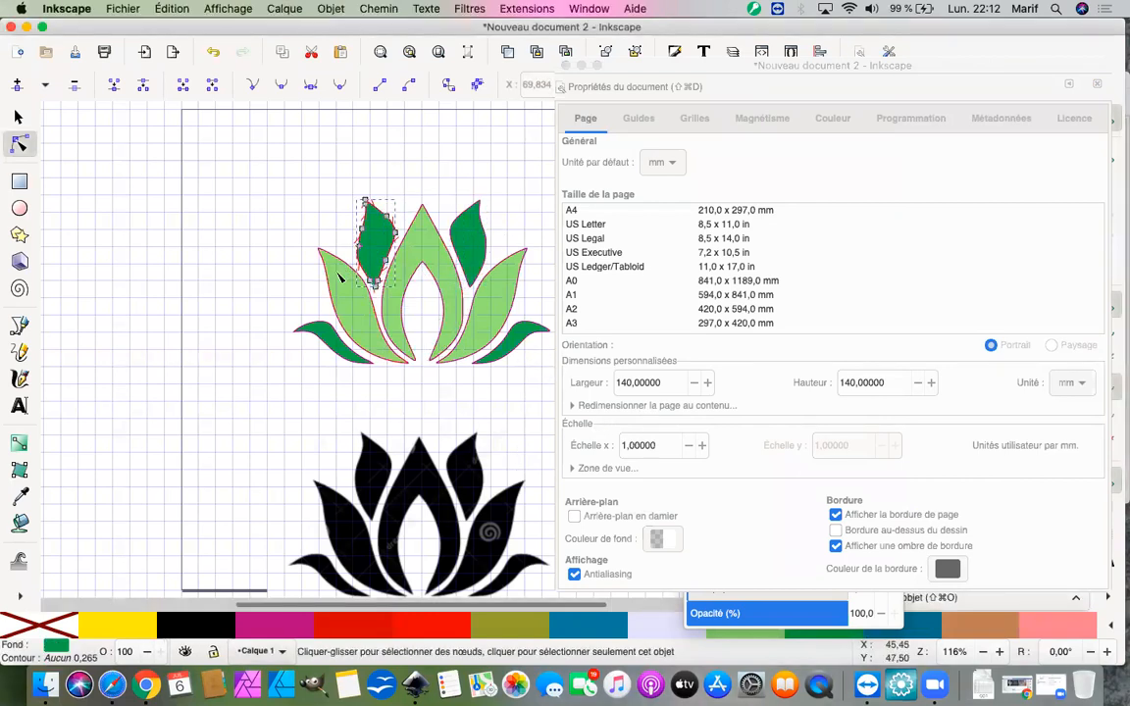
{"action": "left_click", "coordinate": [338, 263]}
{"action": "left_click", "coordinate": [417, 216]}
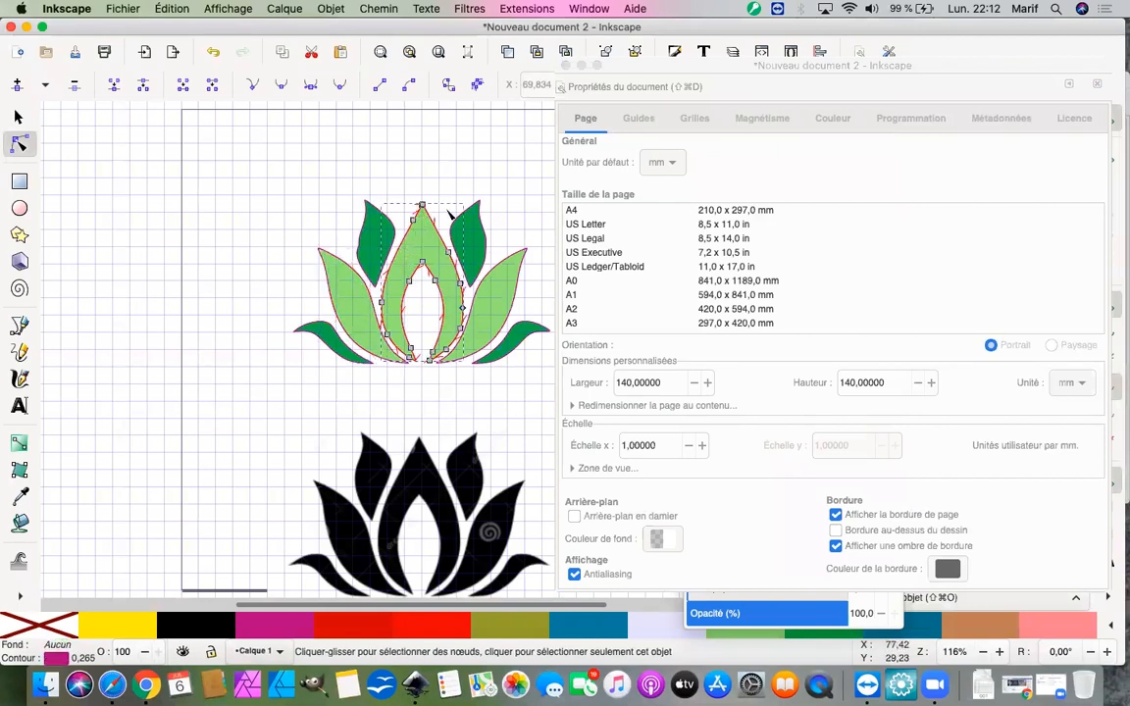
{"action": "left_click", "coordinate": [478, 214]}
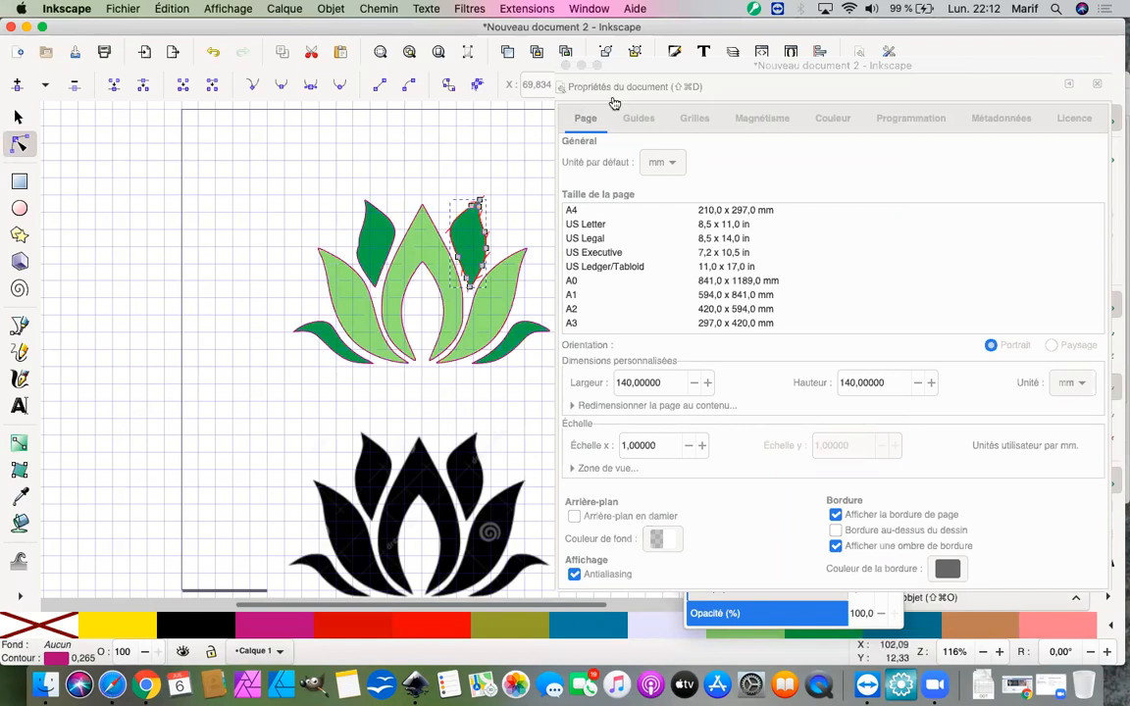
{"action": "key", "text": "ctrl+shift+o"}
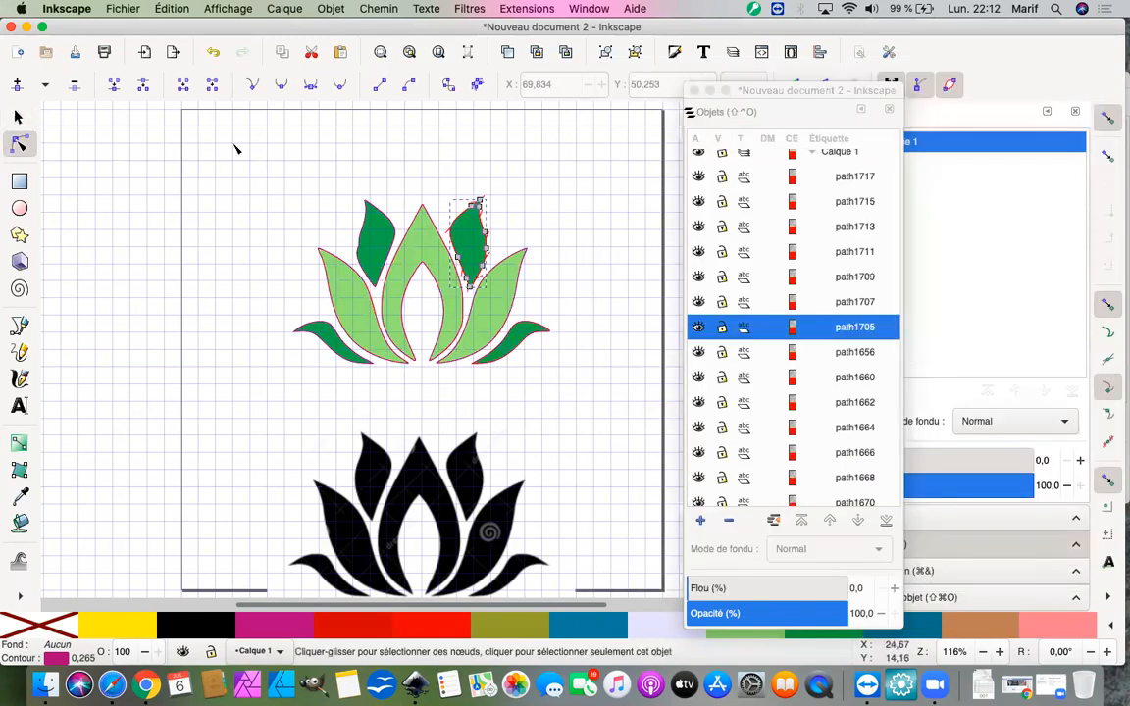
{"action": "left_click", "coordinate": [18, 116]}
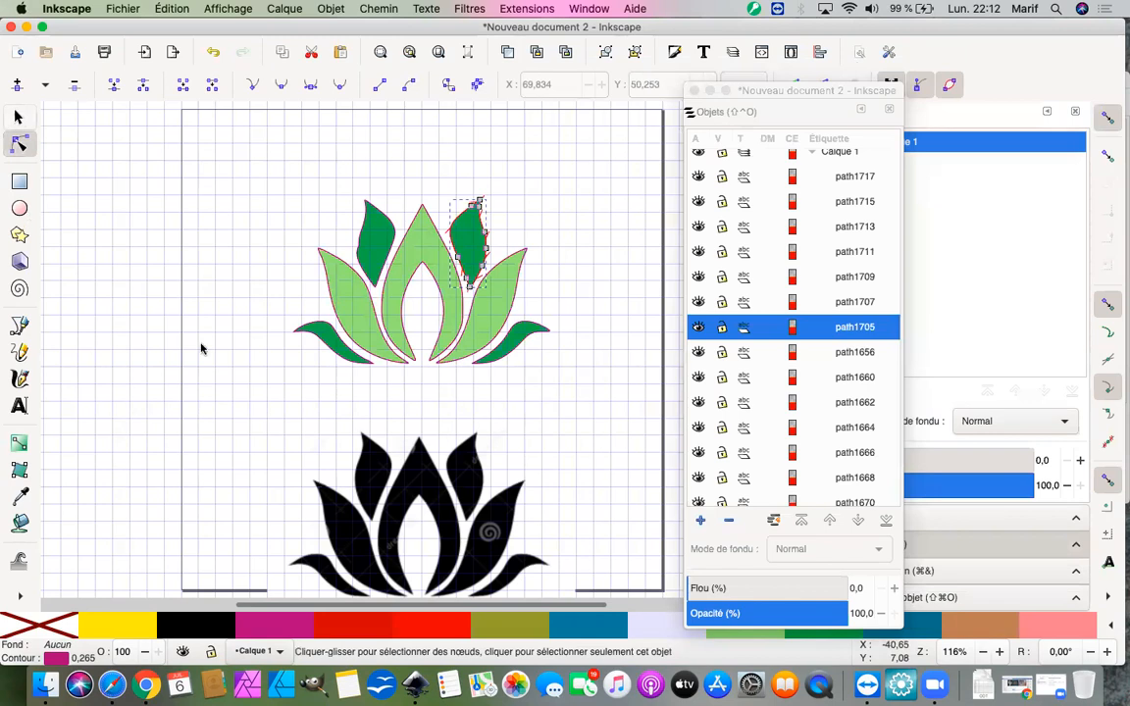
{"action": "left_click", "coordinate": [372, 235]}
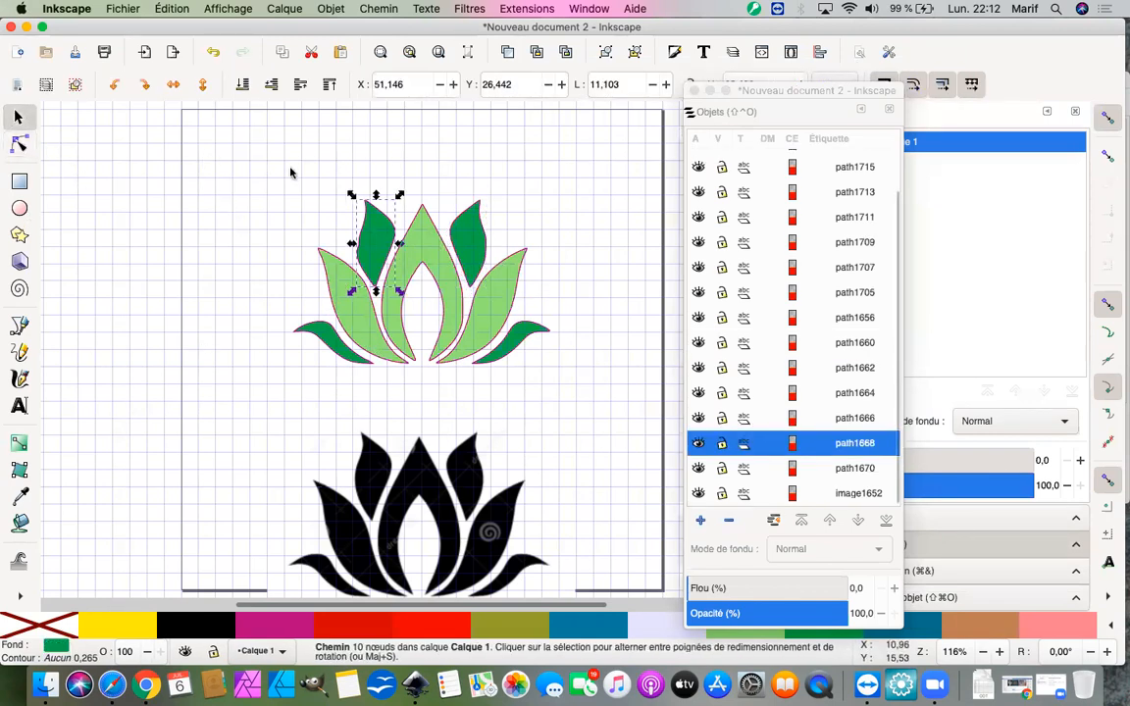
{"action": "key", "text": "n"}
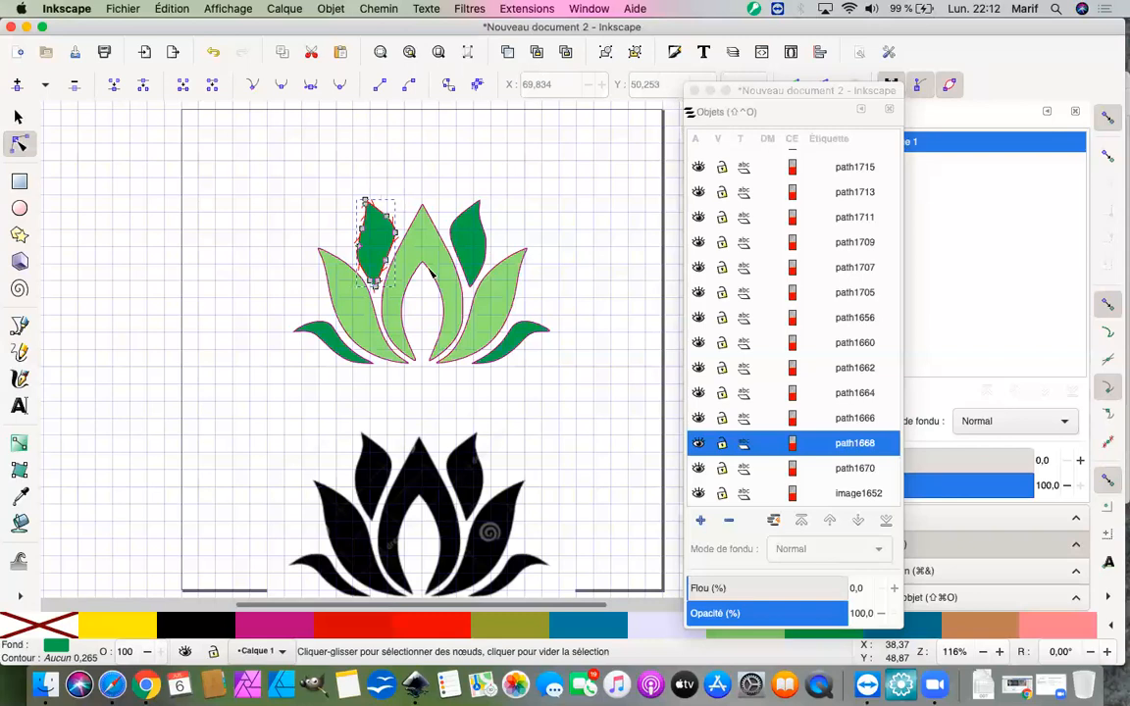
{"action": "left_click", "coordinate": [341, 327]}
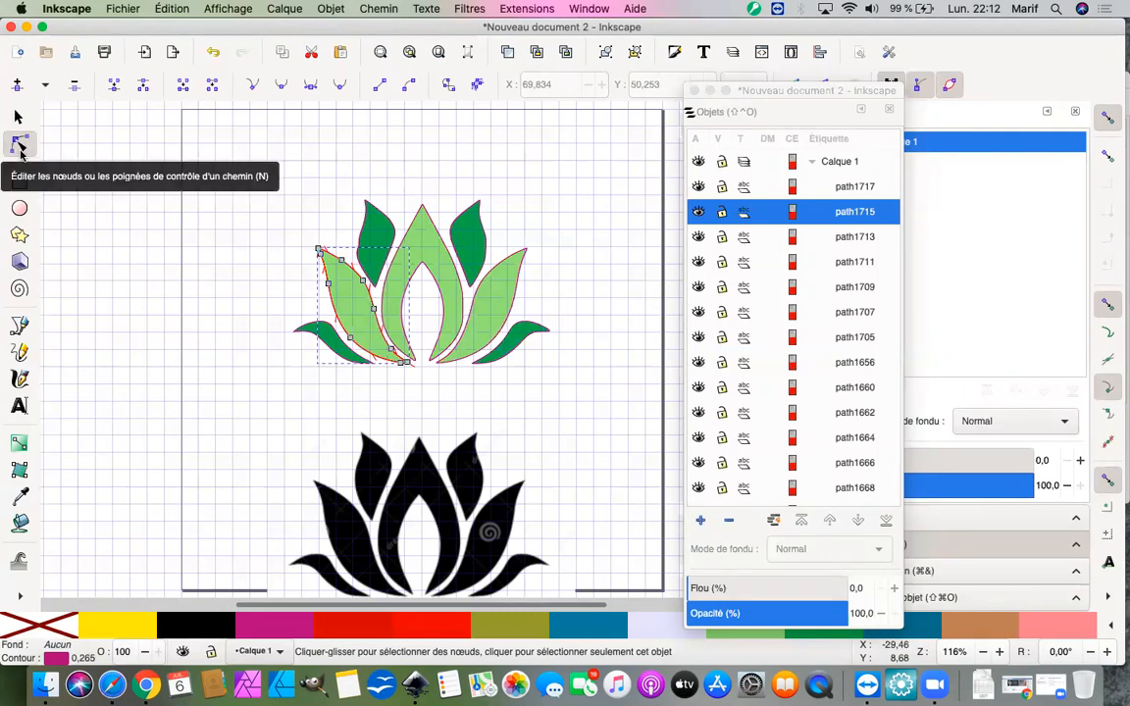
{"action": "left_click", "coordinate": [383, 8]}
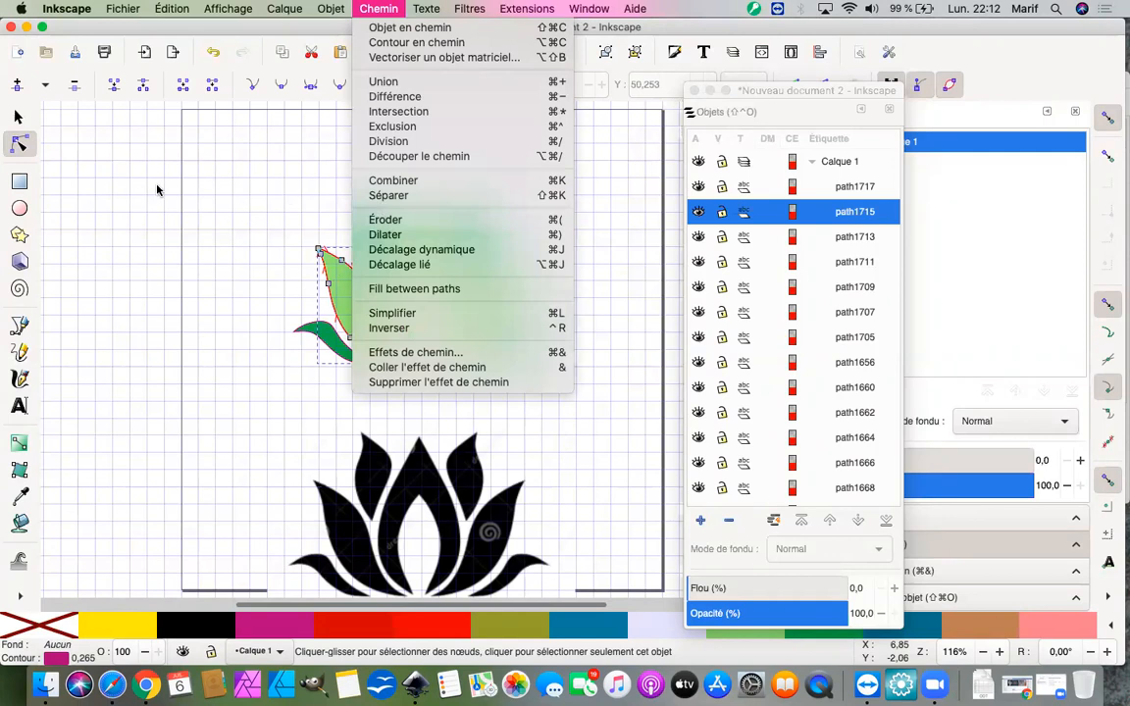
{"action": "left_click", "coordinate": [290, 192]}
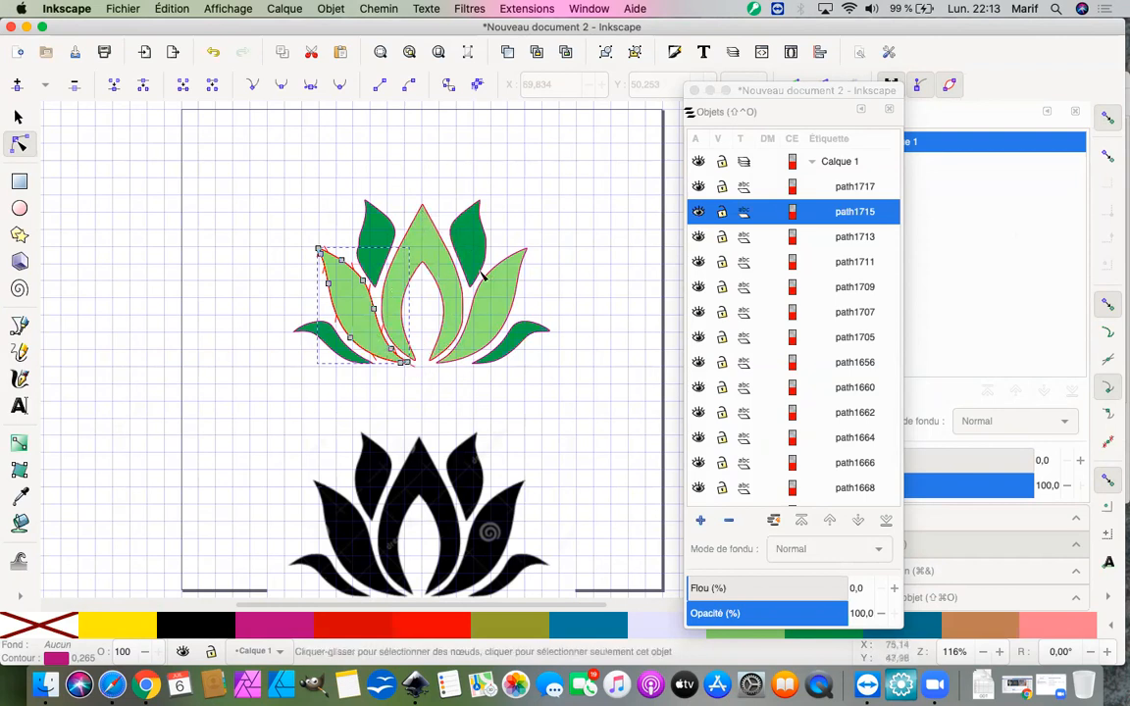
Step: Apply a dotted dash pattern to the strokes of the seven outline paths, path1717 to path1705
{"action": "left_click", "coordinate": [853, 186]}
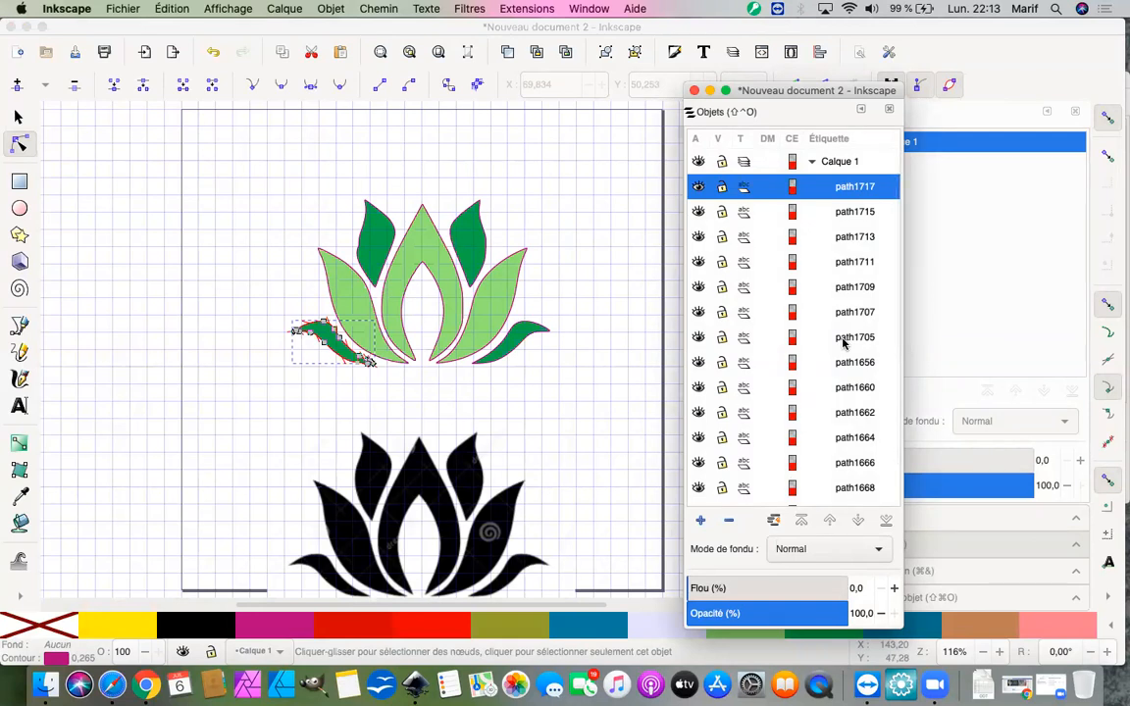
{"action": "left_click", "coordinate": [843, 337], "text": "shift"}
{"action": "left_click_drag", "start_coordinate": [783, 91], "coordinate": [854, 185]}
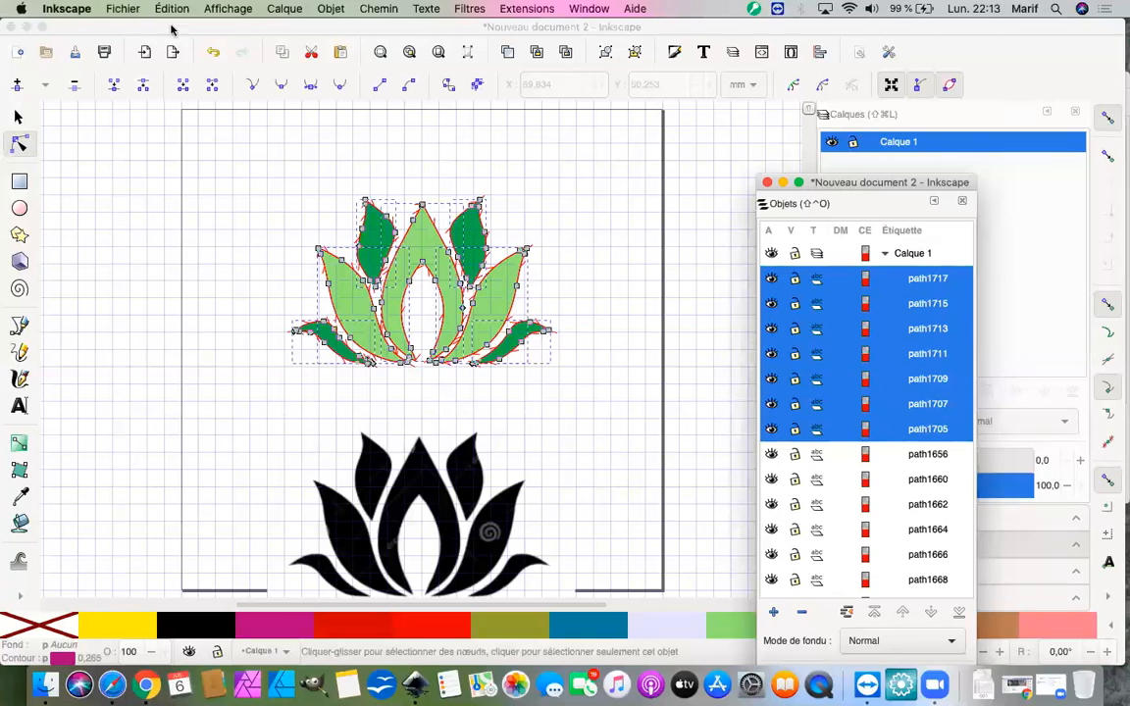
{"action": "left_click", "coordinate": [329, 9]}
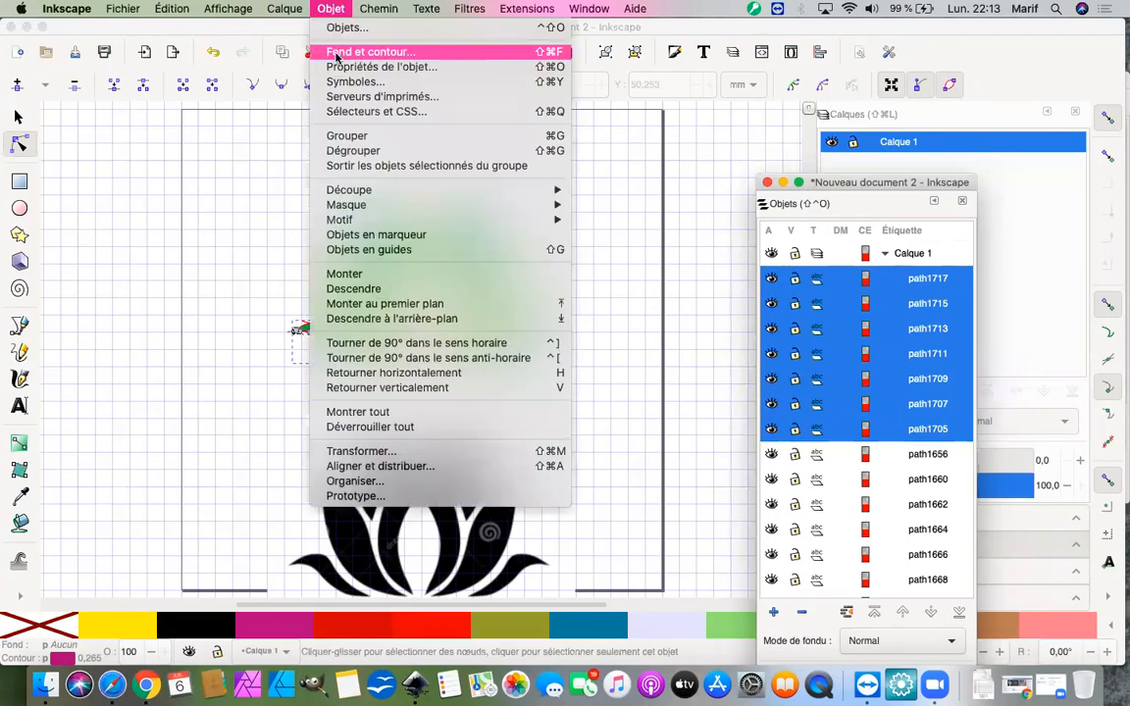
{"action": "left_click", "coordinate": [337, 53]}
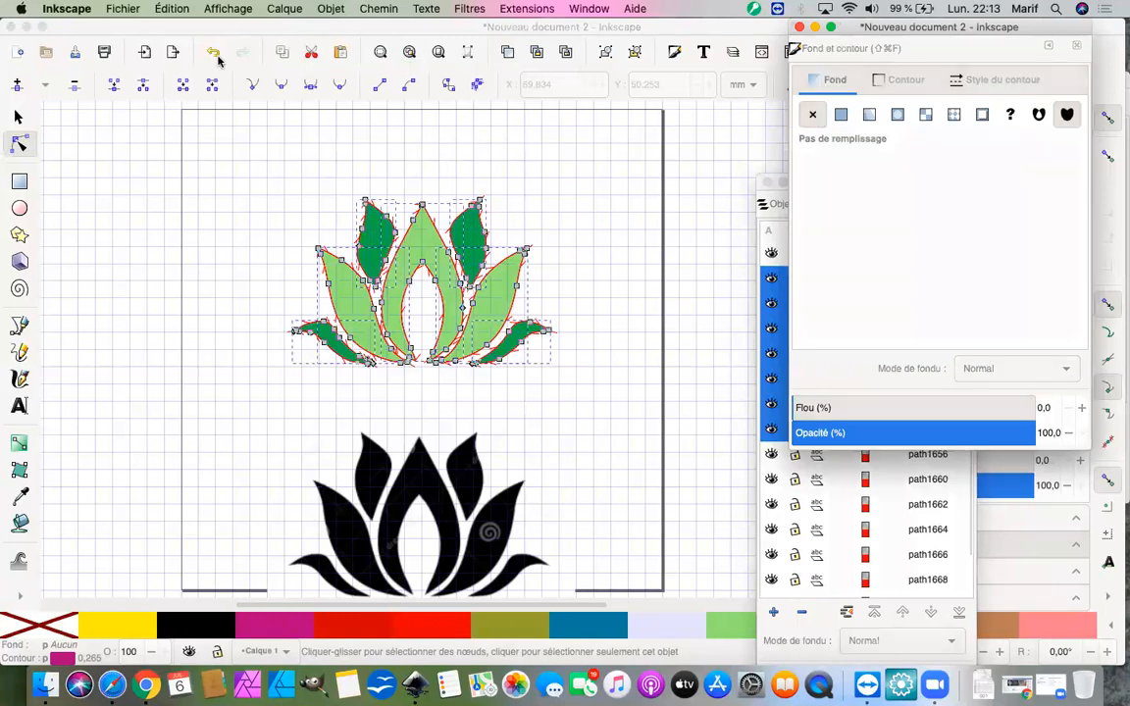
{"action": "left_click", "coordinate": [887, 84]}
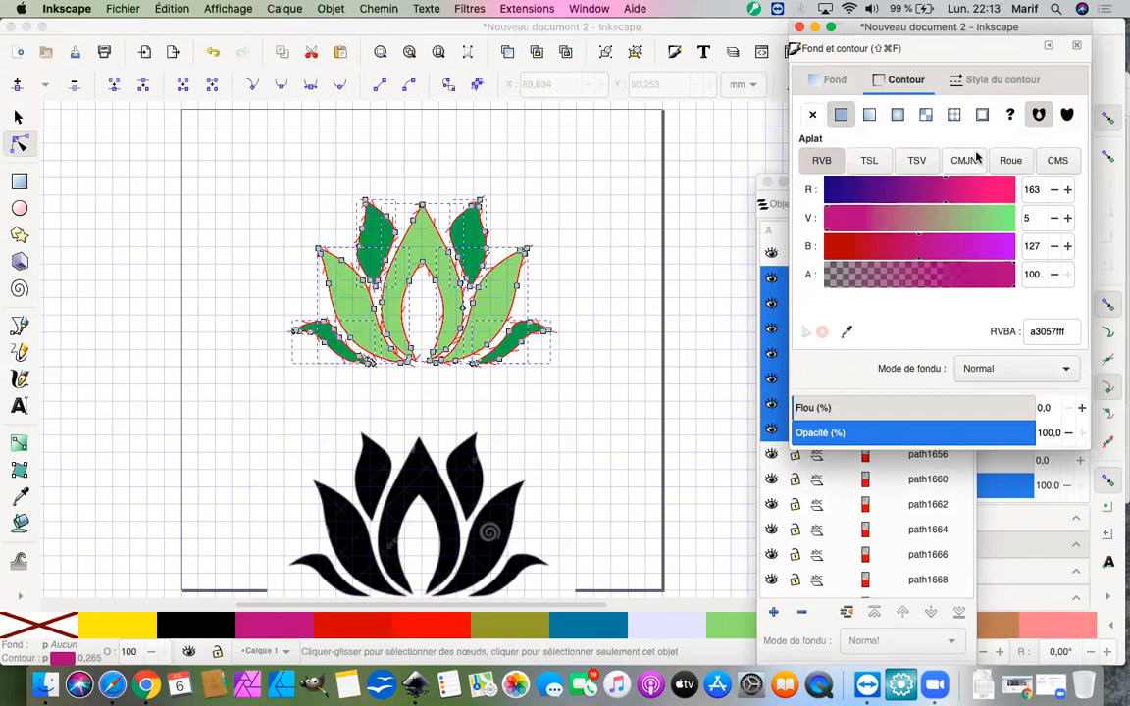
{"action": "left_click", "coordinate": [1011, 158]}
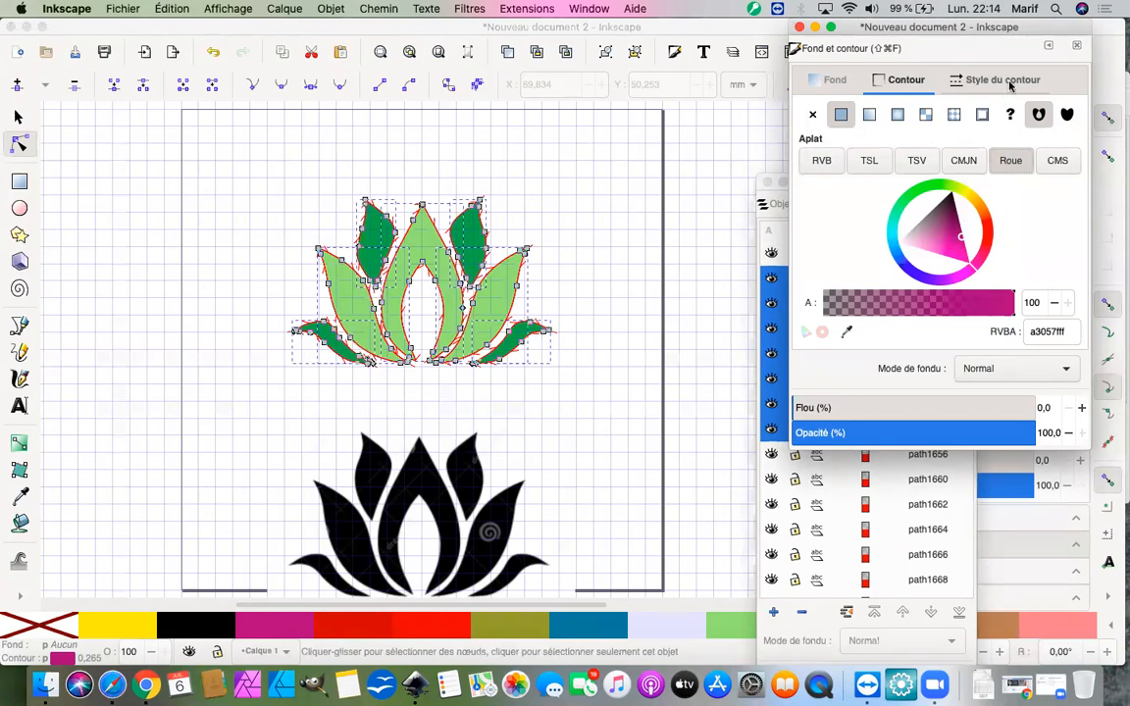
{"action": "left_click", "coordinate": [966, 145]}
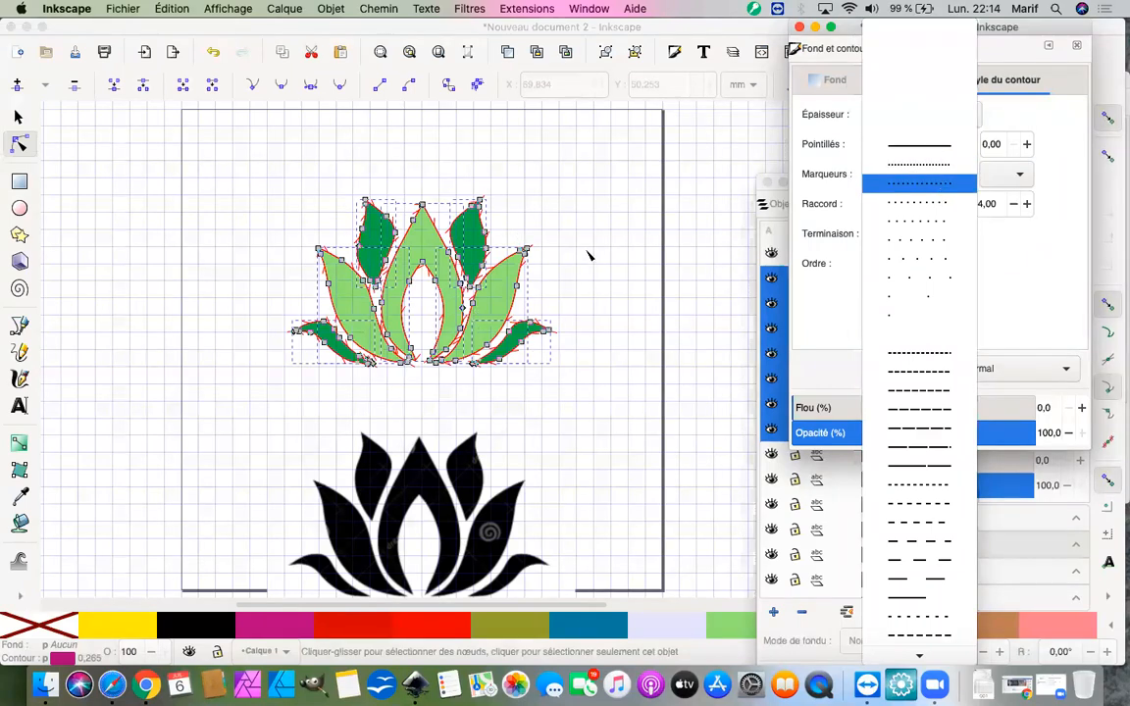
{"action": "left_click", "coordinate": [807, 64]}
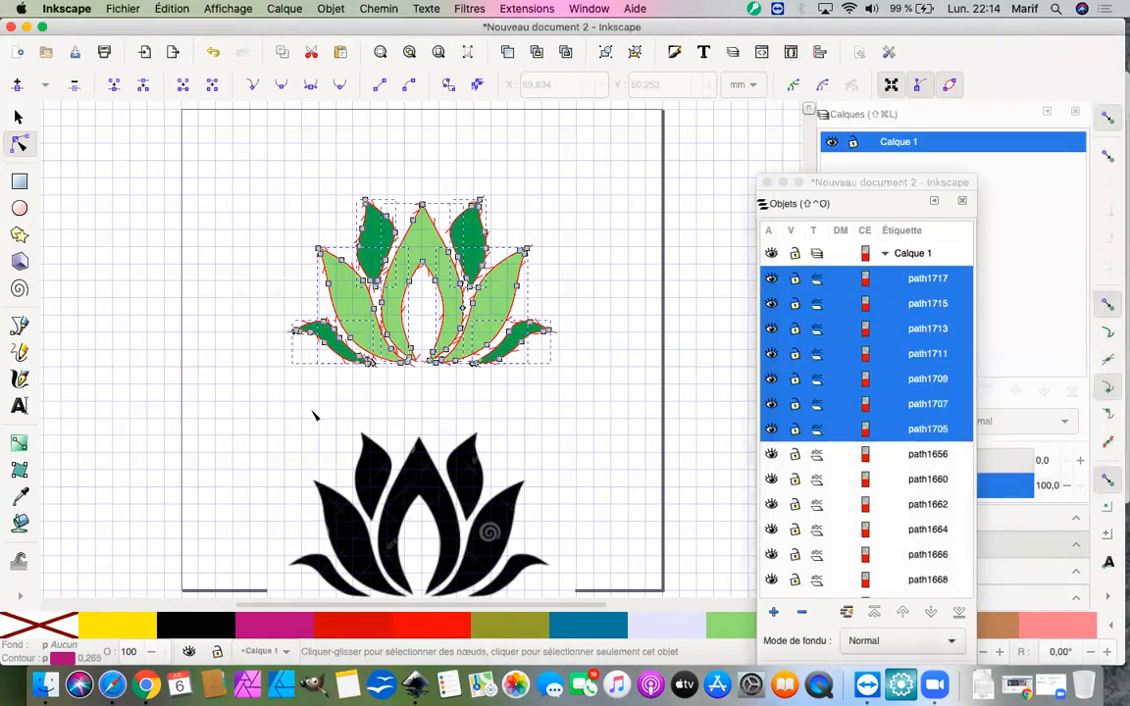
{"action": "left_click", "coordinate": [448, 343]}
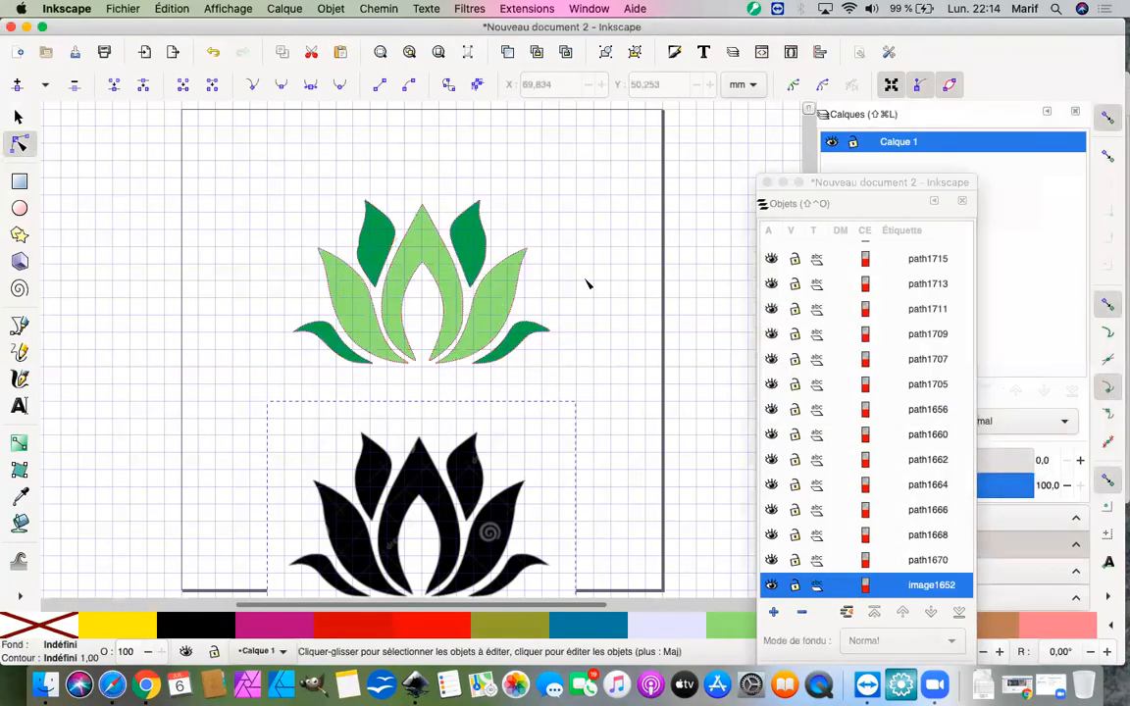
{"action": "key", "text": "minus"}
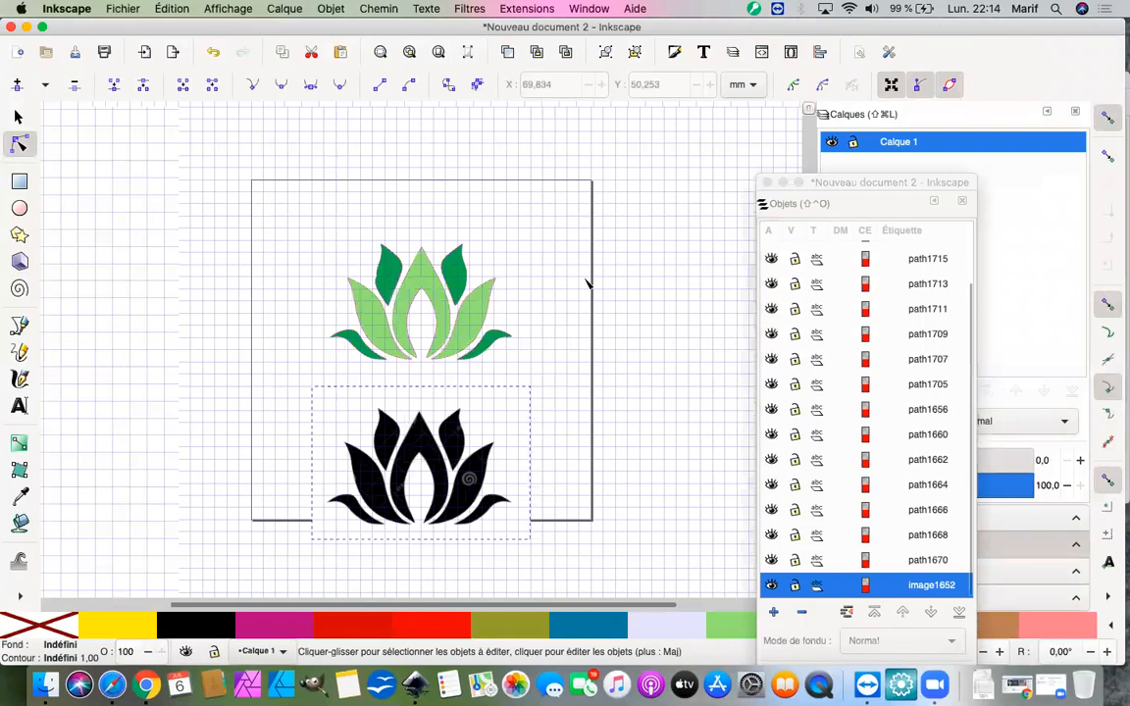
{"action": "scroll", "coordinate": [422, 292], "scroll_direction": "up", "scroll_amount": 5, "text": "ctrl"}
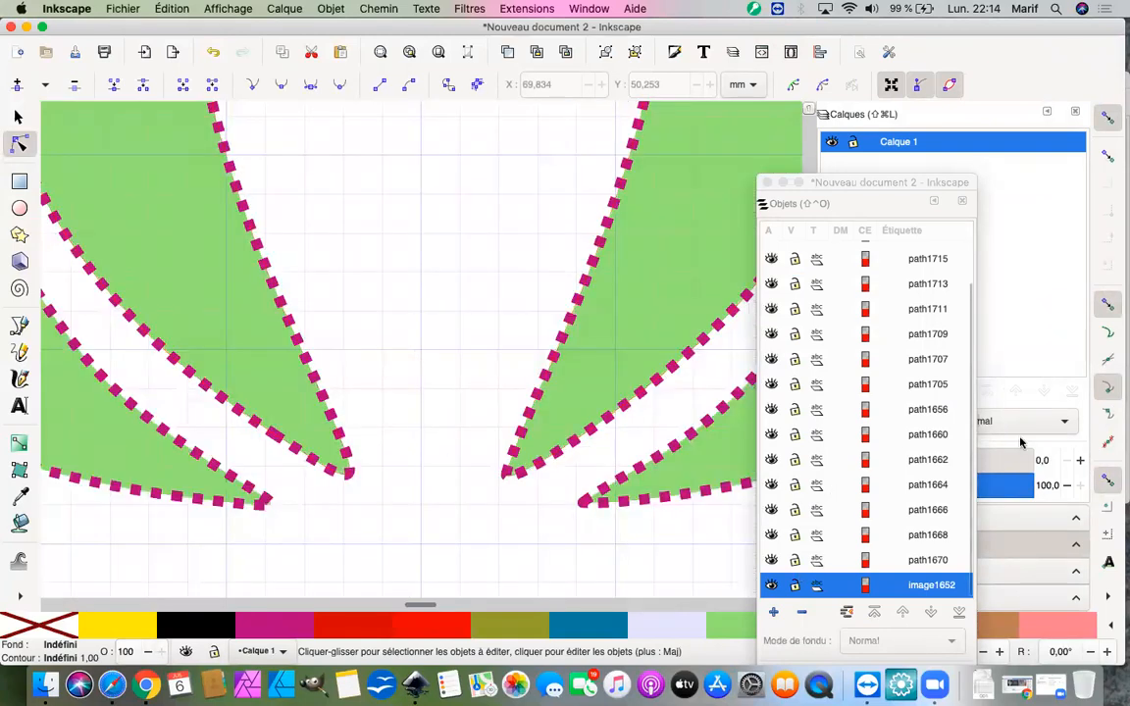
Step: Reselect the seven outline paths, path1717 to path1705, and open their Ink/Stitch embroidery parameters
{"action": "left_click", "coordinate": [939, 383]}
{"action": "left_click", "coordinate": [900, 379]}
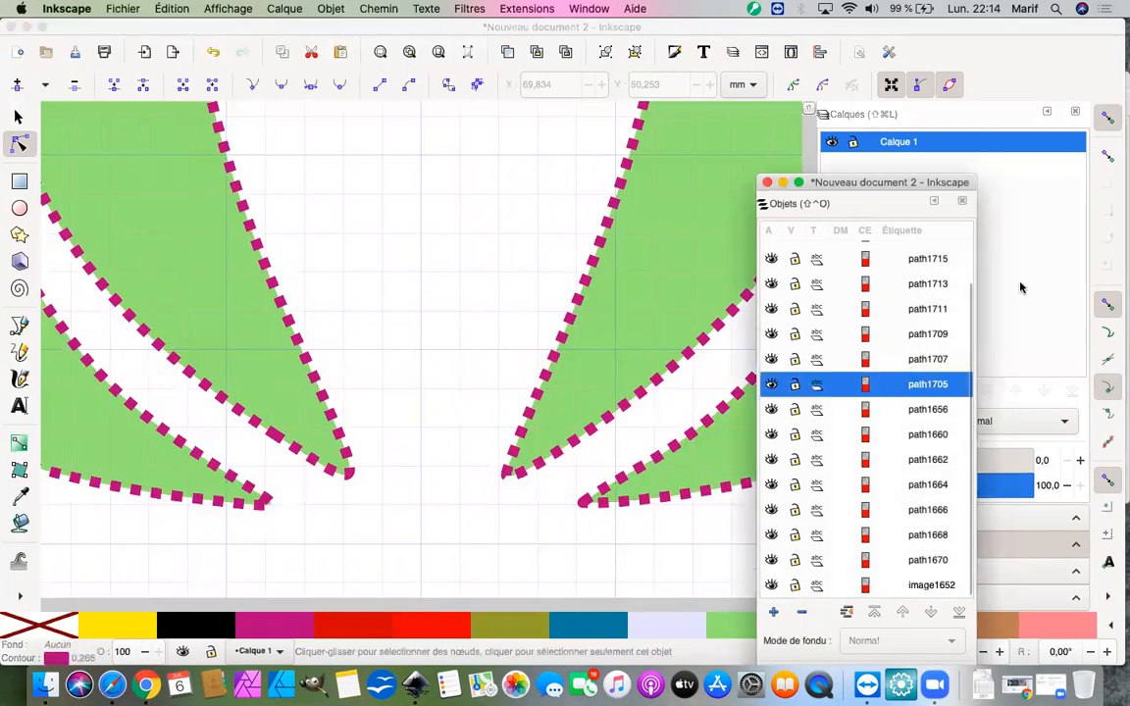
{"action": "left_click_drag", "start_coordinate": [967, 295], "coordinate": [966, 238]}
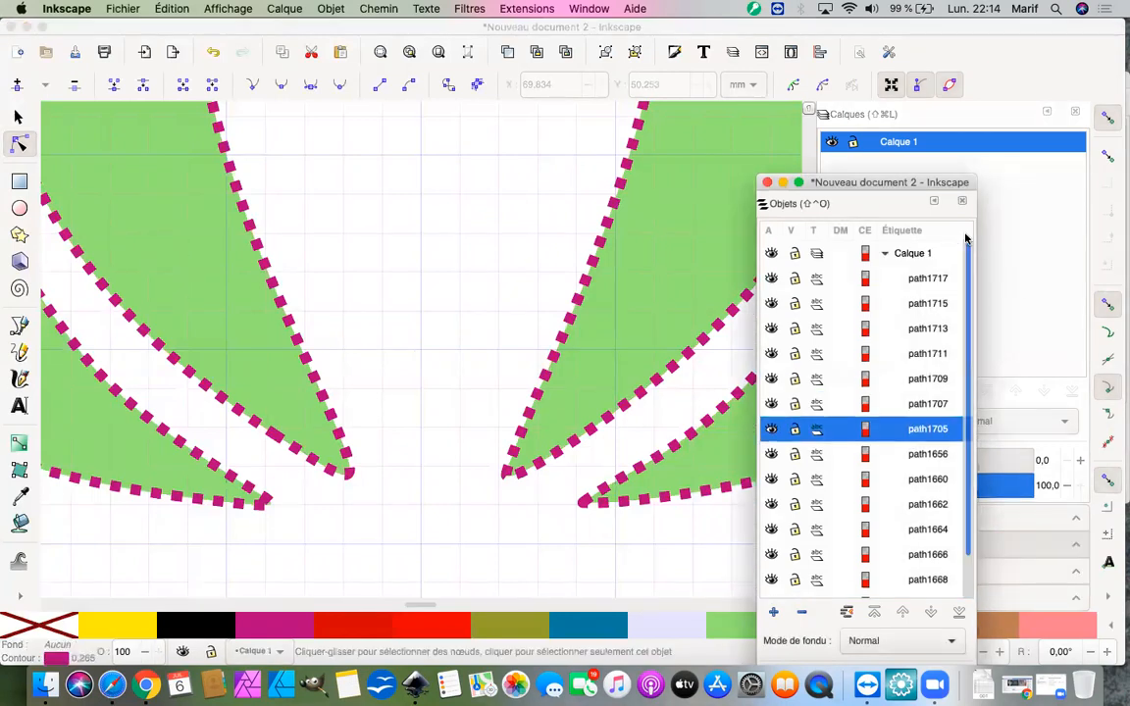
{"action": "left_click", "coordinate": [916, 283], "text": "shift"}
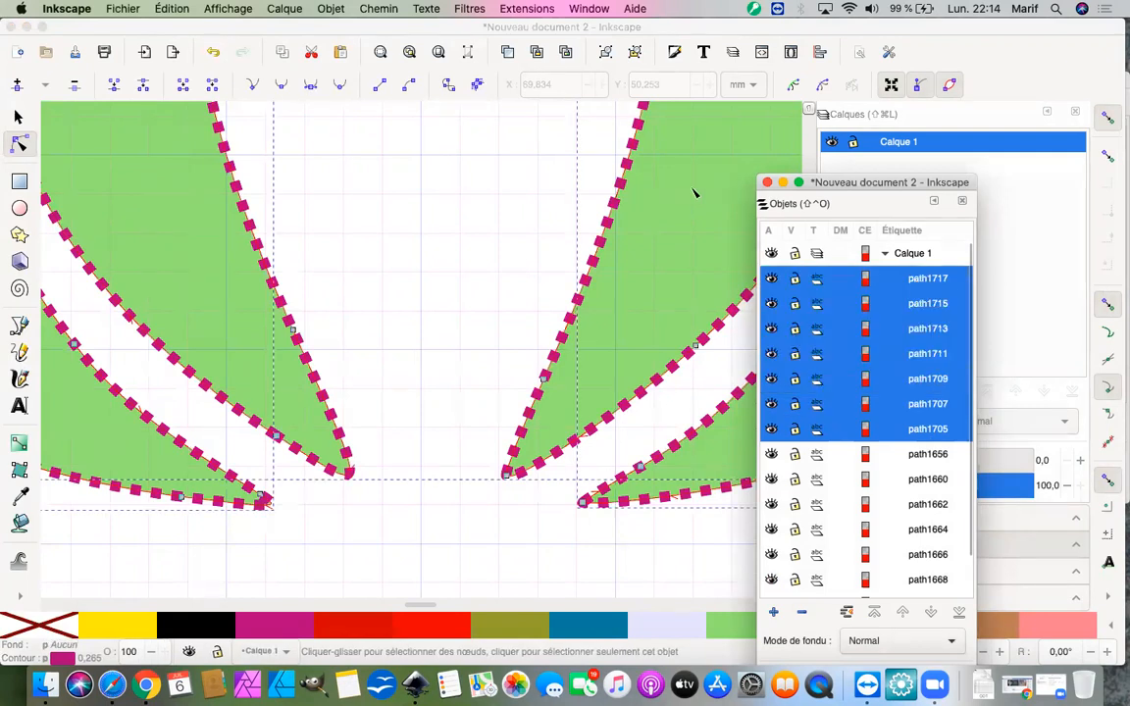
{"action": "left_click", "coordinate": [518, 9]}
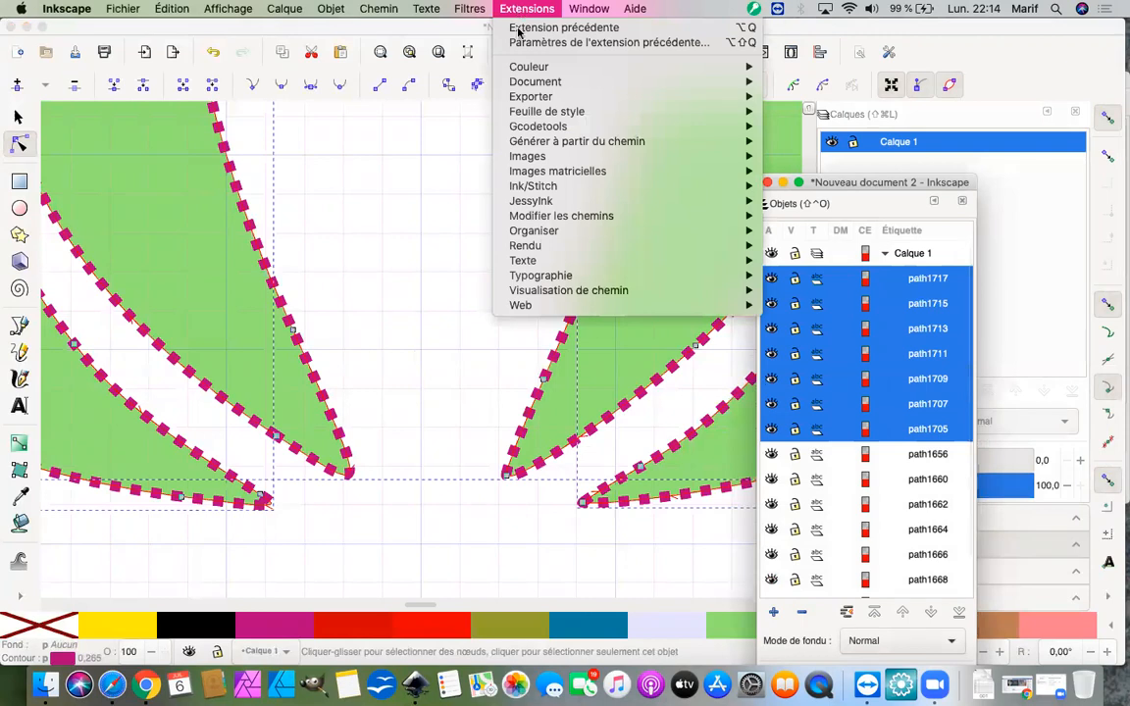
{"action": "mouse_move", "coordinate": [550, 187]}
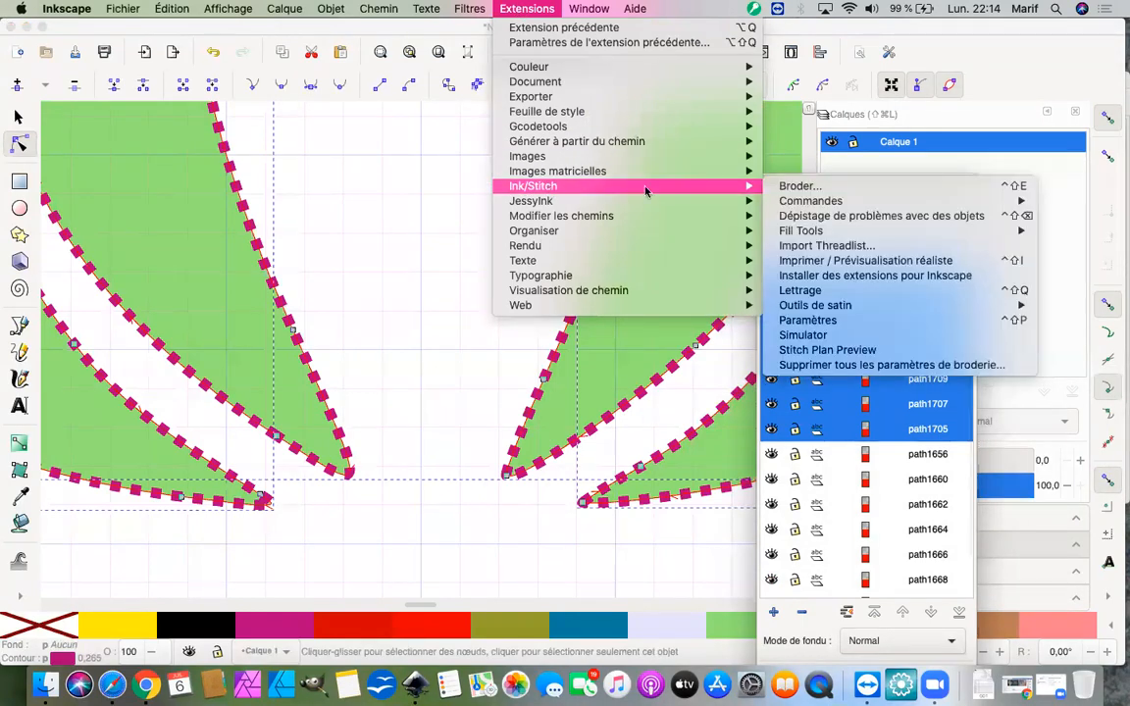
{"action": "left_click", "coordinate": [808, 320]}
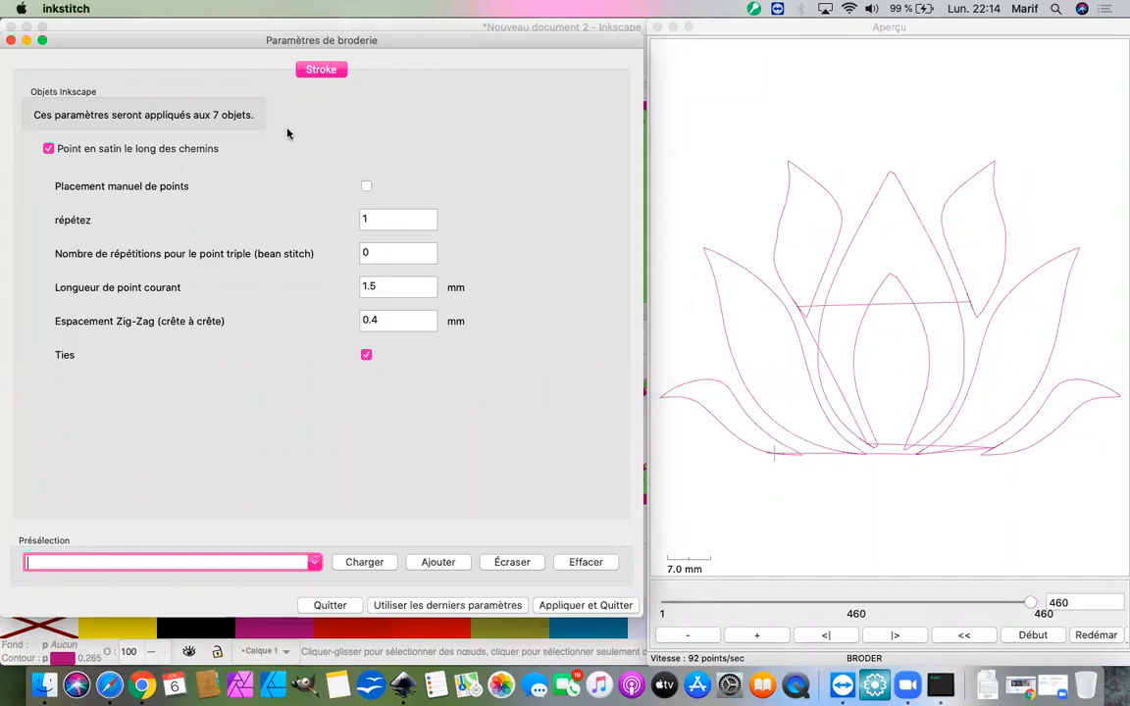
Step: Set the running stitch repeats to 2 and view the stitch preview through to its last stitch
{"action": "left_click", "coordinate": [369, 219]}
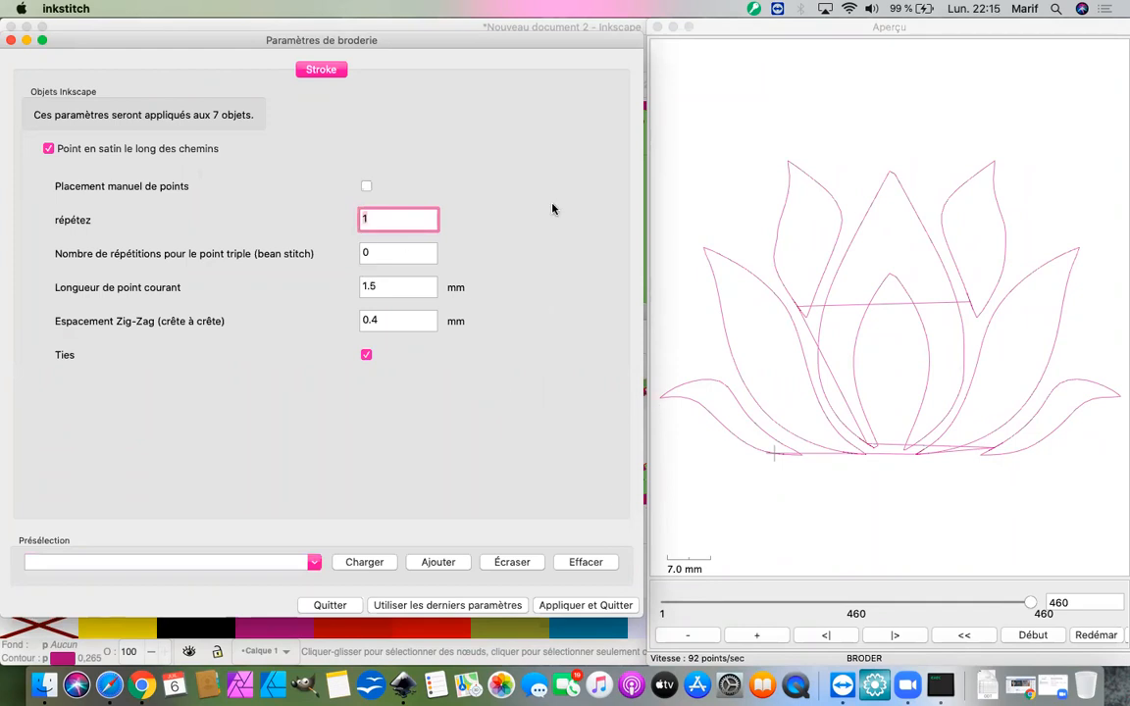
{"action": "key", "text": "BackSpace"}
{"action": "type", "text": "2"}
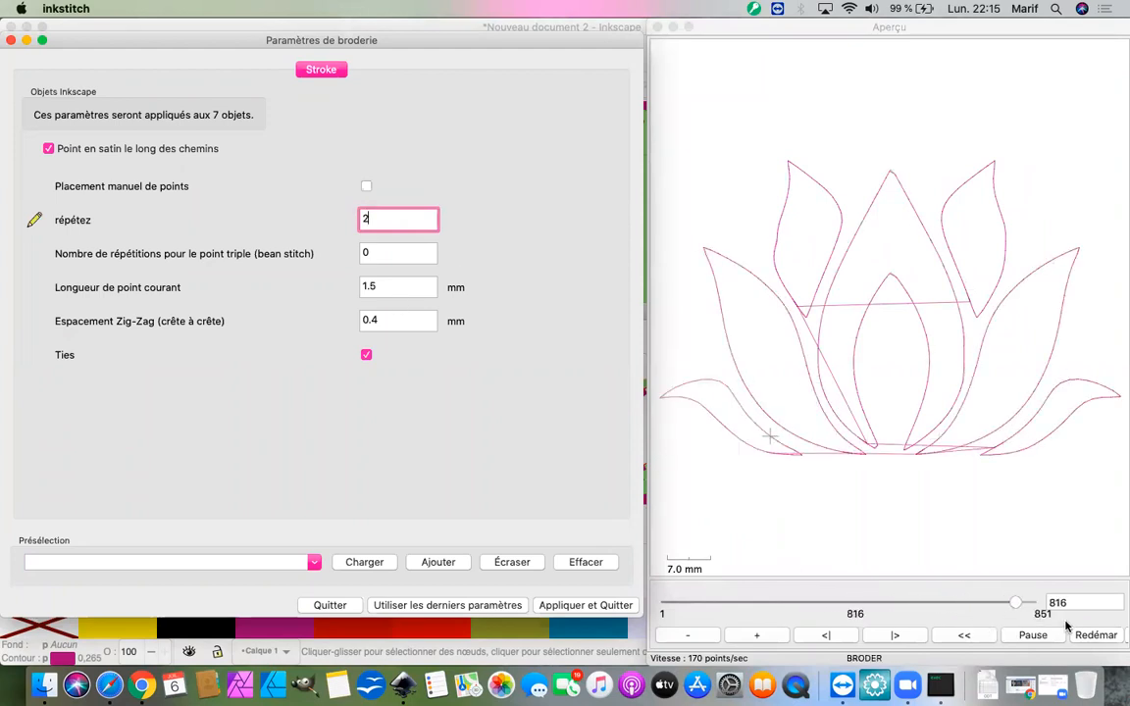
{"action": "left_click", "coordinate": [1029, 604]}
{"action": "mouse_move", "coordinate": [1029, 608]}
{"action": "left_mouse_down"}
{"action": "mouse_move", "coordinate": [993, 610]}
{"action": "mouse_move", "coordinate": [1041, 611]}
{"action": "left_mouse_up"}
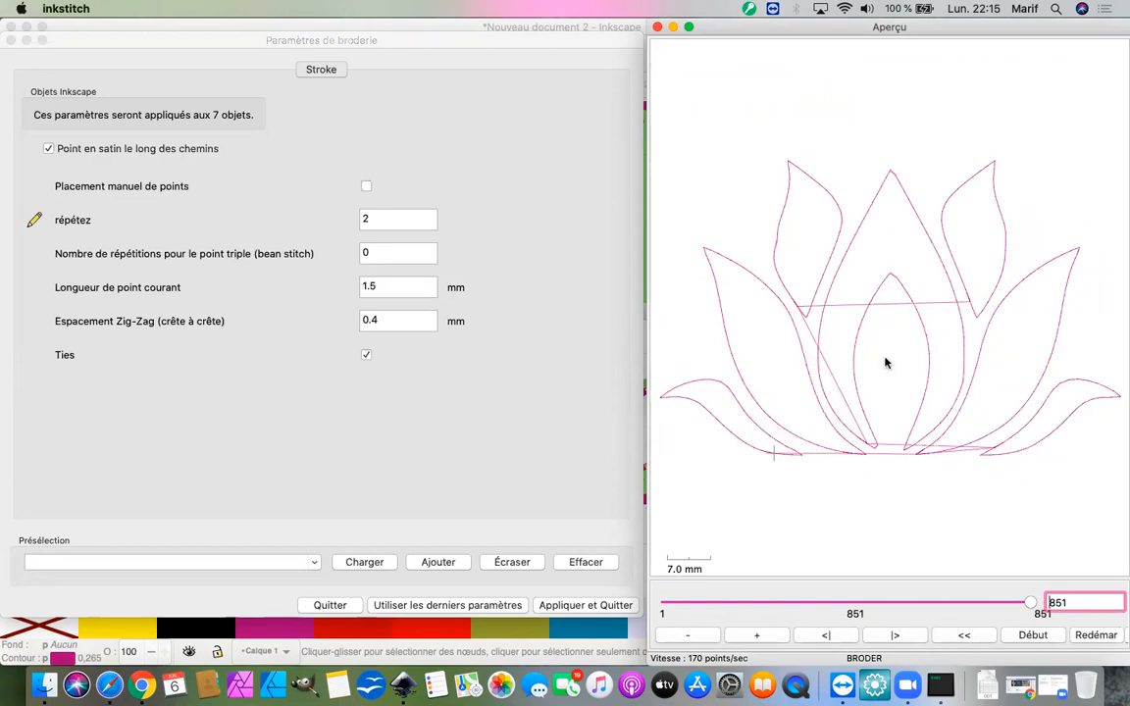
Step: Set the running stitch repeats back to 1 to compare the stitch preview
{"action": "left_click", "coordinate": [355, 218]}
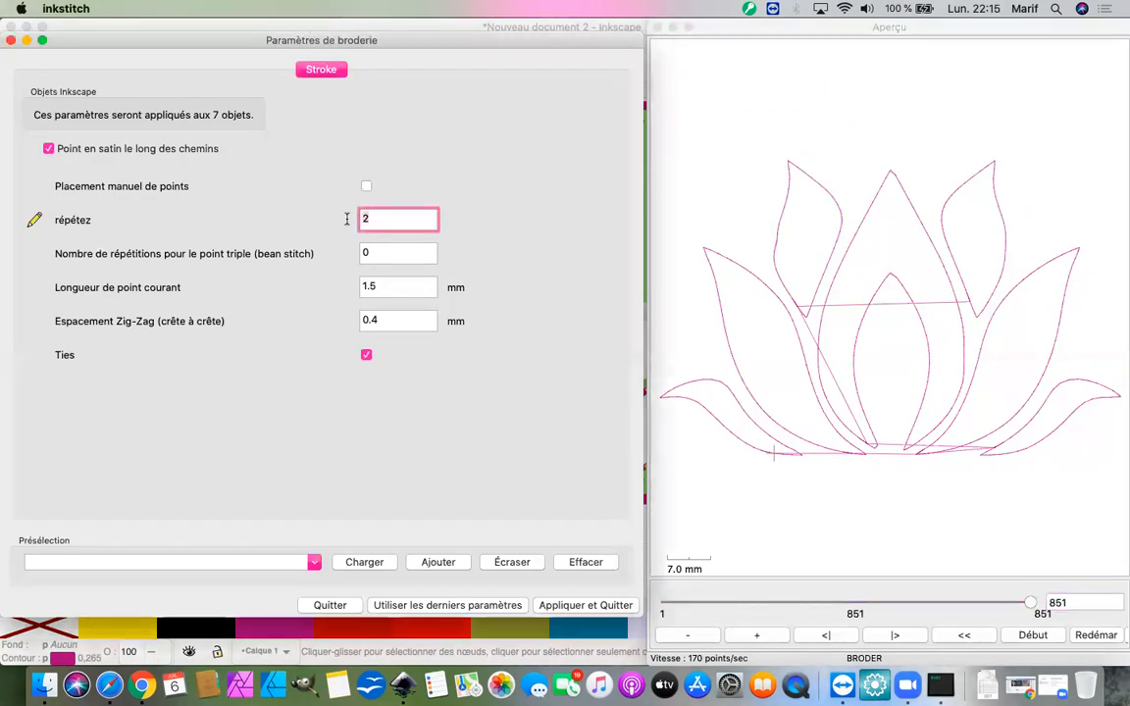
{"action": "key", "text": "BackSpace"}
{"action": "type", "text": "1"}
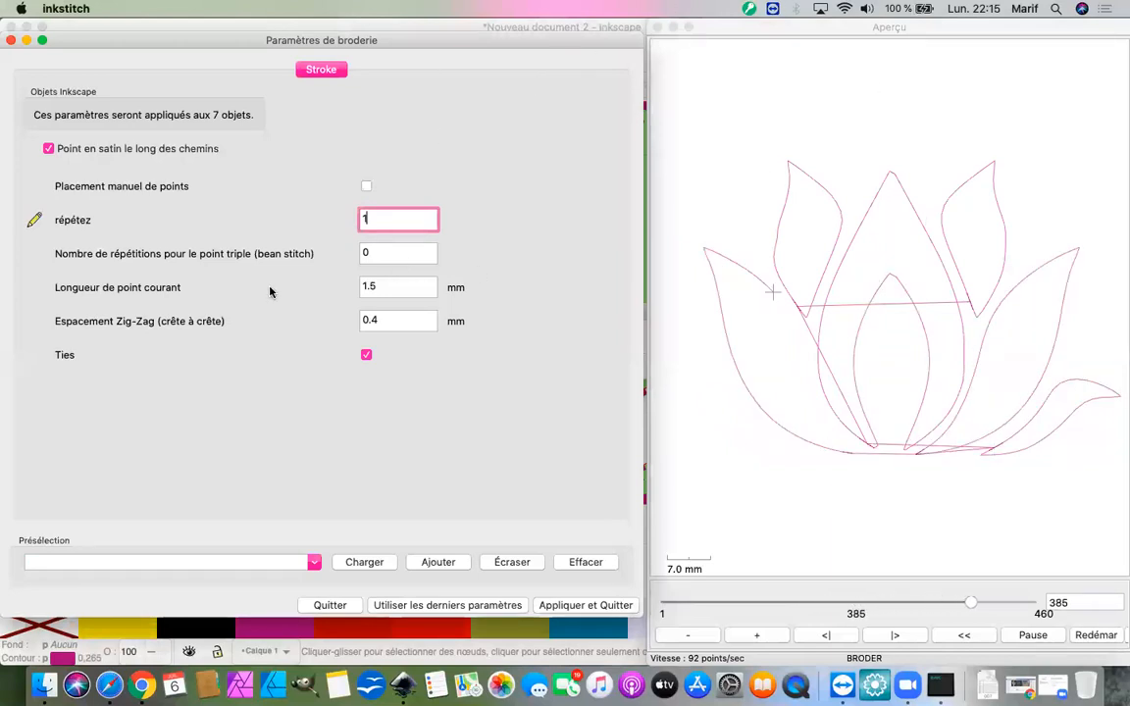
{"action": "left_click", "coordinate": [385, 252]}
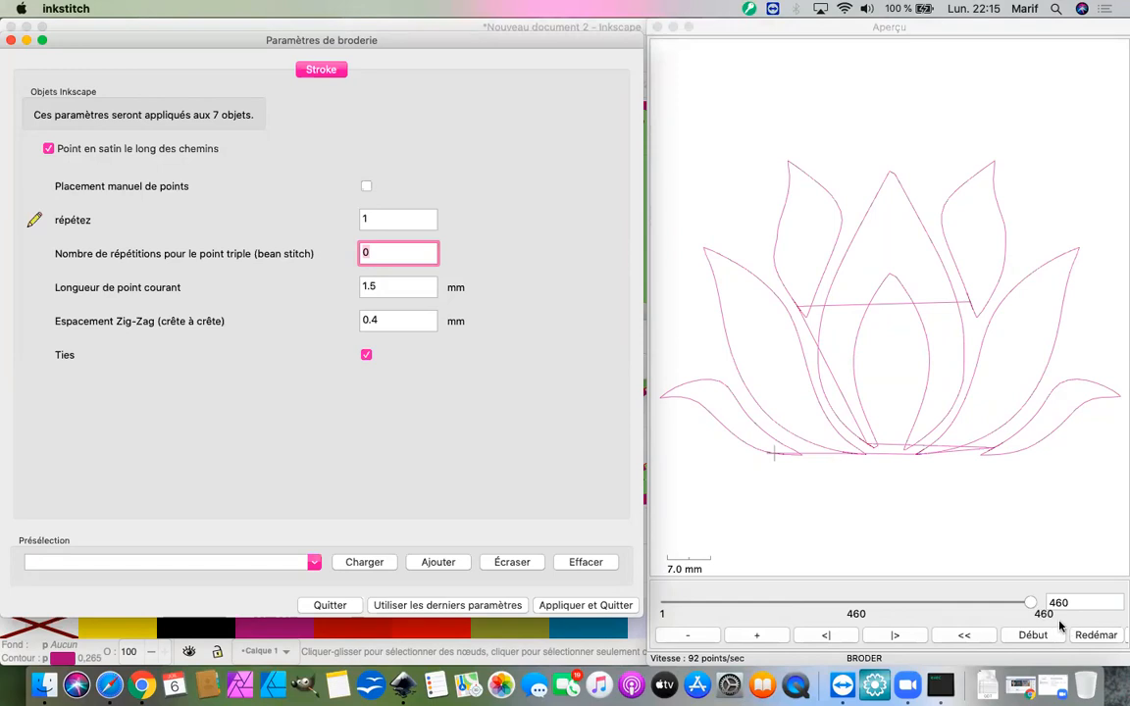
Step: Set the repeats to 2 for the seven stroke objects
{"action": "left_click", "coordinate": [381, 221]}
{"action": "key", "text": "BackSpace"}
{"action": "type", "text": "2"}
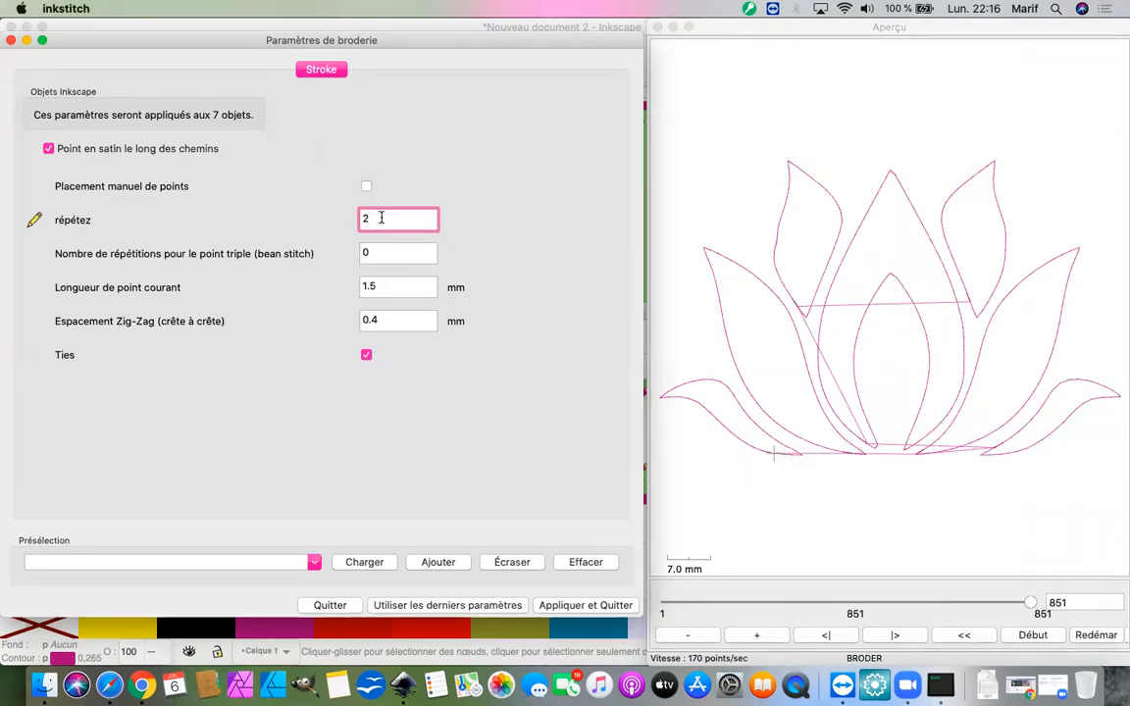
Step: Set the running stitch repeats to 1 and the bean stitch repetitions to 1, and scrub the stitch preview back
{"action": "key", "text": "BackSpace"}
{"action": "type", "text": "1"}
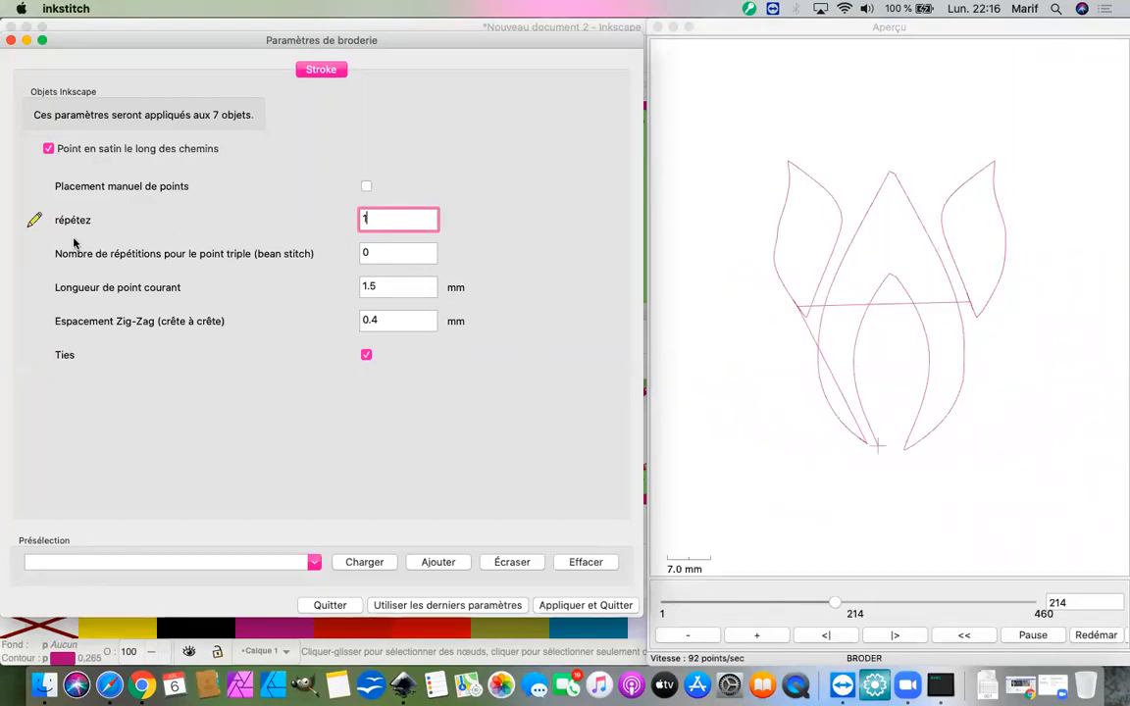
{"action": "left_click", "coordinate": [365, 252]}
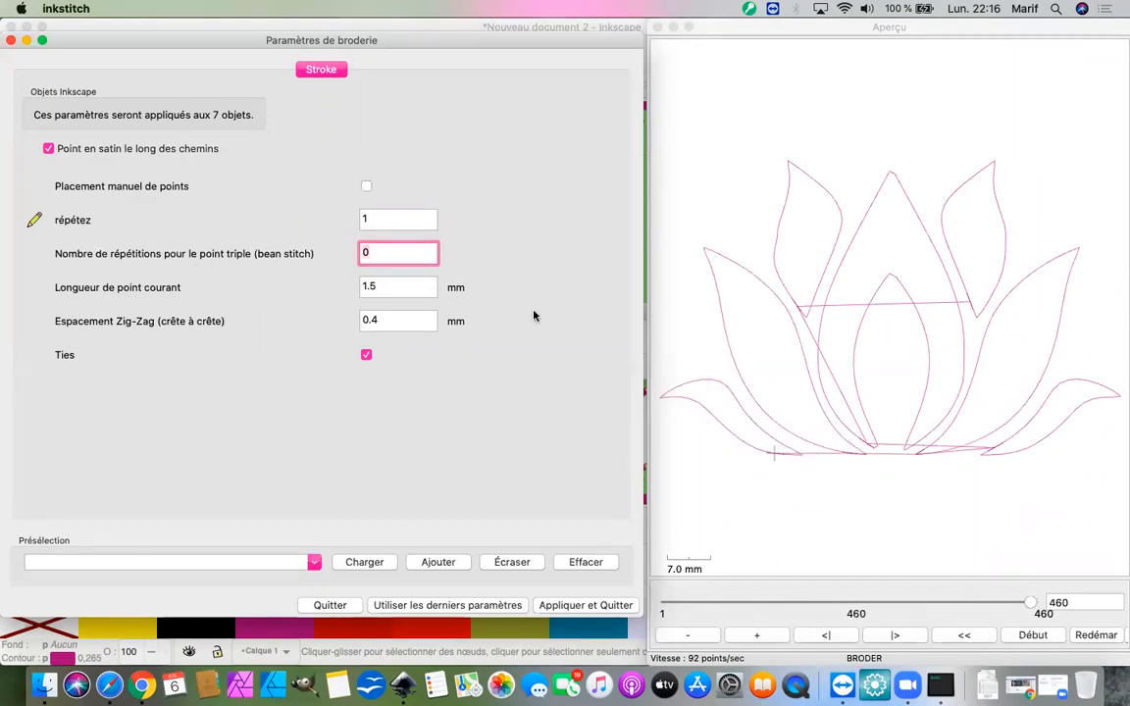
{"action": "key", "text": "BackSpace"}
{"action": "type", "text": "1"}
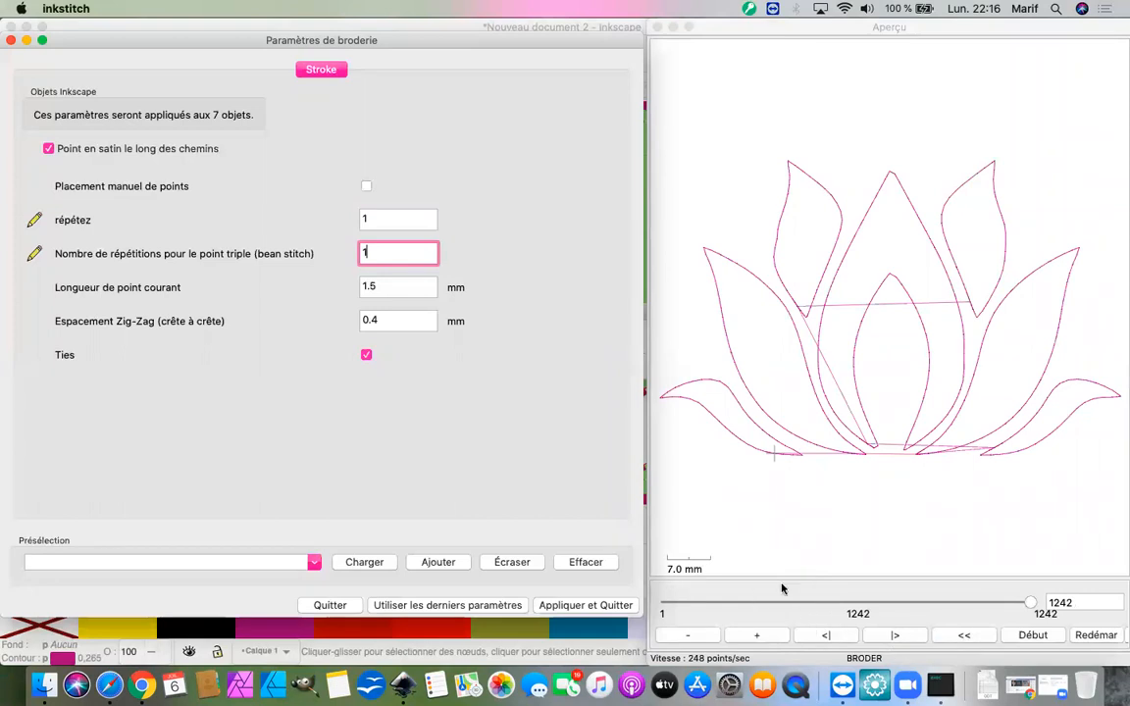
{"action": "left_click_drag", "start_coordinate": [1029, 604], "coordinate": [984, 609]}
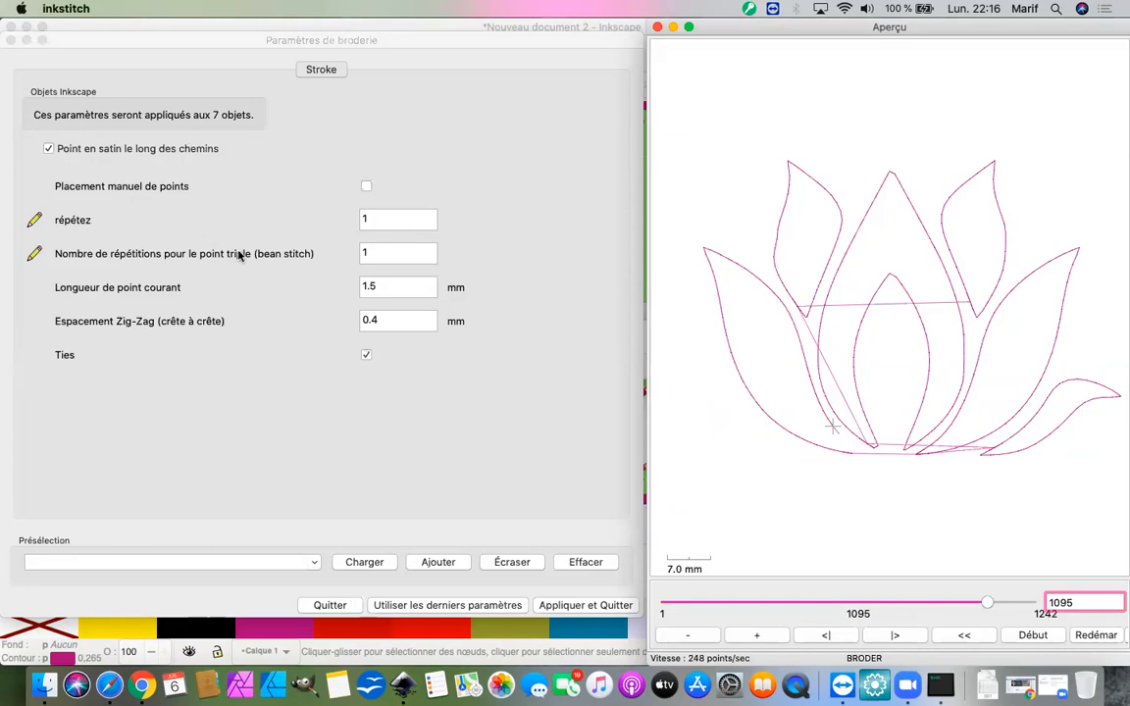
Step: Set the bean stitch repetitions to 2, check the stitch preview, and apply the embroidery parameters
{"action": "left_click", "coordinate": [367, 254]}
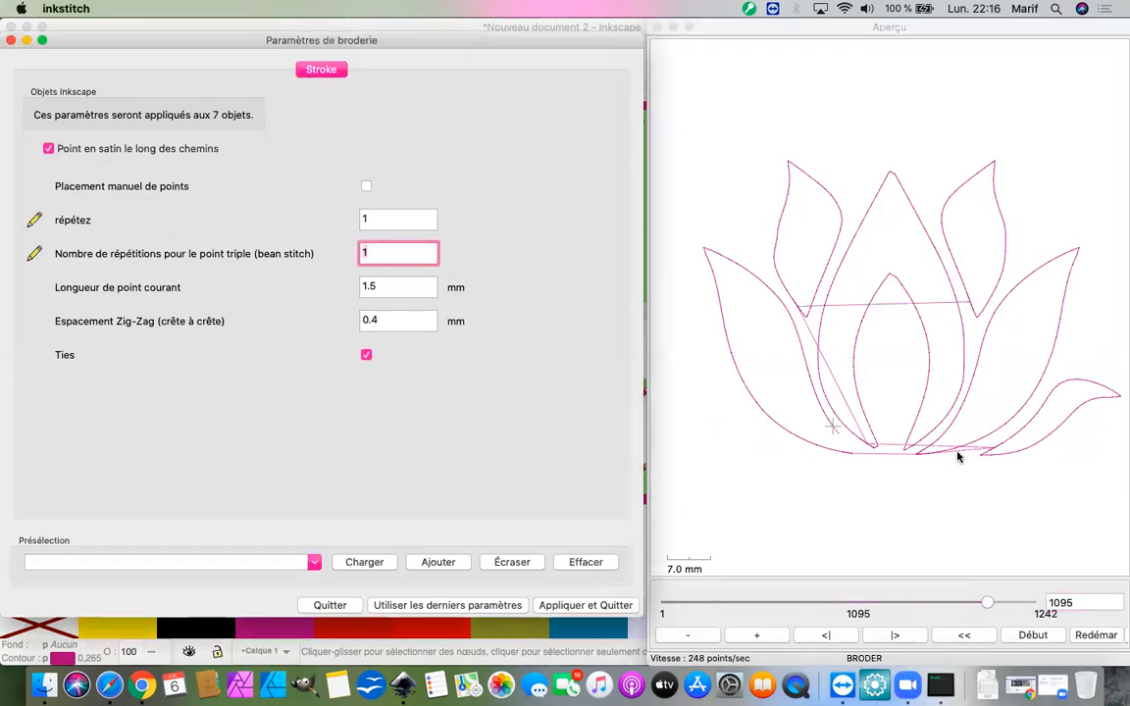
{"action": "key", "text": "BackSpace"}
{"action": "type", "text": "2"}
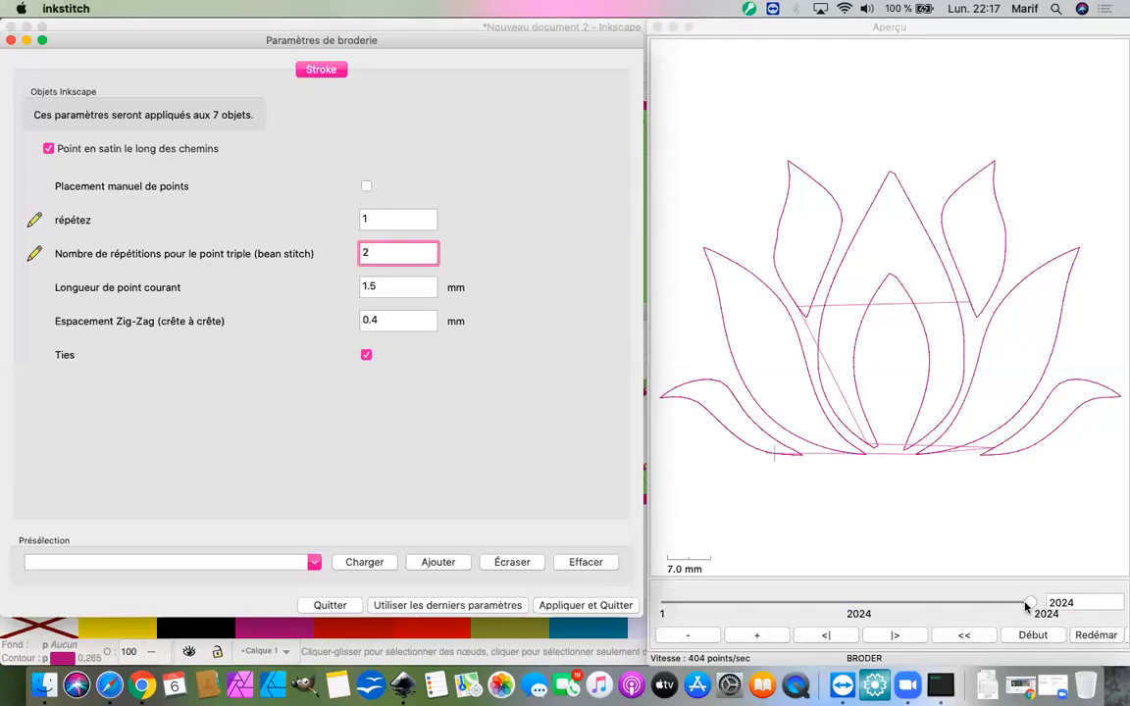
{"action": "mouse_move", "coordinate": [1029, 605]}
{"action": "left_mouse_down"}
{"action": "mouse_move", "coordinate": [1013, 611]}
{"action": "mouse_move", "coordinate": [1030, 611]}
{"action": "left_mouse_up"}
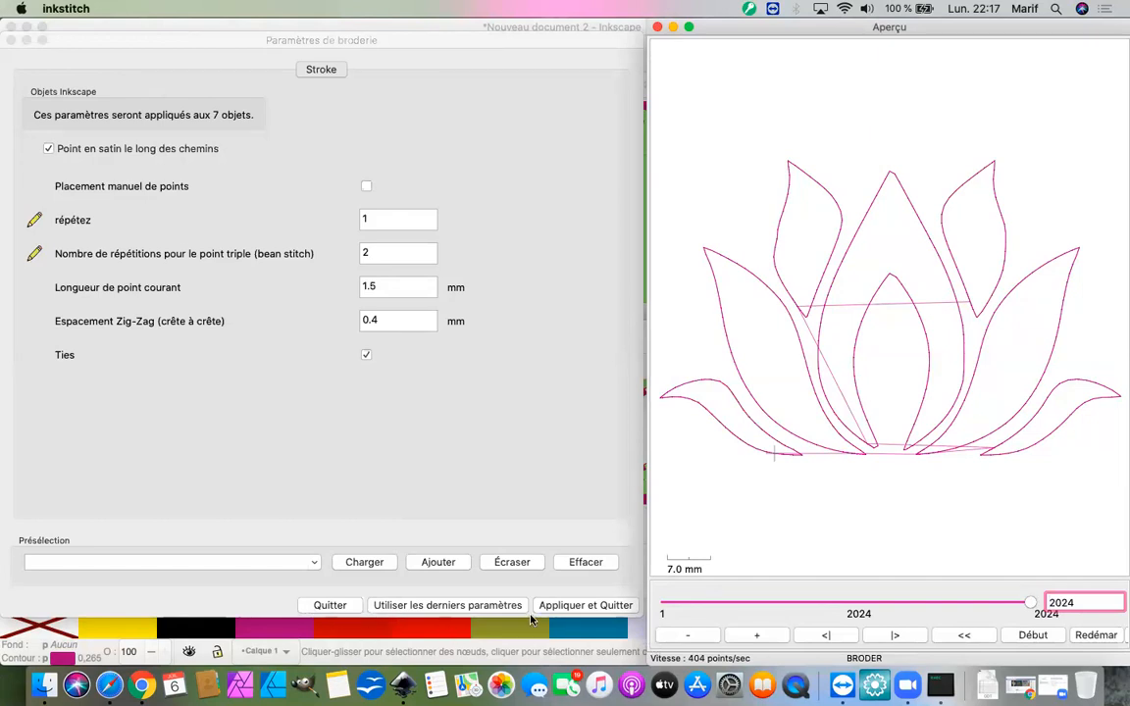
{"action": "left_click", "coordinate": [560, 605]}
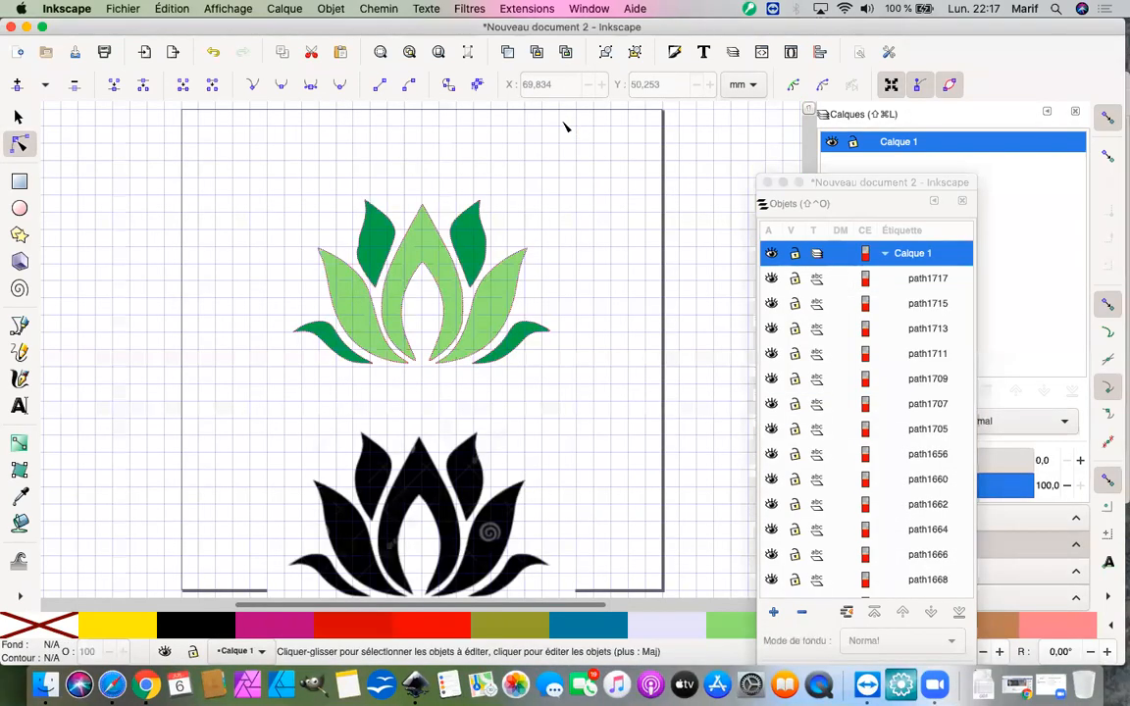
Step: Select the seven filled lotus paths, path1656 to path1670, and group them
{"action": "left_click", "coordinate": [925, 454]}
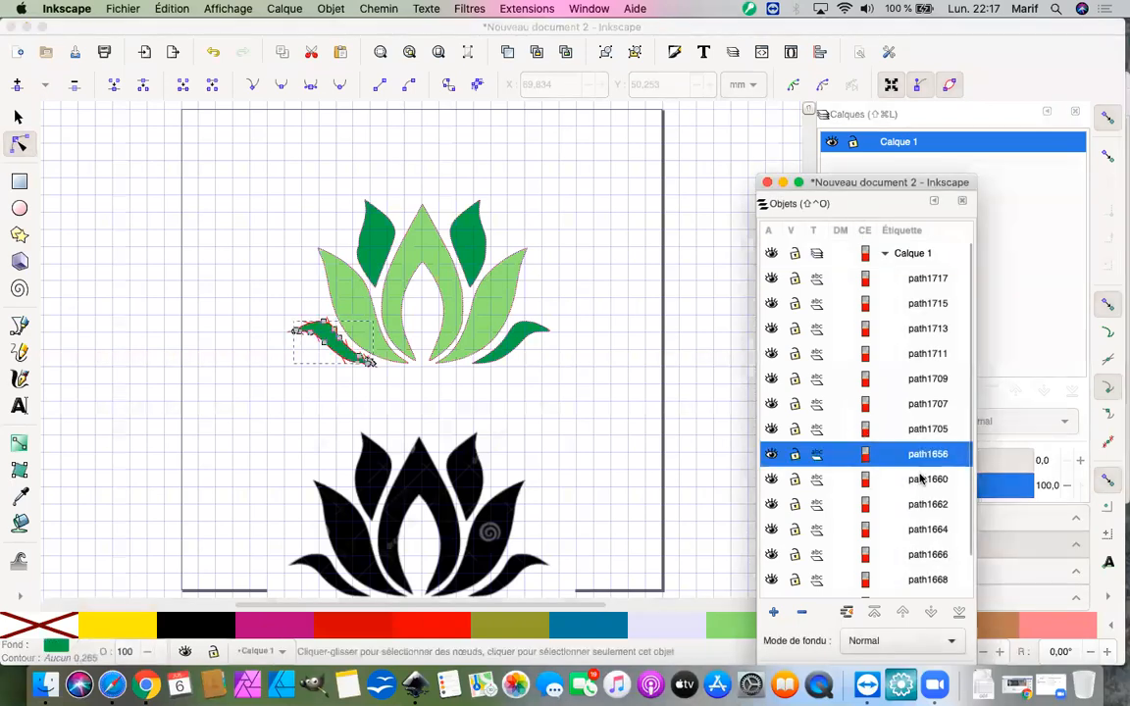
{"action": "left_click", "coordinate": [918, 561]}
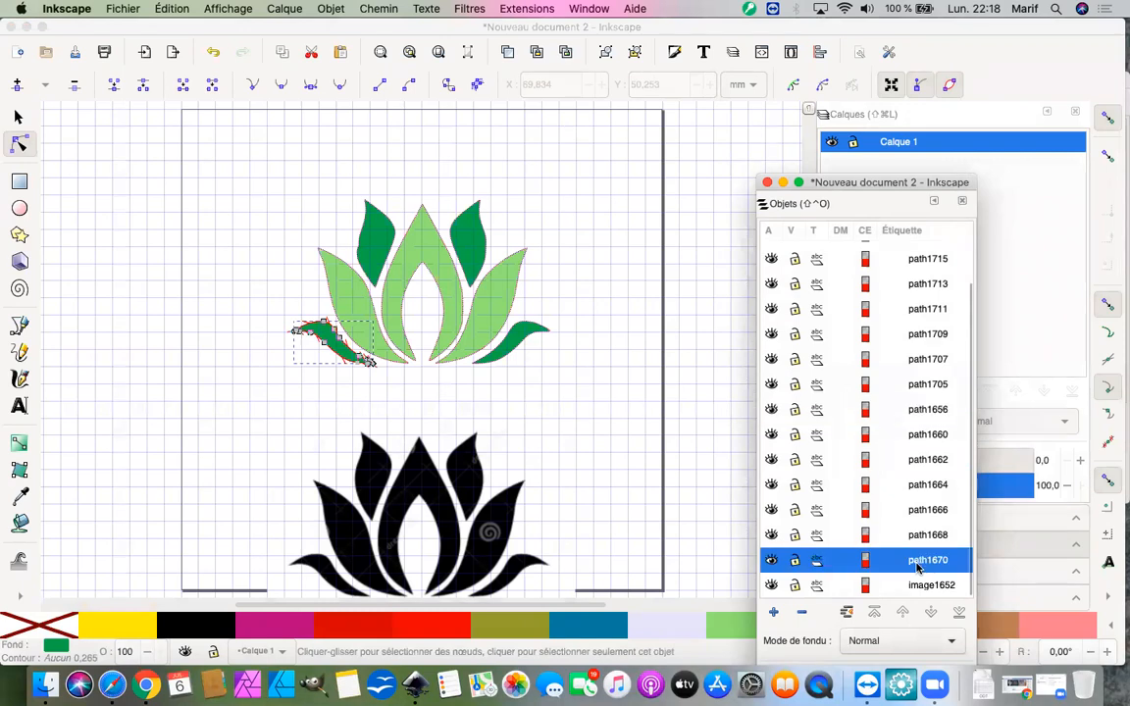
{"action": "left_click", "coordinate": [928, 410], "text": "shift"}
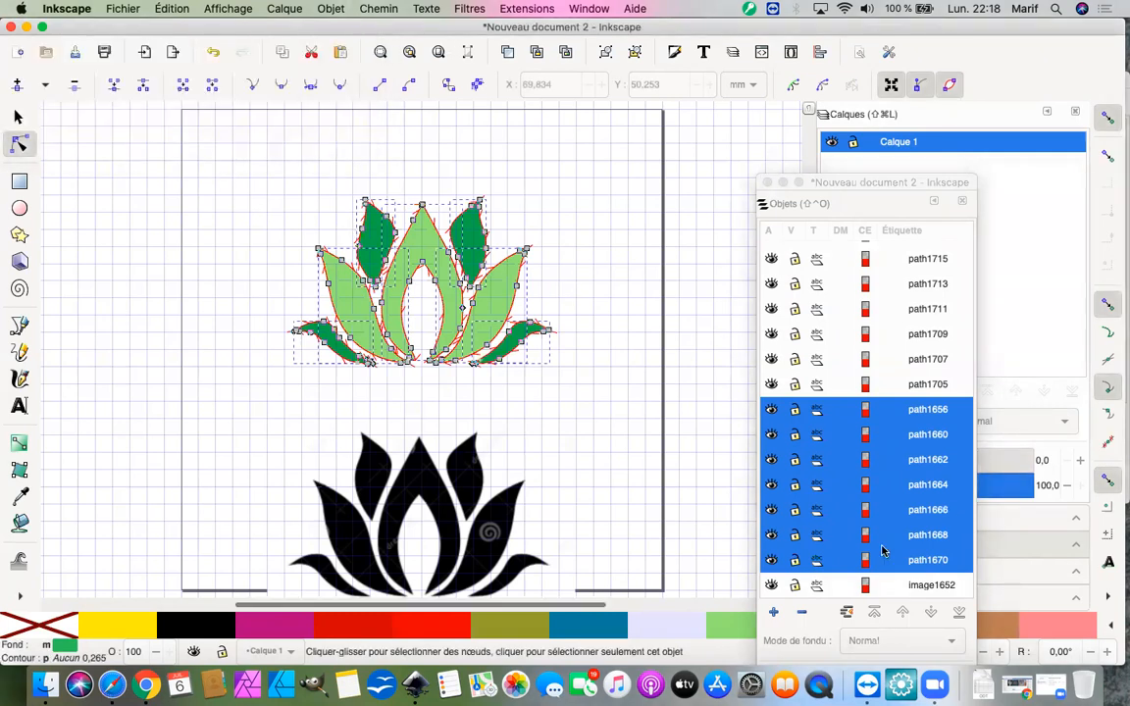
{"action": "left_click", "coordinate": [932, 564]}
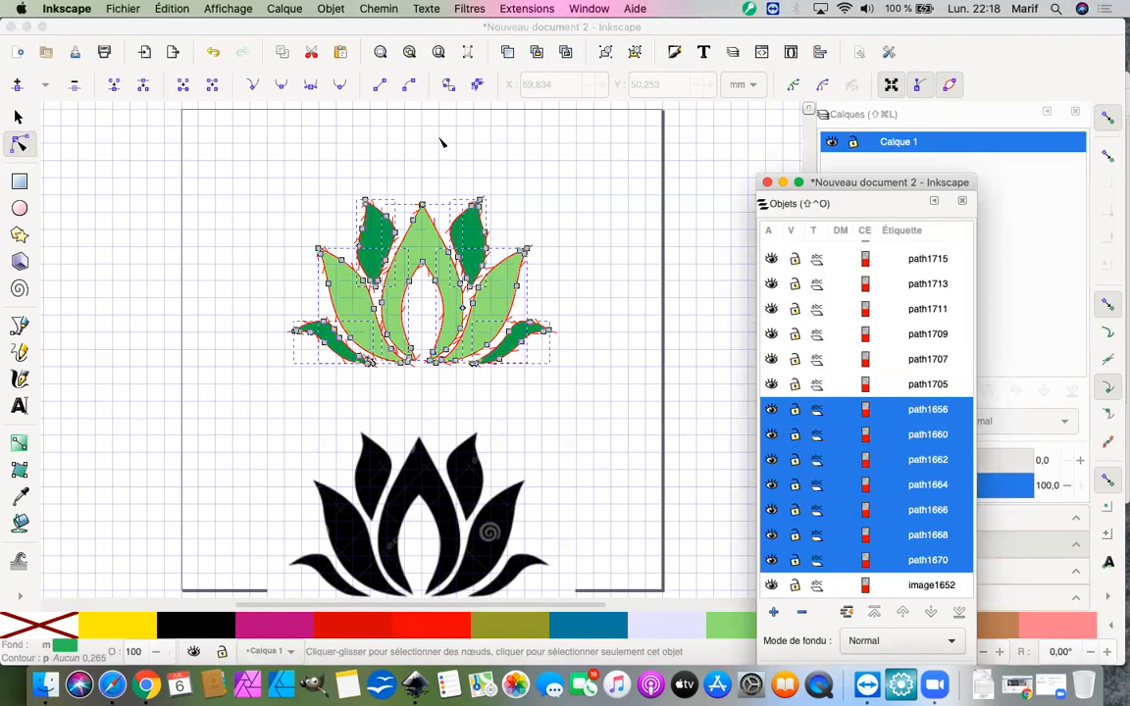
{"action": "left_click", "coordinate": [119, 9]}
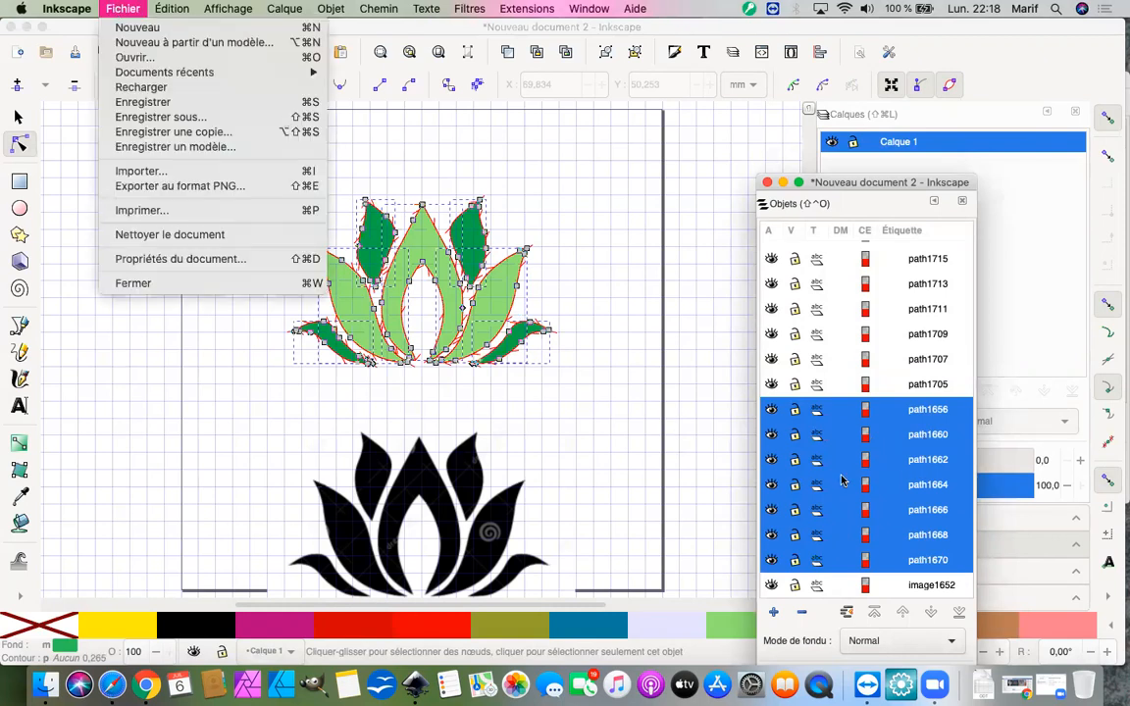
{"action": "left_click", "coordinate": [918, 431]}
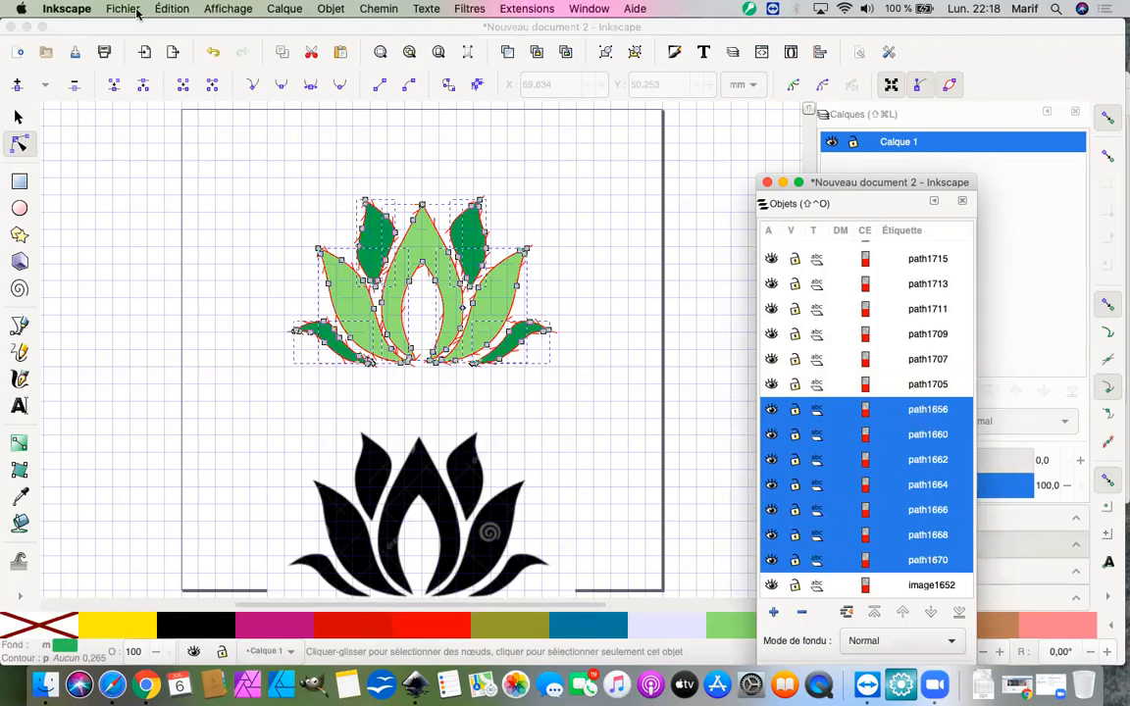
{"action": "left_click", "coordinate": [330, 10]}
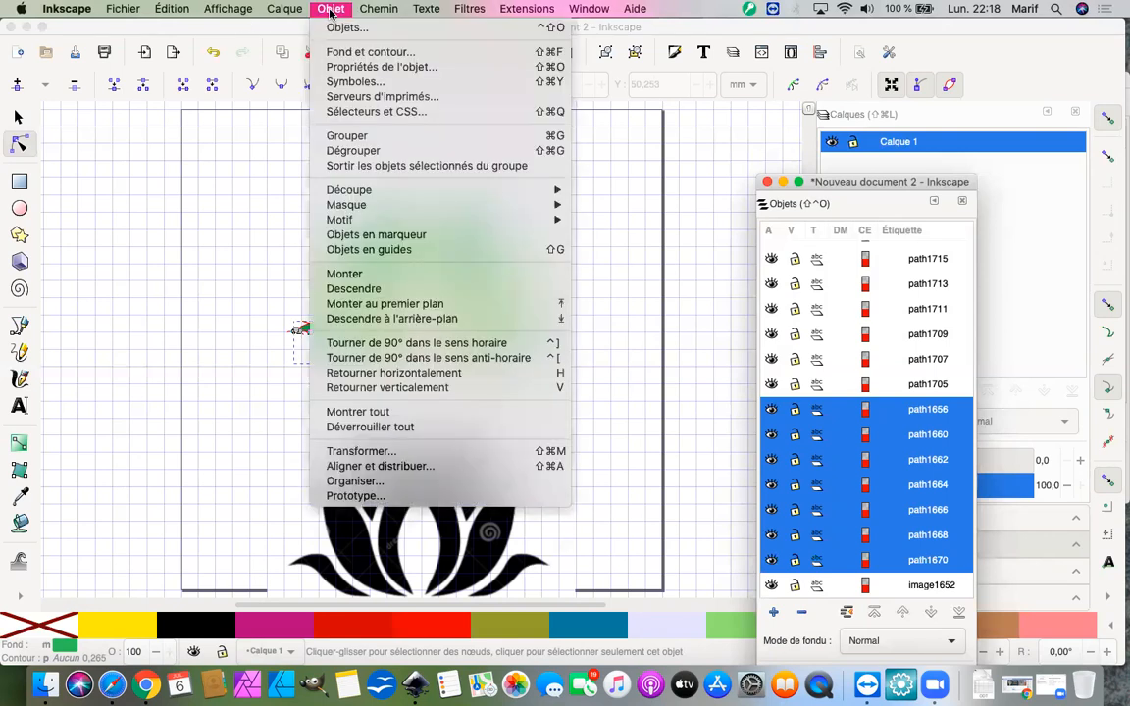
{"action": "left_click", "coordinate": [350, 138]}
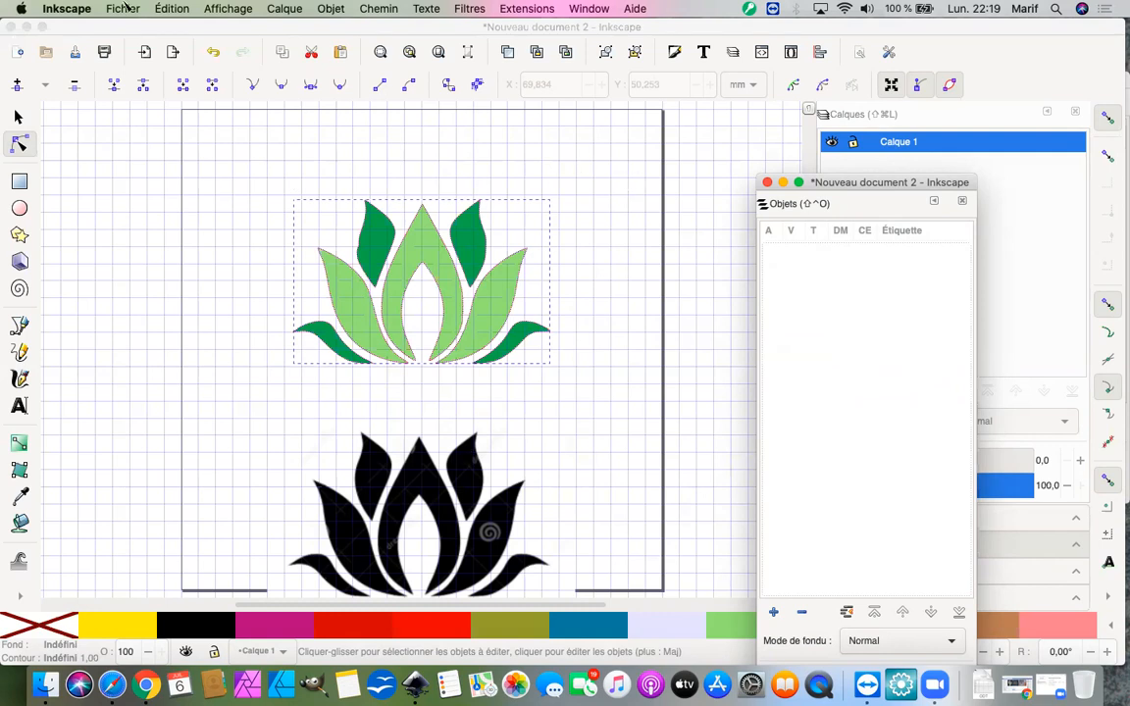
Step: Quit Inkscape and relaunch it with a new document, moving the floating Objects panel off the canvas
{"action": "right_click", "coordinate": [412, 681]}
{"action": "left_click", "coordinate": [425, 609]}
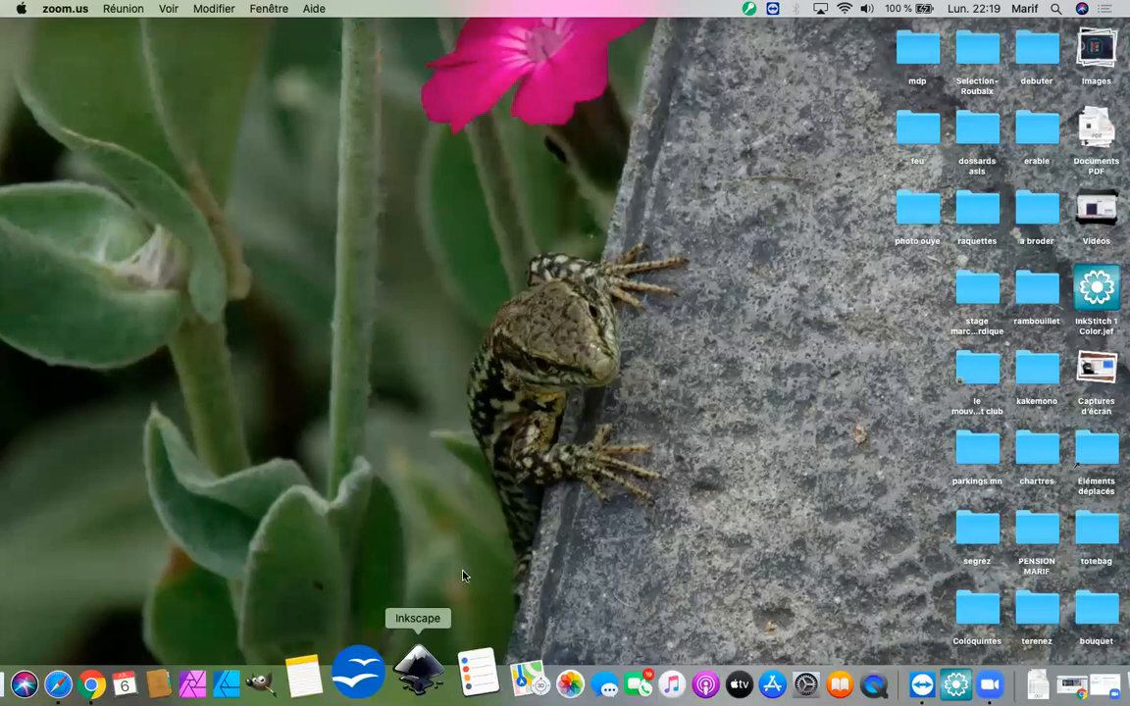
{"action": "left_click", "coordinate": [419, 670]}
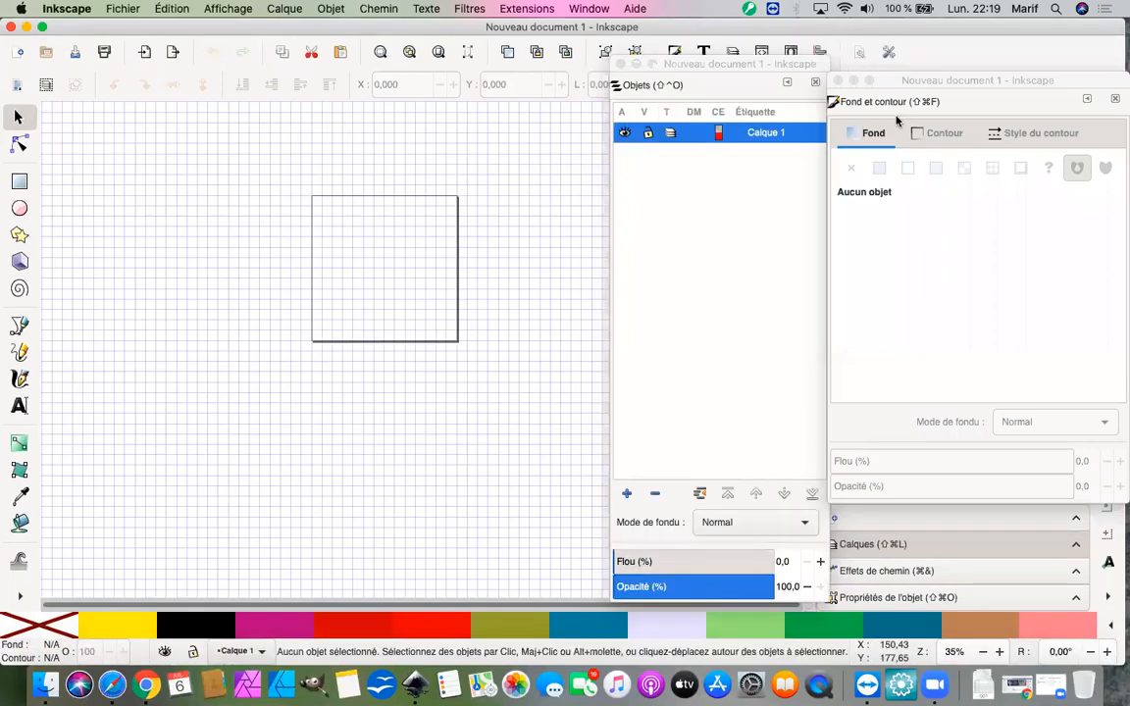
{"action": "left_click", "coordinate": [468, 52]}
{"action": "left_click_drag", "start_coordinate": [664, 64], "coordinate": [748, 98]}
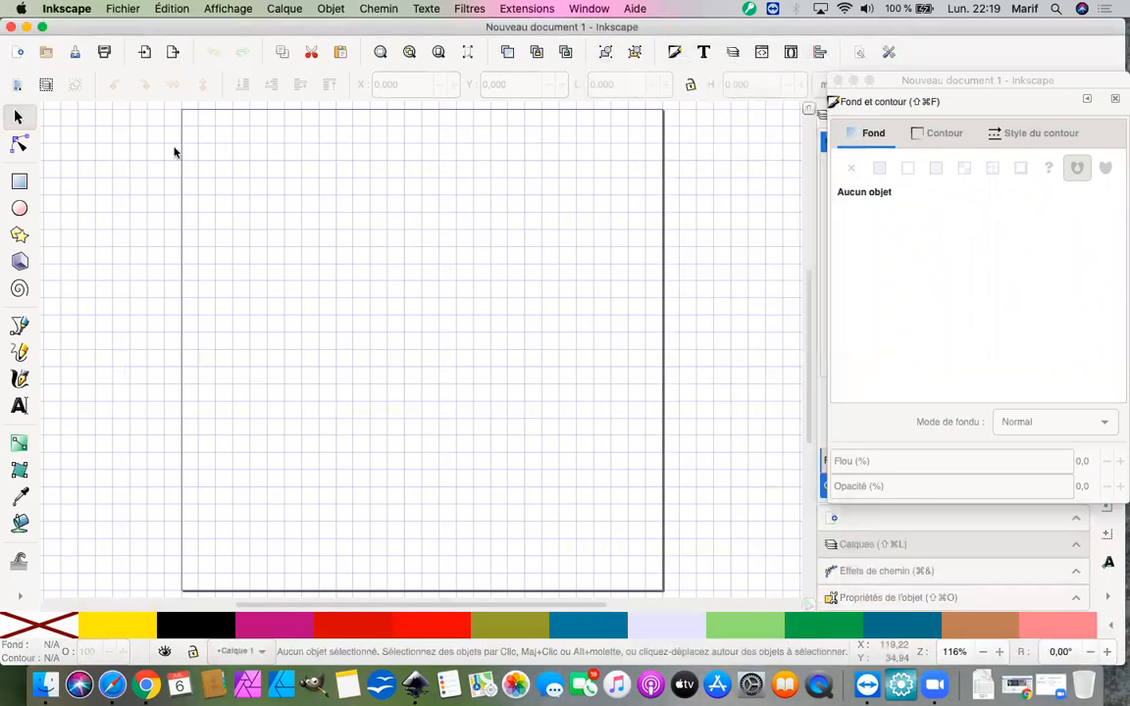
Step: Import lotus.png from the debuter folder as an embedded image and place it on the page at X 15, Y 25 mm
{"action": "left_click", "coordinate": [134, 14]}
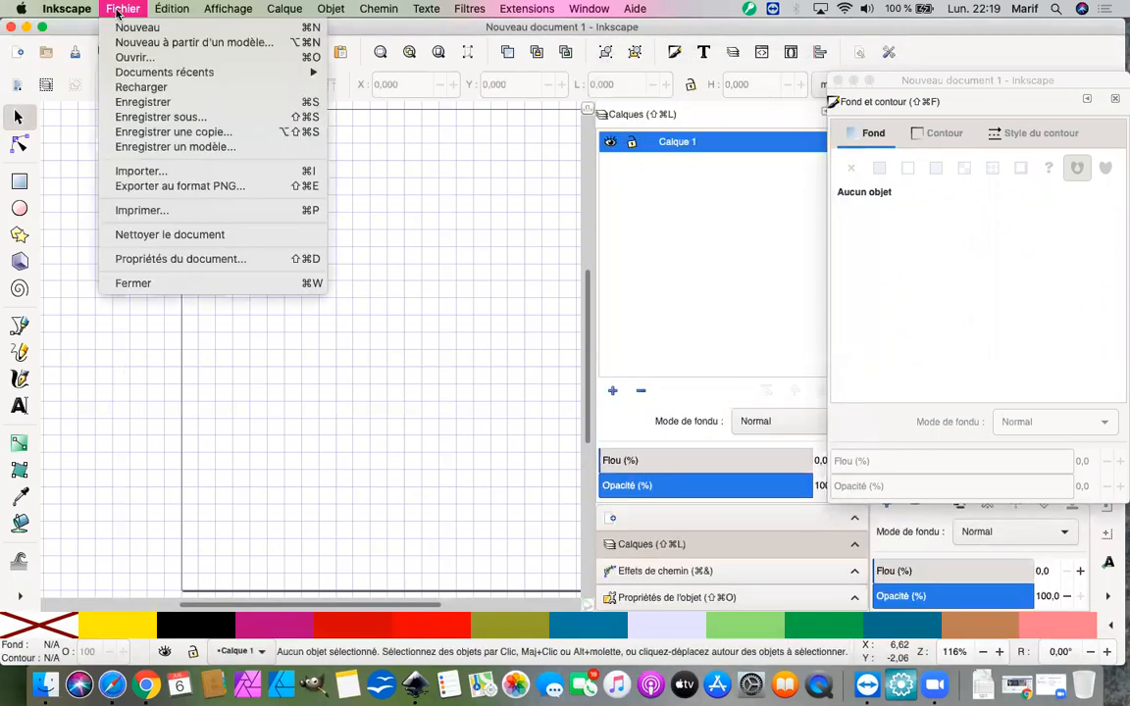
{"action": "left_click", "coordinate": [146, 174]}
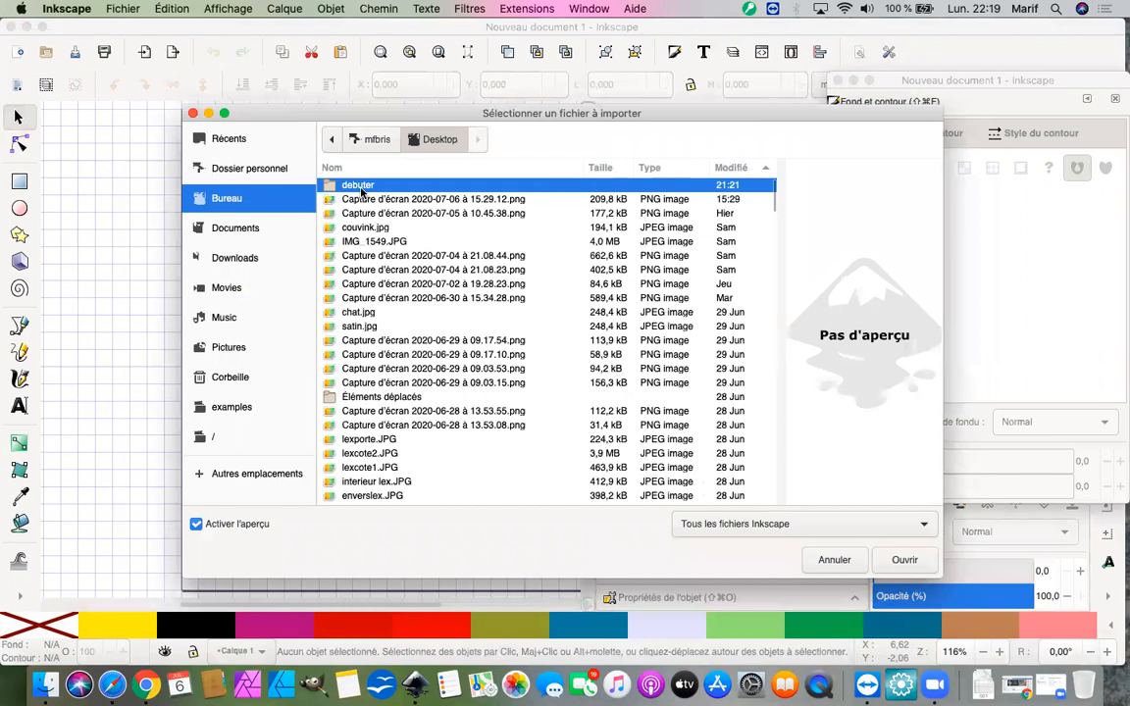
{"action": "double_click", "coordinate": [355, 186]}
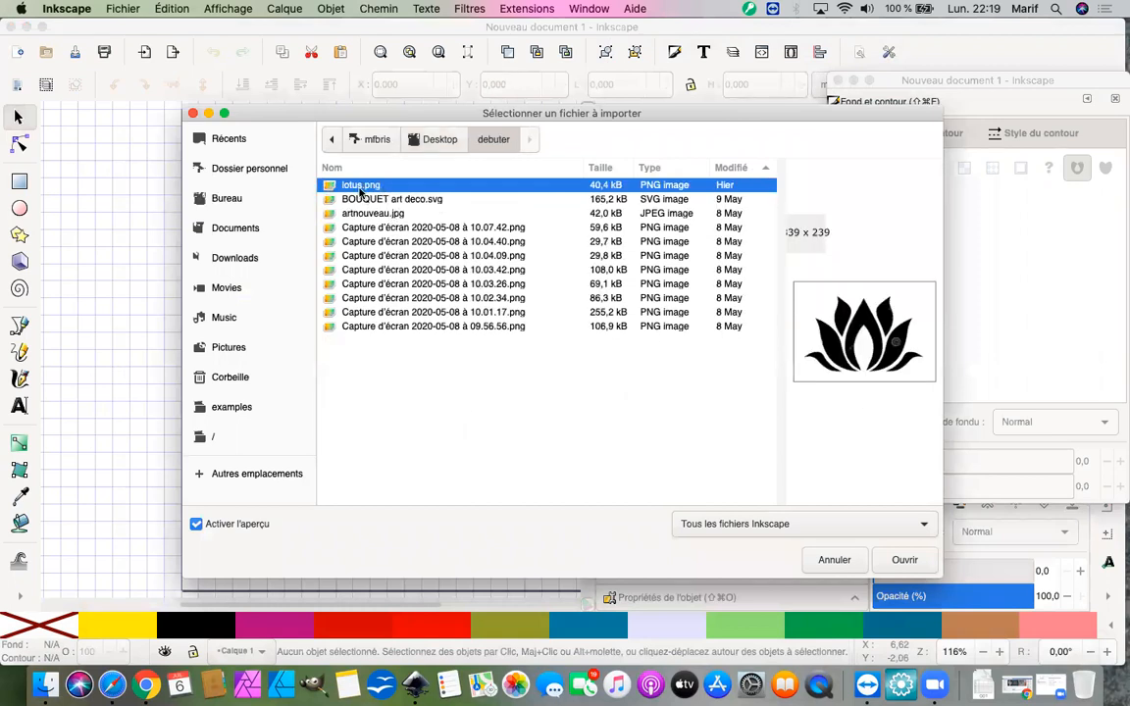
{"action": "left_click", "coordinate": [904, 560]}
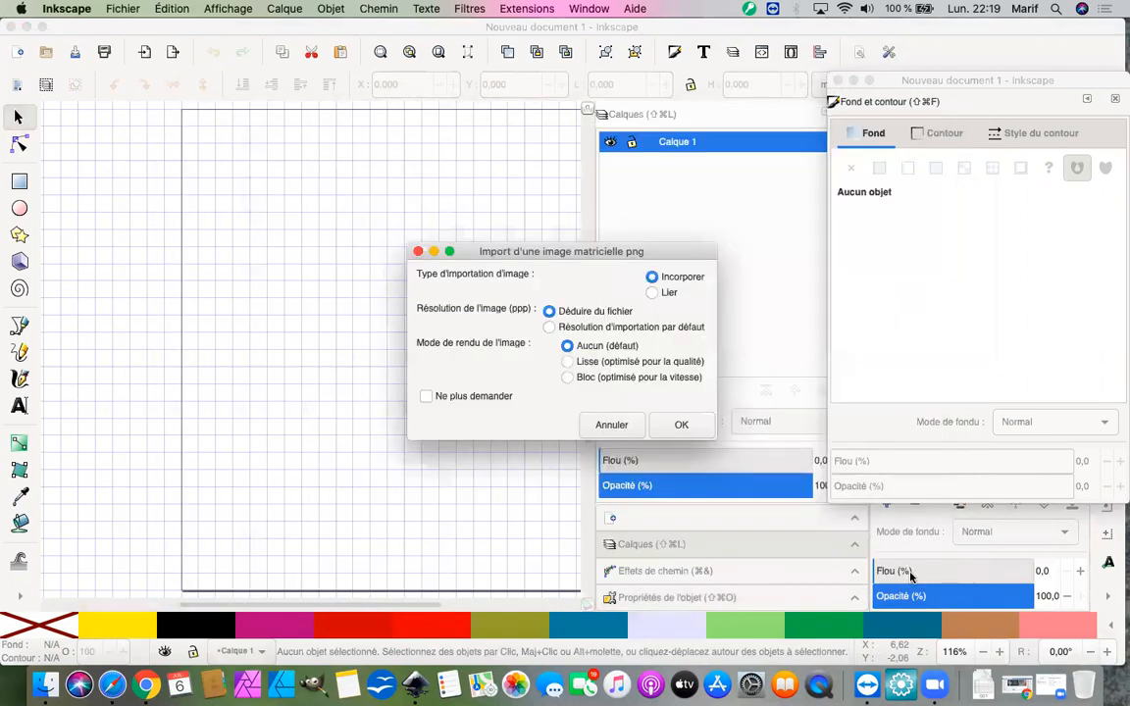
{"action": "left_click", "coordinate": [681, 426]}
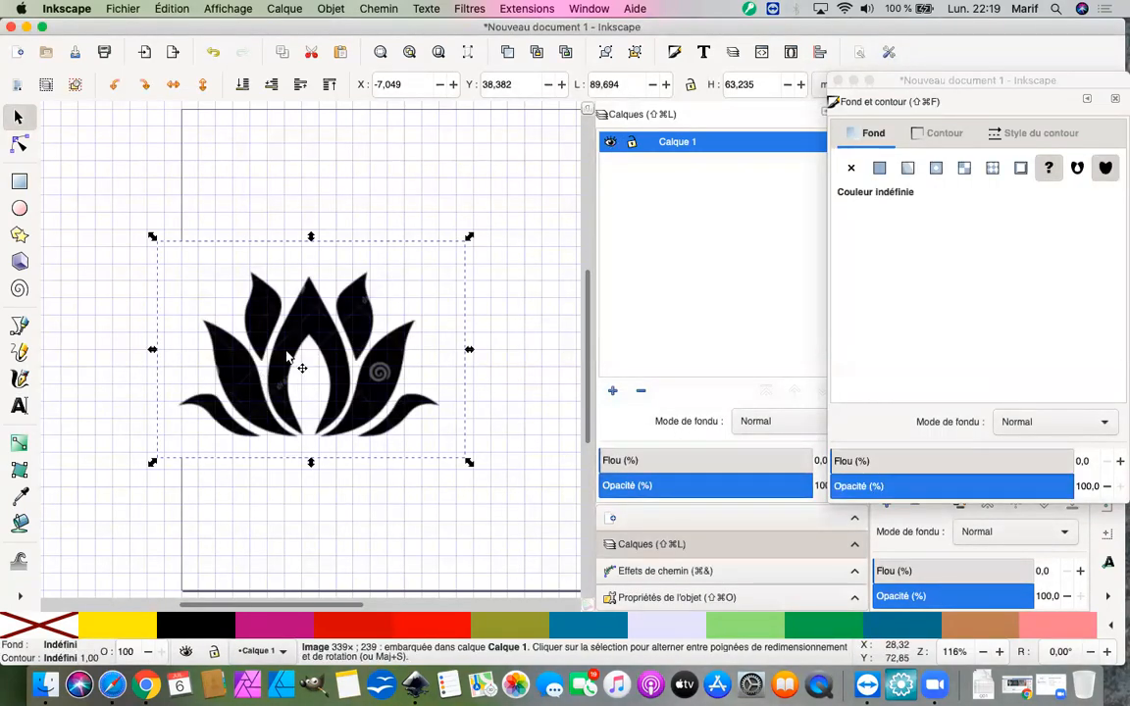
{"action": "left_click_drag", "start_coordinate": [287, 356], "coordinate": [363, 310]}
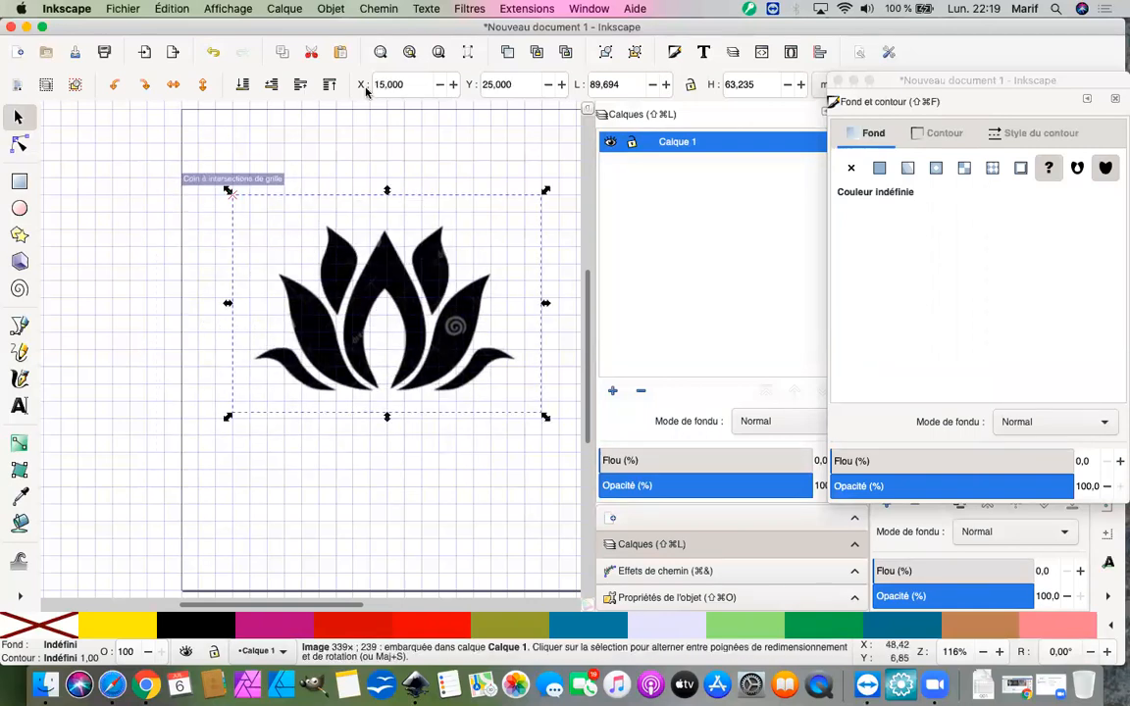
Step: Set up a single-pass brightness threshold trace of the lotus image with corner smoothing 1,07 and update its preview
{"action": "left_click", "coordinate": [375, 9]}
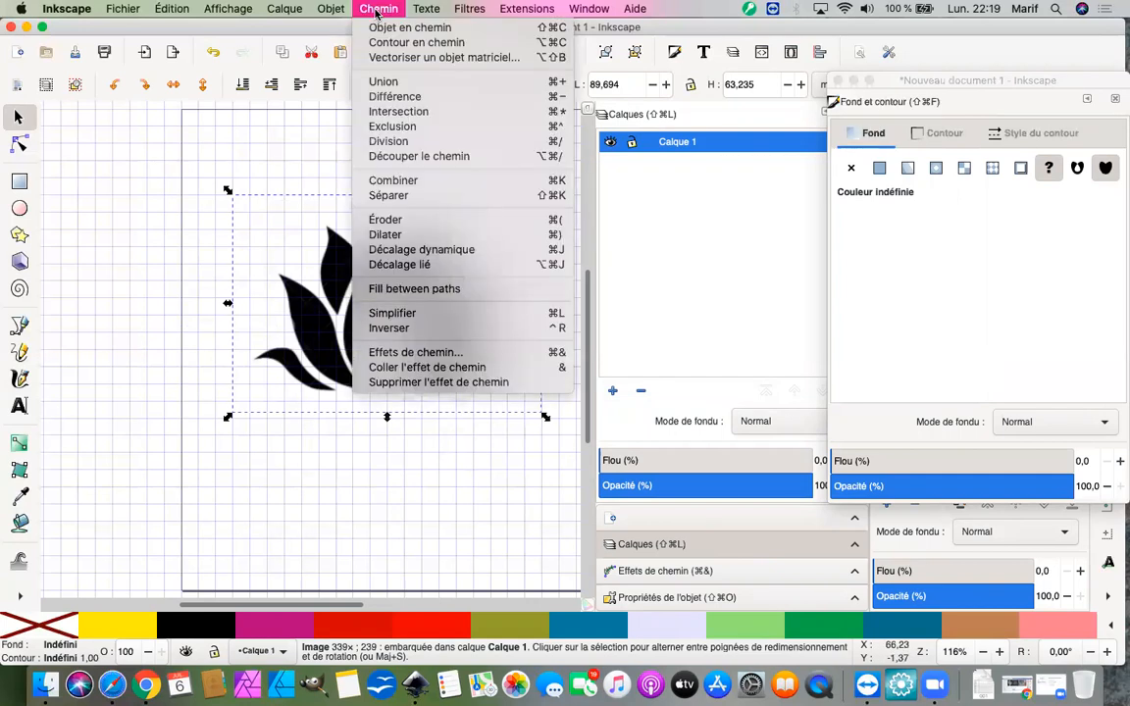
{"action": "left_click", "coordinate": [353, 56]}
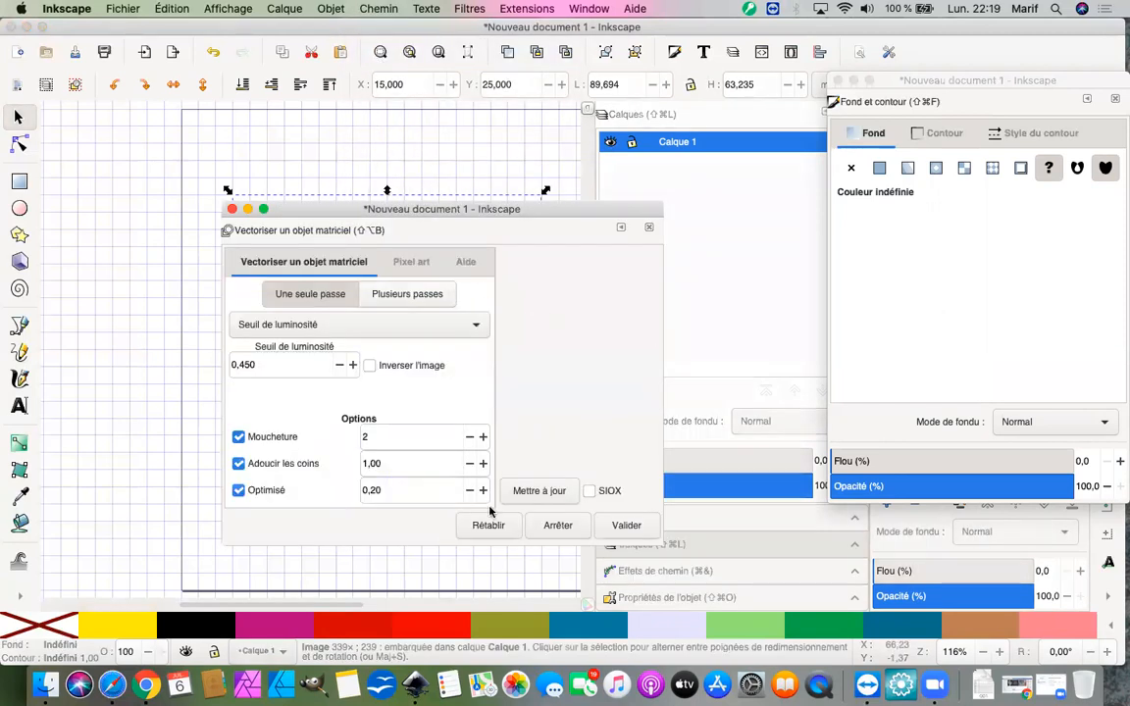
{"action": "left_click", "coordinate": [238, 436]}
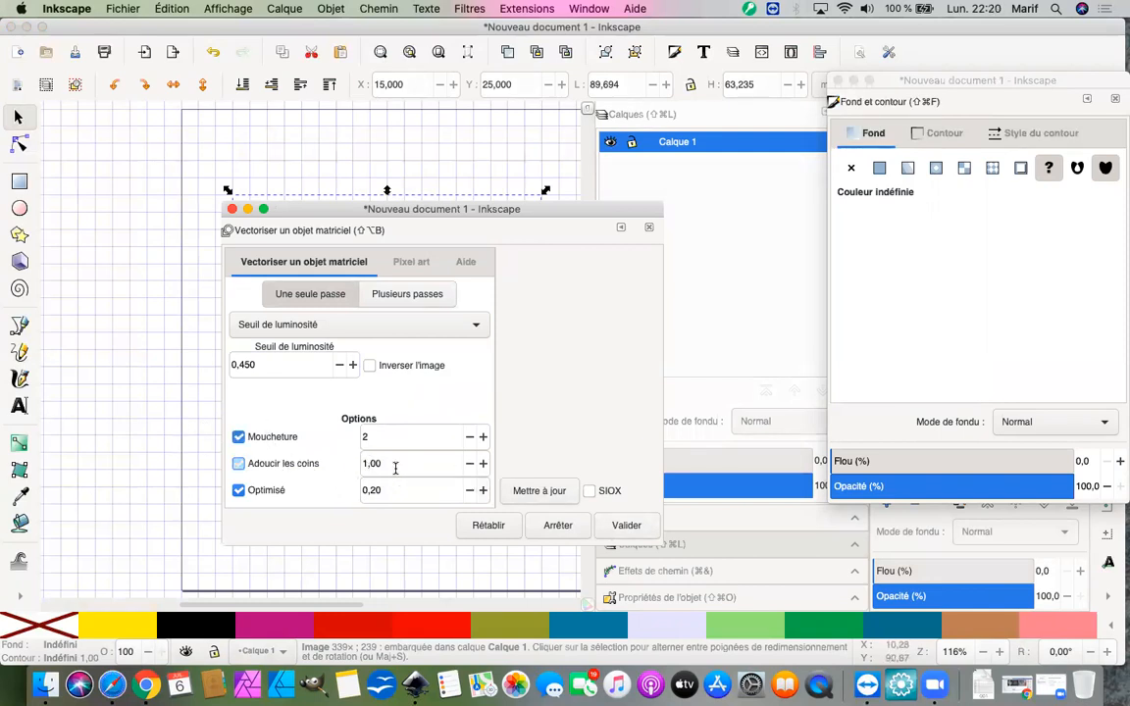
{"action": "left_click", "coordinate": [483, 463]}
{"action": "left_click", "coordinate": [483, 464]}
{"action": "left_click", "coordinate": [482, 464]}
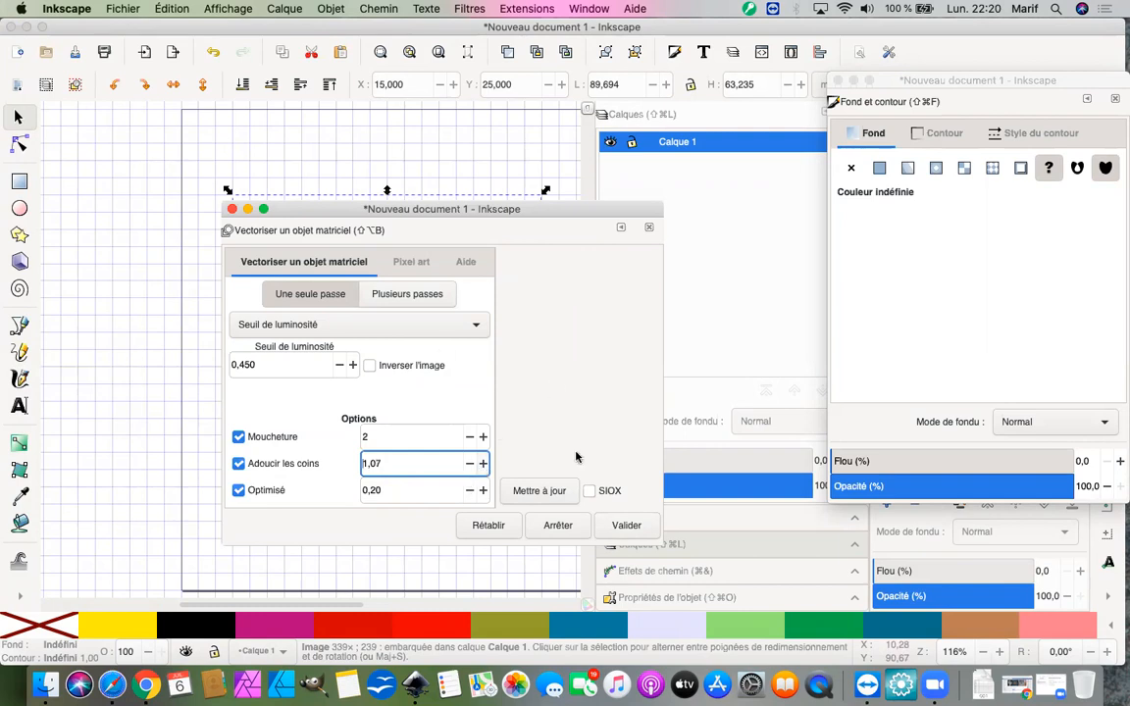
{"action": "left_click", "coordinate": [534, 491]}
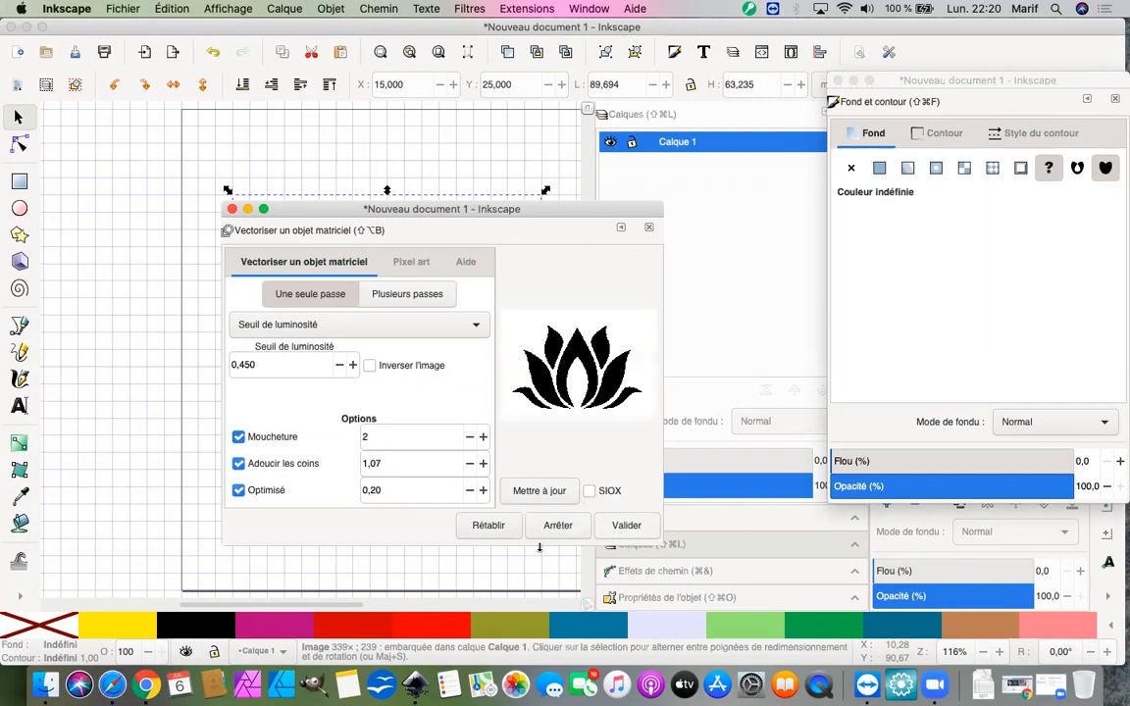
Step: Apply the bitmap trace to the lotus image and close the tracing dialog
{"action": "left_click", "coordinate": [626, 525]}
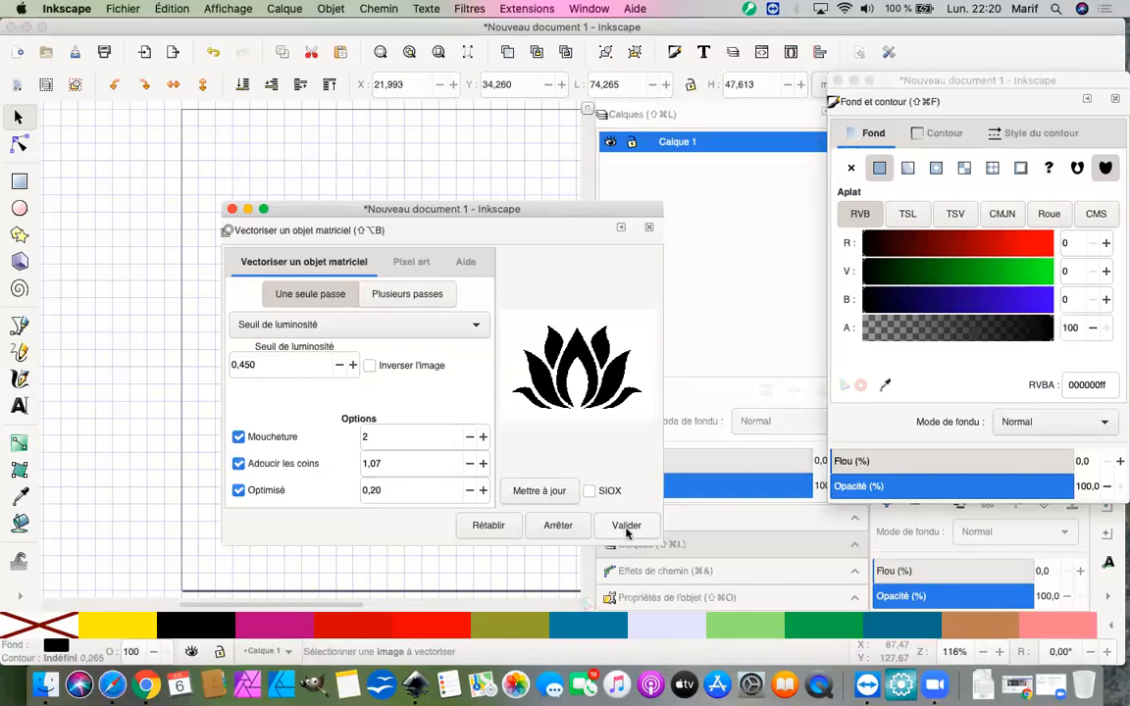
{"action": "left_click_drag", "start_coordinate": [544, 209], "coordinate": [928, 158]}
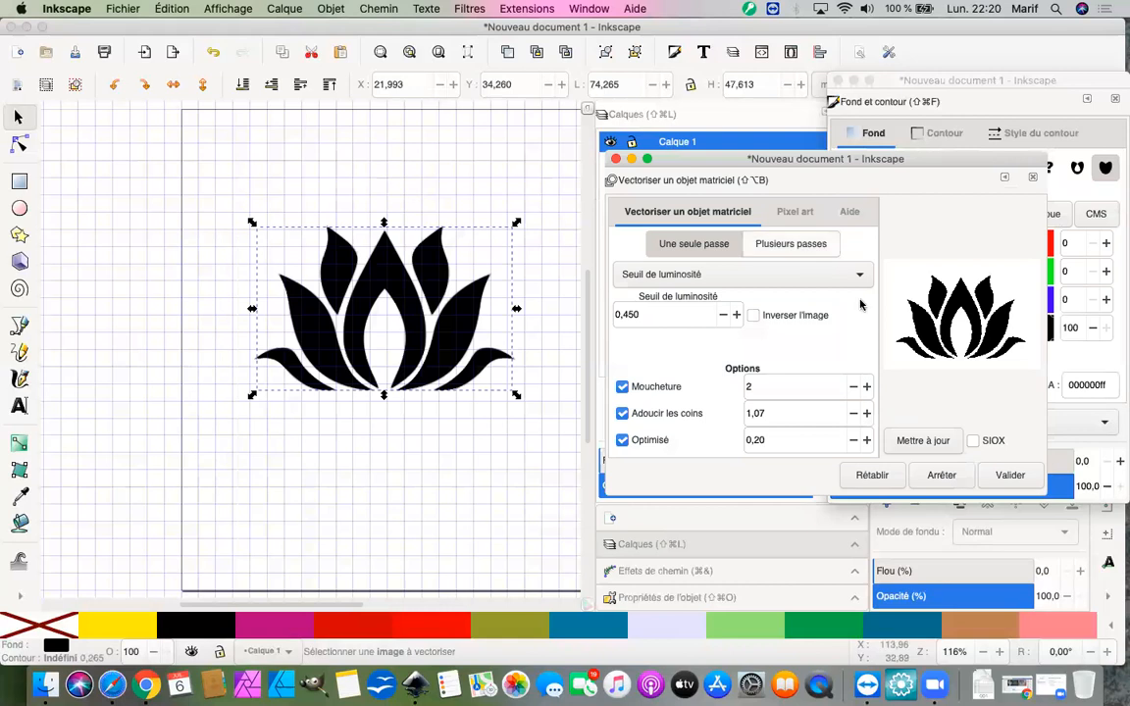
{"action": "left_click", "coordinate": [615, 159]}
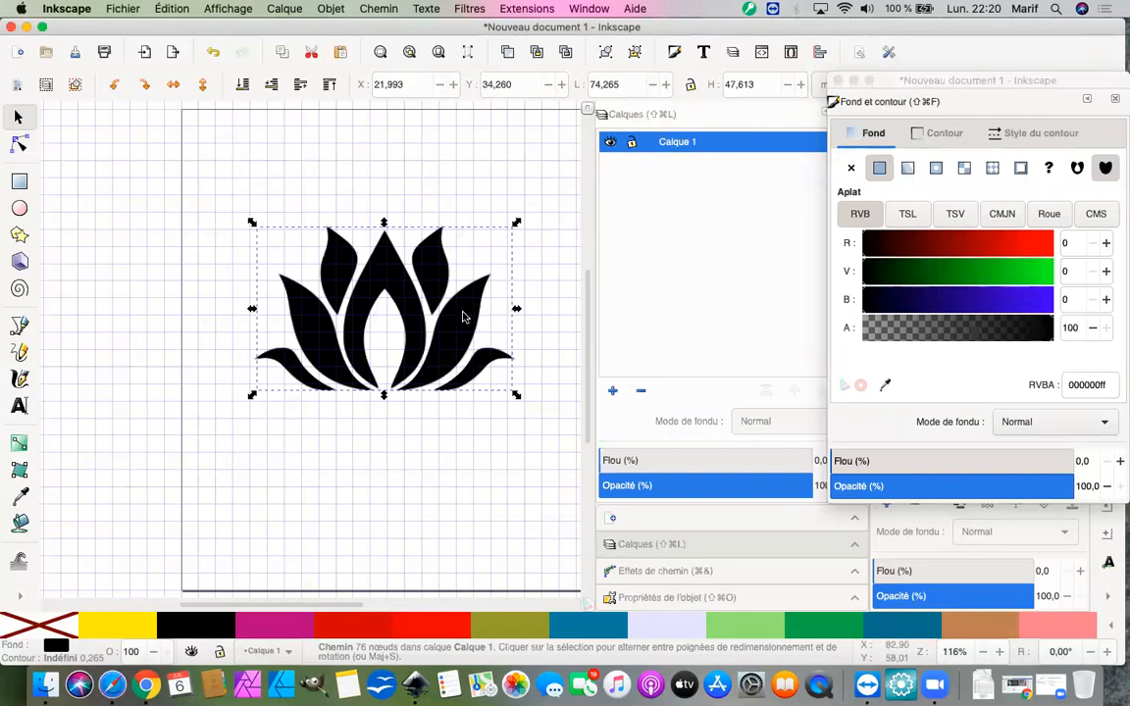
Step: Move the traced lotus path down off the original image, to about X 25, Y 67 mm
{"action": "left_click", "coordinate": [330, 29]}
{"action": "left_click_drag", "start_coordinate": [718, 118], "coordinate": [632, 108]}
{"action": "left_click", "coordinate": [330, 8]}
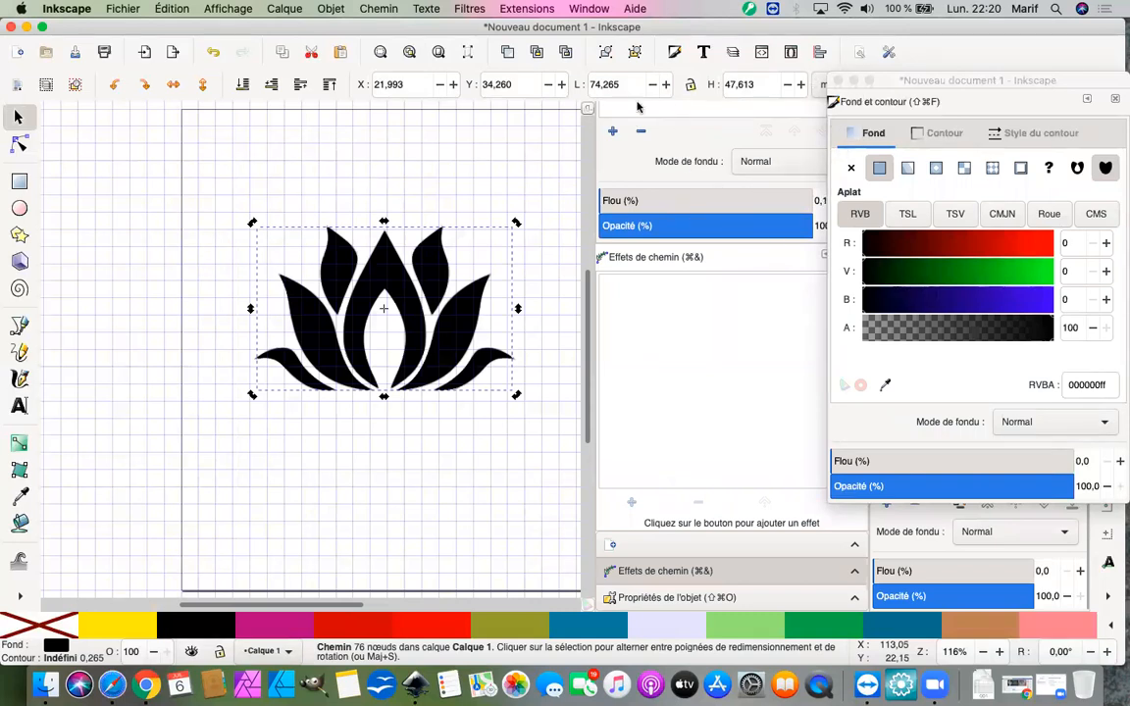
{"action": "key", "text": "super+d"}
{"action": "left_click_drag", "start_coordinate": [473, 328], "coordinate": [472, 441]}
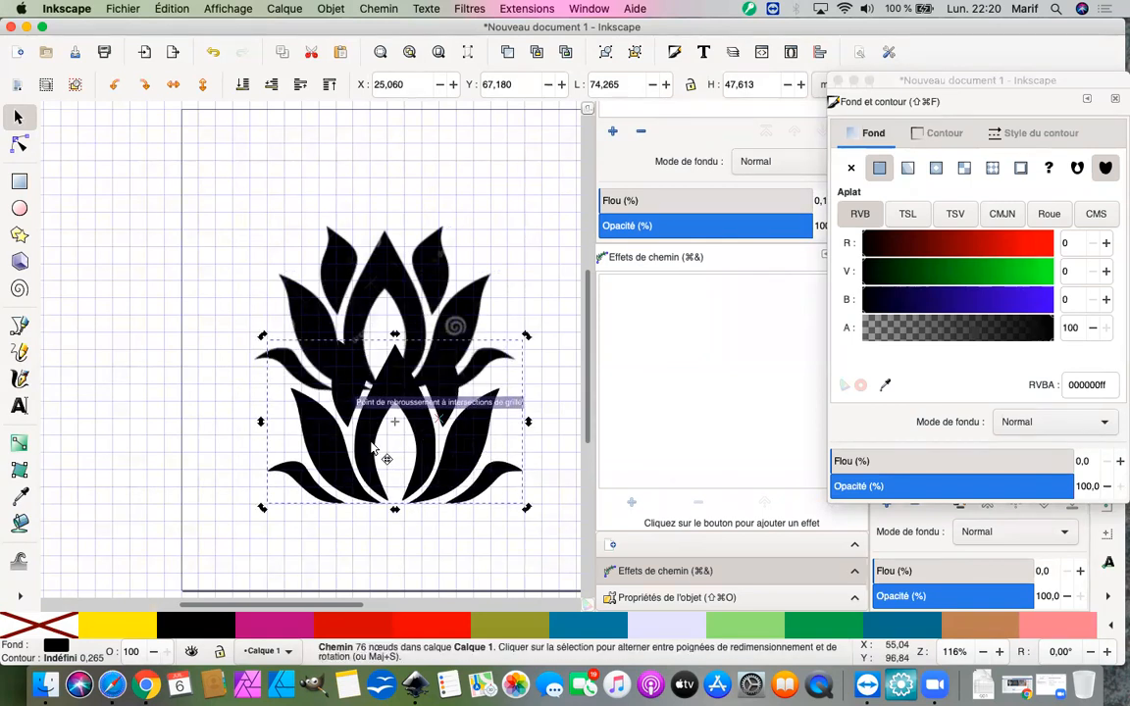
Step: Move the traced lotus below the original to about X 23, Y 81 mm and separate it into individual petal paths
{"action": "left_click_drag", "start_coordinate": [370, 447], "coordinate": [361, 495]}
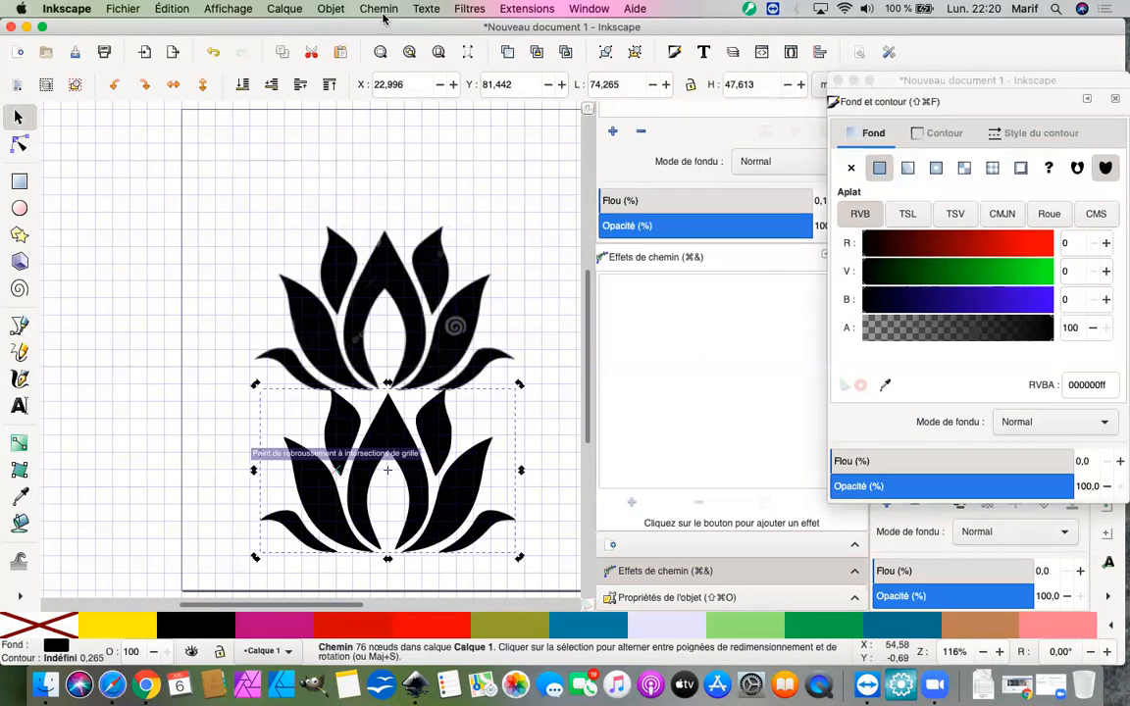
{"action": "left_click", "coordinate": [382, 13]}
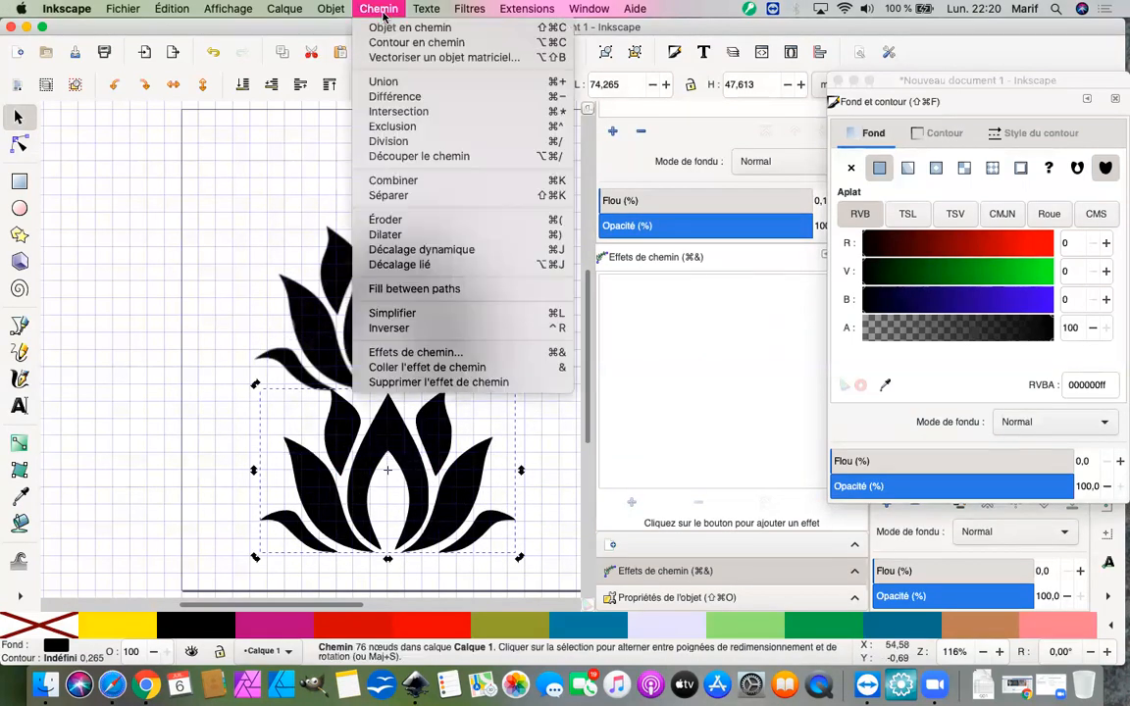
{"action": "left_click", "coordinate": [390, 195]}
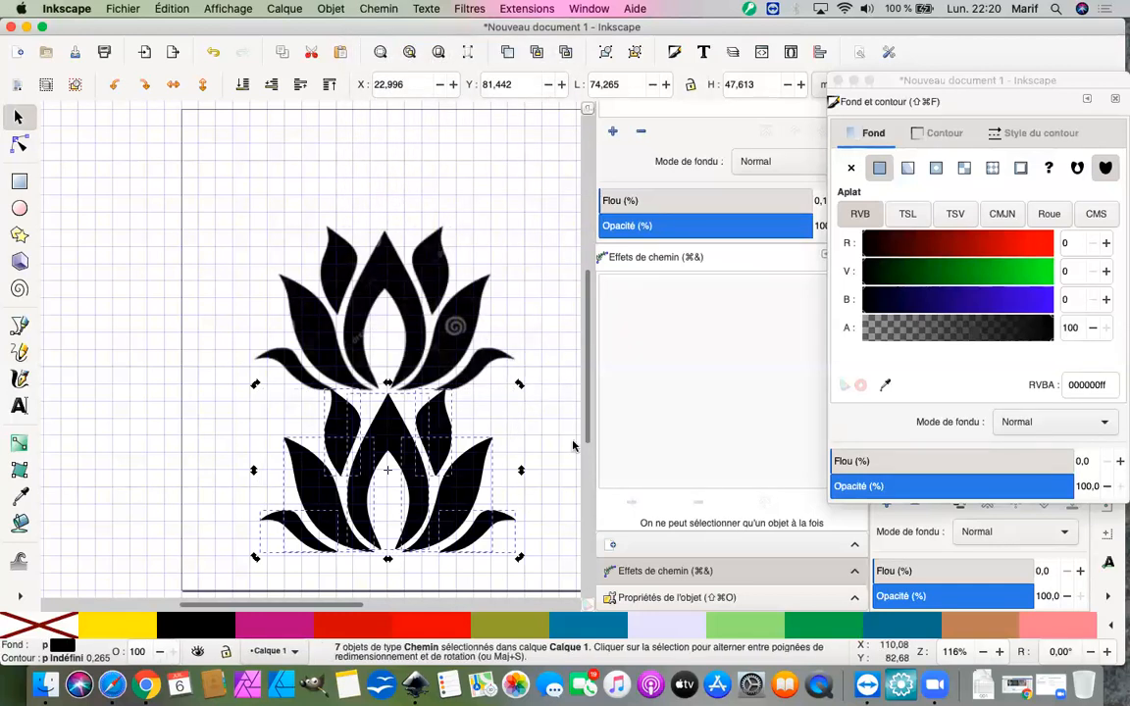
{"action": "left_click", "coordinate": [172, 387]}
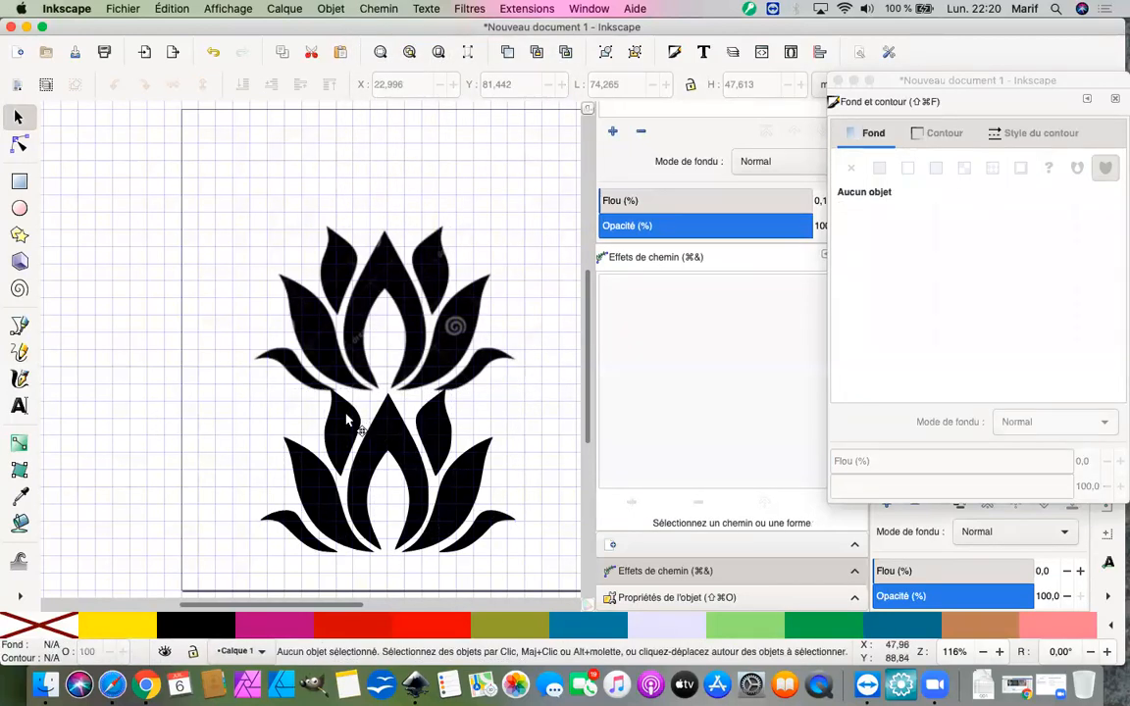
{"action": "left_click", "coordinate": [364, 417]}
{"action": "left_click", "coordinate": [437, 453]}
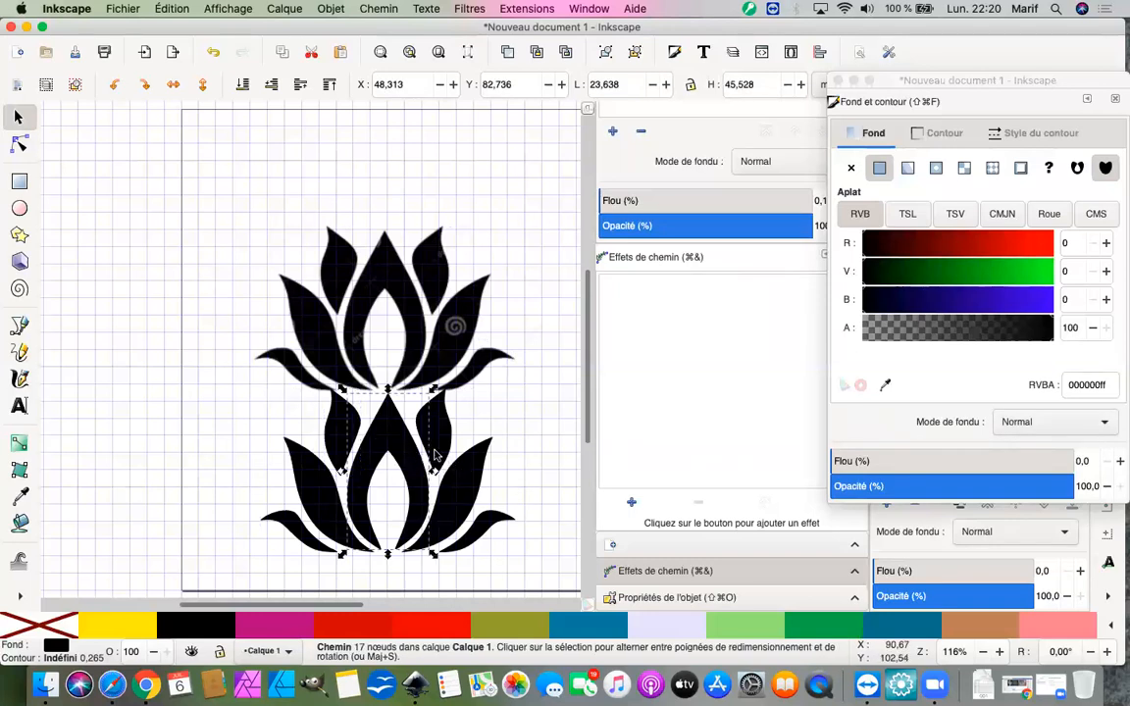
Step: Fill the large left petal red, the upper-left petal blue, the large right petal green and the lower-right petal brown
{"action": "left_click", "coordinate": [329, 461]}
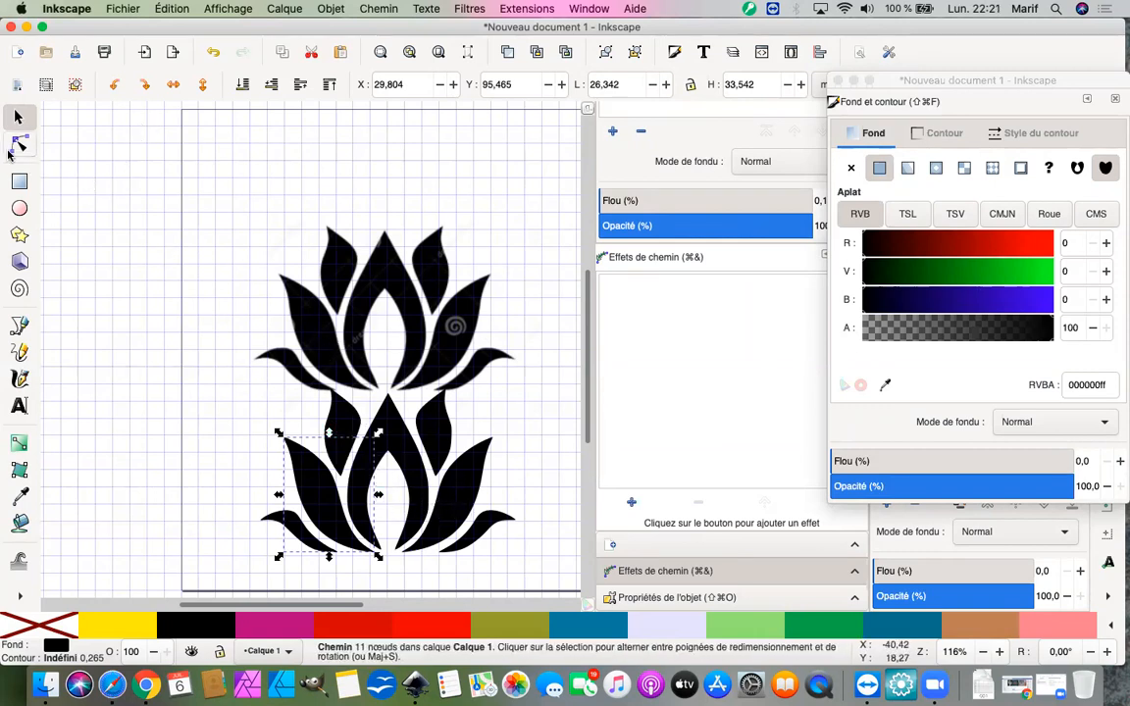
{"action": "left_click", "coordinate": [19, 144]}
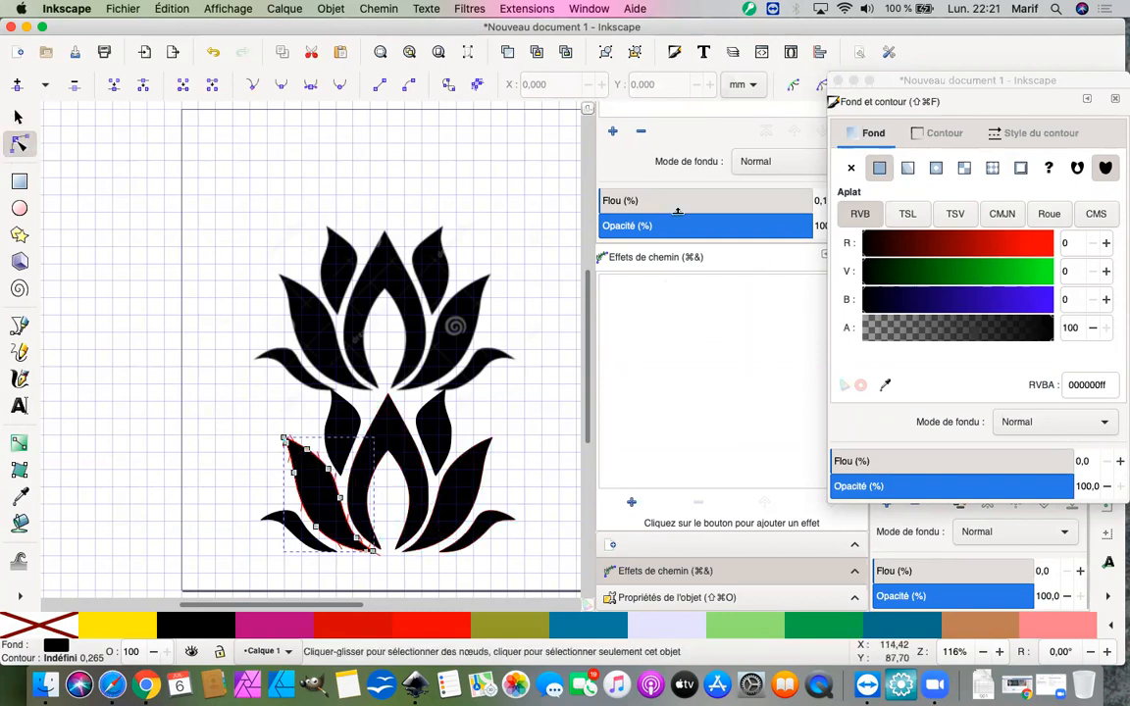
{"action": "left_click", "coordinate": [836, 80]}
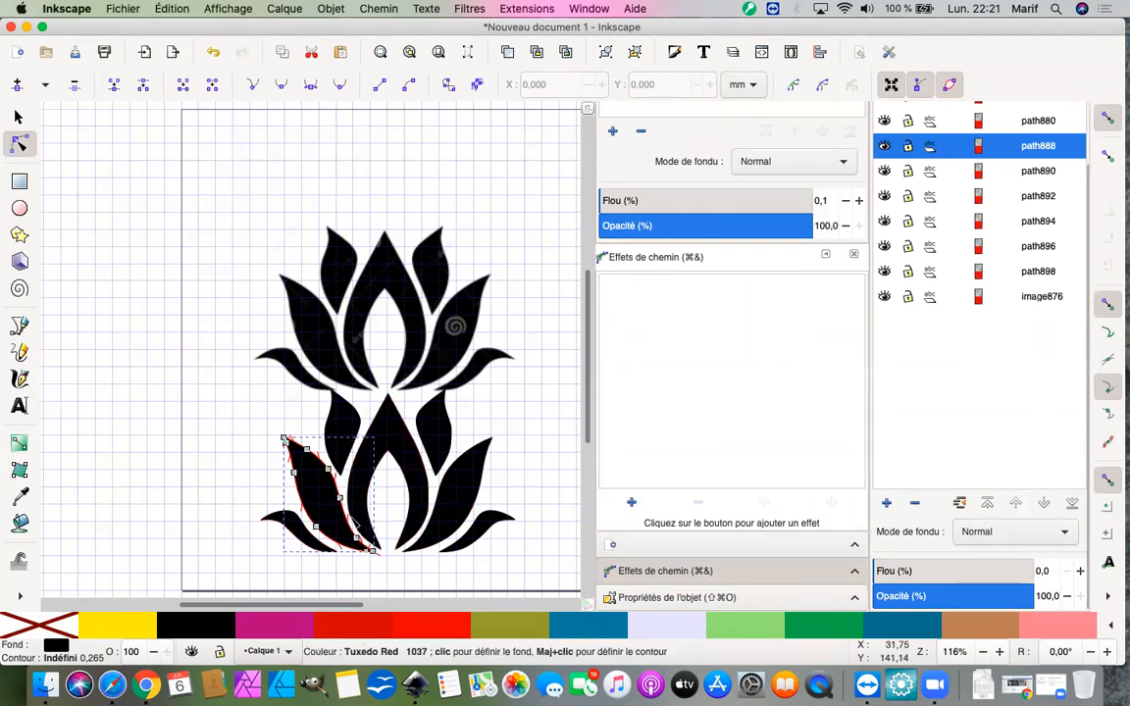
{"action": "left_click", "coordinate": [353, 625]}
{"action": "left_click", "coordinate": [341, 432]}
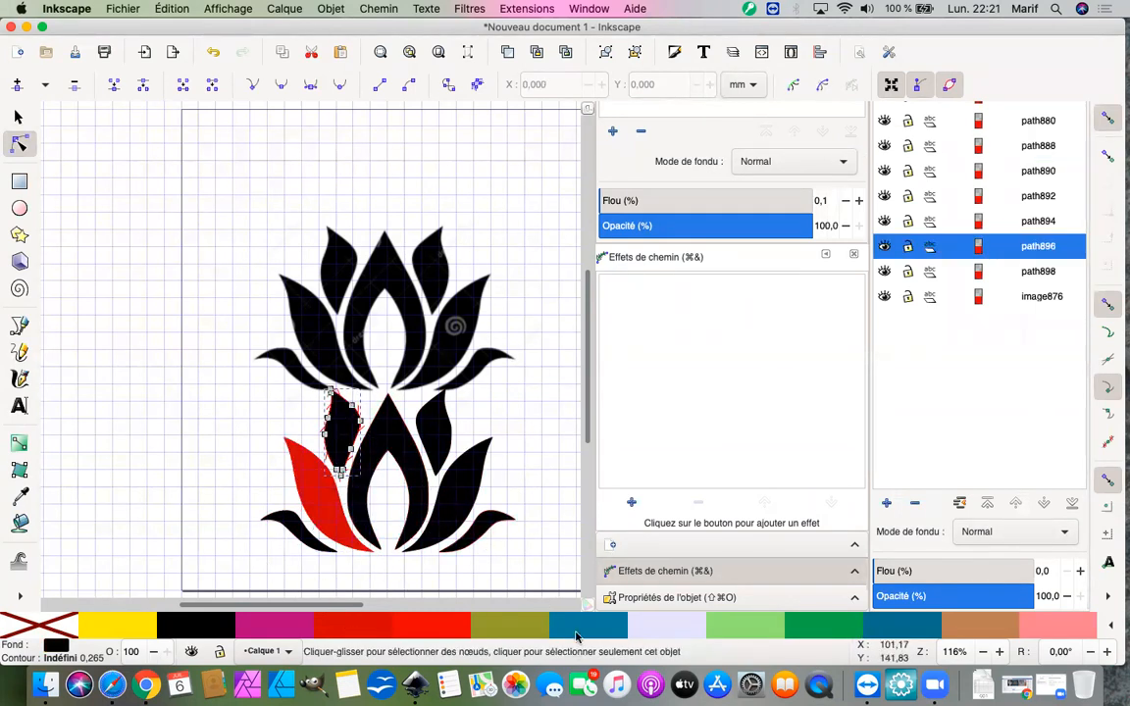
{"action": "left_click", "coordinate": [576, 637]}
{"action": "left_click", "coordinate": [470, 480]}
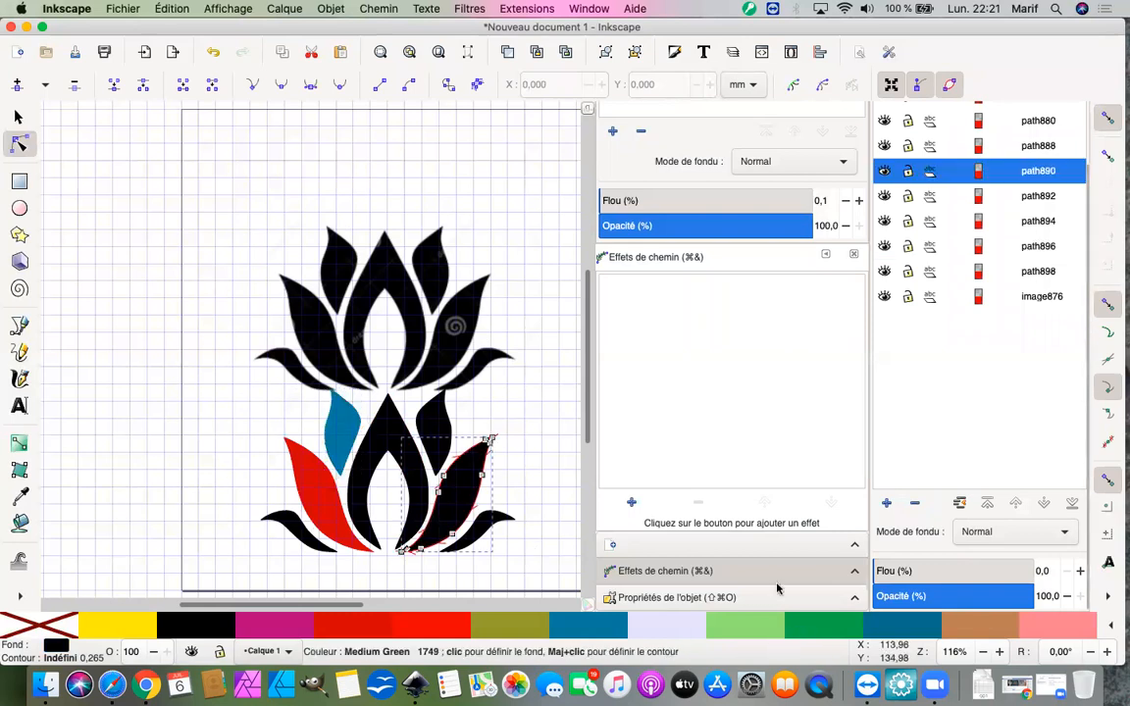
{"action": "left_click", "coordinate": [796, 625]}
{"action": "left_click", "coordinate": [500, 514]}
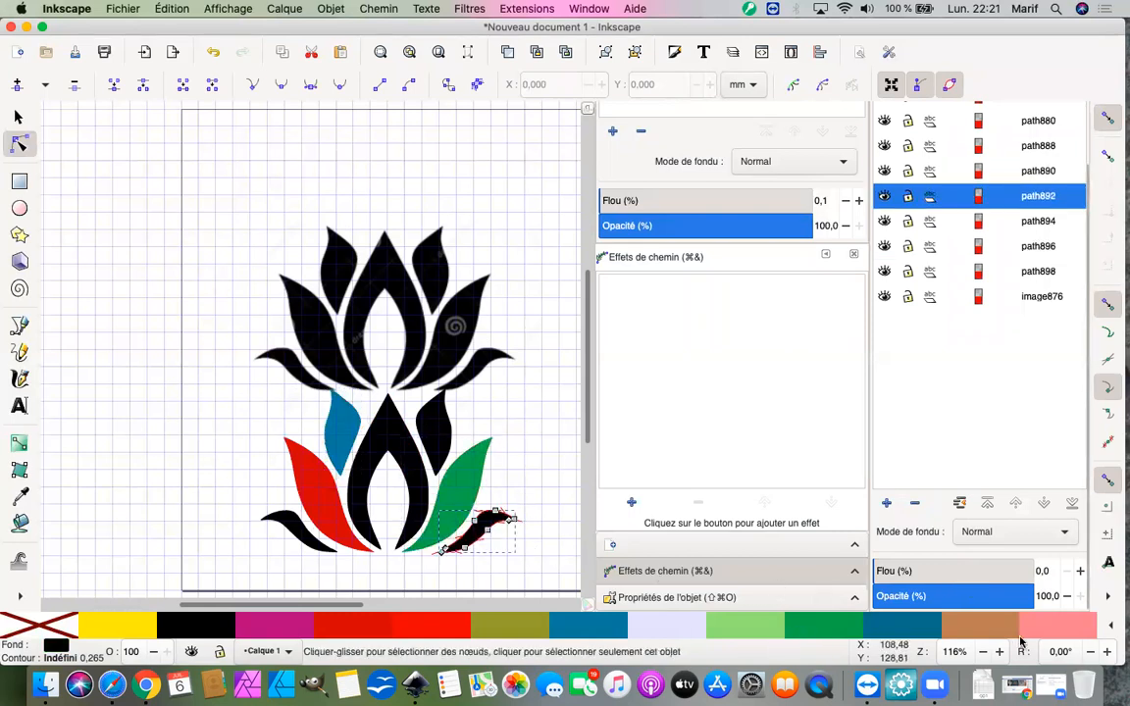
{"action": "left_click", "coordinate": [1008, 628]}
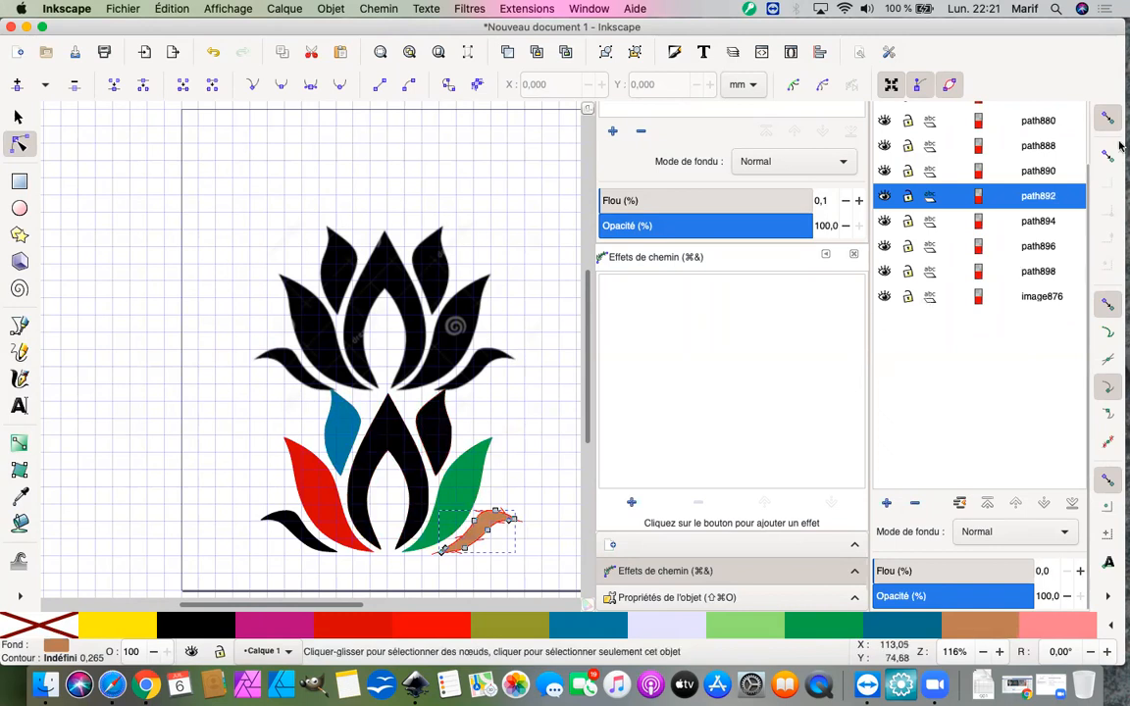
Step: Apply Ink/Stitch auto-fill parameters to all seven petal paths with a stitch line angle of 45 degrees
{"action": "left_click", "coordinate": [1025, 274]}
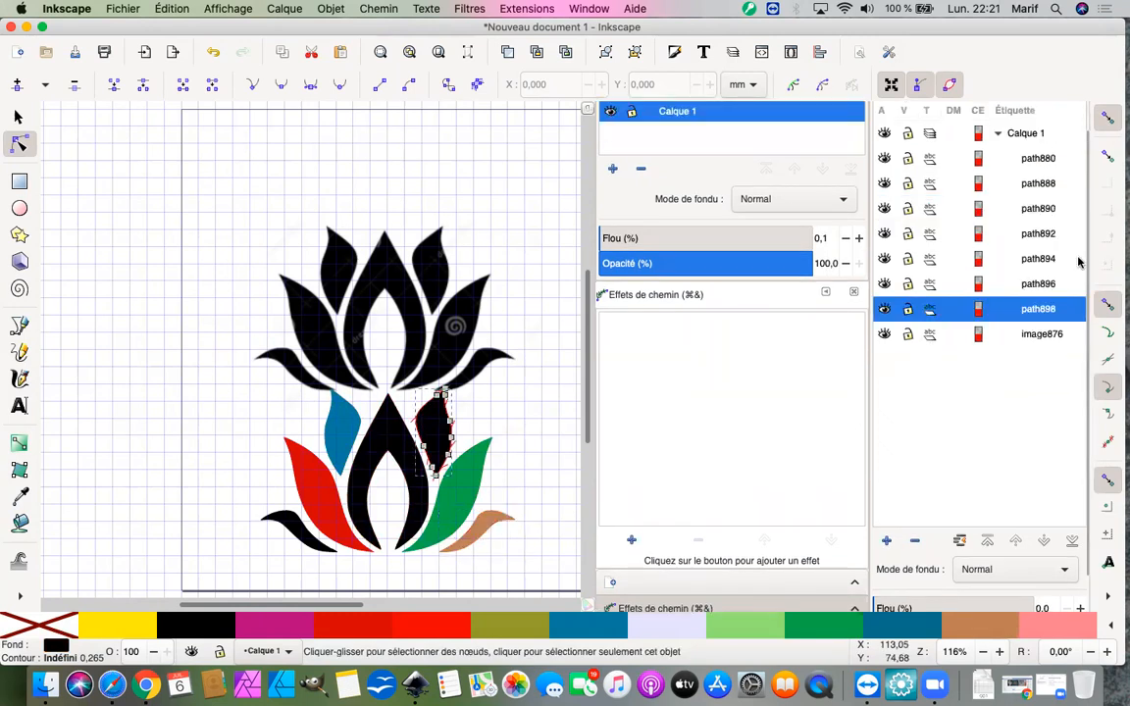
{"action": "left_click", "coordinate": [1025, 160]}
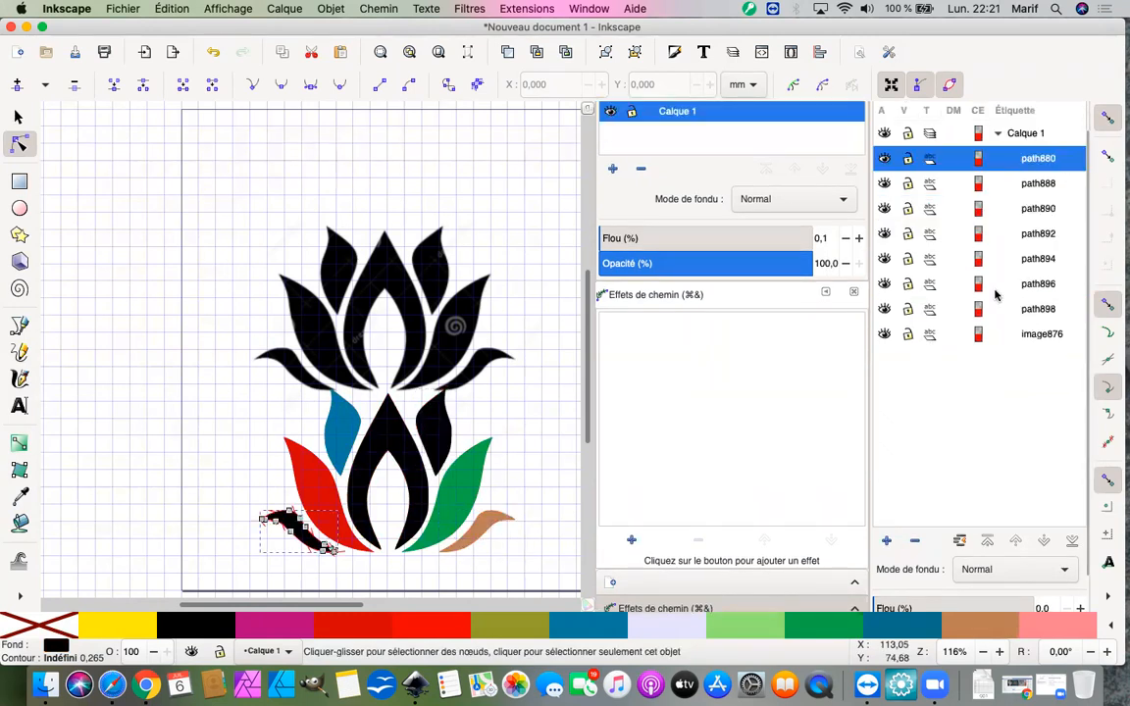
{"action": "left_click", "coordinate": [1037, 312], "text": "shift"}
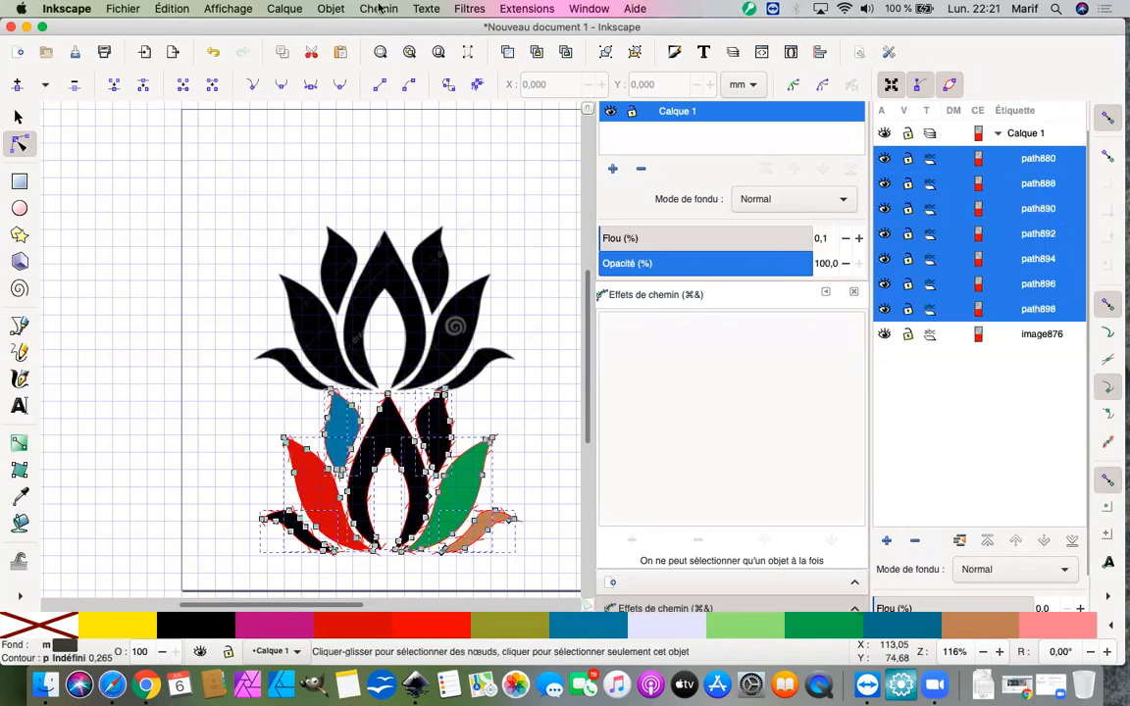
{"action": "left_click", "coordinate": [167, 9]}
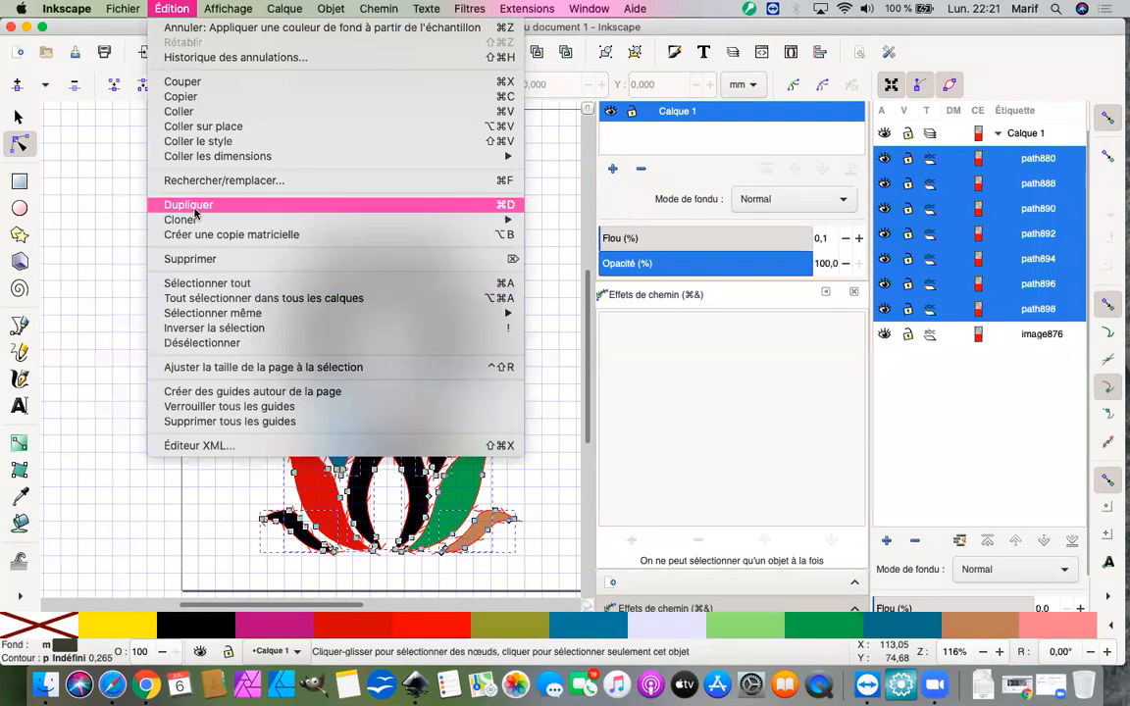
{"action": "key", "text": "Return"}
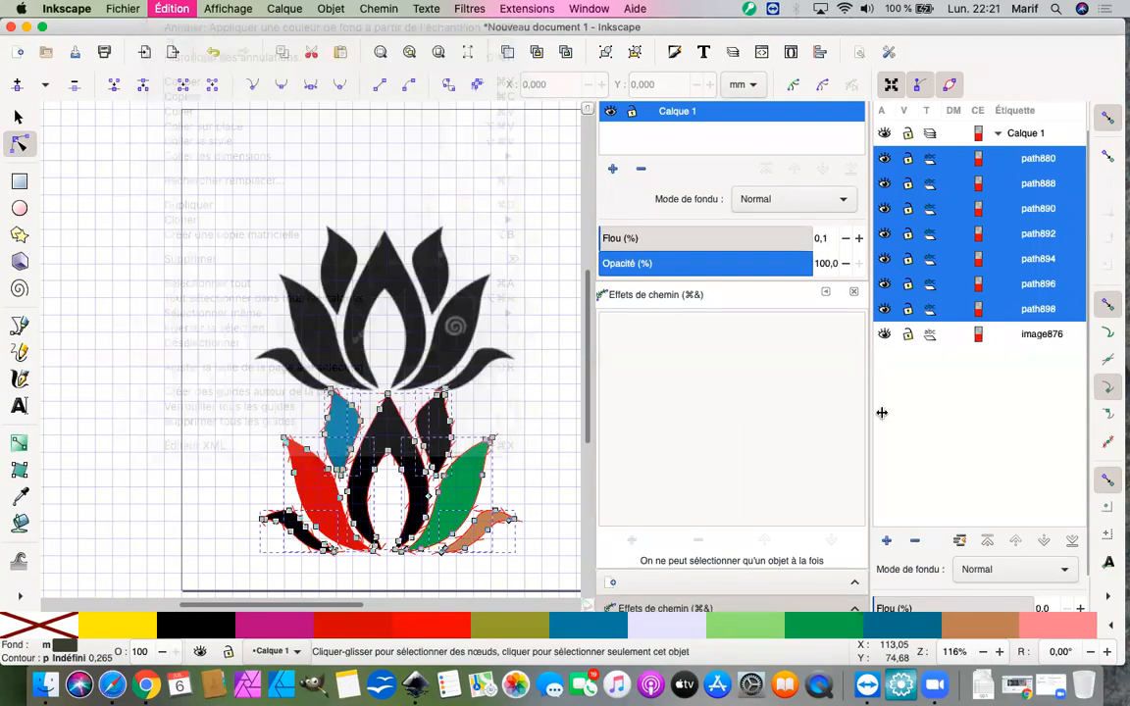
{"action": "left_click", "coordinate": [517, 12]}
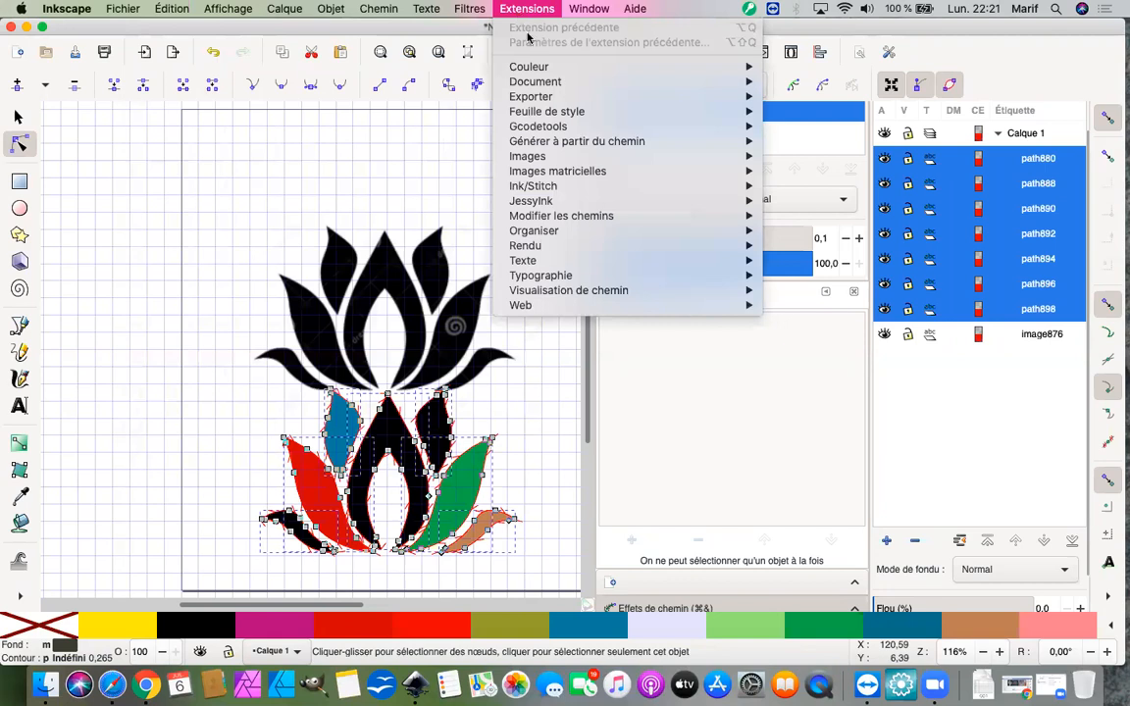
{"action": "mouse_move", "coordinate": [509, 187]}
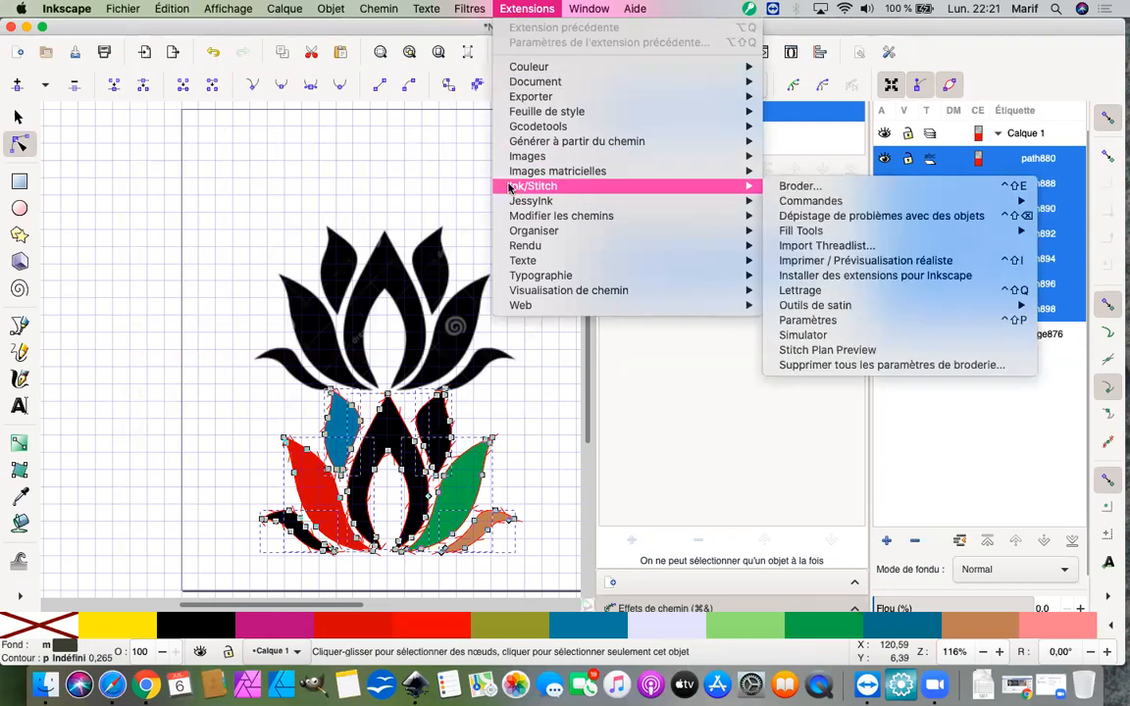
{"action": "left_click", "coordinate": [827, 321]}
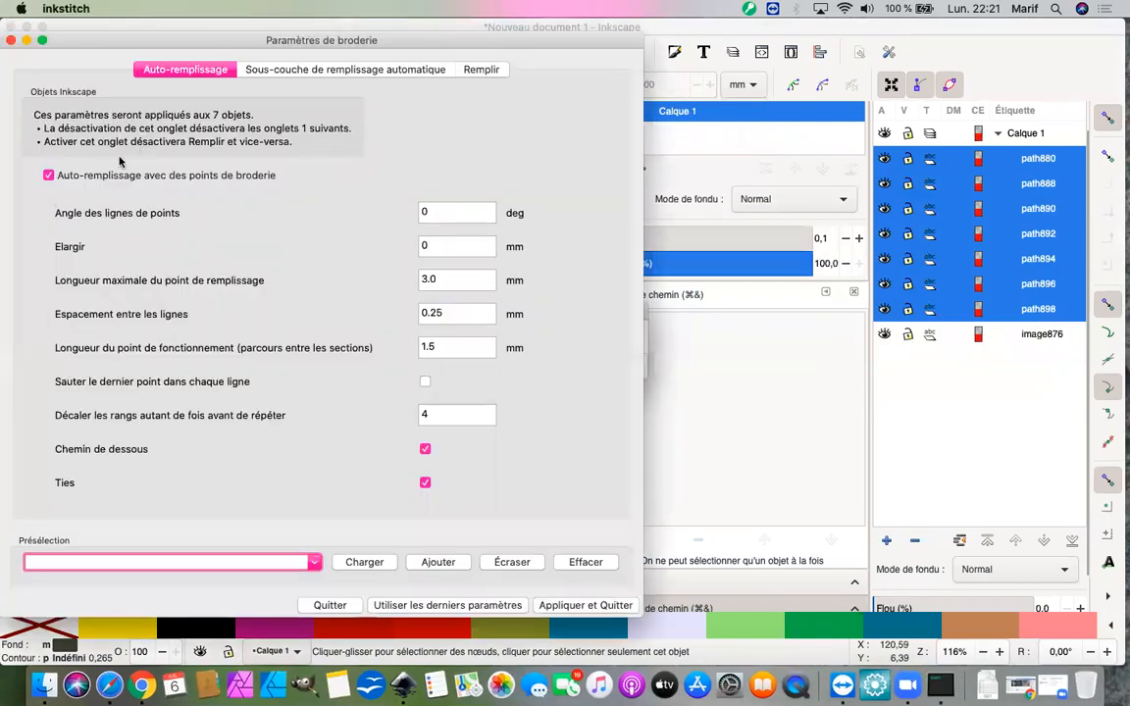
{"action": "left_click", "coordinate": [436, 210]}
{"action": "type", "text": "45"}
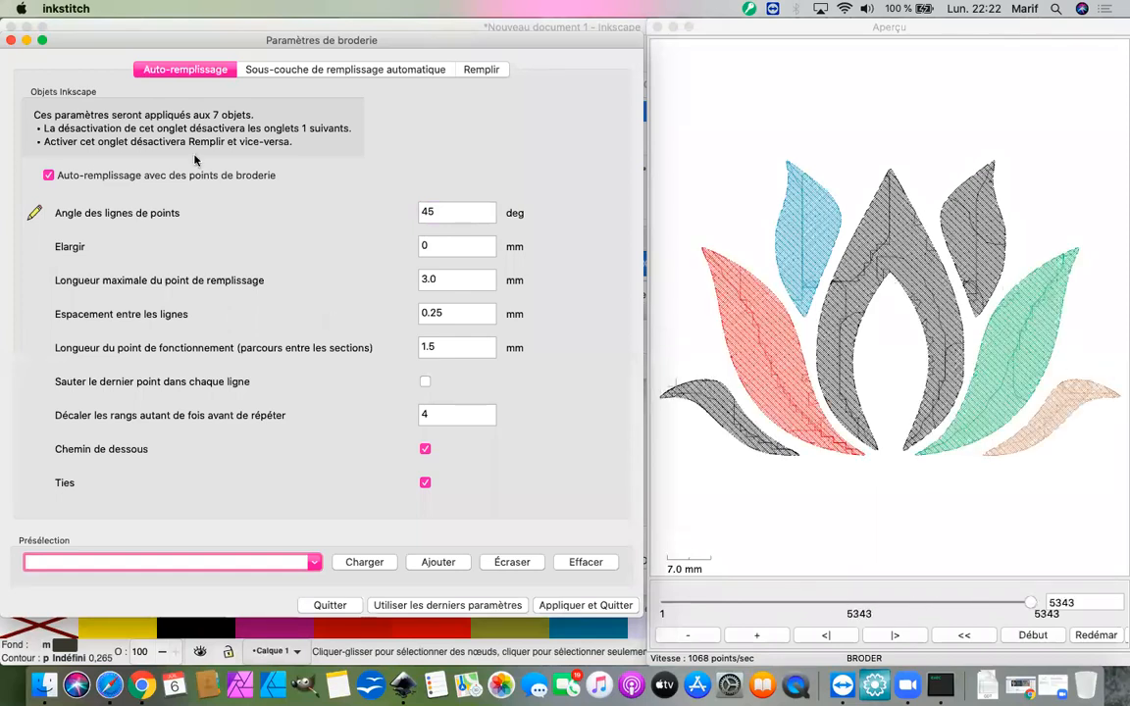
{"action": "left_click", "coordinate": [556, 608]}
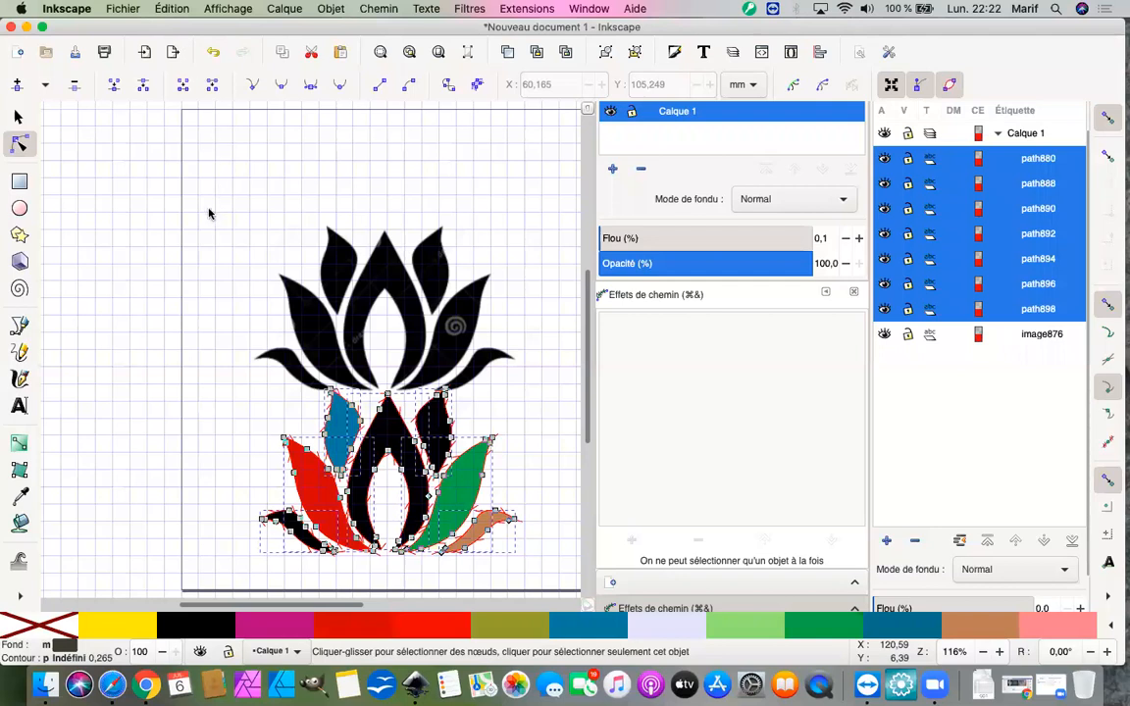
Step: Duplicate the seven petal paths and group the original ones
{"action": "key", "text": "super+d"}
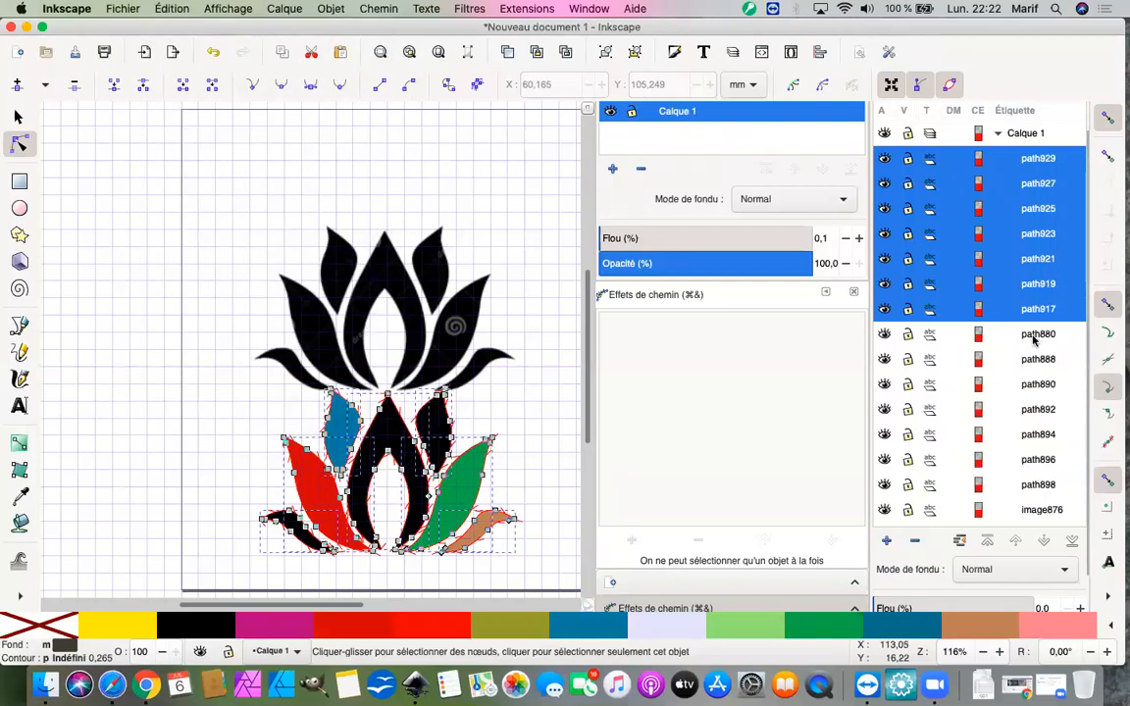
{"action": "left_click", "coordinate": [1033, 335]}
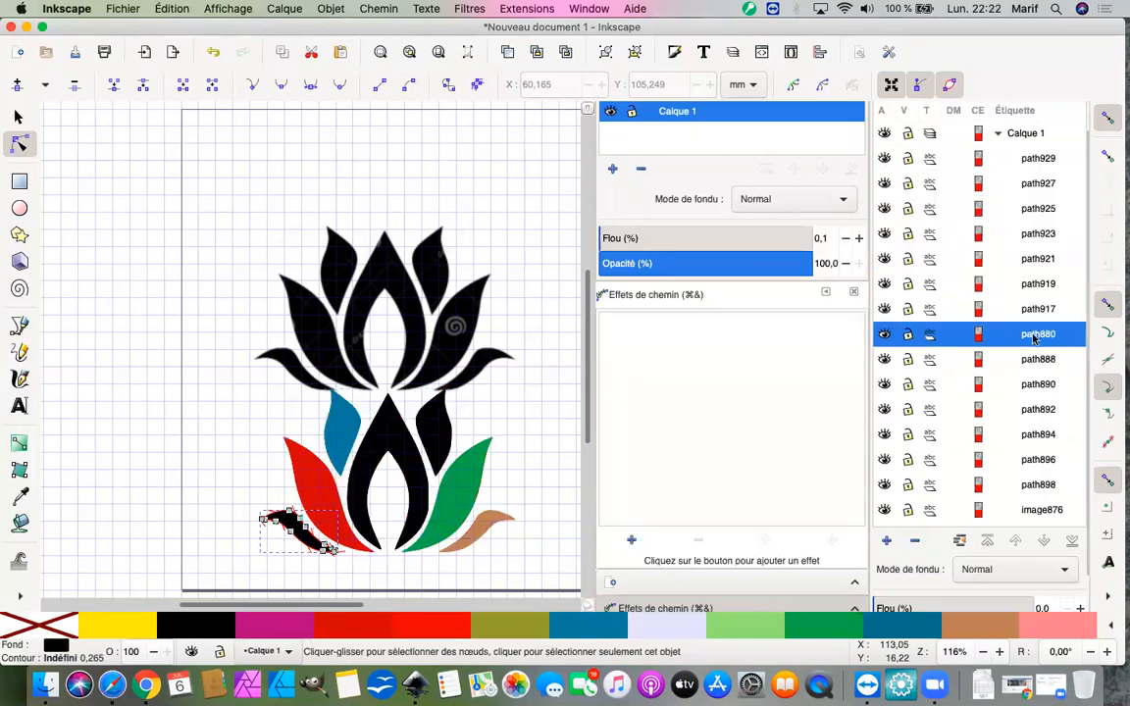
{"action": "left_click", "coordinate": [1034, 488], "text": "shift"}
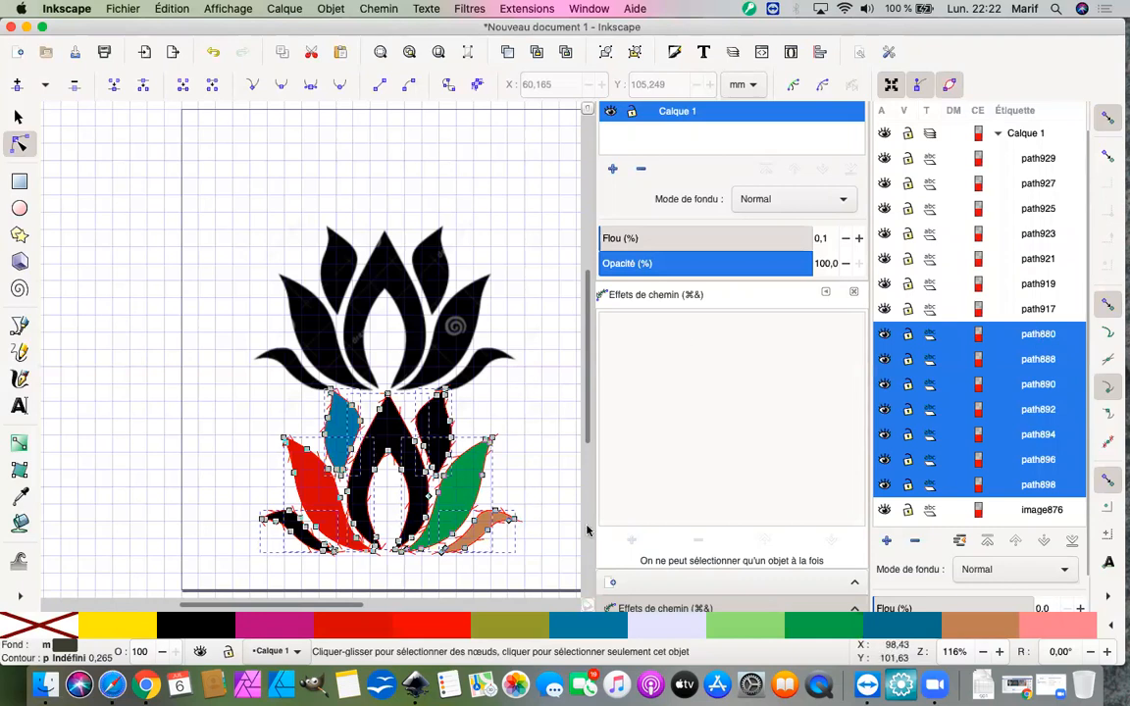
{"action": "right_click", "coordinate": [1035, 387]}
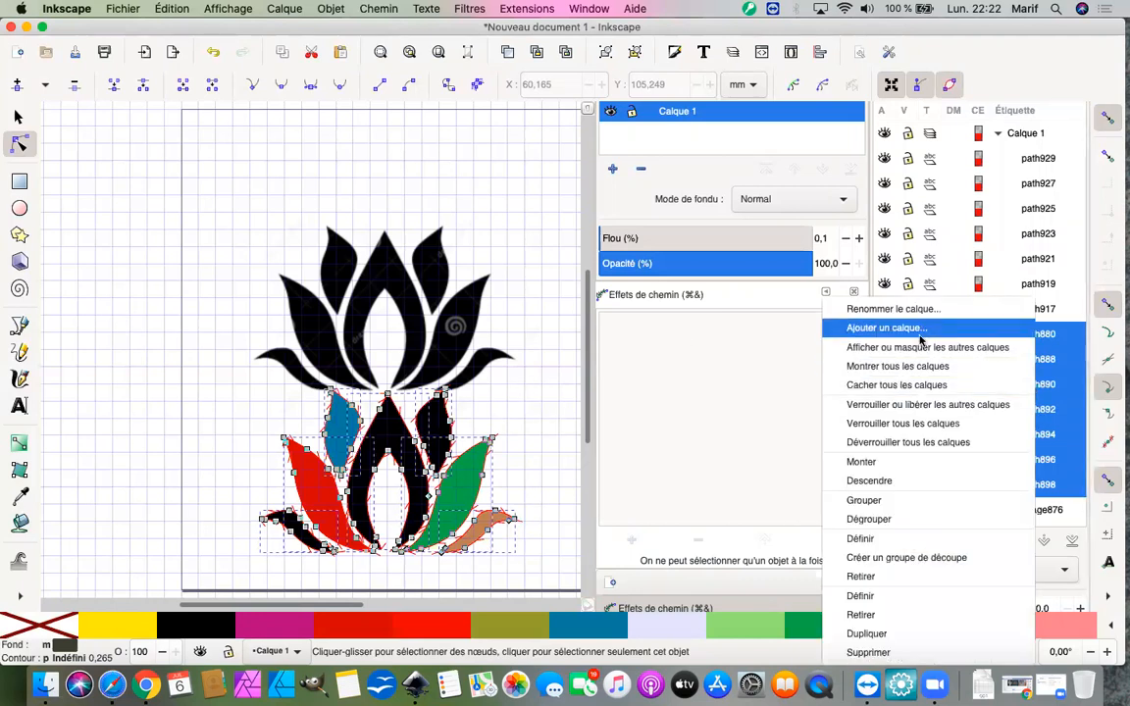
{"action": "left_click", "coordinate": [865, 499]}
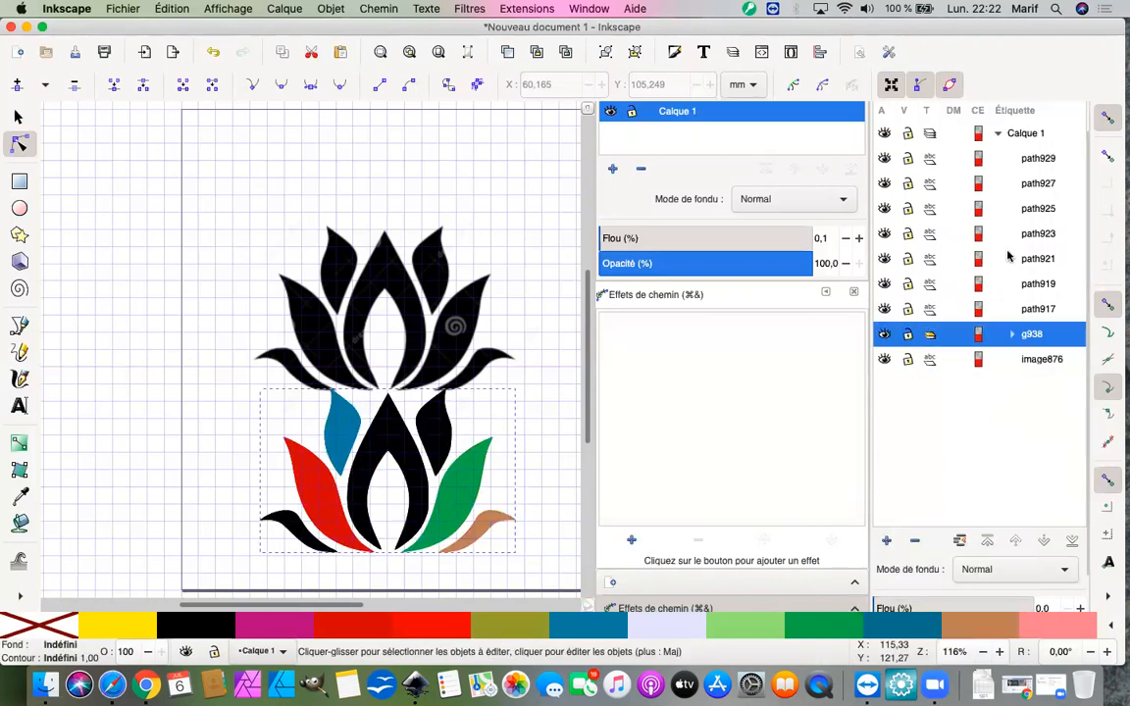
Step: Rename the group of original petals as fonds
{"action": "double_click", "coordinate": [1042, 339]}
{"action": "type", "text": "fonds"}
{"action": "key", "text": "Return"}
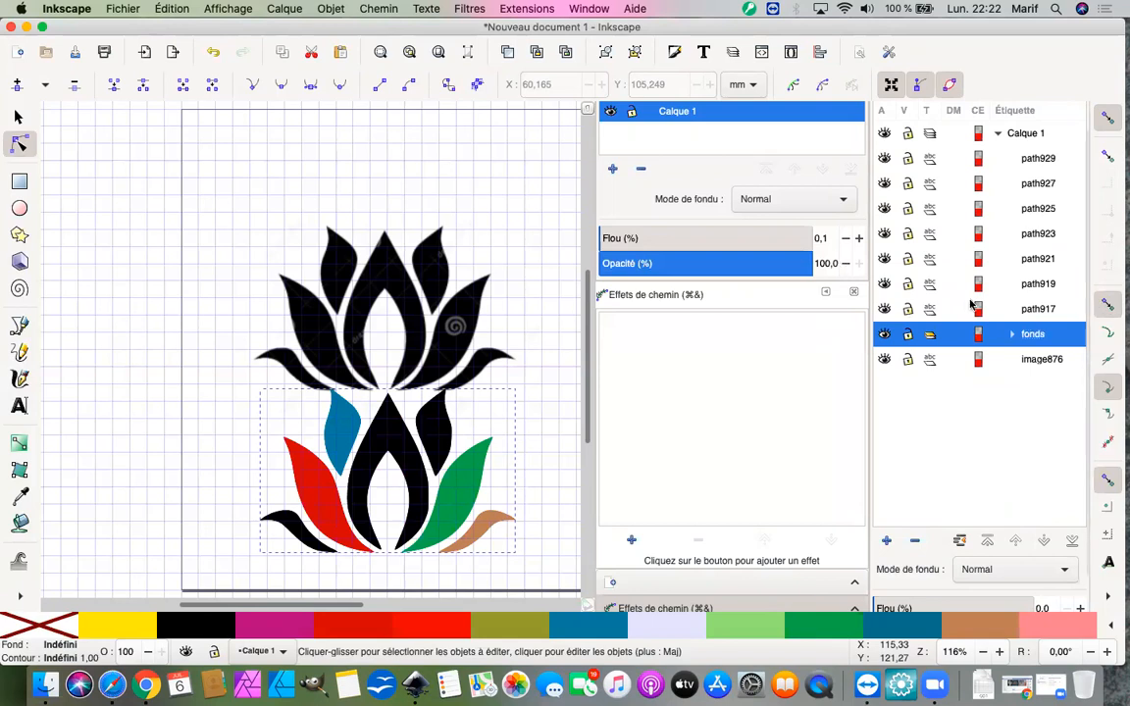
Step: Remove the fill from the seven duplicated petals and hide the fonds group
{"action": "left_click", "coordinate": [1038, 158]}
{"action": "left_click", "coordinate": [1029, 310], "text": "shift"}
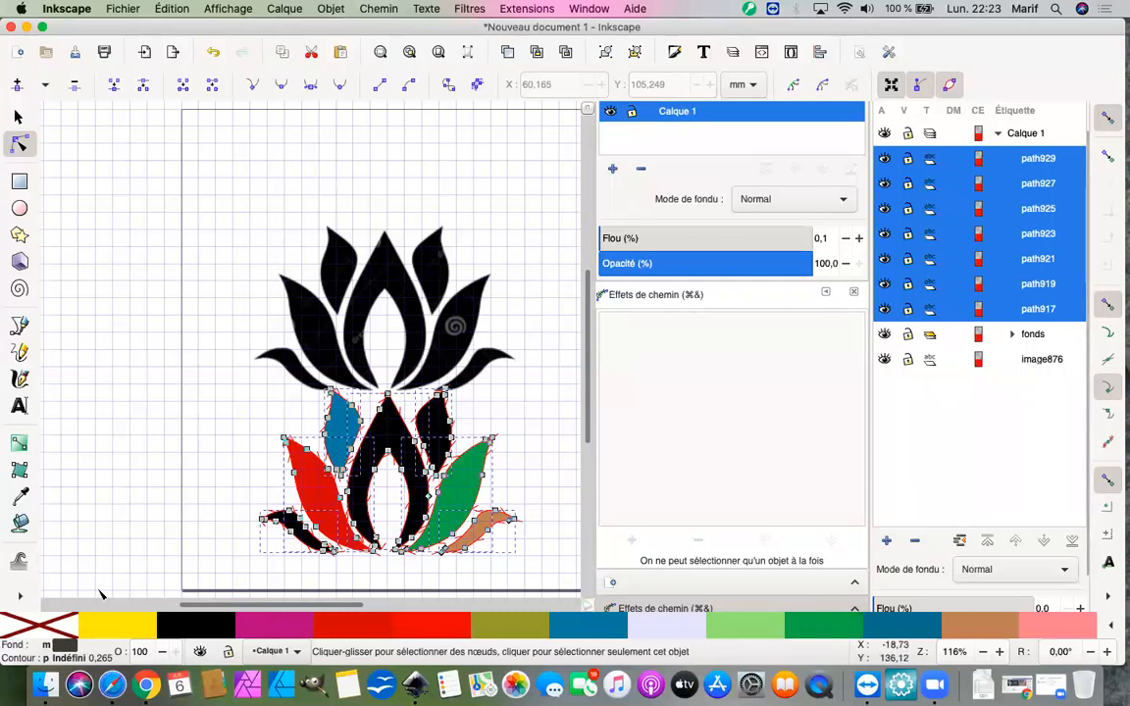
{"action": "left_click", "coordinate": [35, 625]}
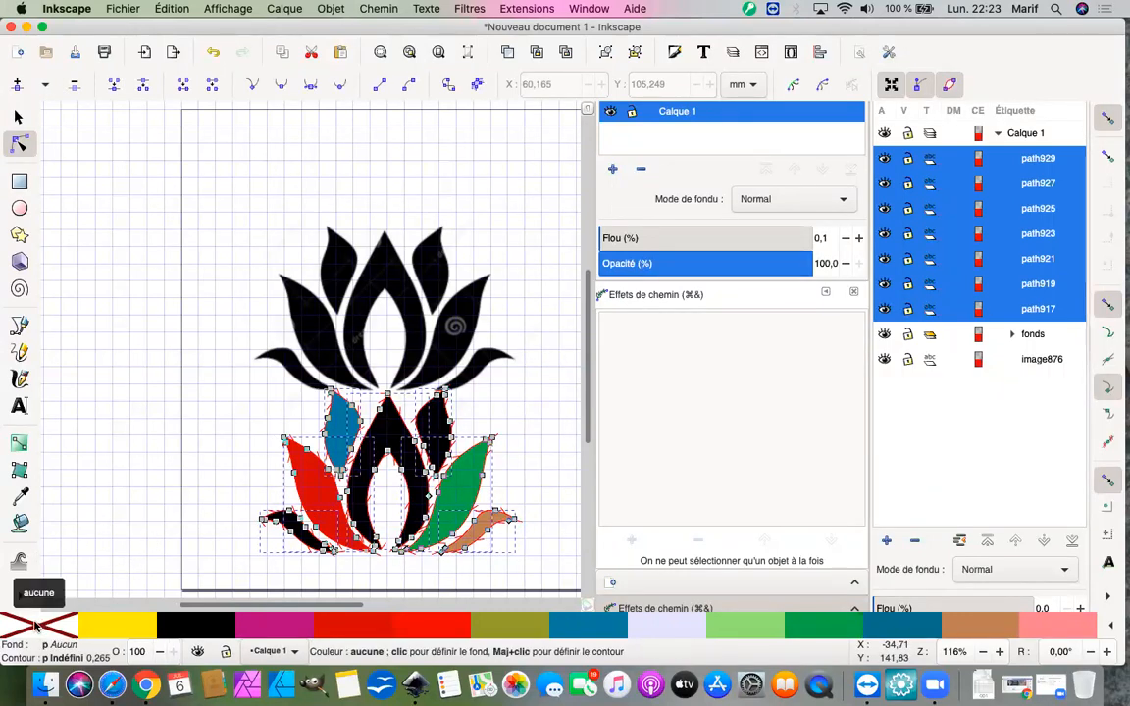
{"action": "left_click", "coordinate": [885, 335]}
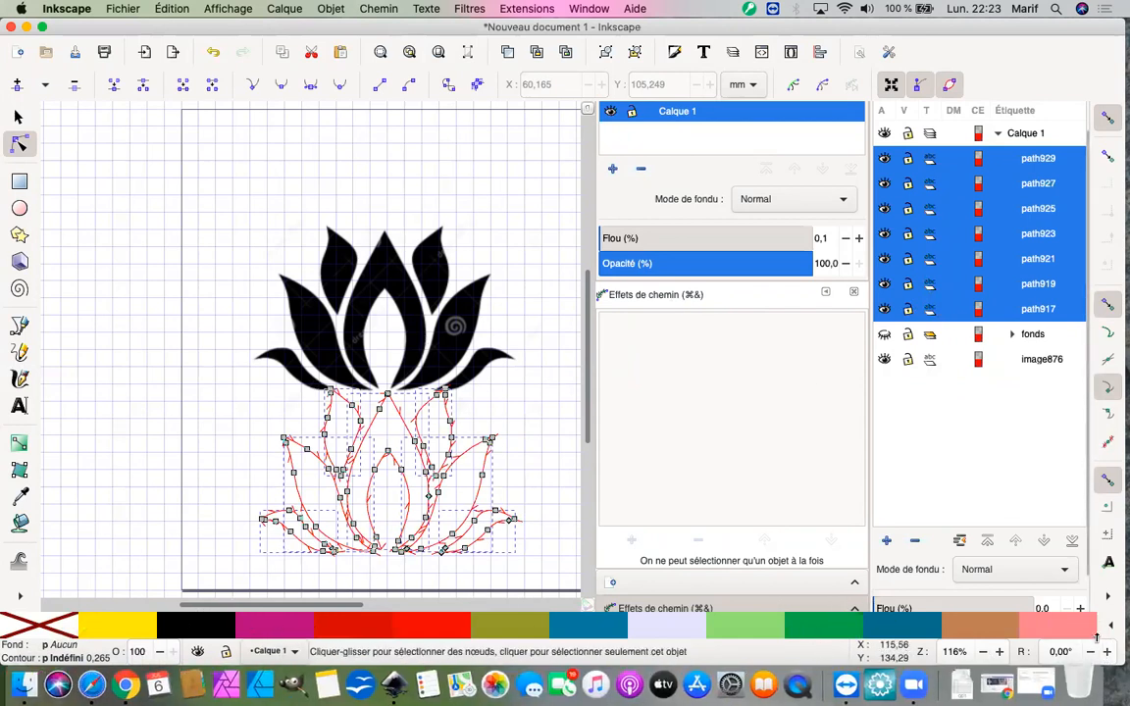
Step: Apply the Azalea 1620 colour to the strokes of the seven duplicated petals, leaving their fills empty
{"action": "left_click", "coordinate": [1050, 631]}
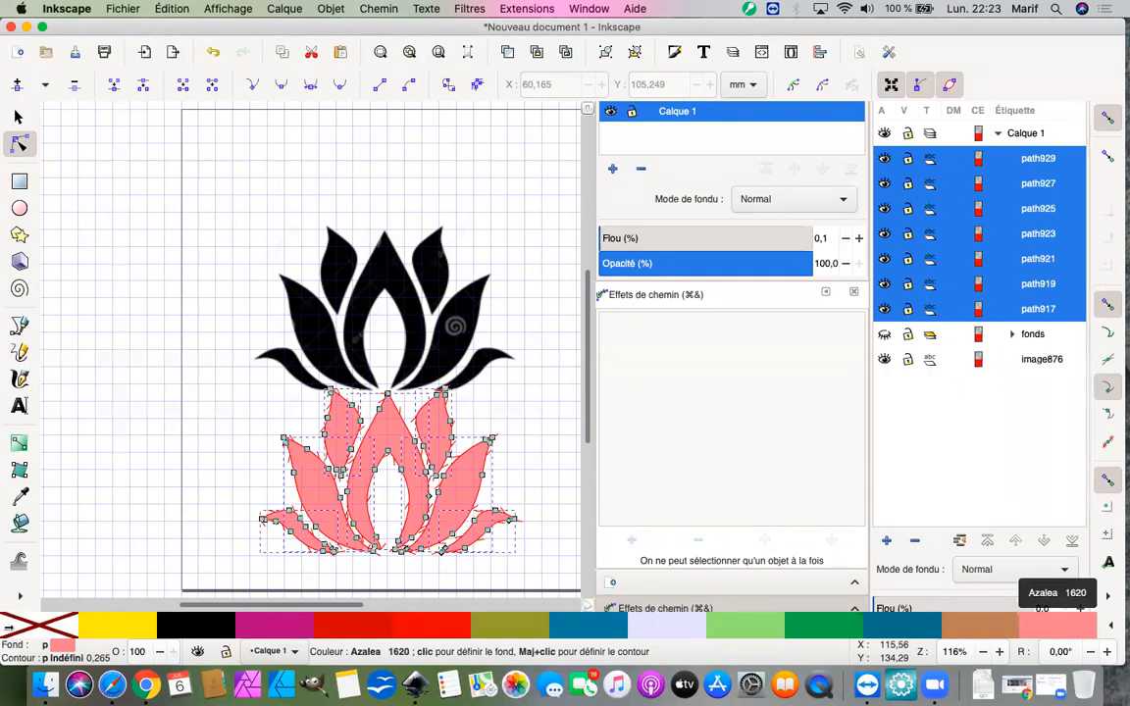
{"action": "key", "text": "ctrl+z"}
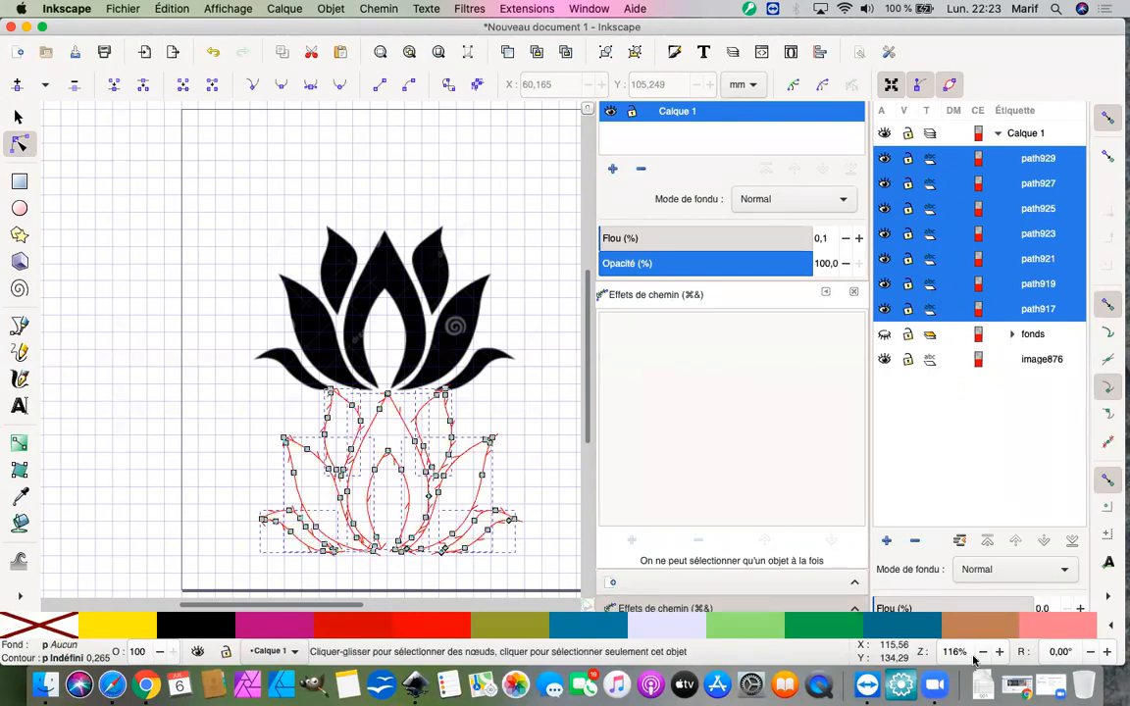
{"action": "left_click", "coordinate": [1058, 628], "text": "shift"}
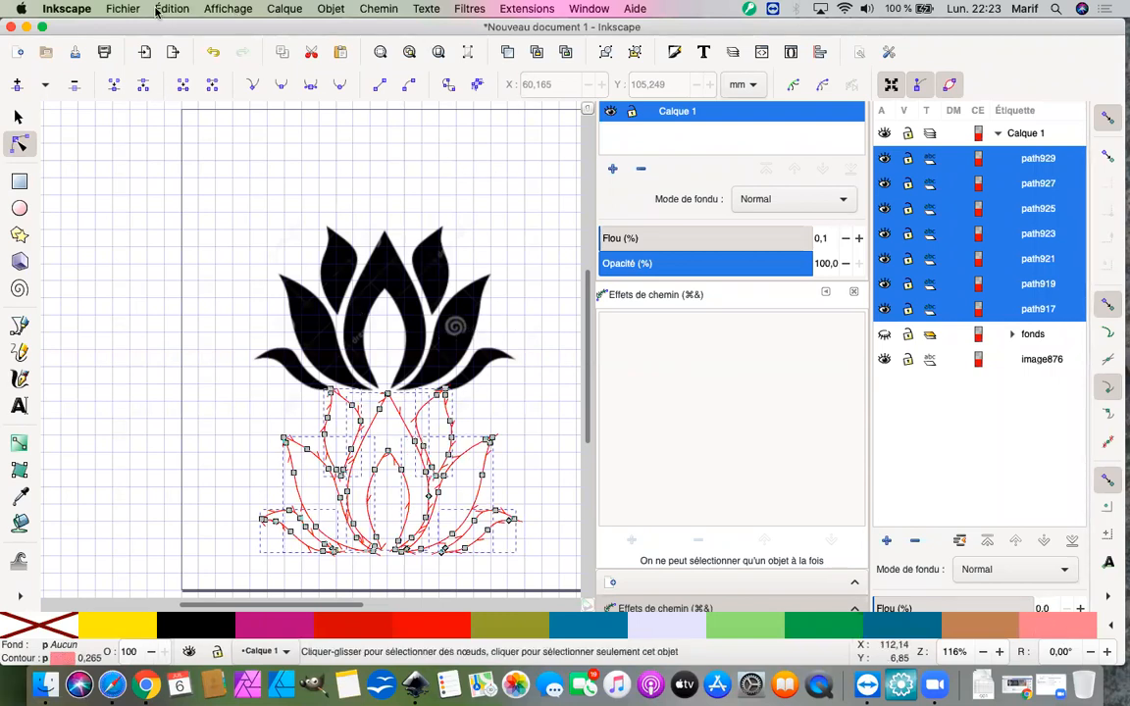
Step: Give the outlines of the seven selected petals a dotted stroke pattern
{"action": "left_click", "coordinate": [334, 8]}
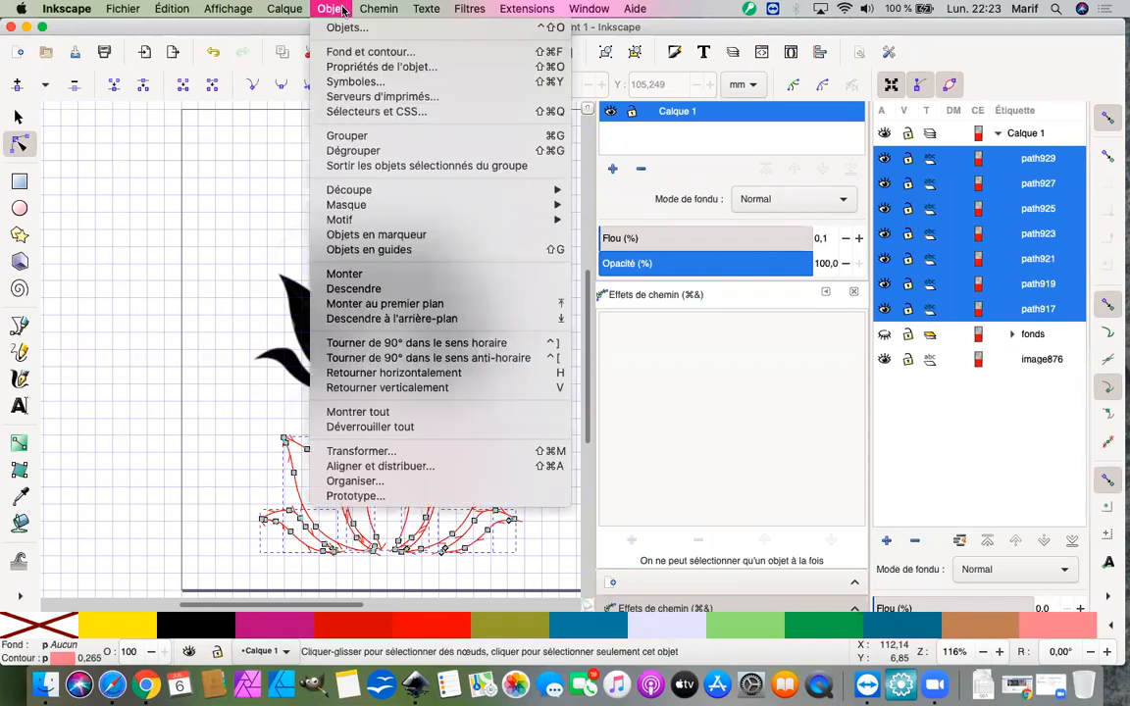
{"action": "left_click", "coordinate": [345, 57]}
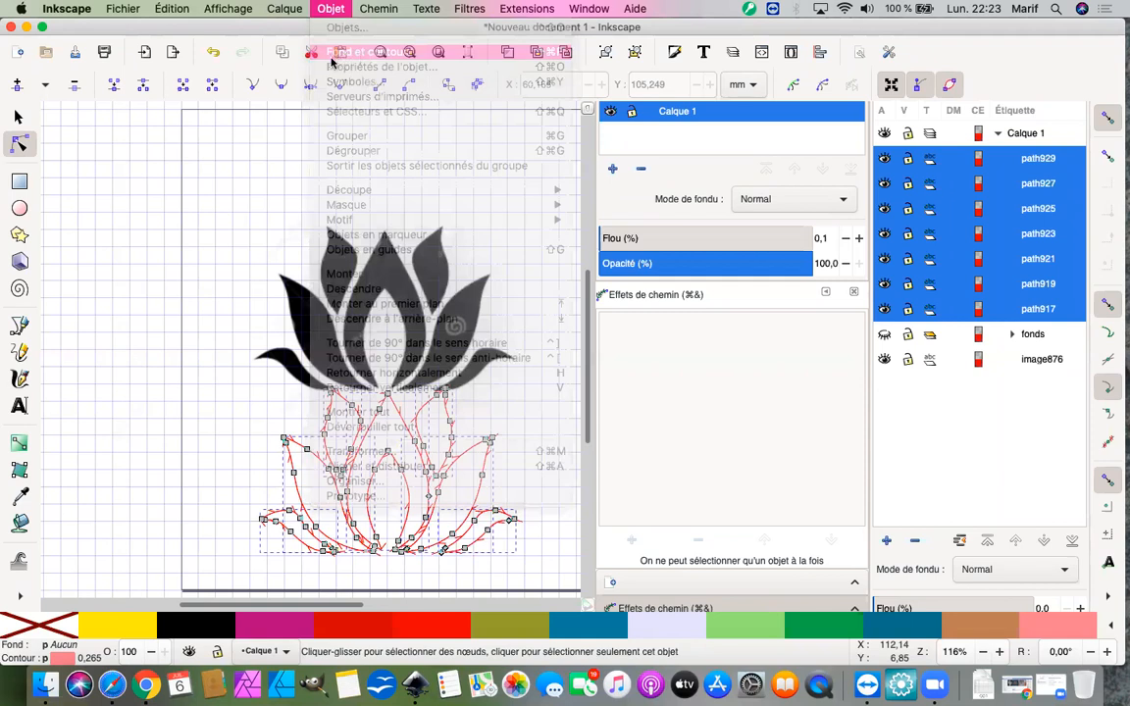
{"action": "left_click", "coordinate": [890, 79]}
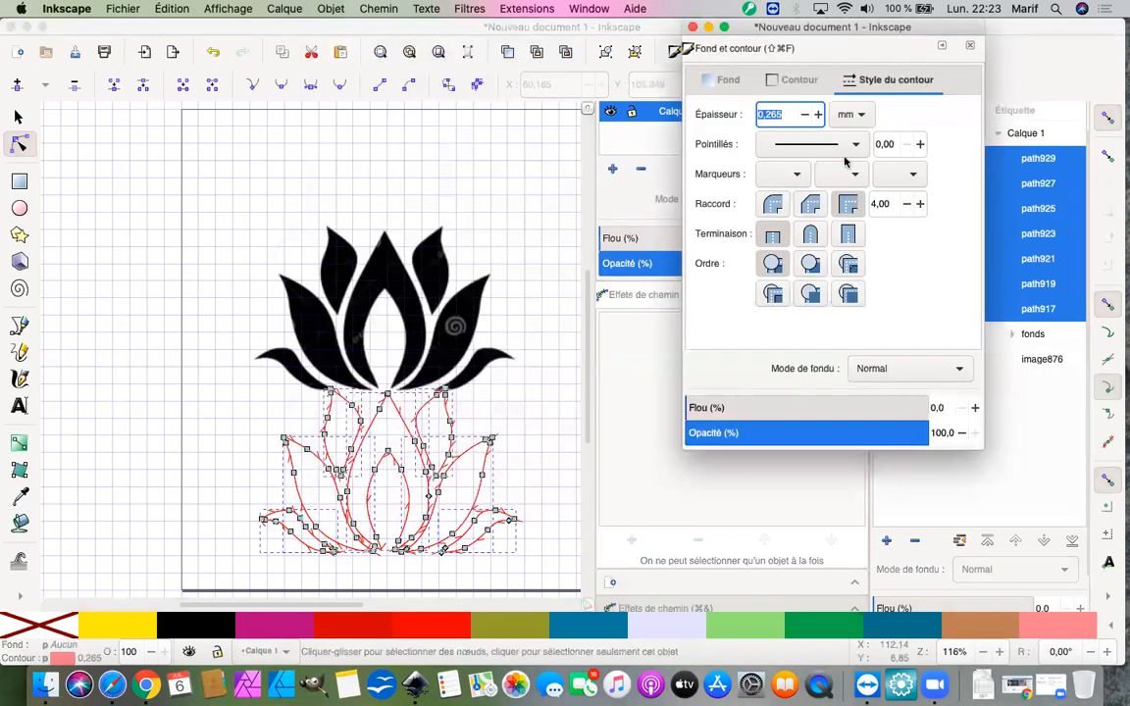
{"action": "left_click", "coordinate": [847, 146]}
{"action": "left_click", "coordinate": [802, 167]}
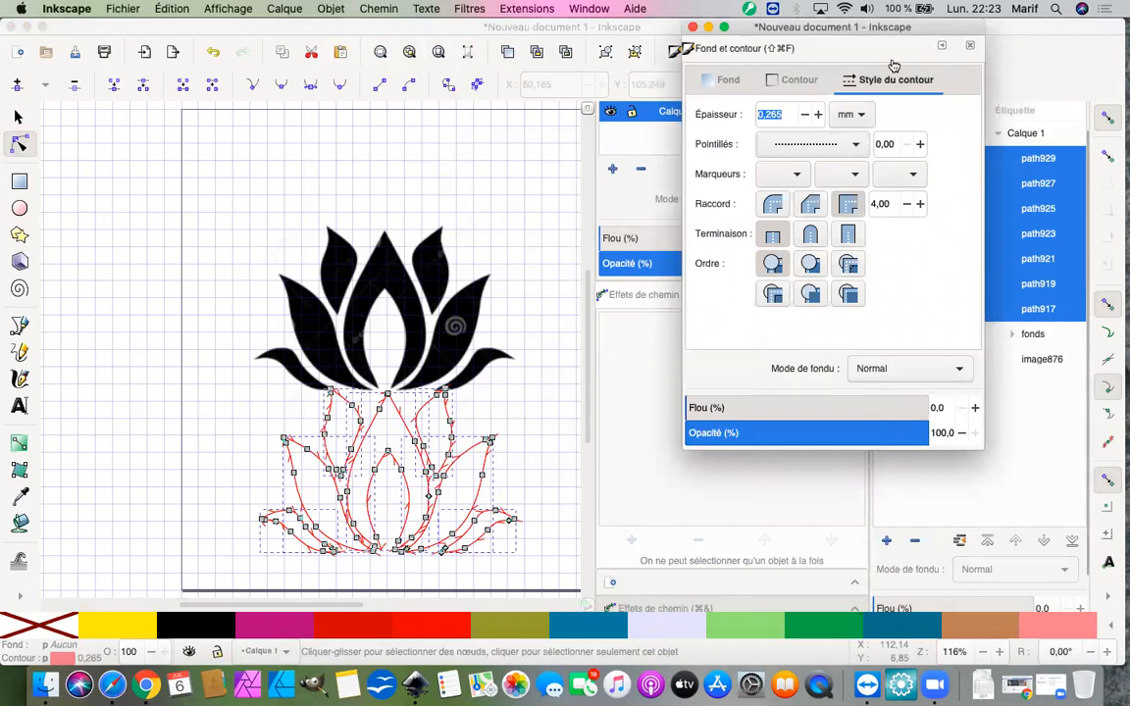
{"action": "left_click", "coordinate": [971, 50]}
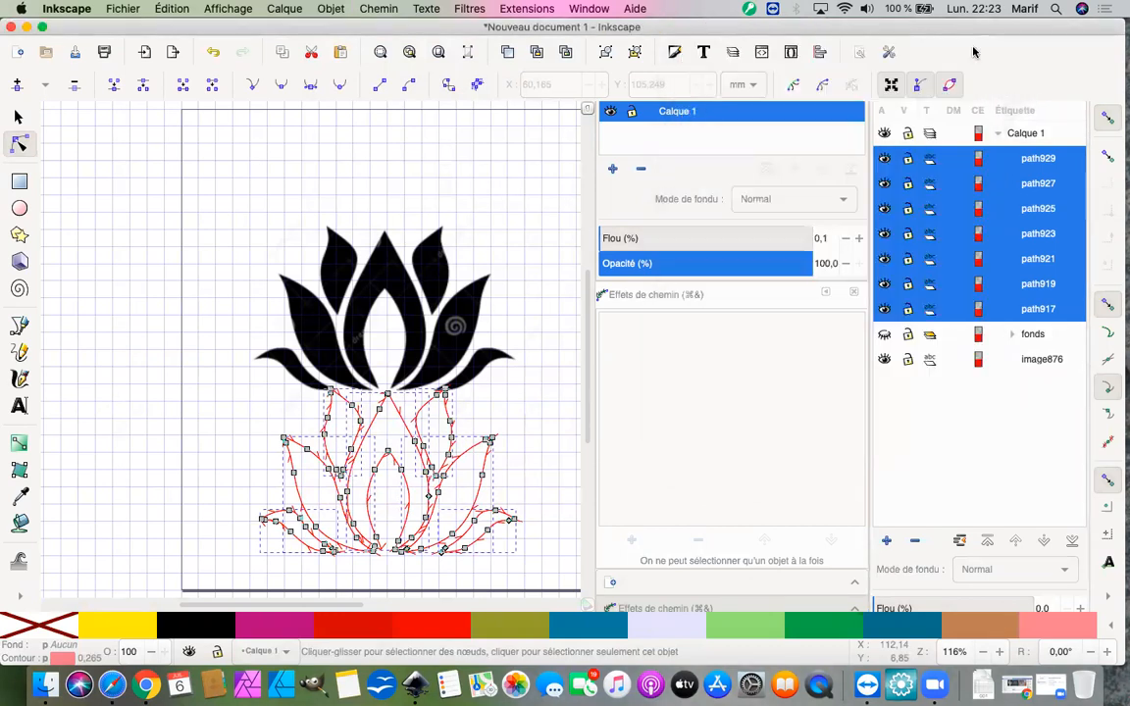
Step: Group the seven outline petals and rename the group as contours
{"action": "right_click", "coordinate": [1031, 235]}
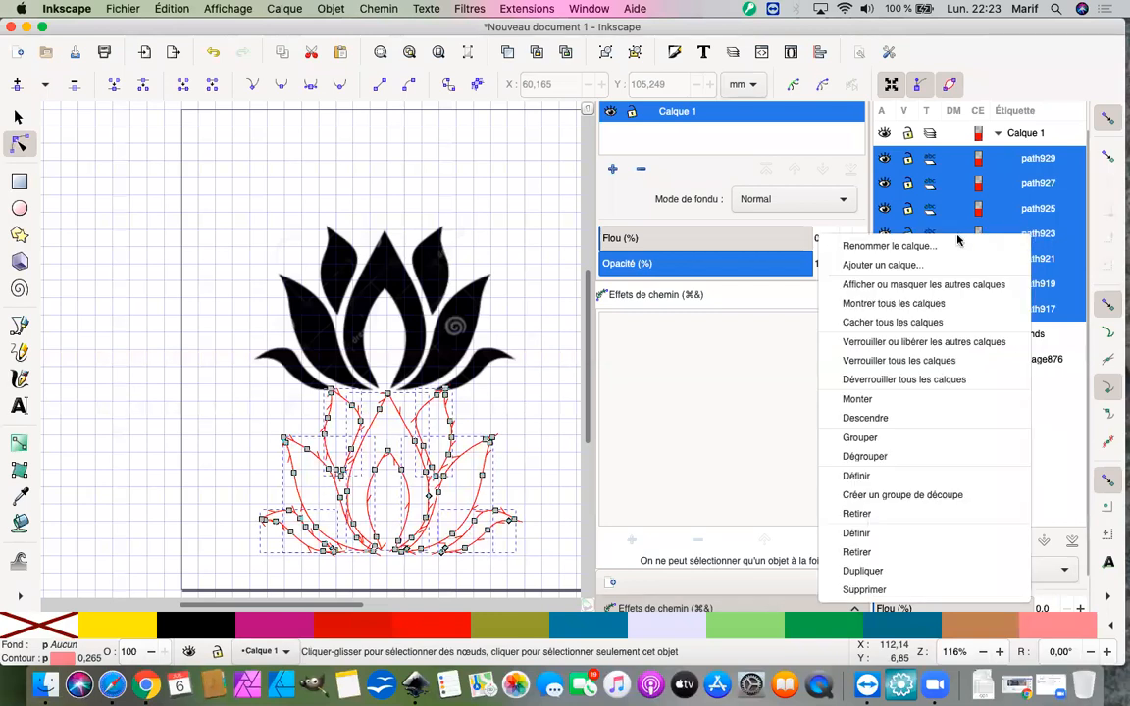
{"action": "left_click", "coordinate": [865, 440]}
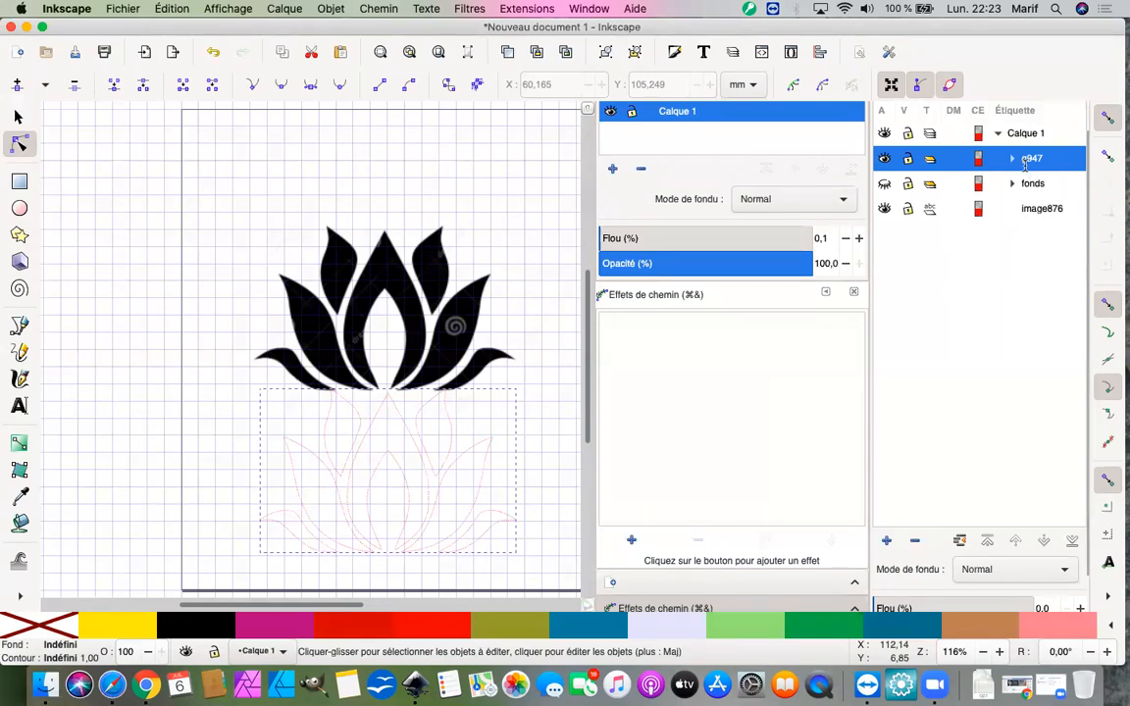
{"action": "double_click", "coordinate": [1025, 160]}
{"action": "type", "text": "contours"}
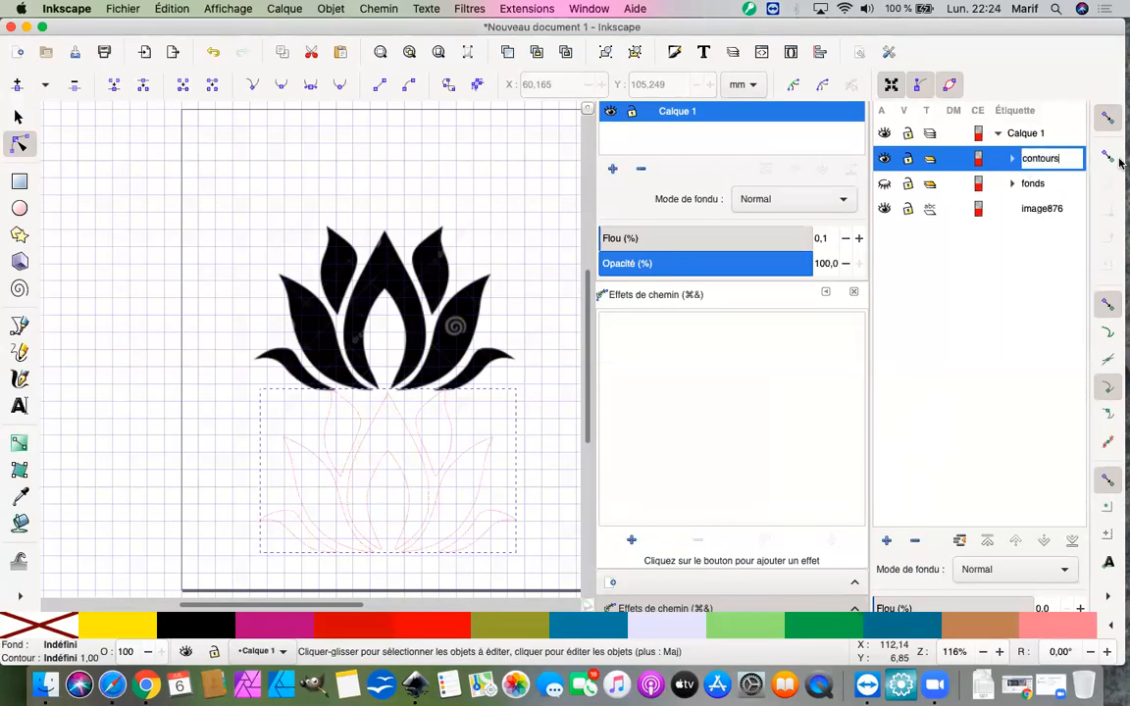
{"action": "key", "text": "Return"}
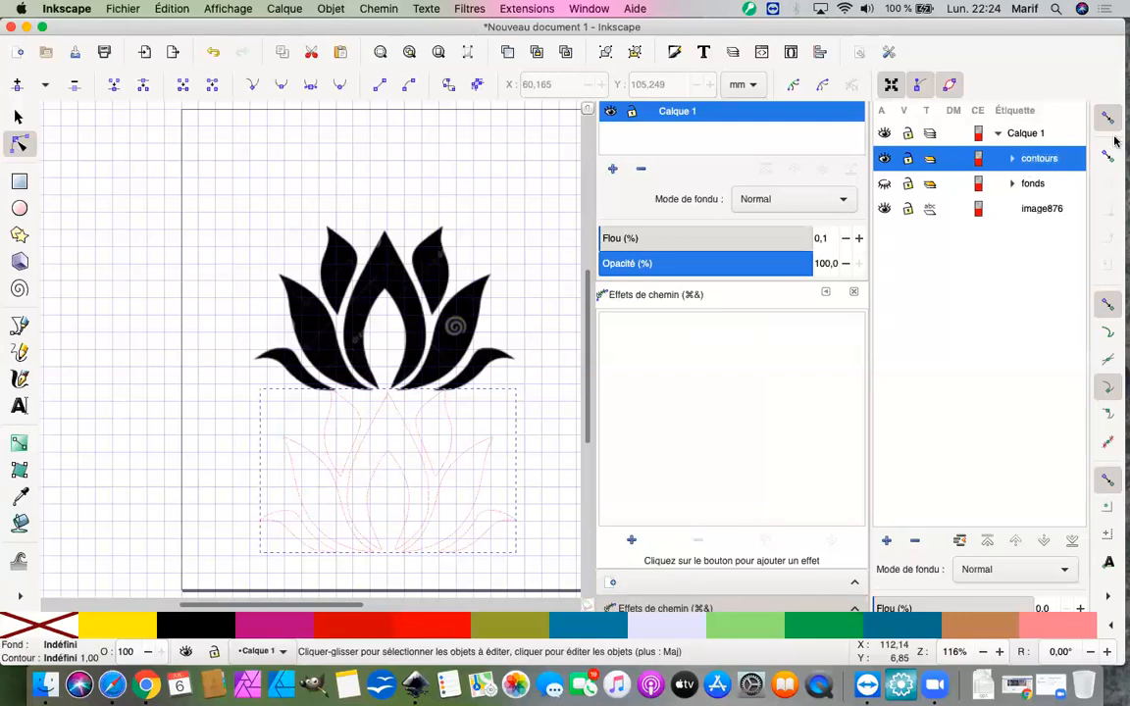
{"action": "double_click", "coordinate": [1046, 159]}
{"action": "double_click", "coordinate": [1034, 186]}
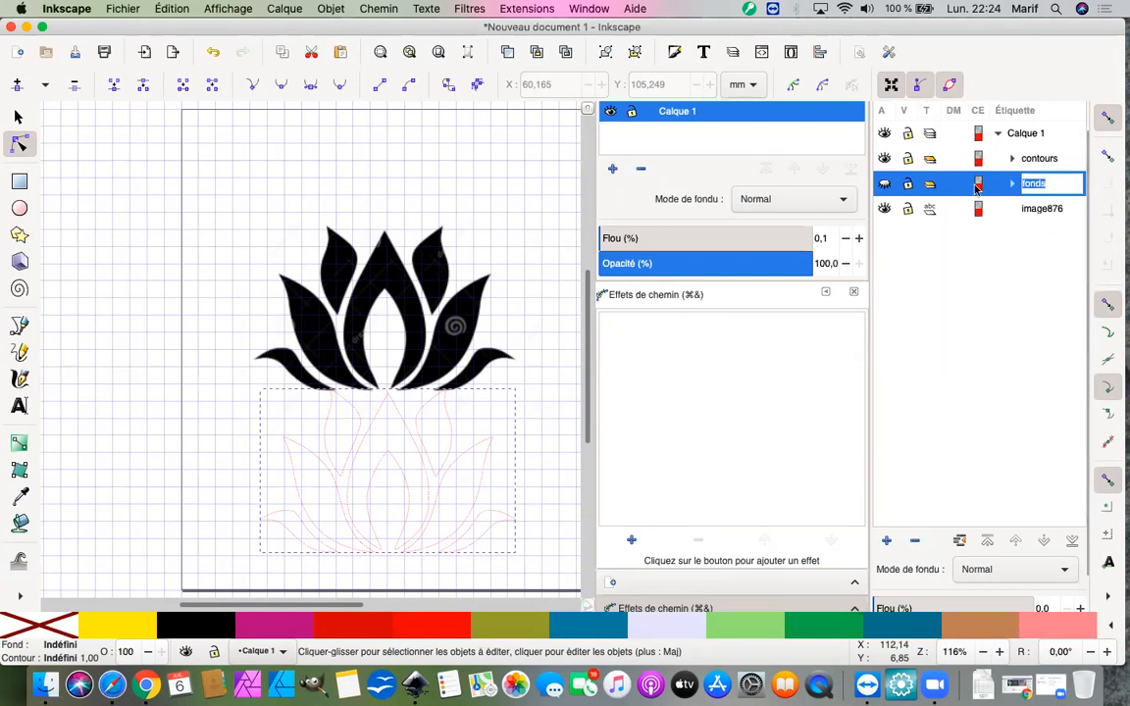
Step: Show the fonds group again and, with no object selected, launch the Ink/Stitch simulator
{"action": "left_click", "coordinate": [527, 194]}
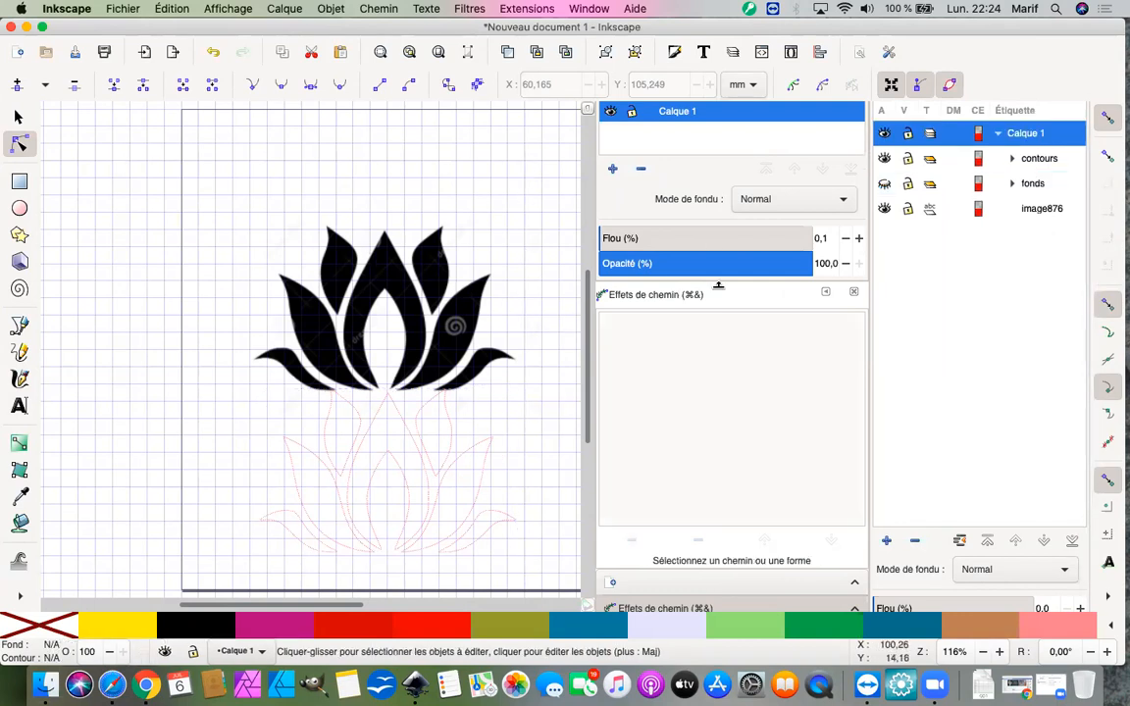
{"action": "left_click", "coordinate": [884, 183]}
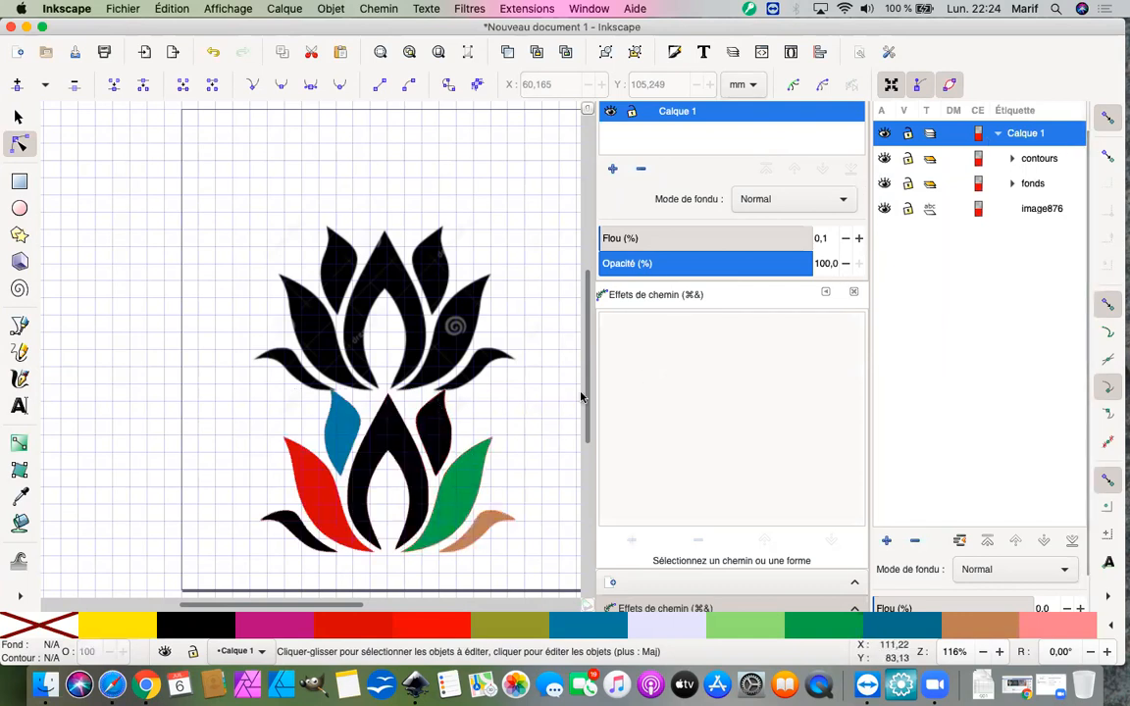
{"action": "left_click", "coordinate": [591, 8]}
{"action": "mouse_move", "coordinate": [529, 9]}
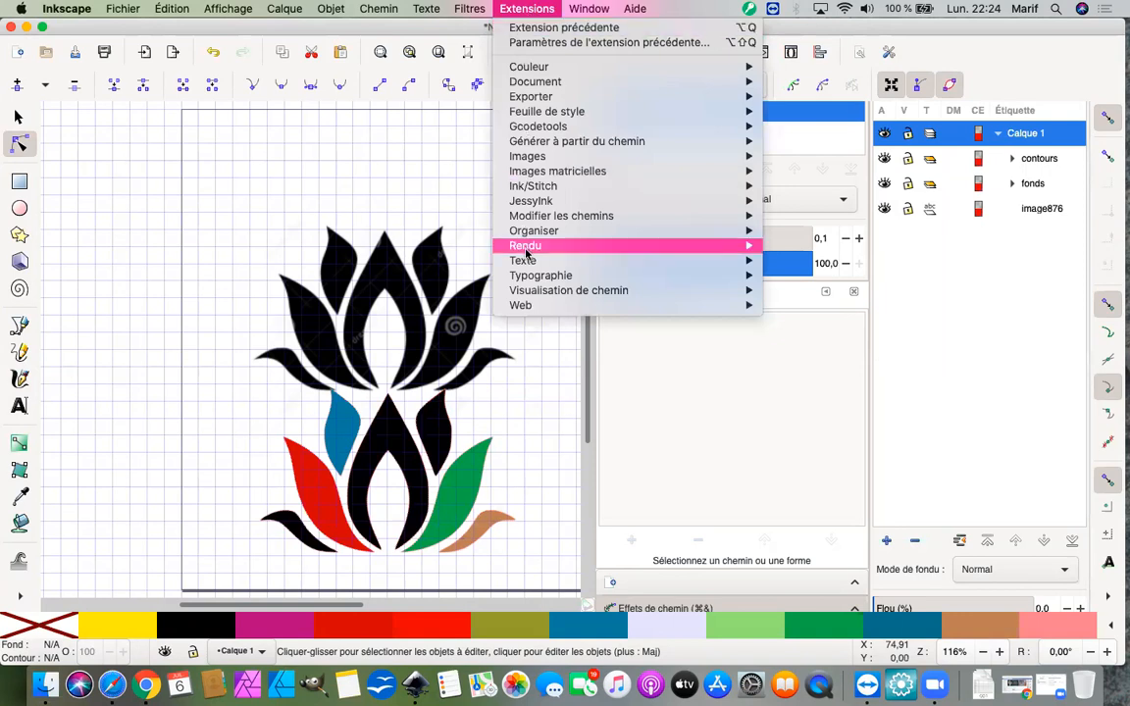
{"action": "mouse_move", "coordinate": [519, 187]}
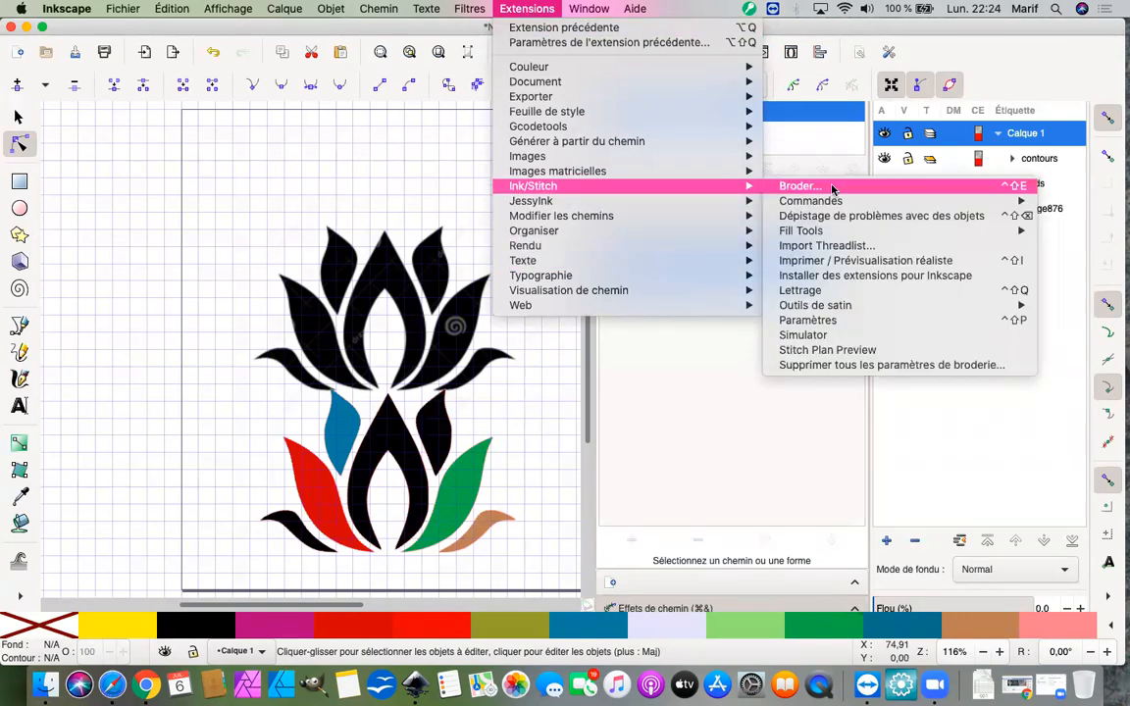
{"action": "left_click", "coordinate": [814, 335]}
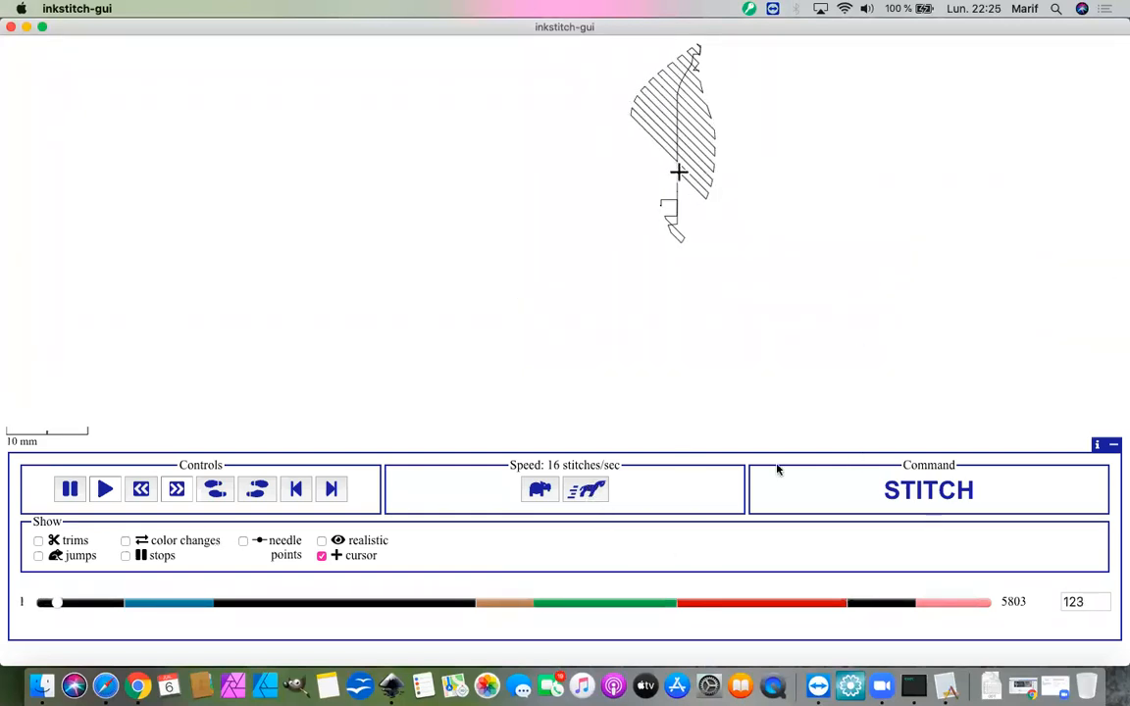
Step: Speed up the stitch simulation to 2048 stitches/sec, watch the stitching order to the end, and quit the simulator
{"action": "left_click", "coordinate": [590, 493]}
{"action": "left_click", "coordinate": [590, 493]}
{"action": "left_click", "coordinate": [590, 494]}
{"action": "left_click", "coordinate": [589, 494]}
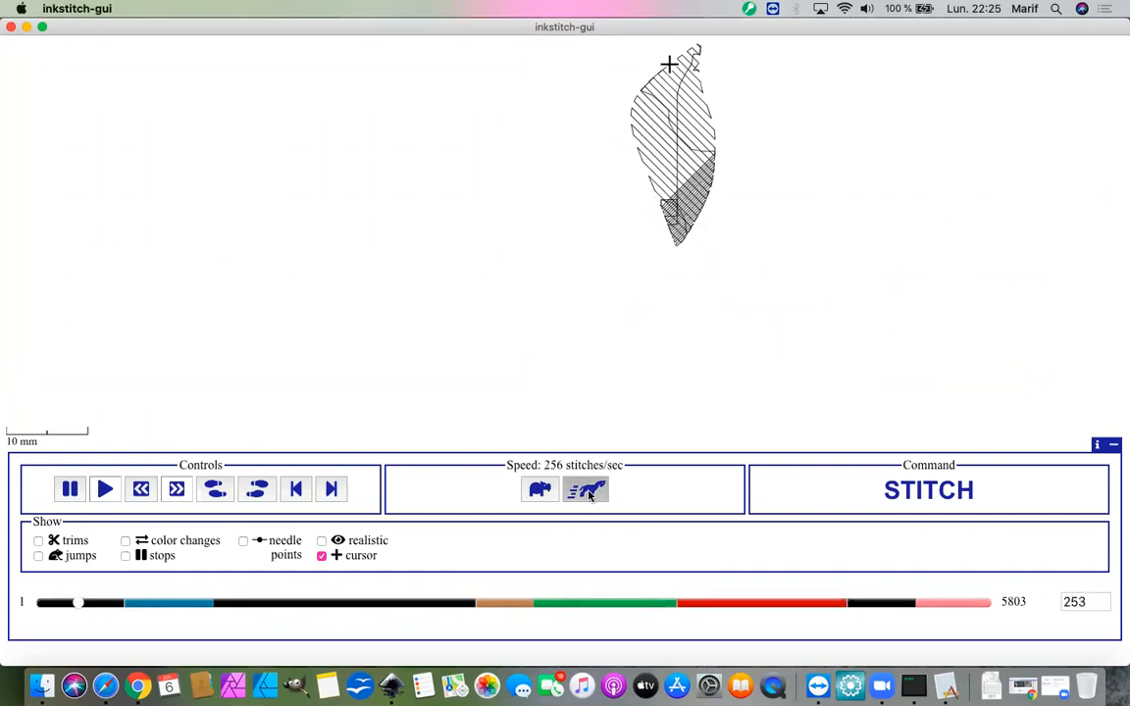
{"action": "left_click", "coordinate": [589, 494]}
{"action": "left_click", "coordinate": [589, 494]}
{"action": "left_click", "coordinate": [590, 494]}
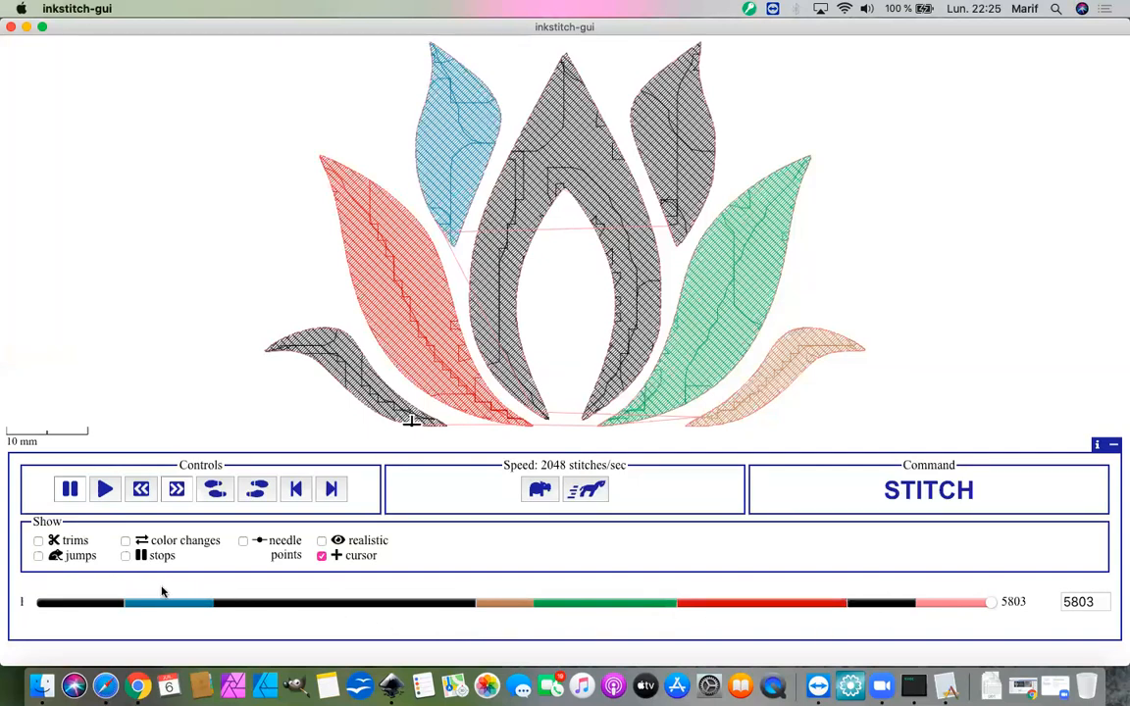
{"action": "right_click", "coordinate": [948, 683]}
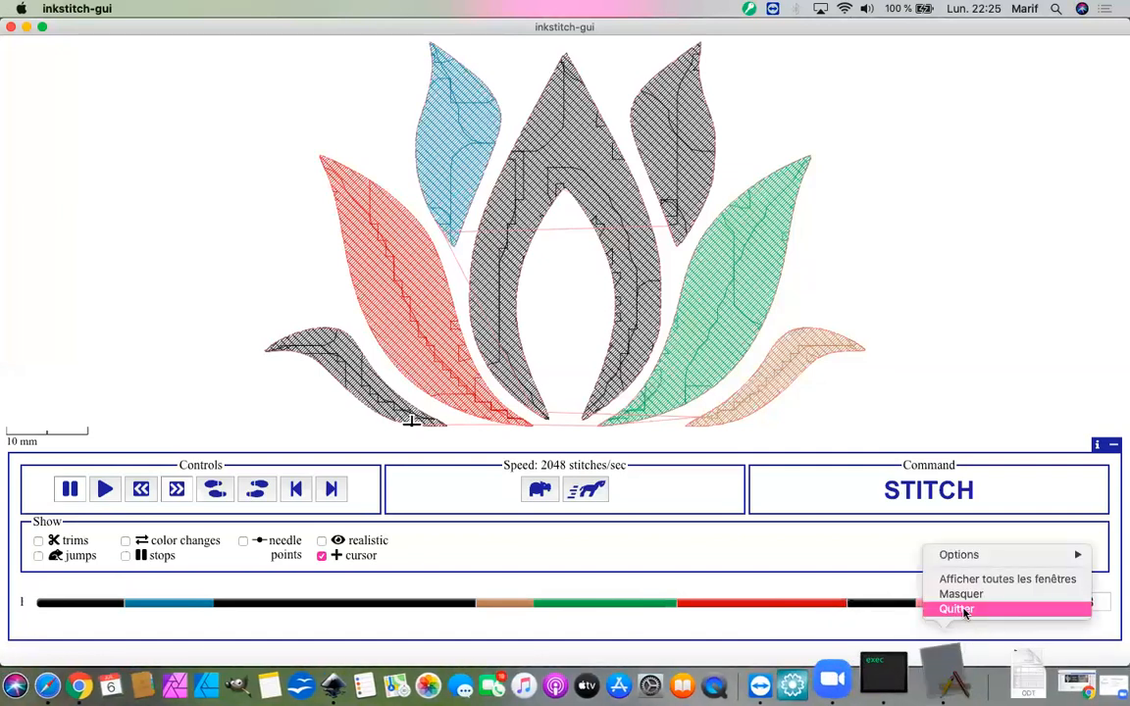
{"action": "left_click", "coordinate": [956, 609]}
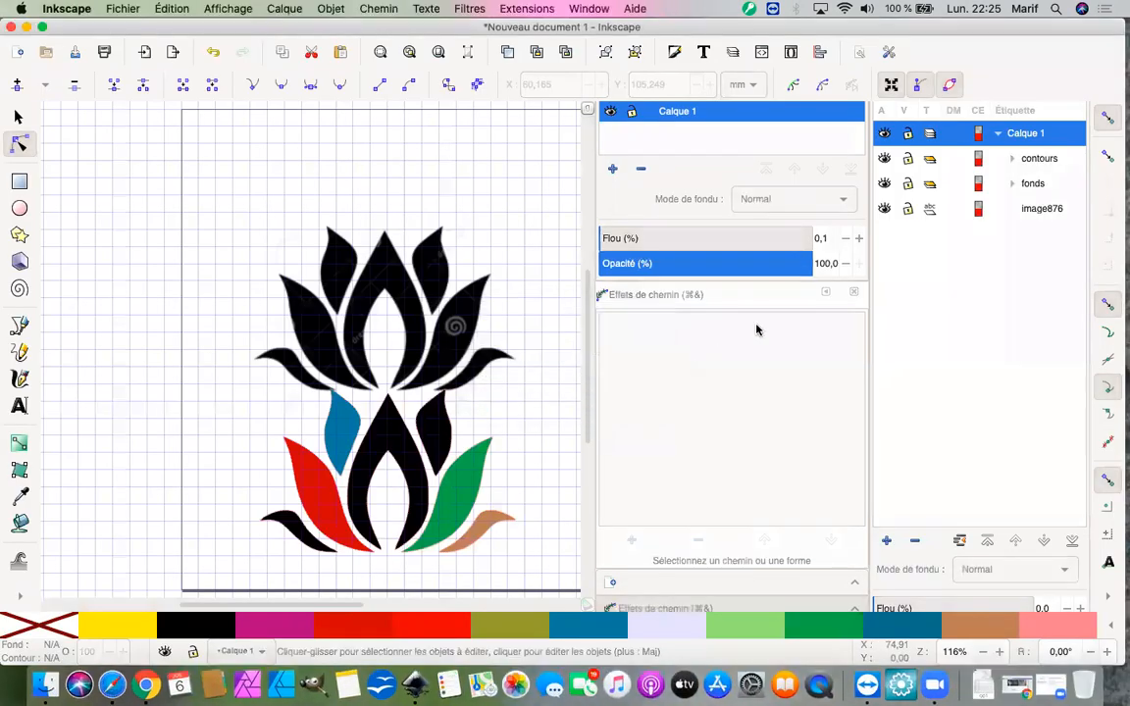
Step: Expand the fonds group and raise the small upper-right black petal (path898) one level in the stacking order
{"action": "left_click", "coordinate": [1012, 183]}
{"action": "left_click", "coordinate": [1051, 209]}
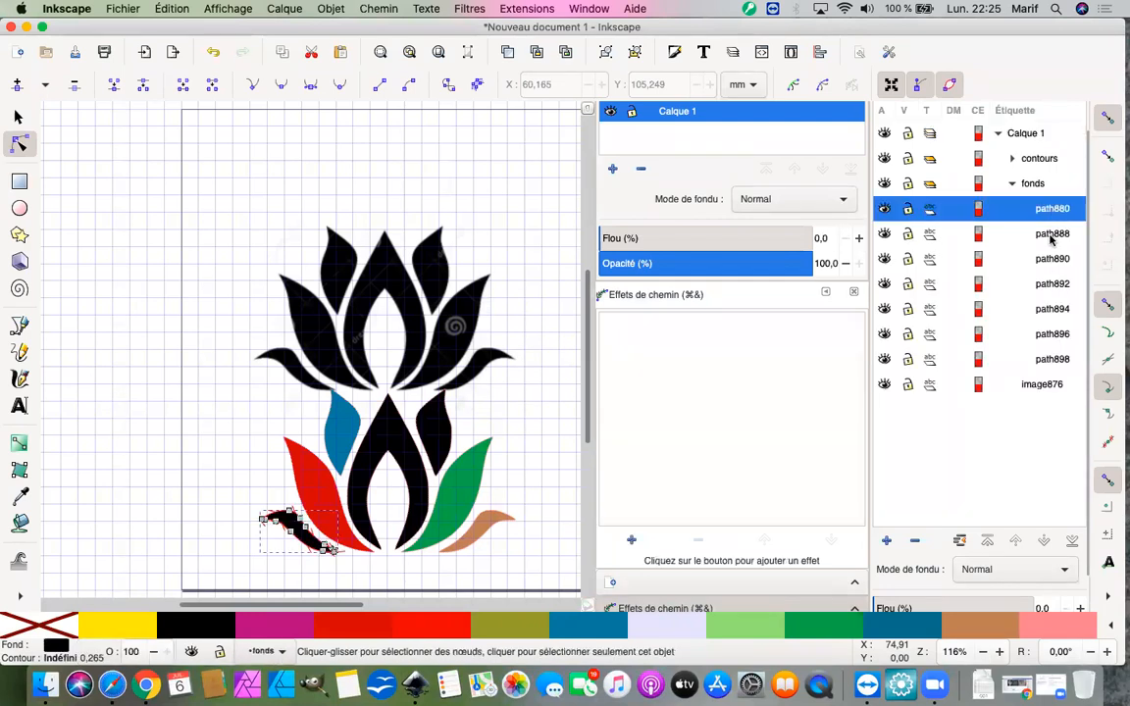
{"action": "left_click", "coordinate": [1051, 236]}
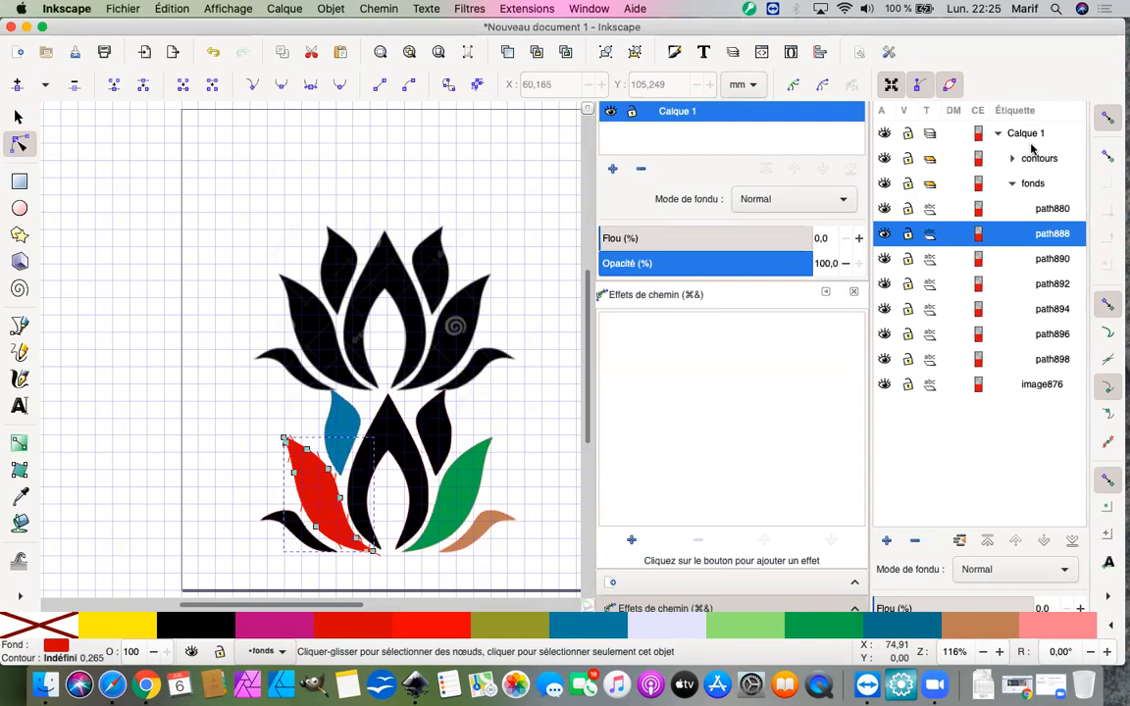
{"action": "left_click", "coordinate": [1055, 360]}
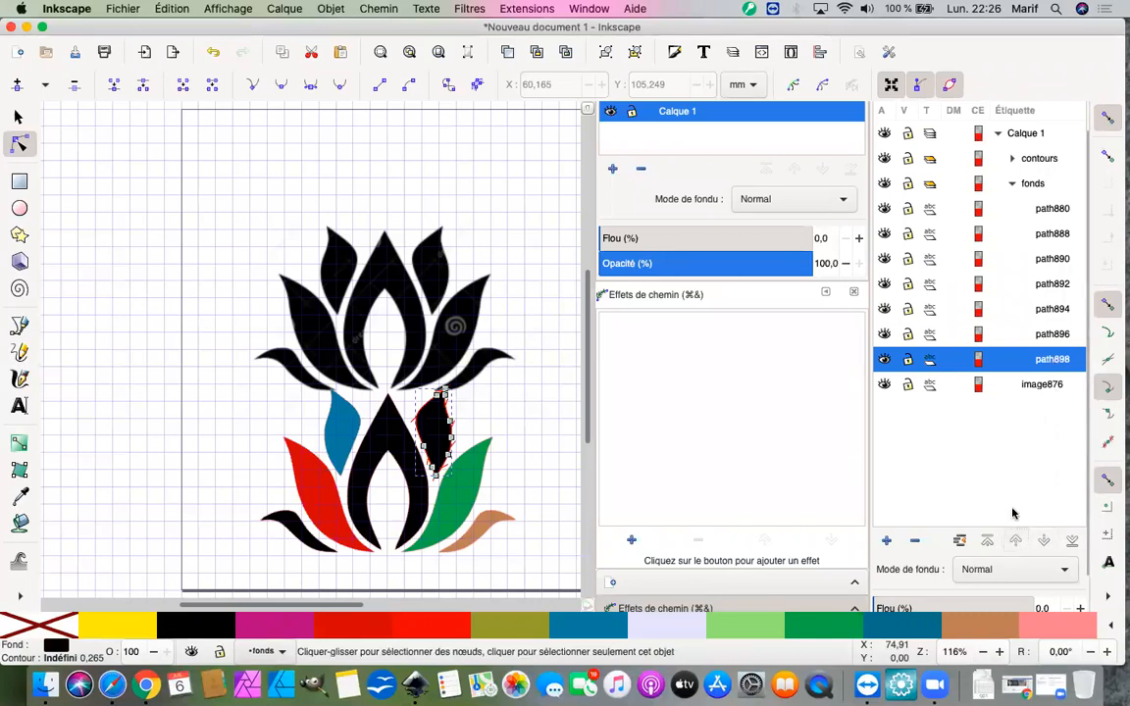
{"action": "left_click", "coordinate": [1015, 542]}
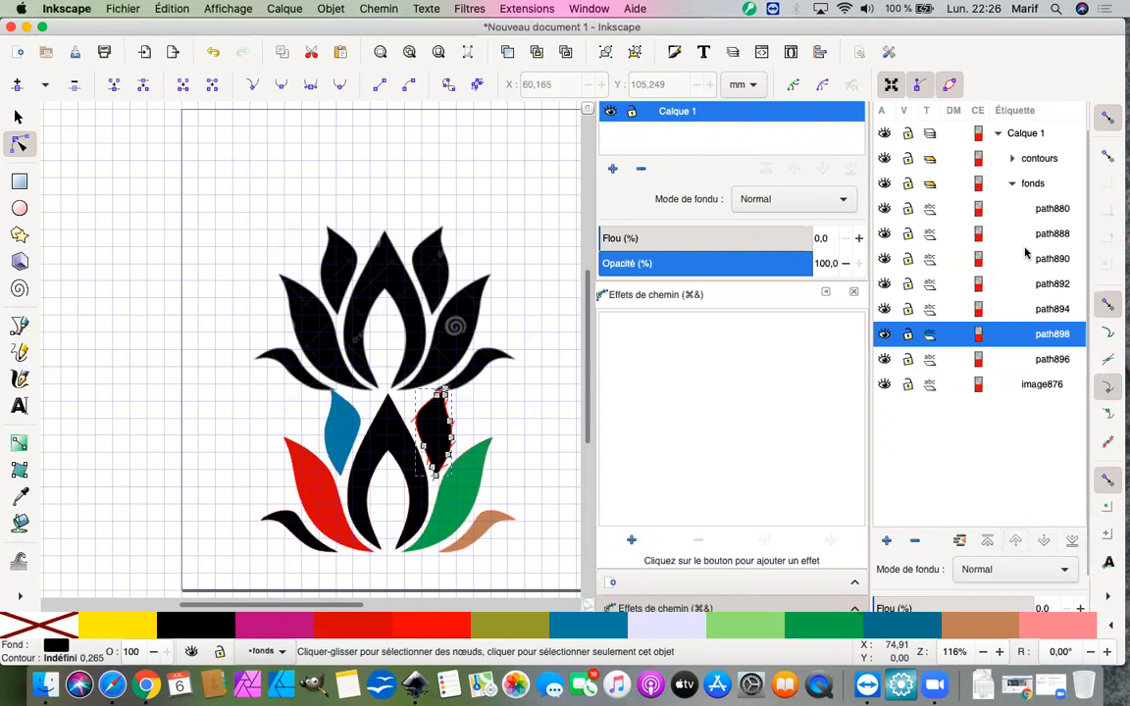
{"action": "left_click", "coordinate": [1046, 357]}
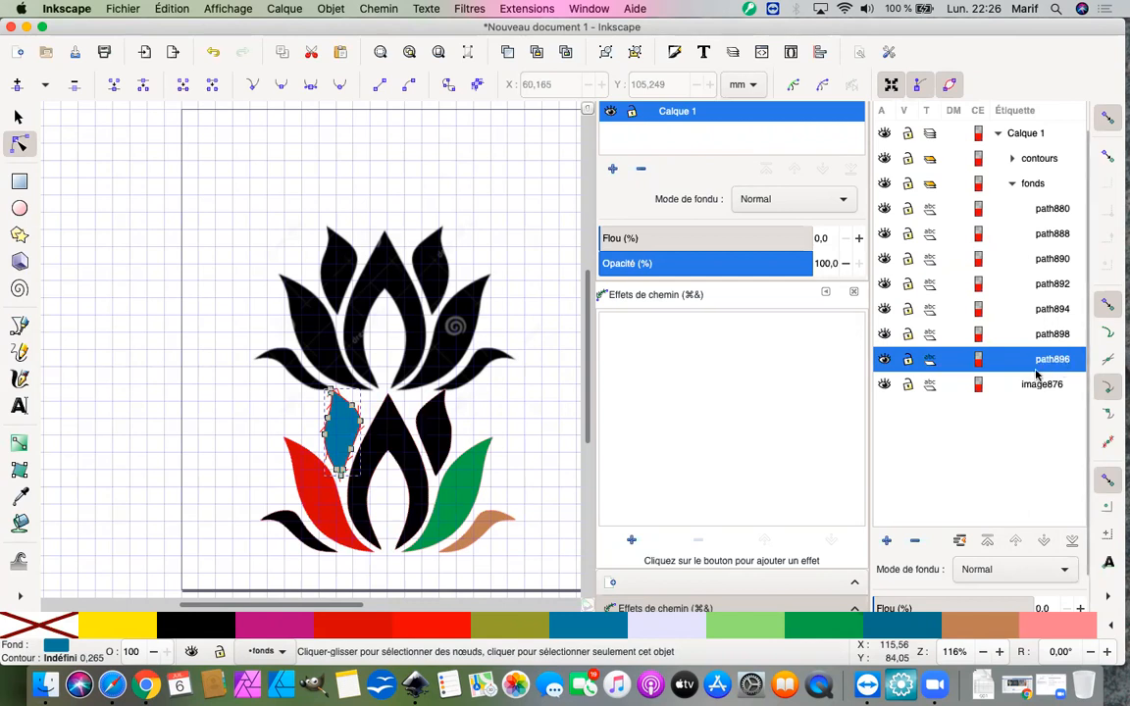
{"action": "left_click", "coordinate": [1048, 339]}
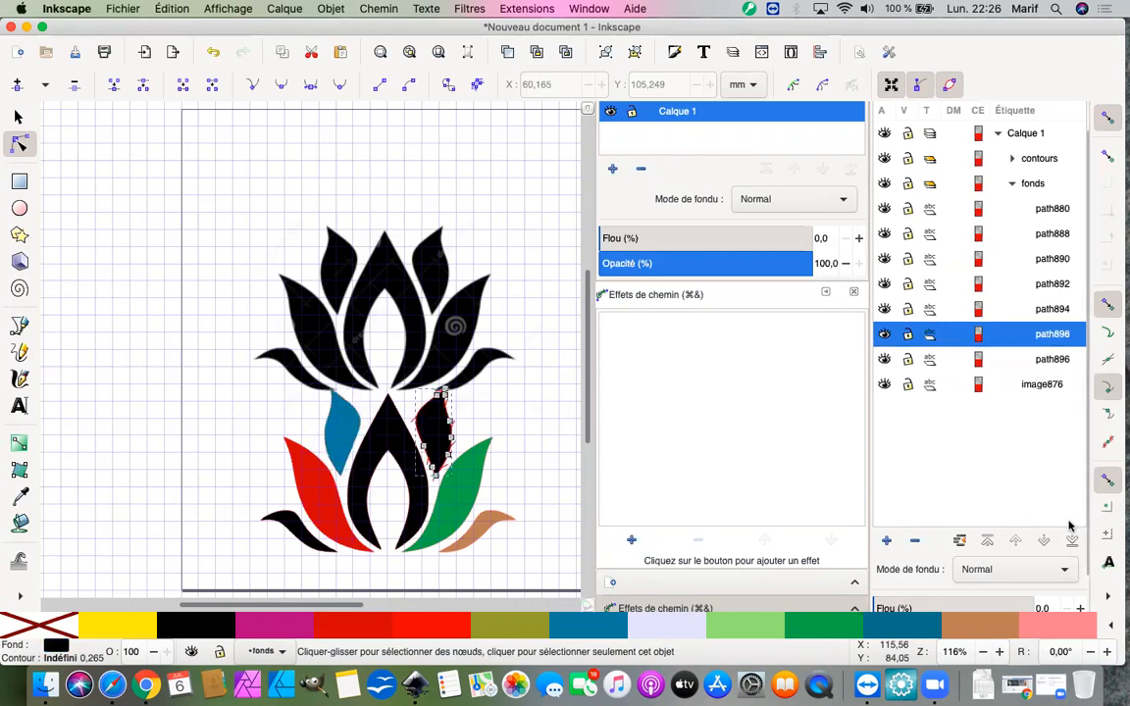
Step: Move the upper-right black petal (path898) and the large central black petal (path894) to the top of the fonds group
{"action": "left_click", "coordinate": [1055, 209]}
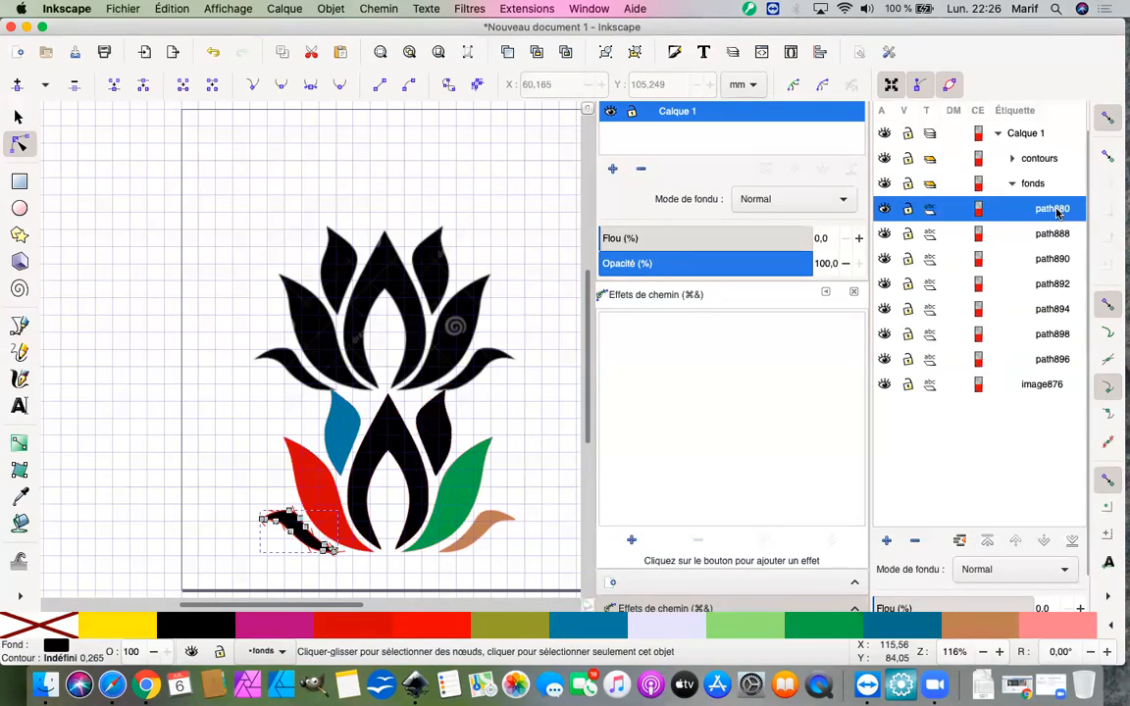
{"action": "left_click", "coordinate": [1051, 335]}
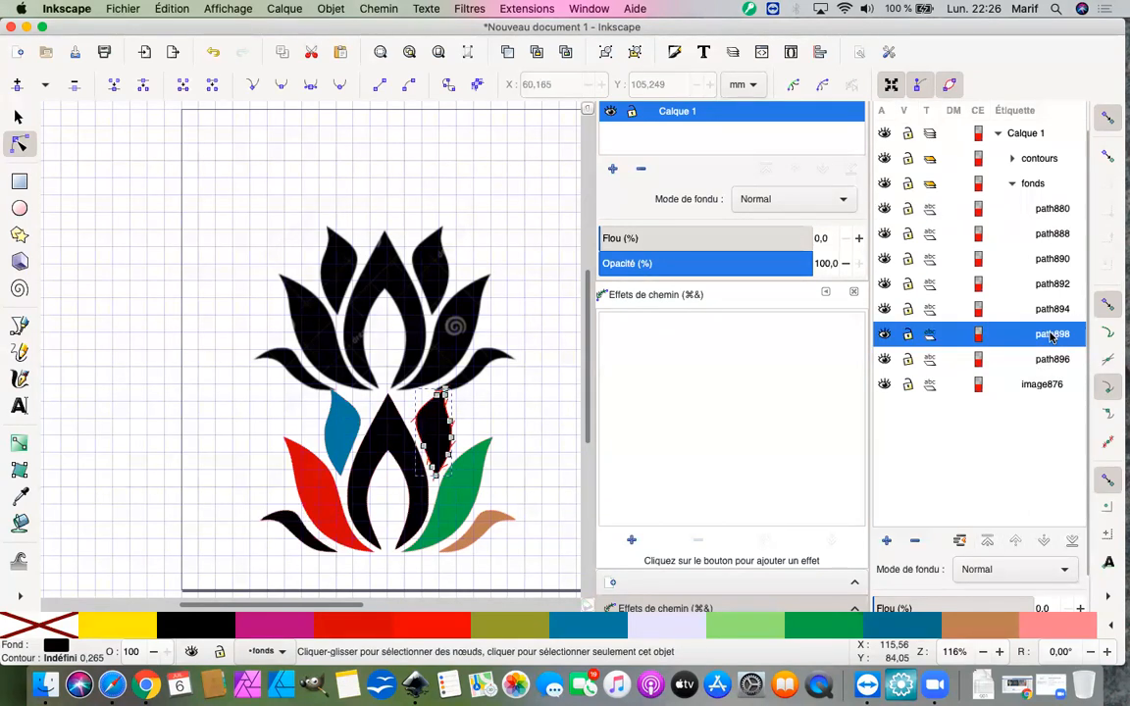
{"action": "left_click", "coordinate": [986, 542]}
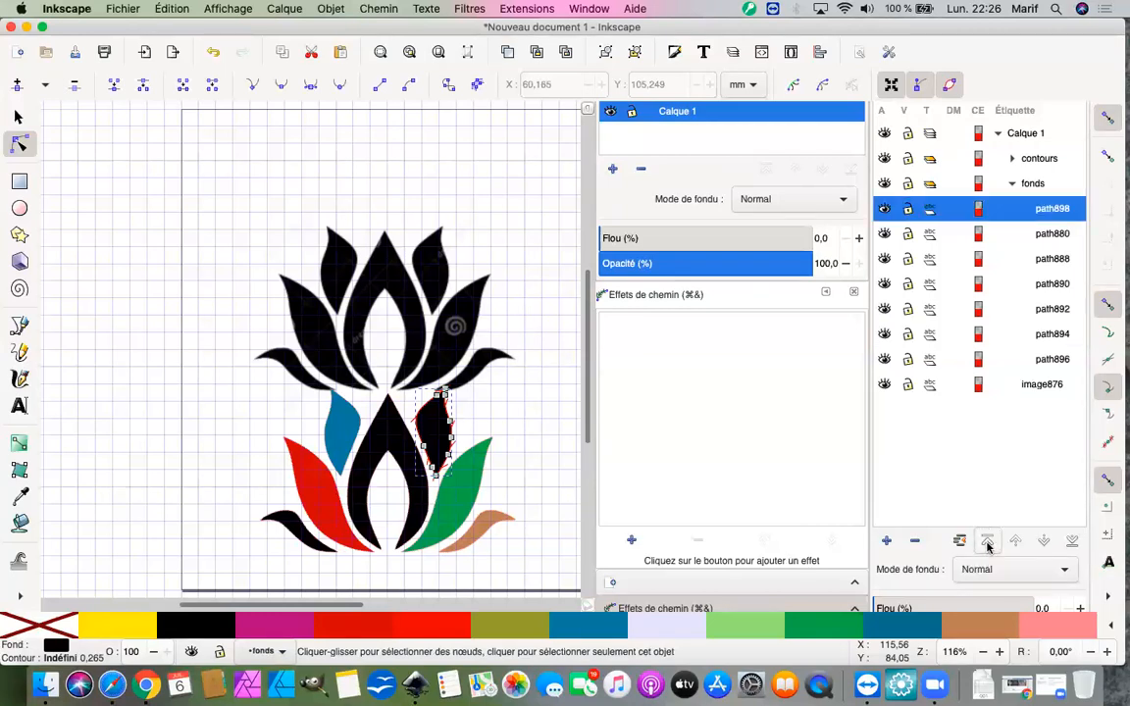
{"action": "left_click", "coordinate": [1046, 334]}
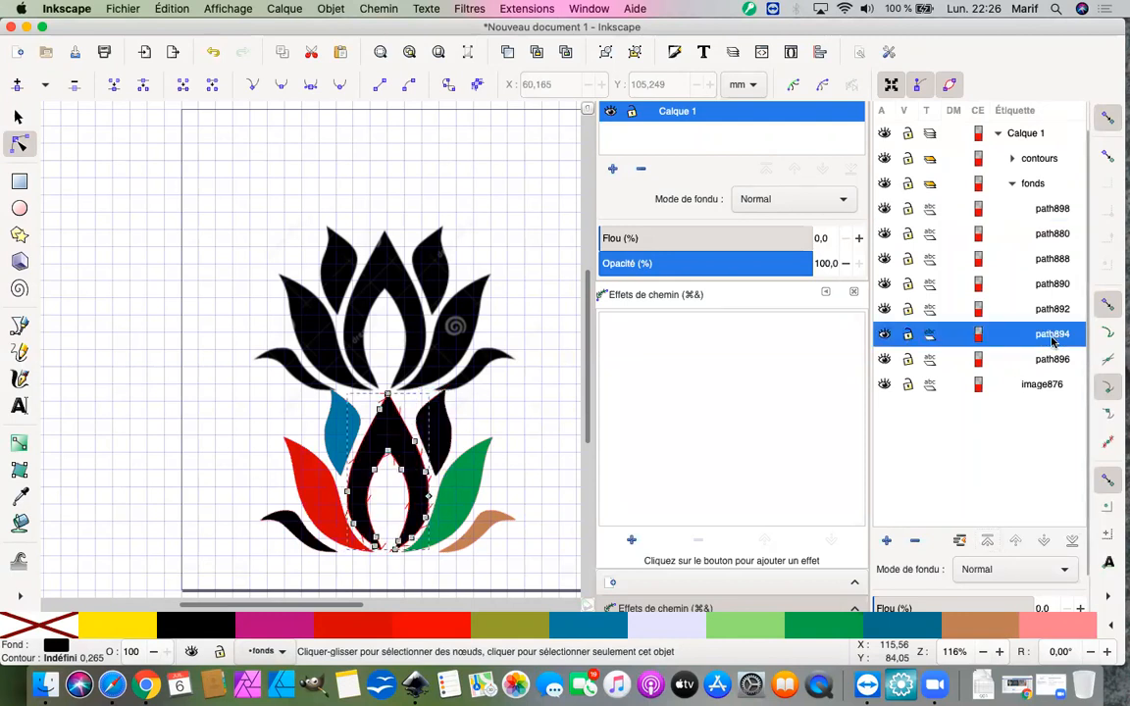
{"action": "left_click", "coordinate": [982, 543]}
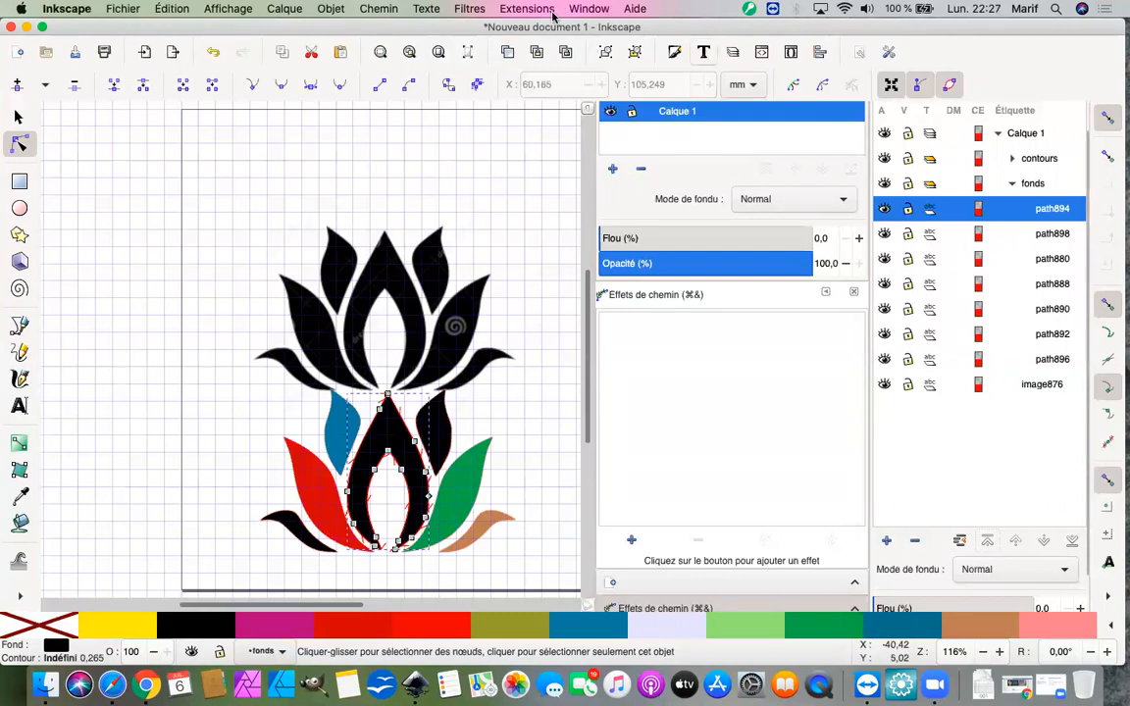
Step: Check the stacking order of the fonds paths from path896 up to path894, and path929 in the expanded contours group
{"action": "left_click", "coordinate": [1047, 359]}
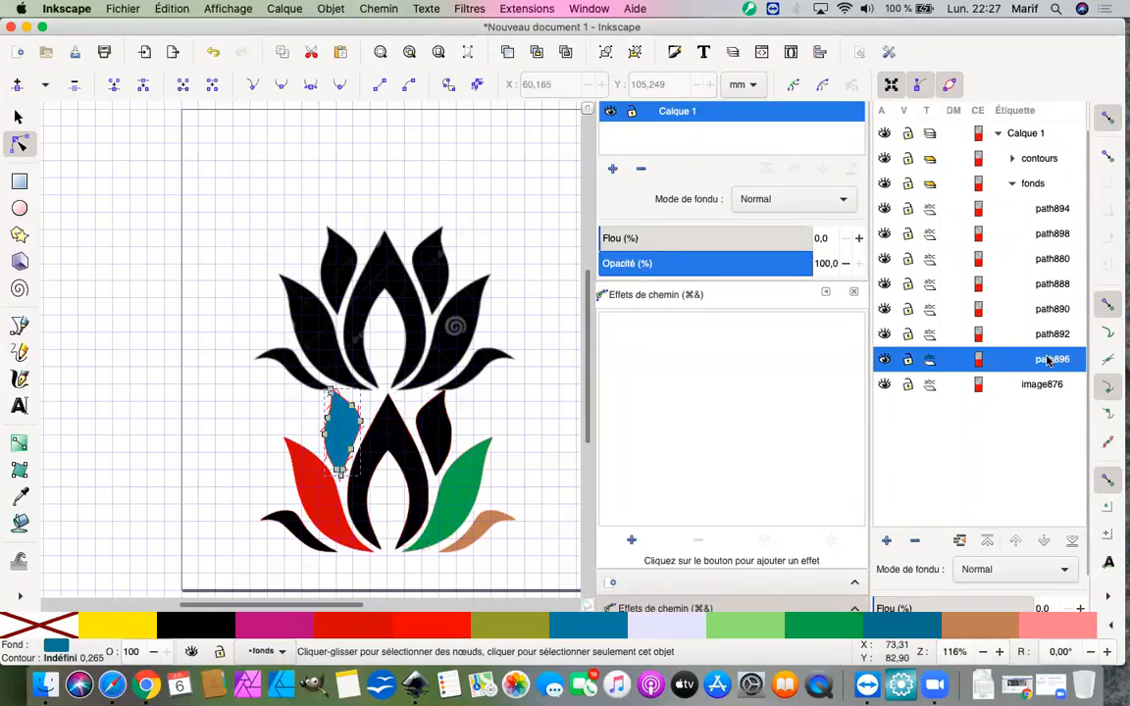
{"action": "left_click", "coordinate": [1049, 335]}
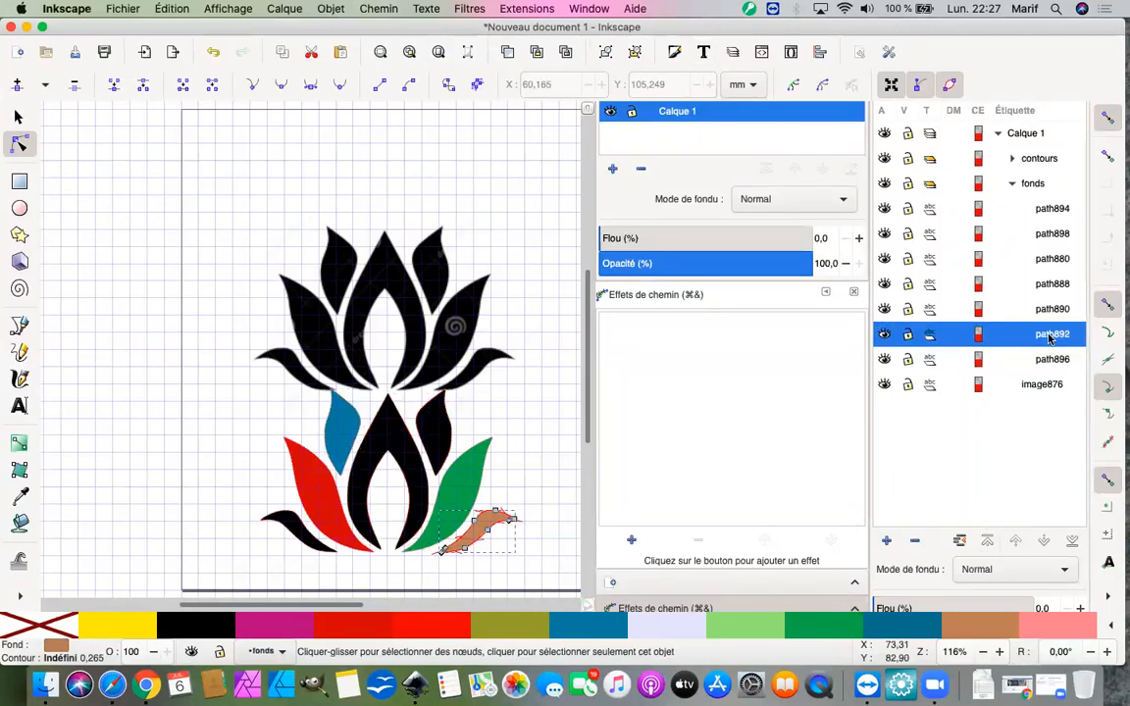
{"action": "left_click", "coordinate": [1055, 310]}
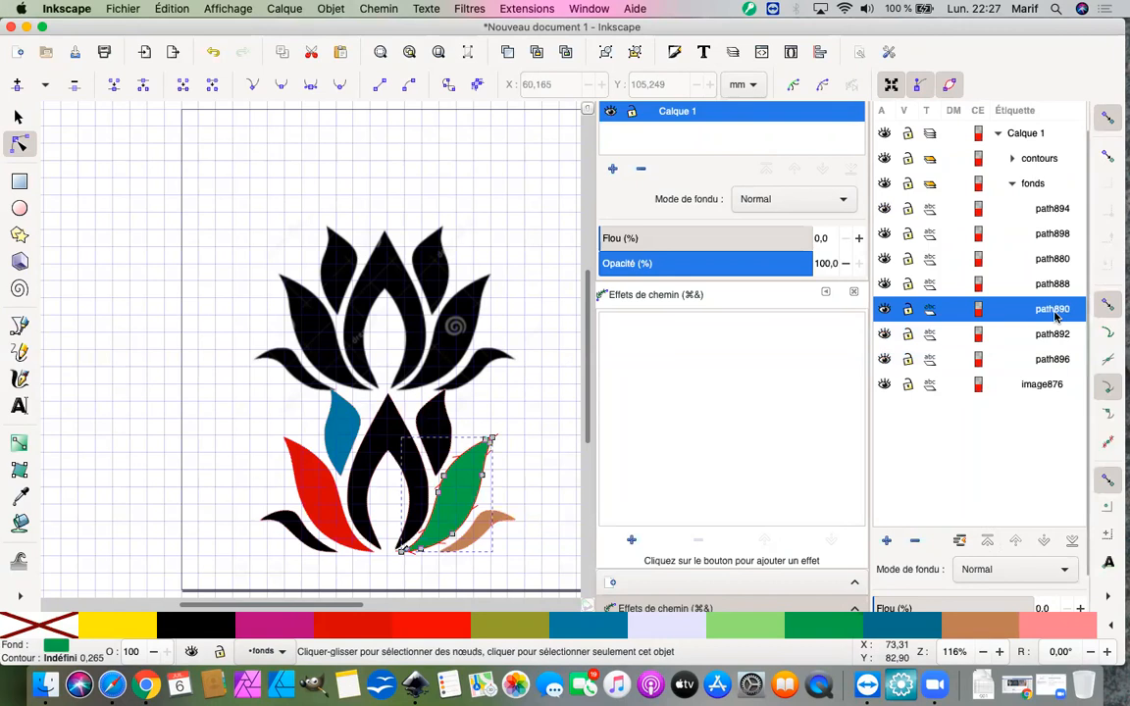
{"action": "left_click", "coordinate": [1058, 285]}
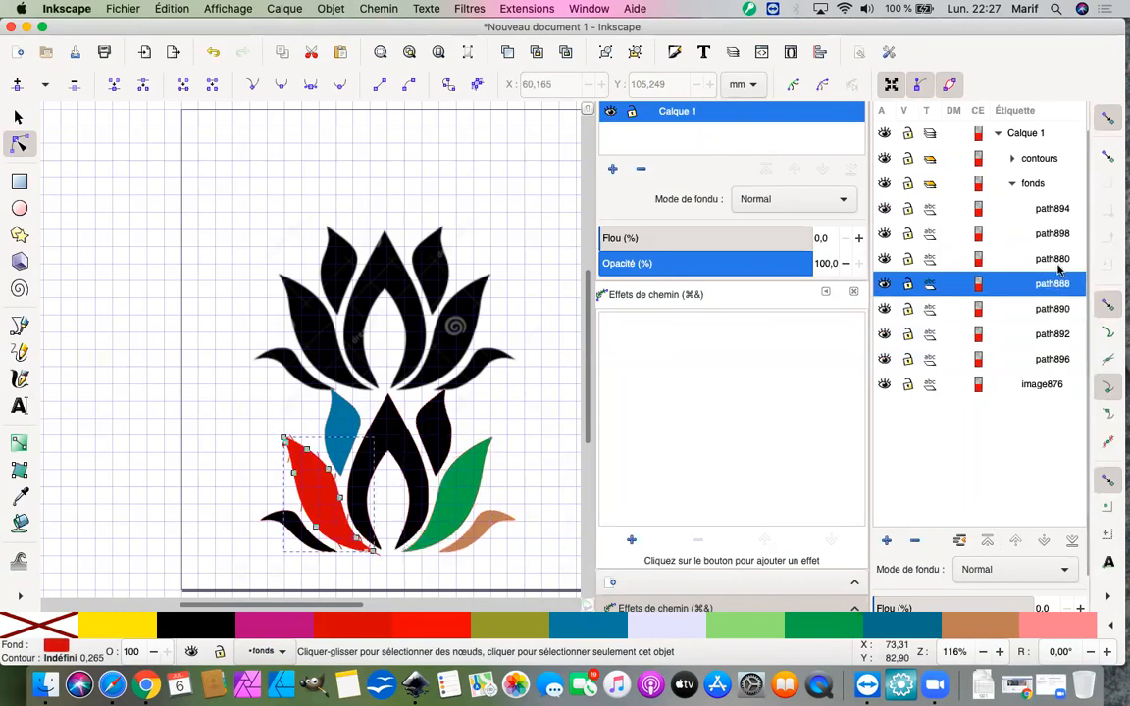
{"action": "left_click", "coordinate": [1058, 259]}
{"action": "left_click", "coordinate": [1059, 234]}
{"action": "left_click", "coordinate": [1060, 208]}
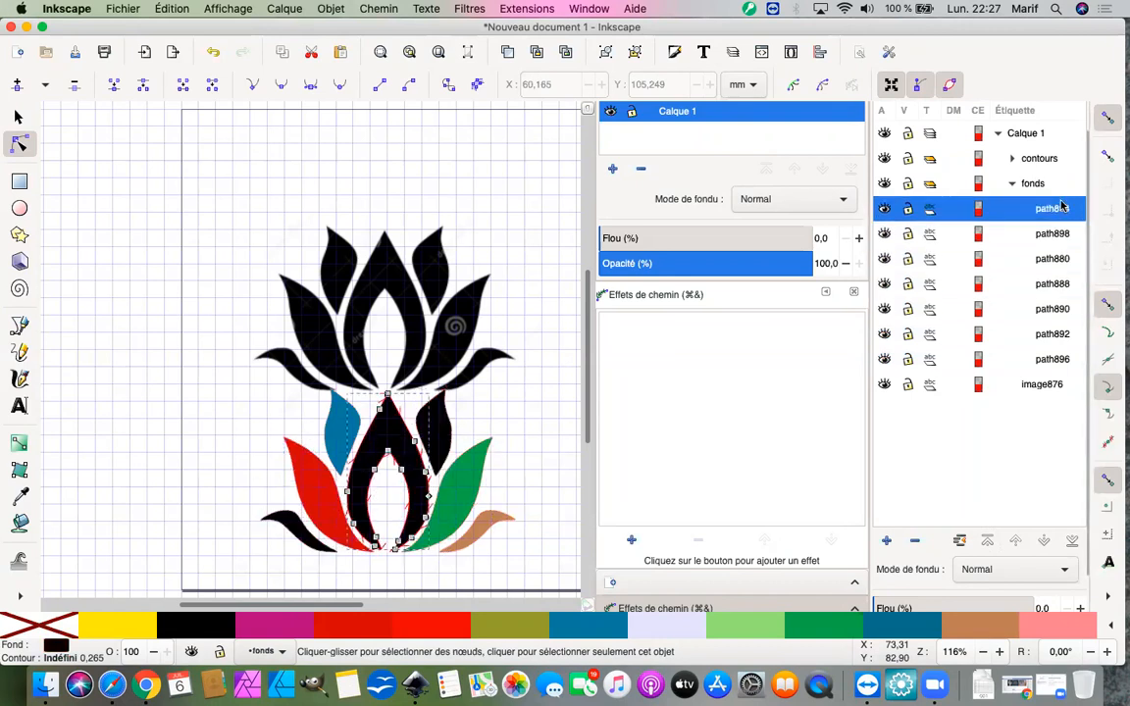
{"action": "left_click", "coordinate": [1011, 158]}
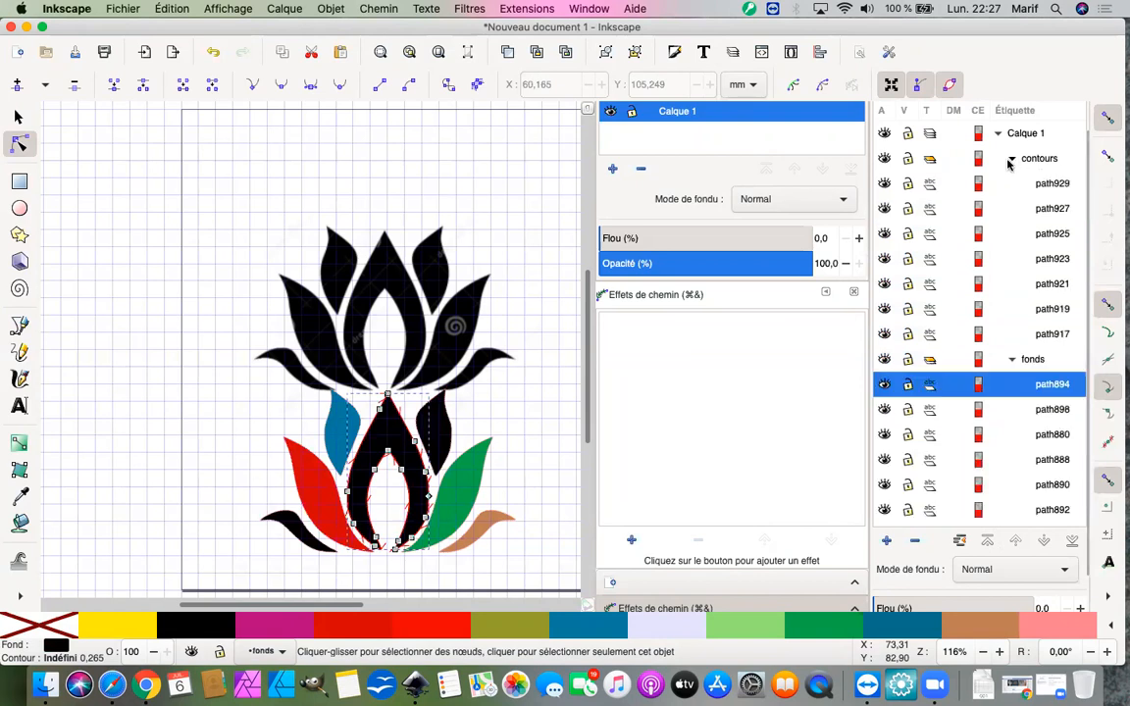
{"action": "left_click", "coordinate": [1052, 184]}
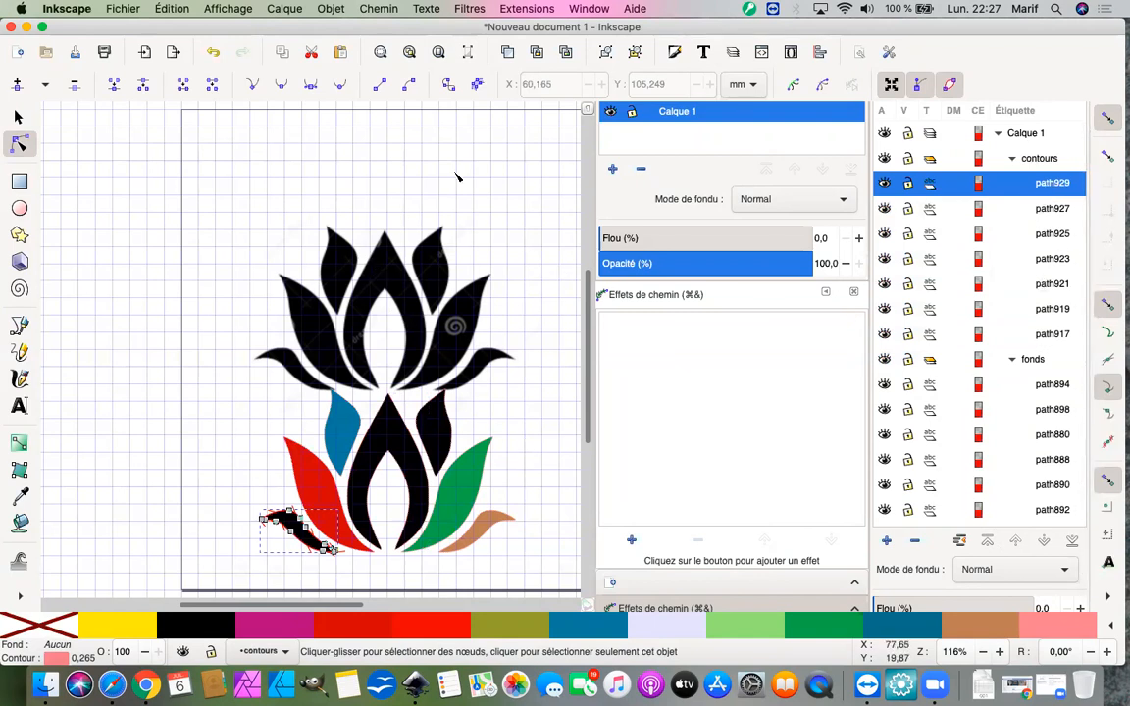
Step: Deselect all objects and launch the Ink/Stitch simulator on the whole design
{"action": "left_click", "coordinate": [456, 177]}
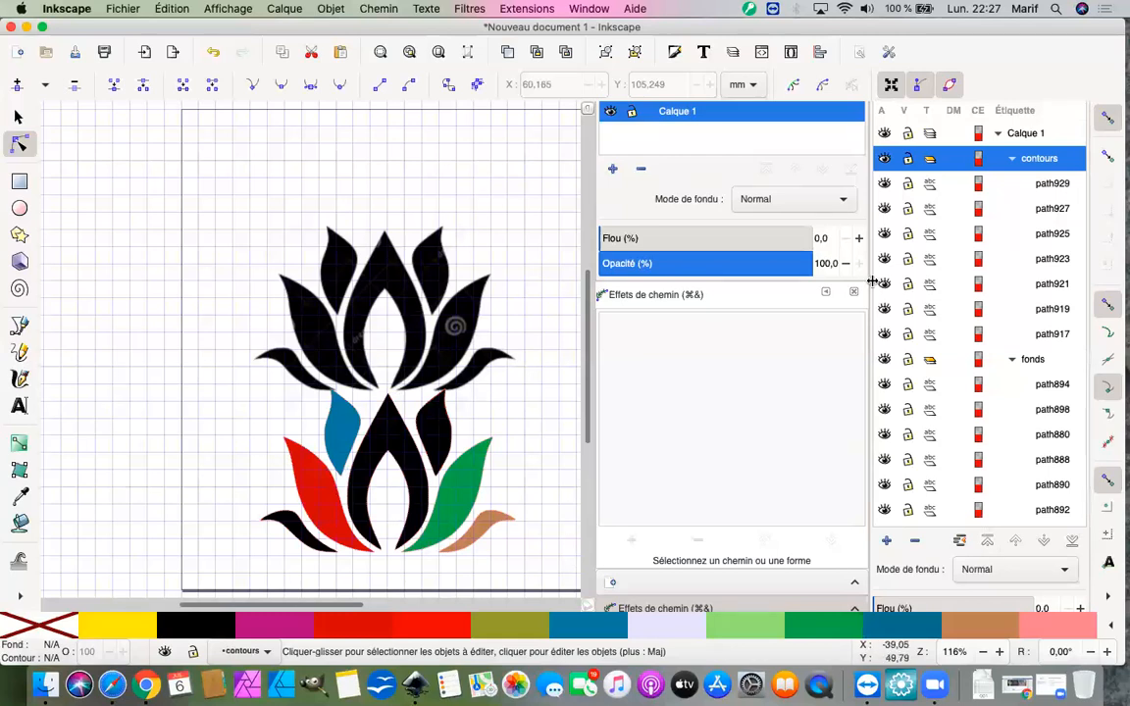
{"action": "scroll", "coordinate": [1044, 422], "scroll_direction": "down", "scroll_amount": 2}
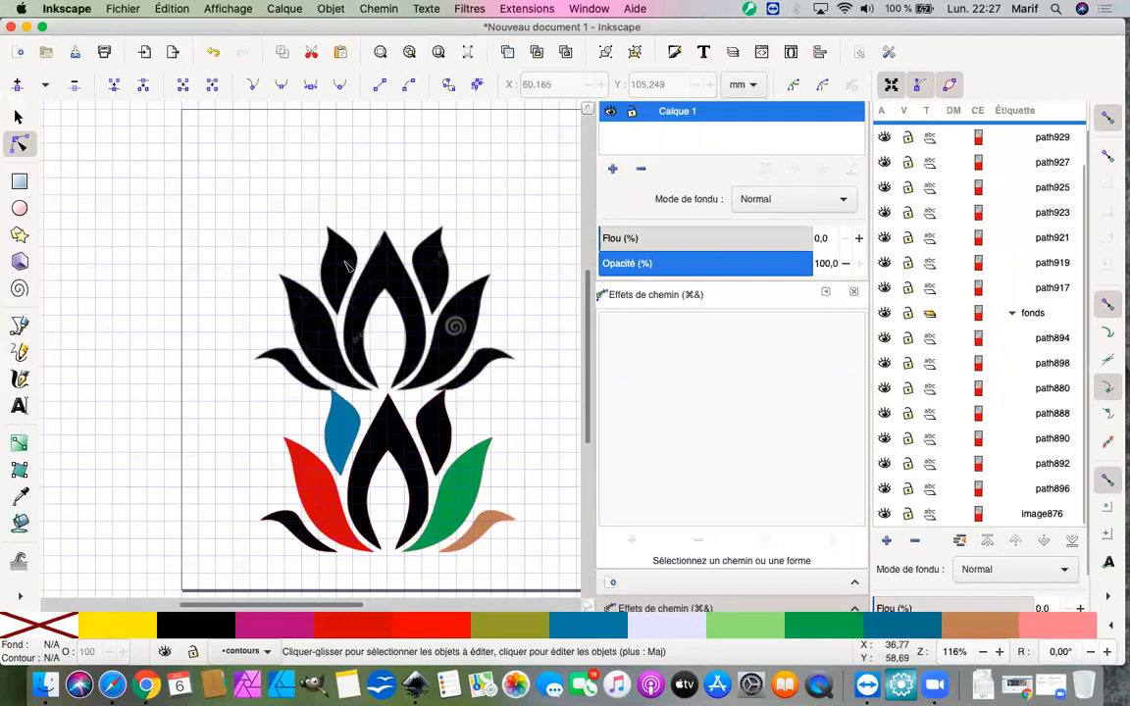
{"action": "left_click", "coordinate": [513, 9]}
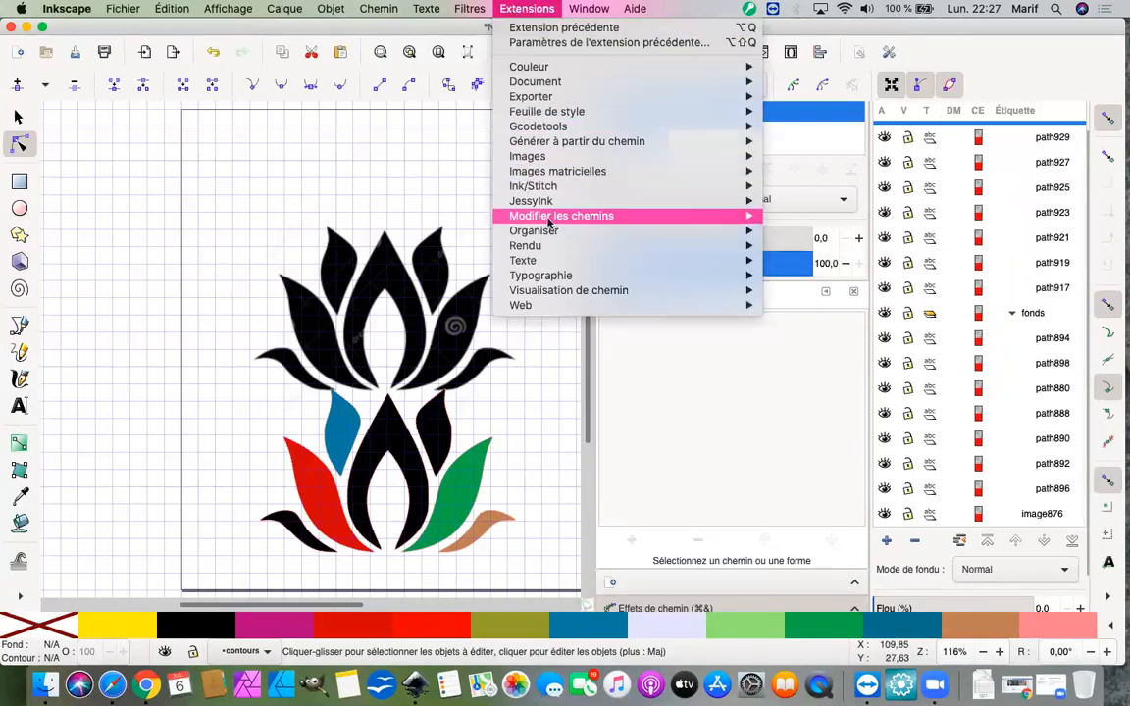
{"action": "mouse_move", "coordinate": [627, 186]}
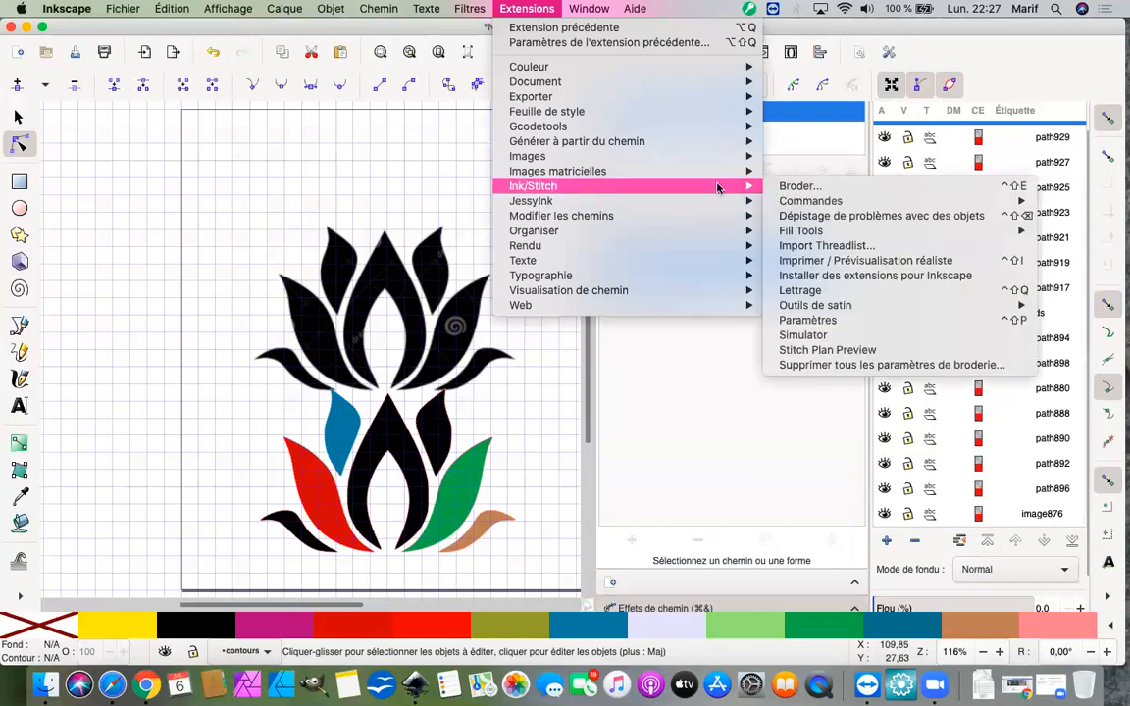
{"action": "left_click", "coordinate": [813, 336]}
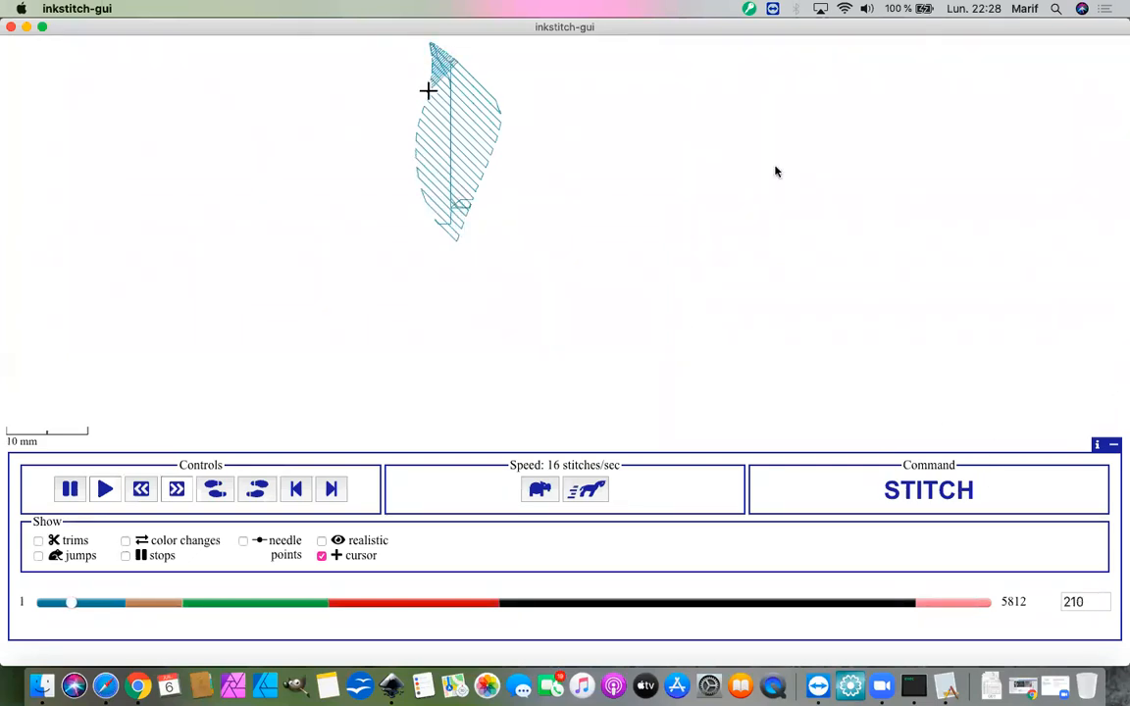
Step: Speed up the simulation to 4096 stitches/sec, reduce it to 1024, watch the stitching order to the end, and quit the simulator
{"action": "left_click", "coordinate": [584, 490]}
{"action": "left_click", "coordinate": [576, 491]}
{"action": "left_click", "coordinate": [577, 491]}
{"action": "left_click", "coordinate": [577, 491]}
{"action": "left_click", "coordinate": [576, 491]}
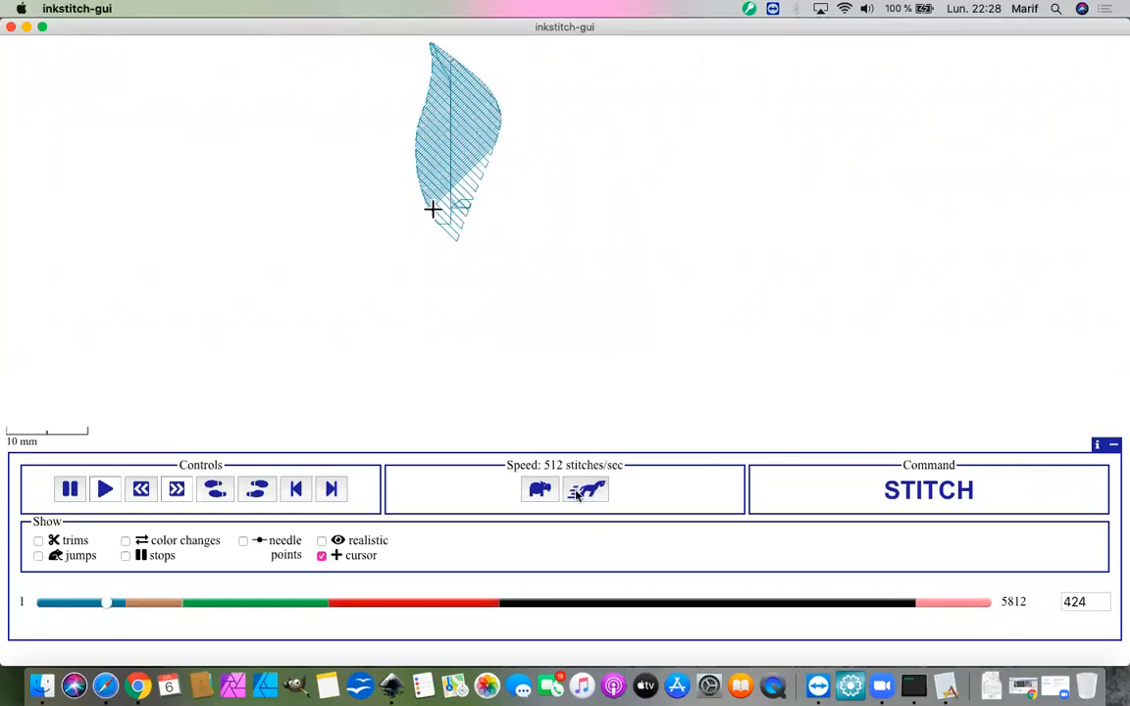
{"action": "left_click", "coordinate": [576, 492]}
{"action": "left_click", "coordinate": [576, 491]}
{"action": "left_click", "coordinate": [576, 491]}
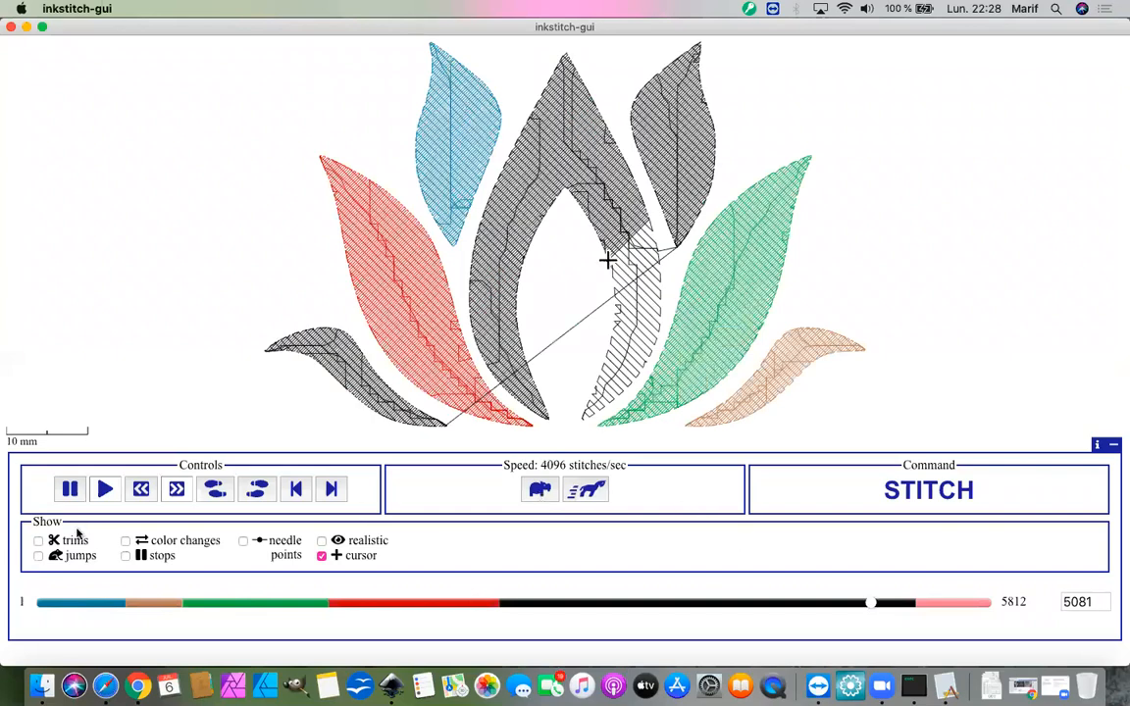
{"action": "key", "text": "Down"}
{"action": "key", "text": "Down"}
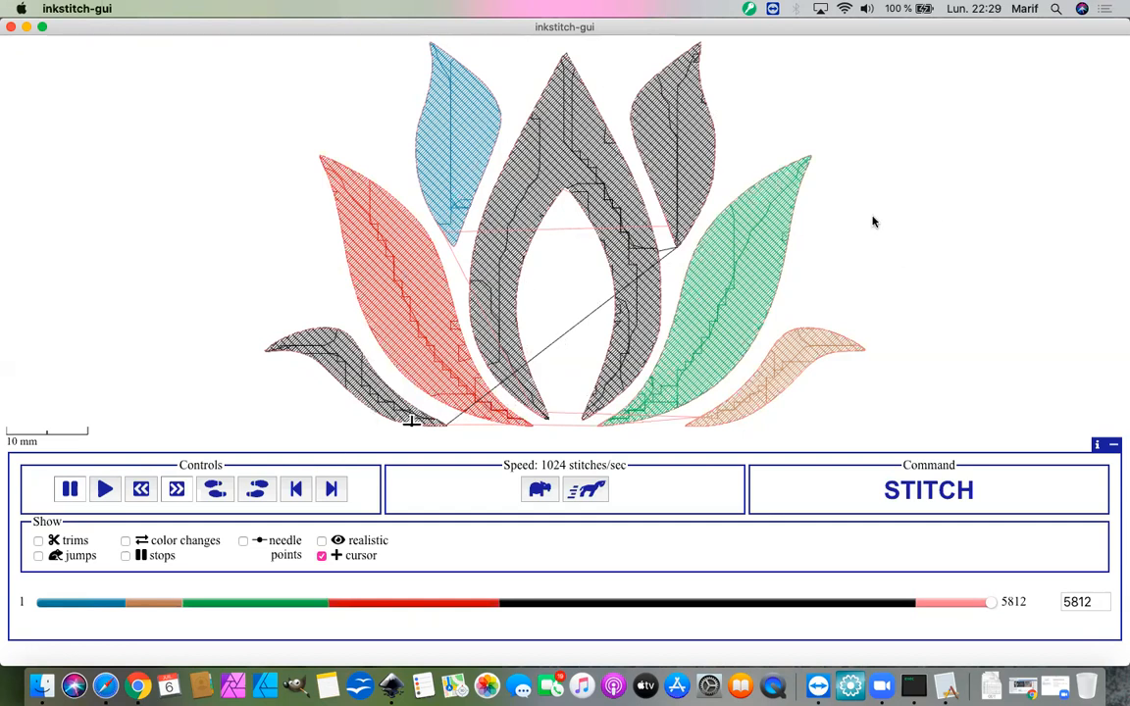
{"action": "right_click", "coordinate": [942, 665]}
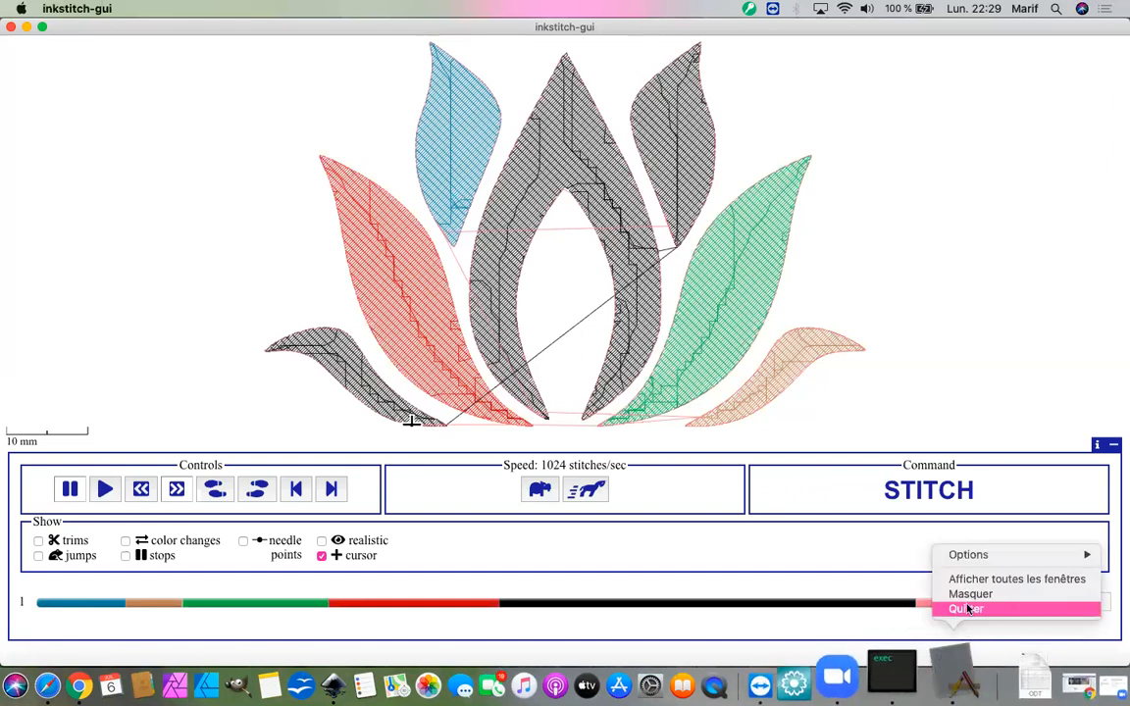
{"action": "left_click", "coordinate": [963, 609]}
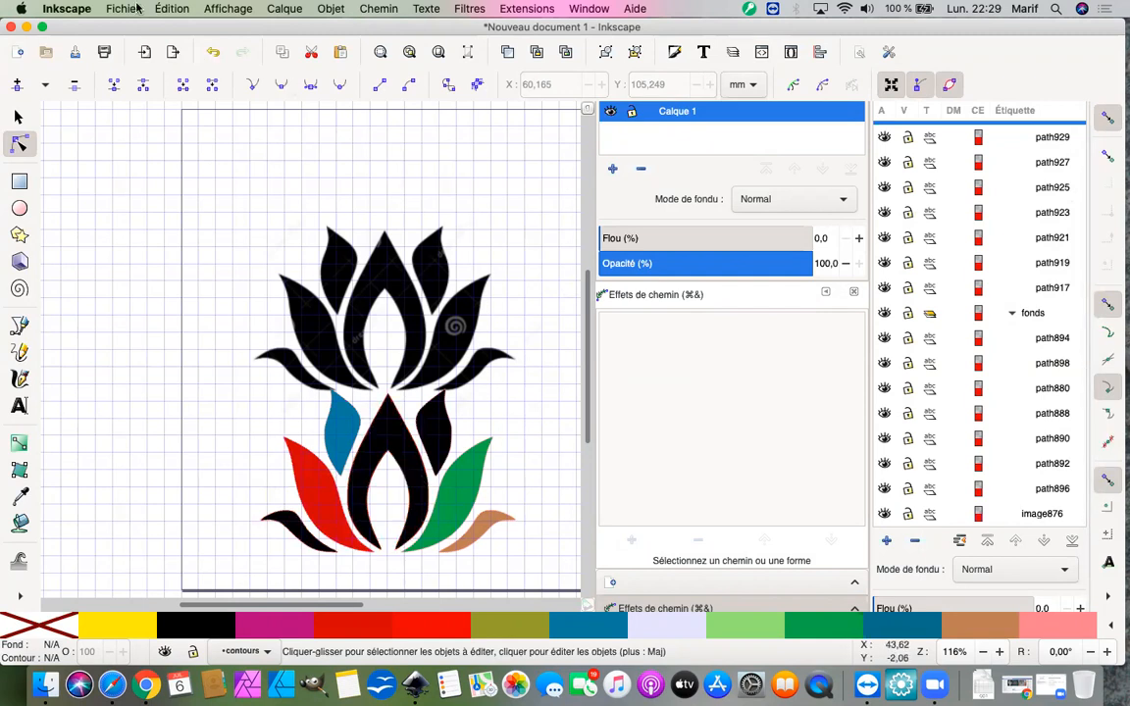
Step: Start saving the document and look through the Downloads folder in the save dialog
{"action": "left_click", "coordinate": [84, 9]}
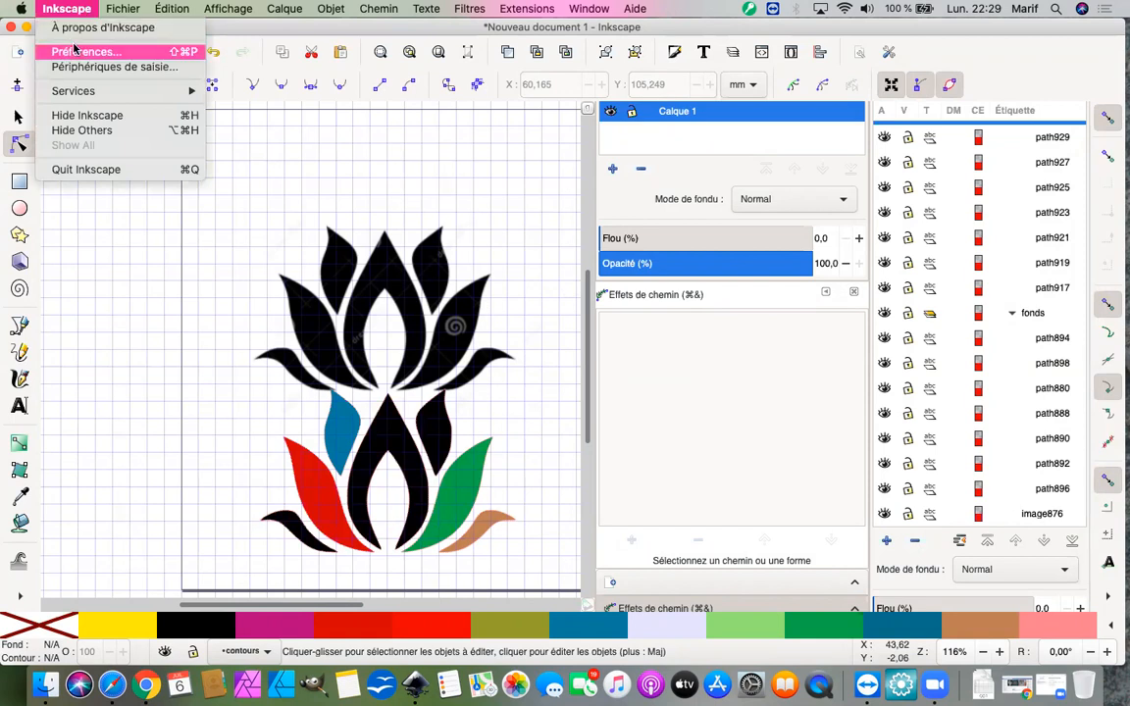
{"action": "mouse_move", "coordinate": [140, 8]}
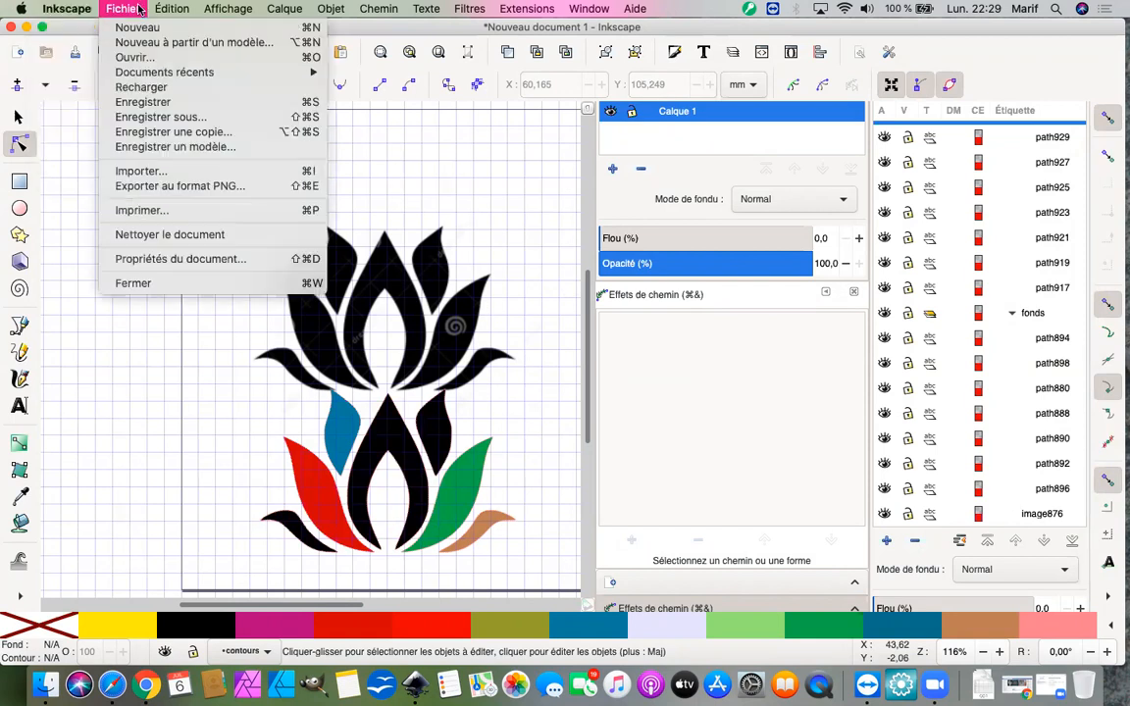
{"action": "left_click", "coordinate": [156, 103]}
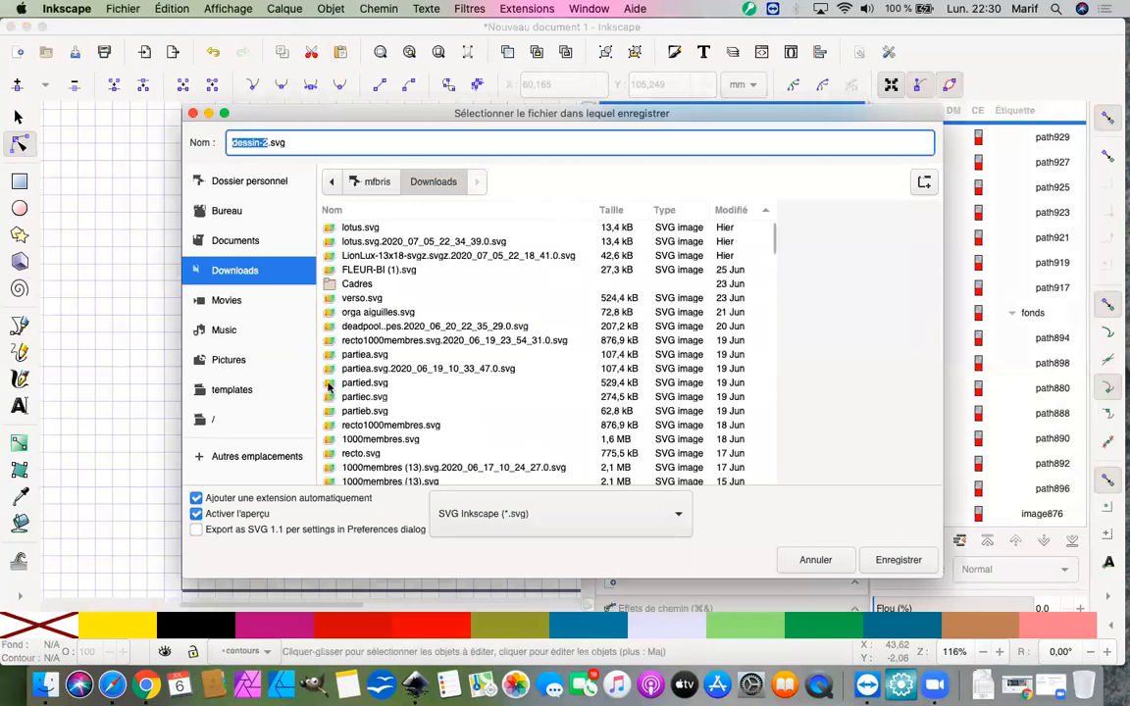
{"action": "scroll", "coordinate": [397, 369], "scroll_direction": "down", "scroll_amount": 3}
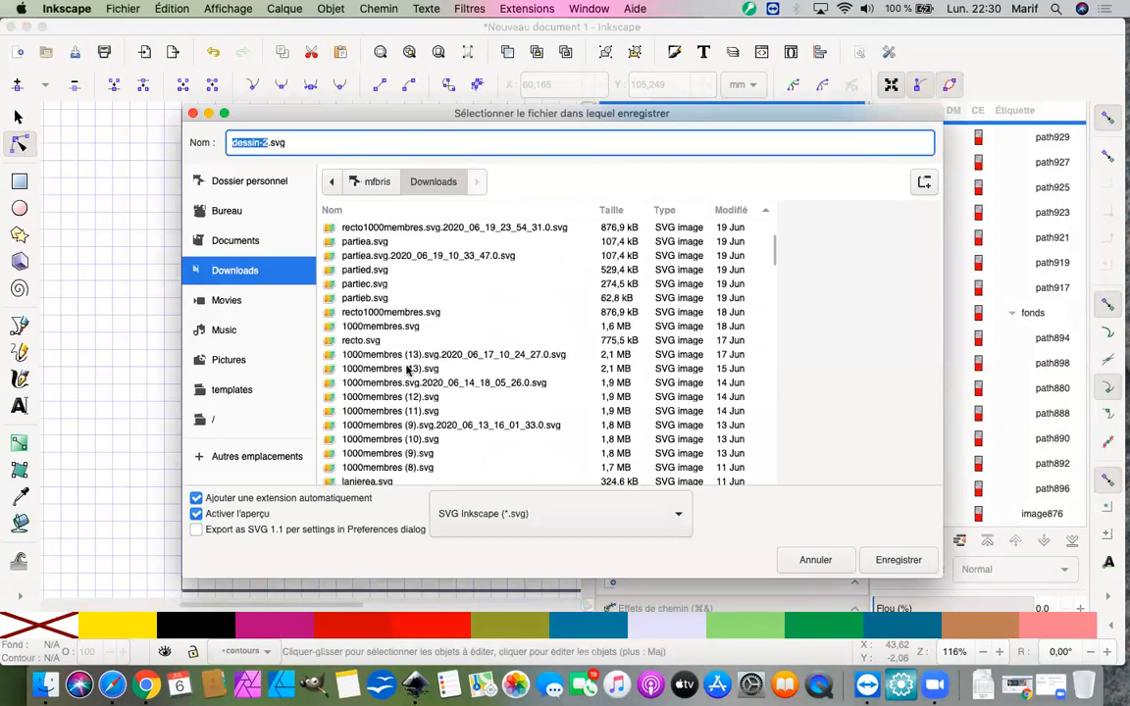
{"action": "scroll", "coordinate": [398, 240], "scroll_direction": "up", "scroll_amount": 3}
{"action": "scroll", "coordinate": [404, 238], "scroll_direction": "down", "scroll_amount": 5}
{"action": "scroll", "coordinate": [412, 397], "scroll_direction": "down", "scroll_amount": 15}
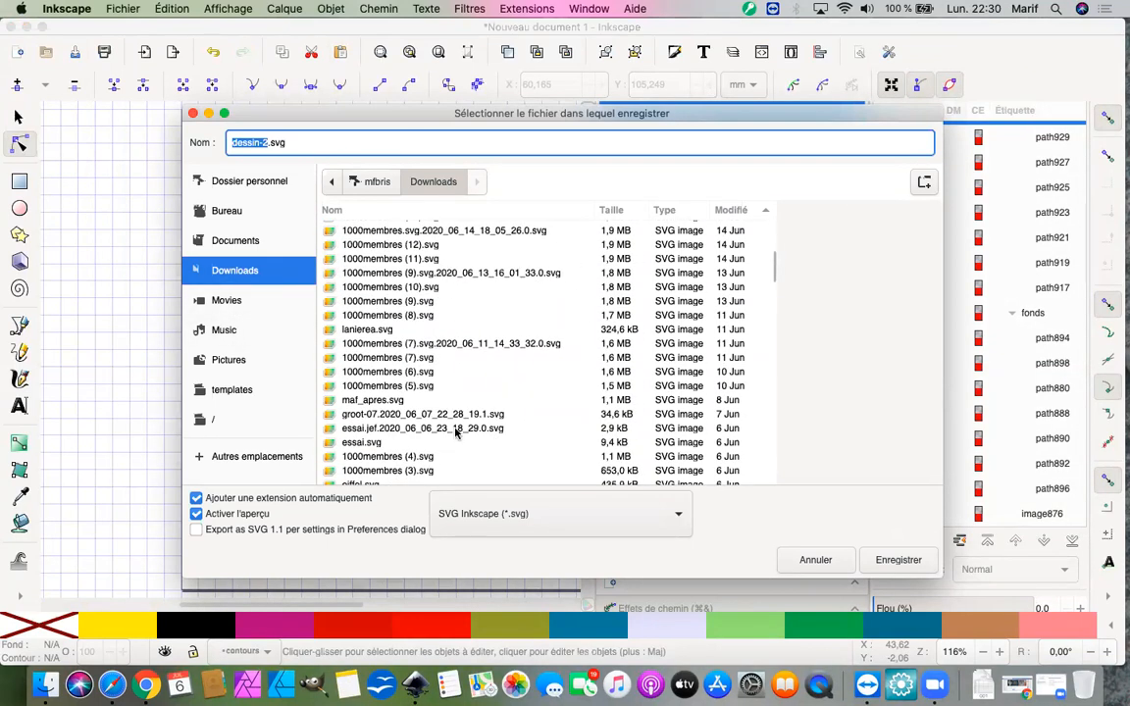
{"action": "scroll", "coordinate": [410, 405], "scroll_direction": "down", "scroll_amount": 10}
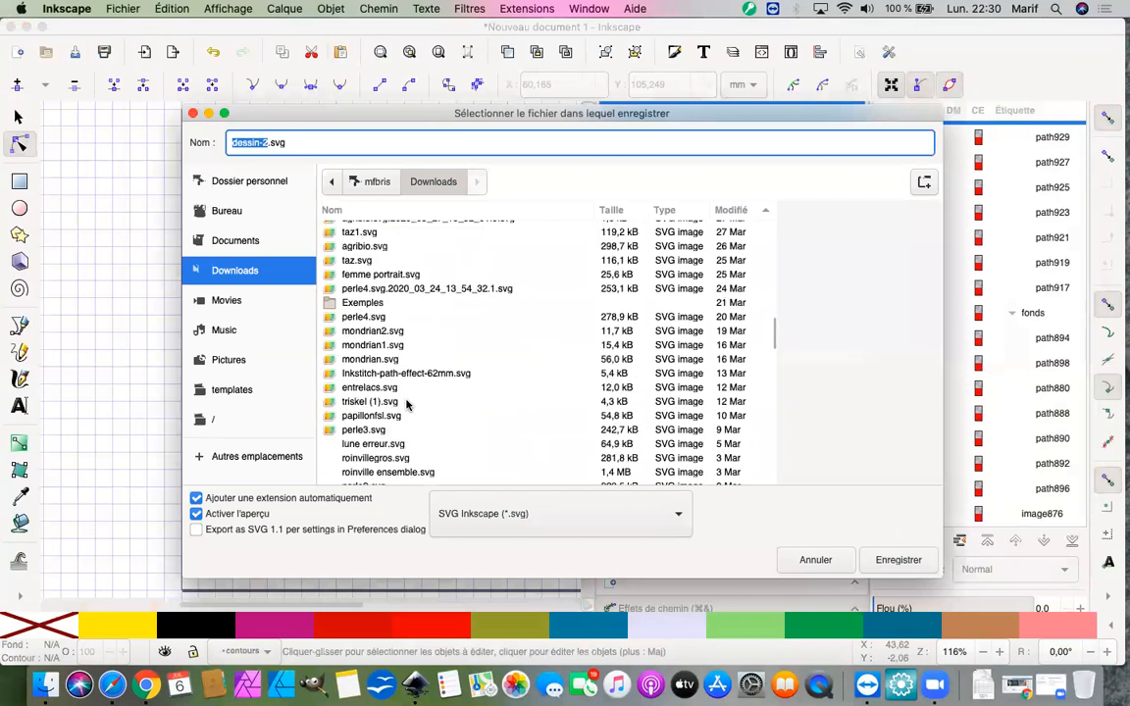
{"action": "scroll", "coordinate": [407, 404], "scroll_direction": "down", "scroll_amount": 8}
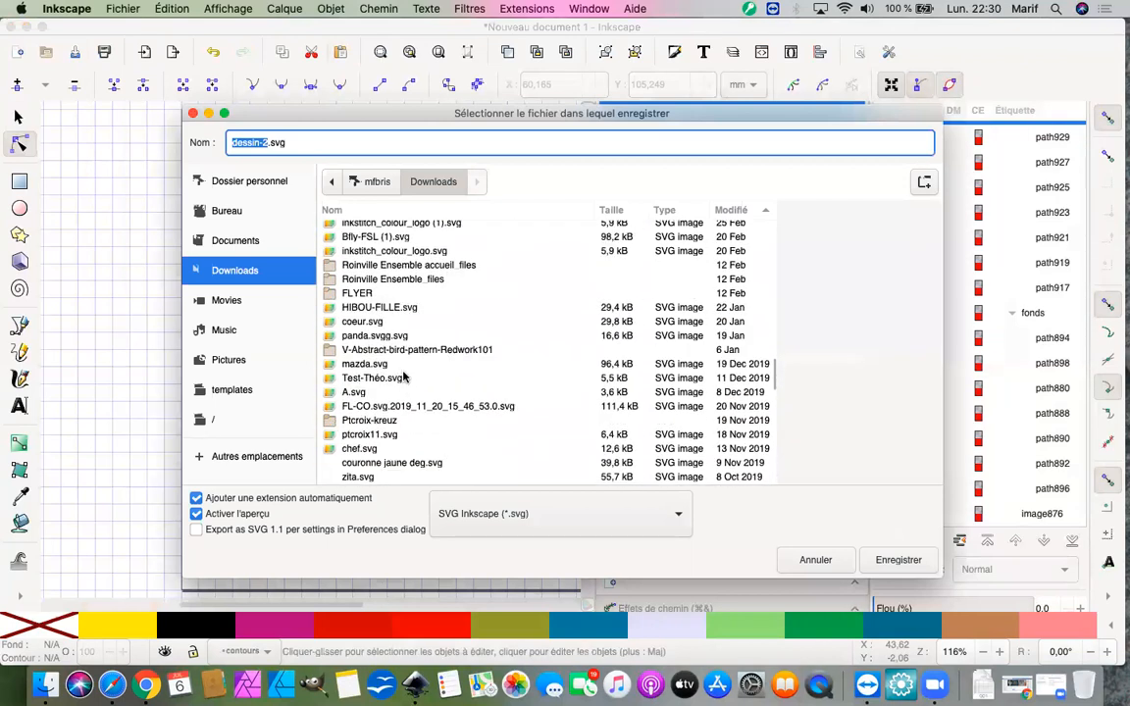
{"action": "scroll", "coordinate": [415, 353], "scroll_direction": "up", "scroll_amount": 5}
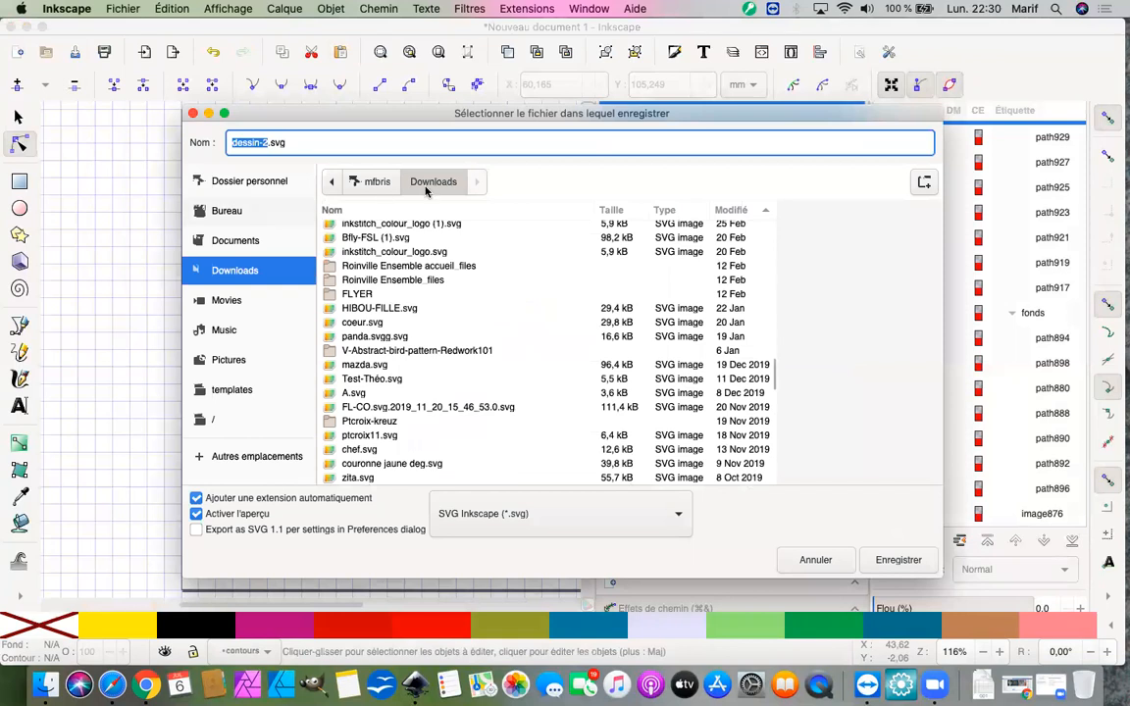
{"action": "scroll", "coordinate": [427, 328], "scroll_direction": "up", "scroll_amount": 15}
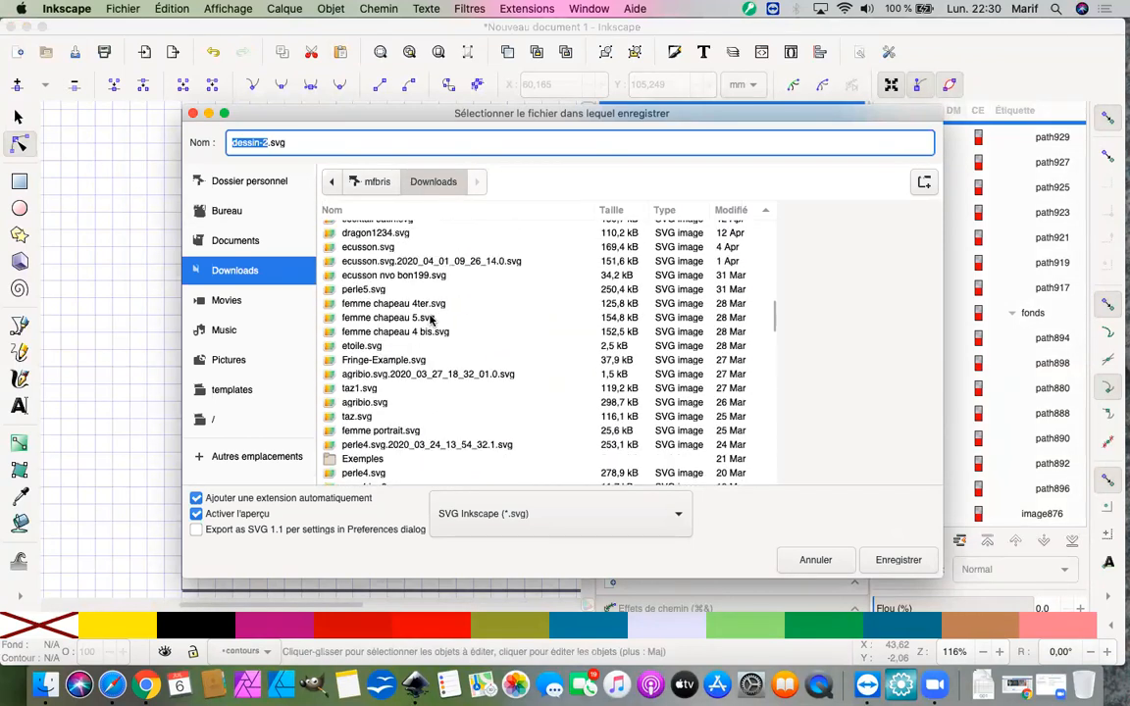
{"action": "scroll", "coordinate": [428, 319], "scroll_direction": "up", "scroll_amount": 15}
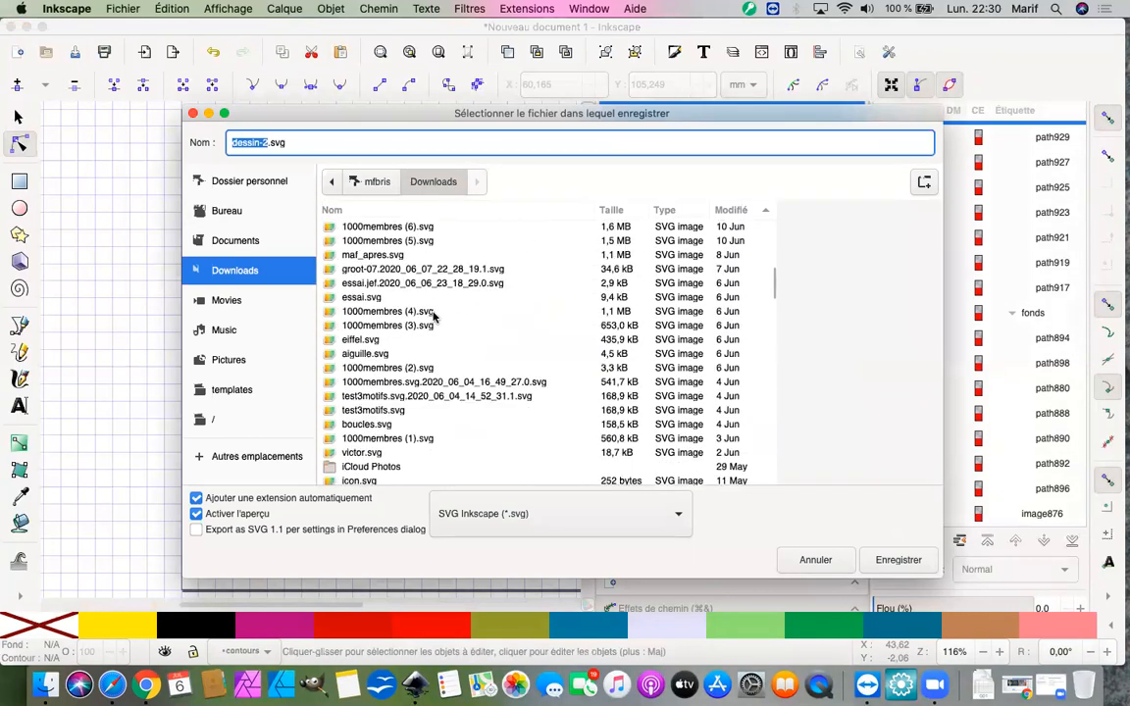
Step: Save the drawing as lotus.svg in the debuter folder on the Desktop, in SVG Inkscape format
{"action": "left_click", "coordinate": [223, 218]}
{"action": "double_click", "coordinate": [351, 227]}
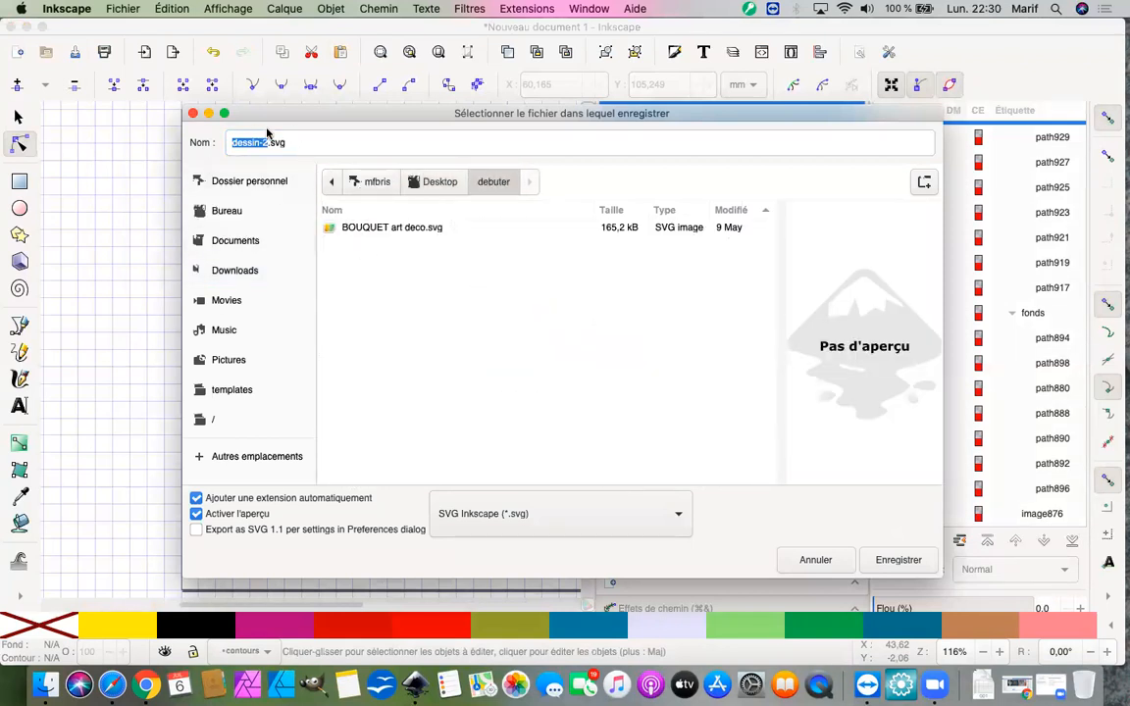
{"action": "type", "text": "lotus"}
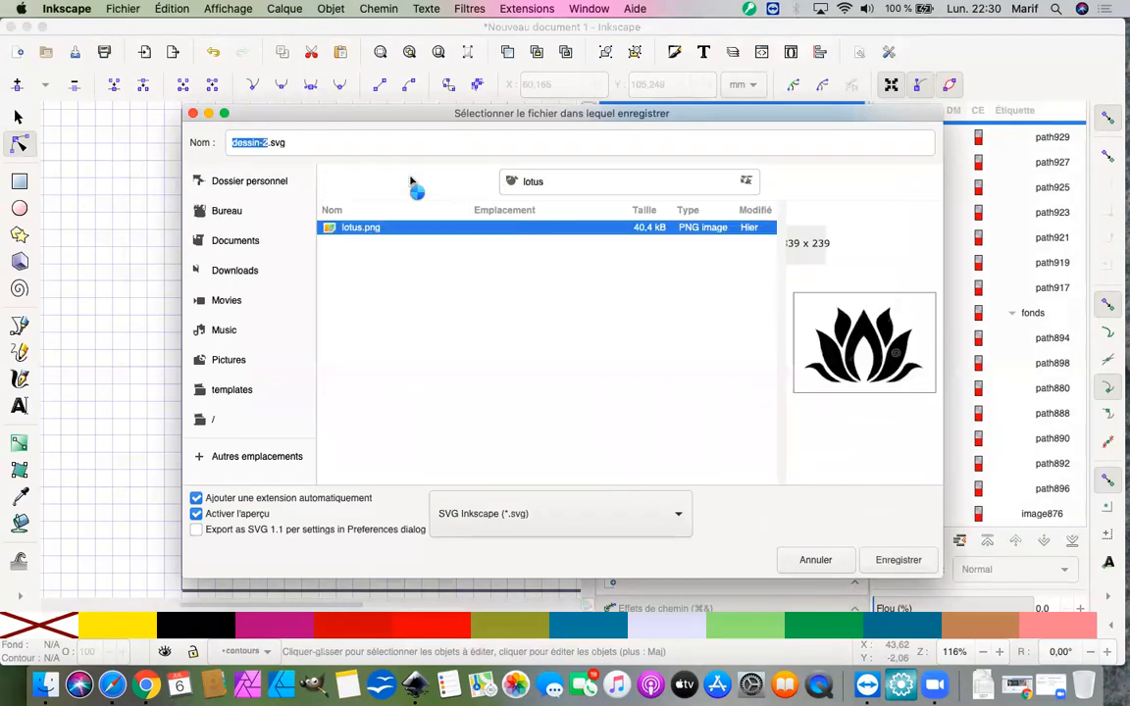
{"action": "left_click", "coordinate": [266, 146]}
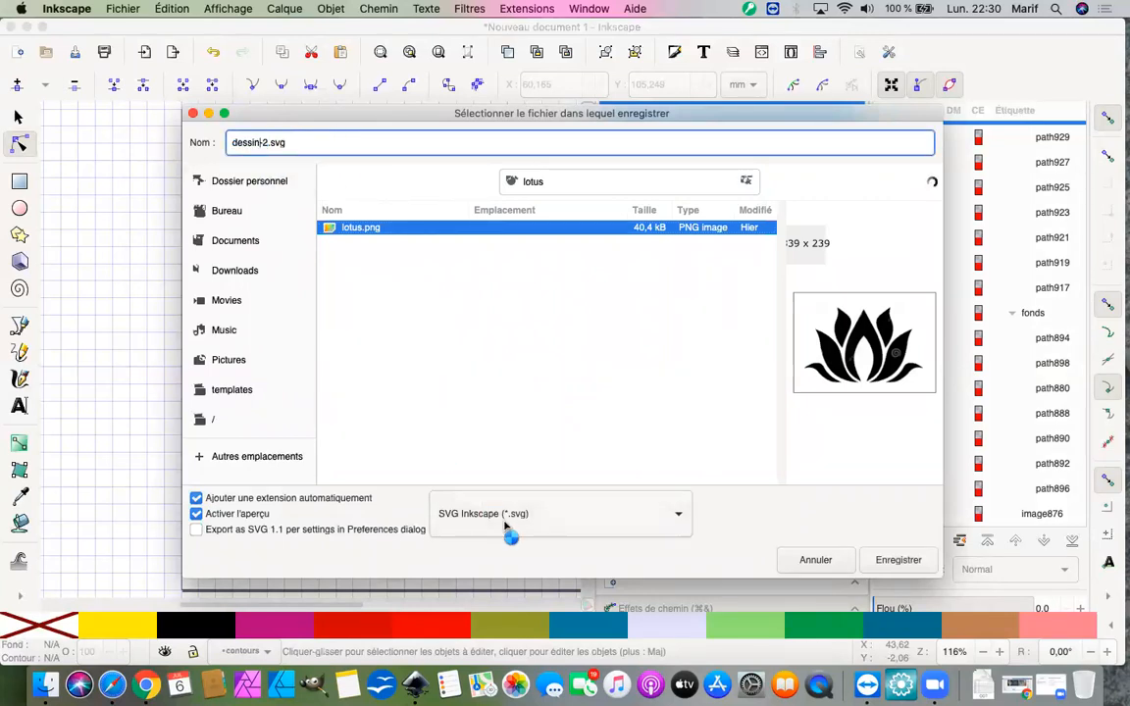
{"action": "key", "text": "super+a"}
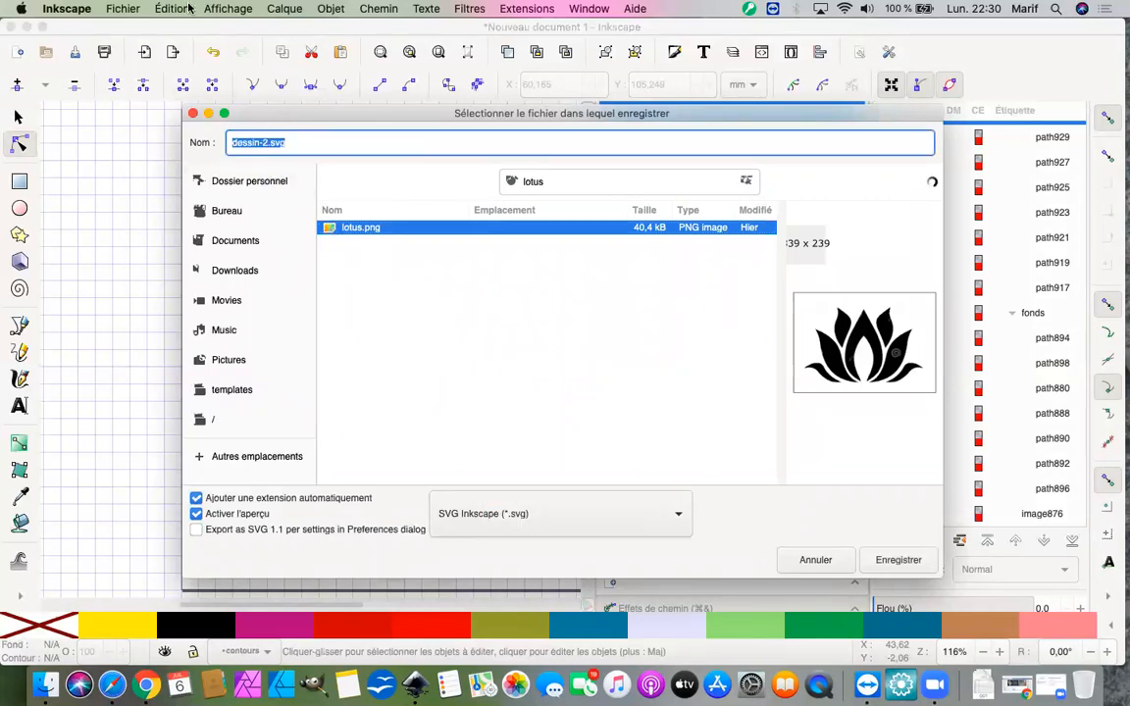
{"action": "type", "text": "lotus"}
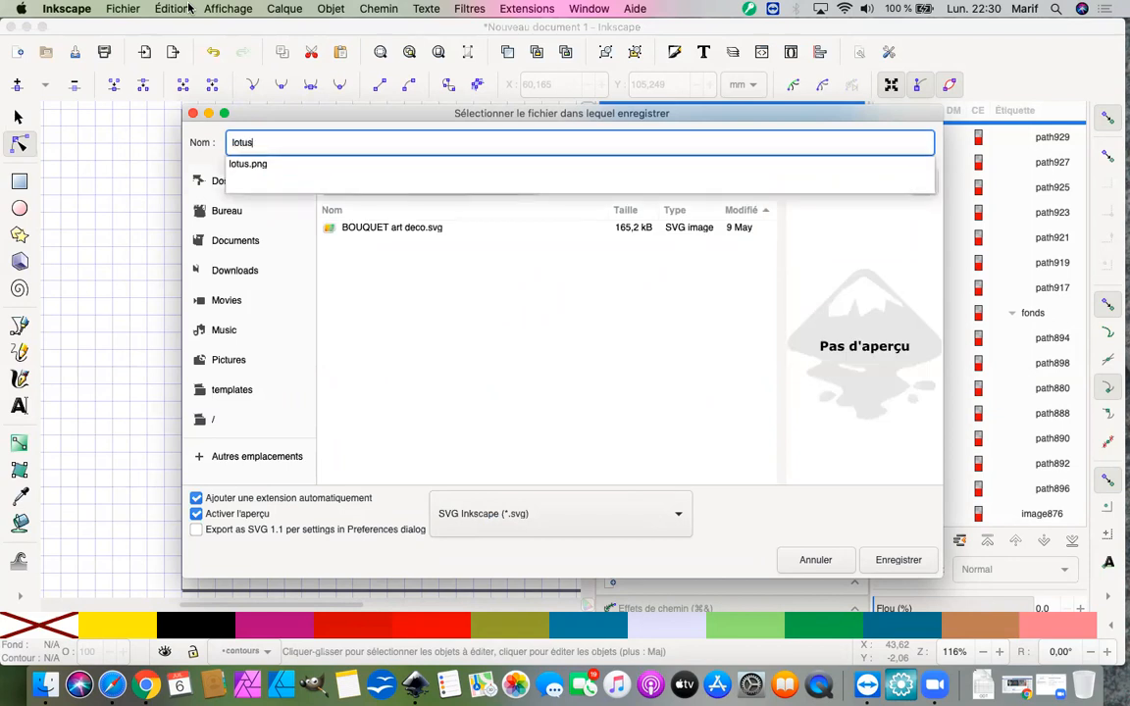
{"action": "type", "text": ".svg"}
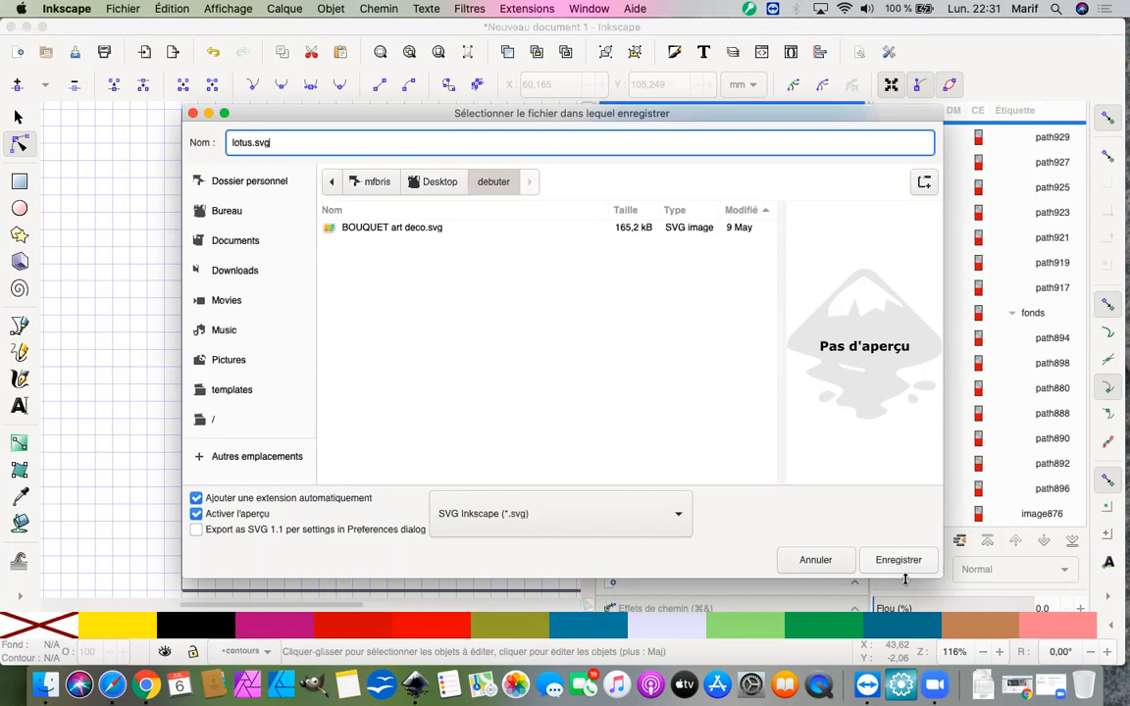
{"action": "left_click", "coordinate": [898, 559]}
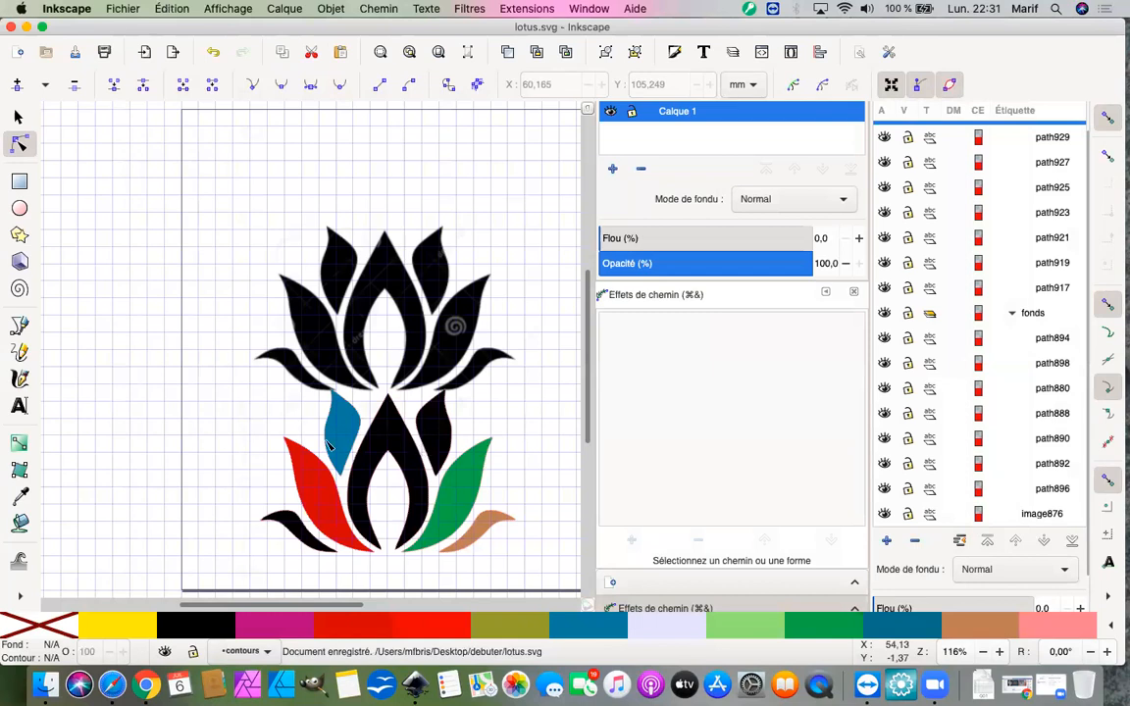
Step: Start saving the document under another file type and choose the Ink/Stitch Brother embroidery format (.pes)
{"action": "left_click", "coordinate": [115, 9]}
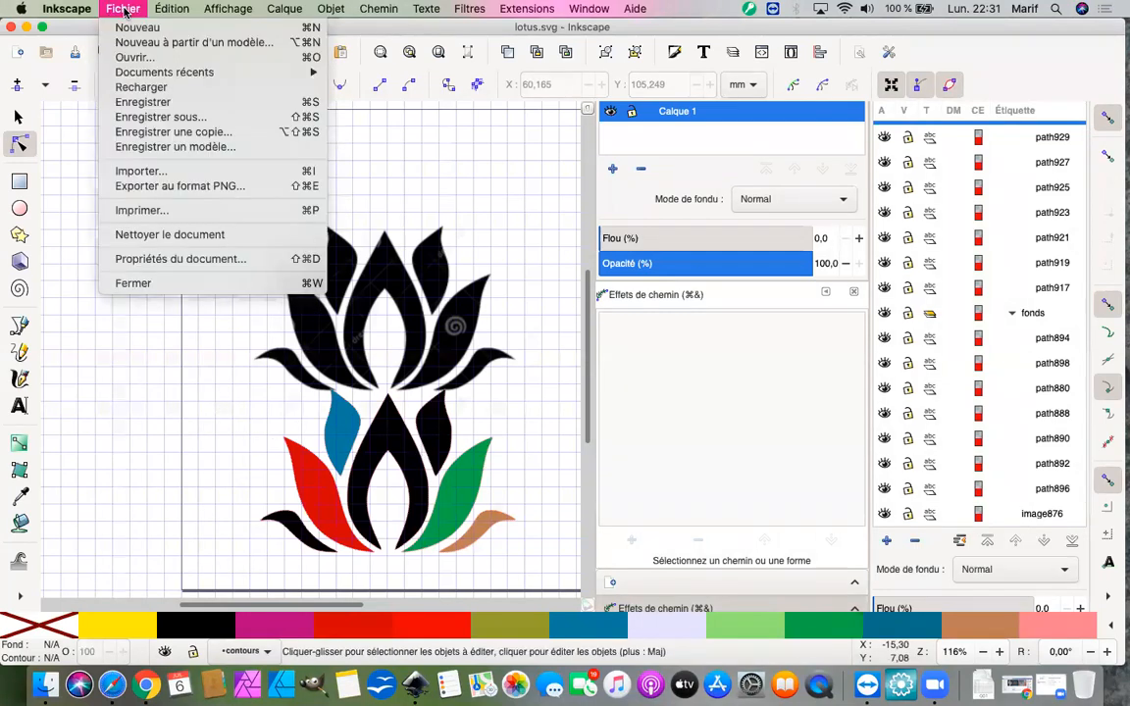
{"action": "left_click", "coordinate": [116, 116]}
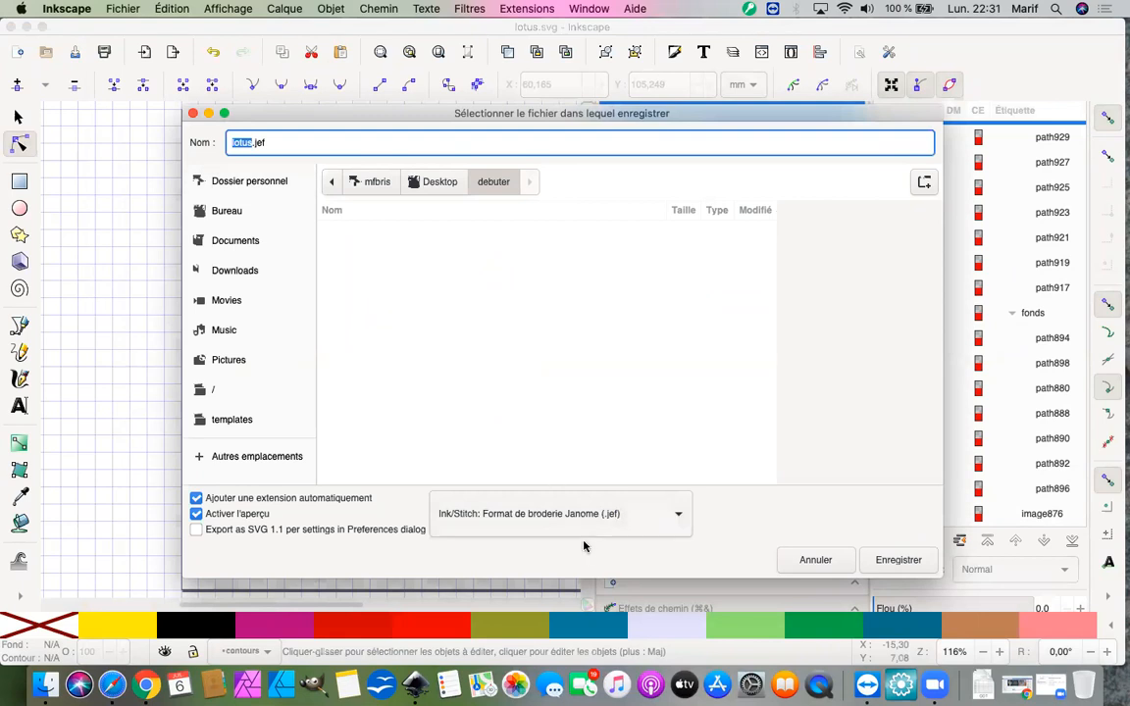
{"action": "left_click", "coordinate": [678, 521]}
{"action": "left_click", "coordinate": [676, 520]}
{"action": "left_click", "coordinate": [678, 519]}
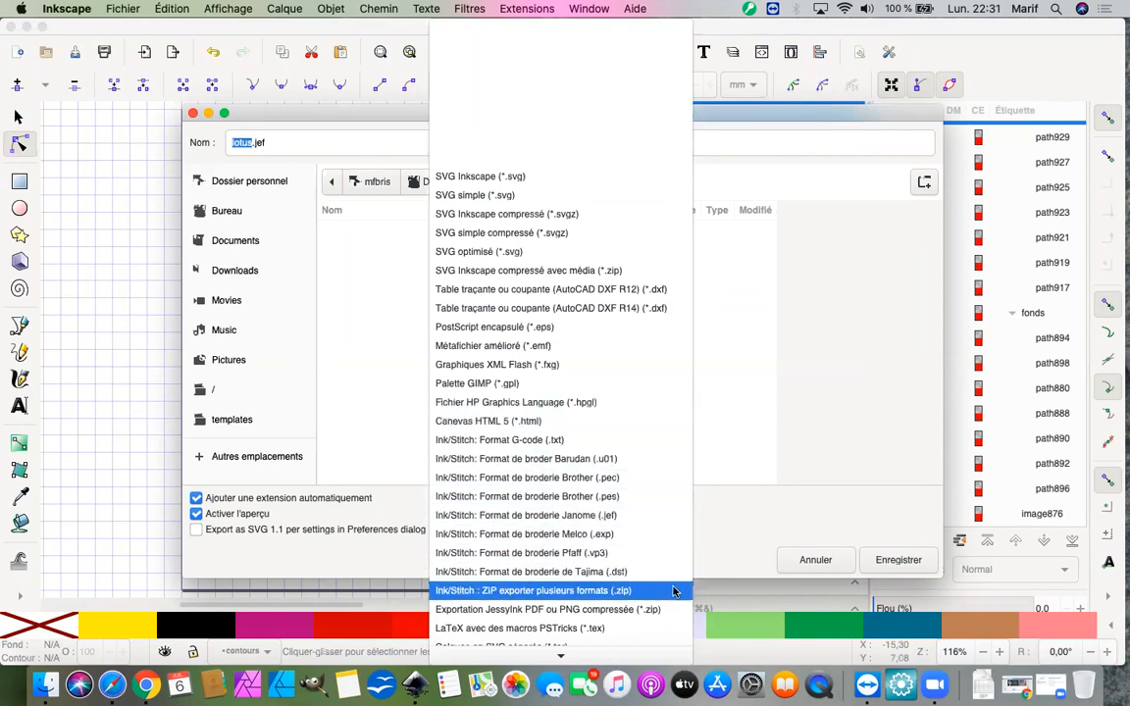
{"action": "scroll", "coordinate": [674, 591], "scroll_direction": "down", "scroll_amount": 3}
{"action": "scroll", "coordinate": [674, 593], "scroll_direction": "down", "scroll_amount": 2}
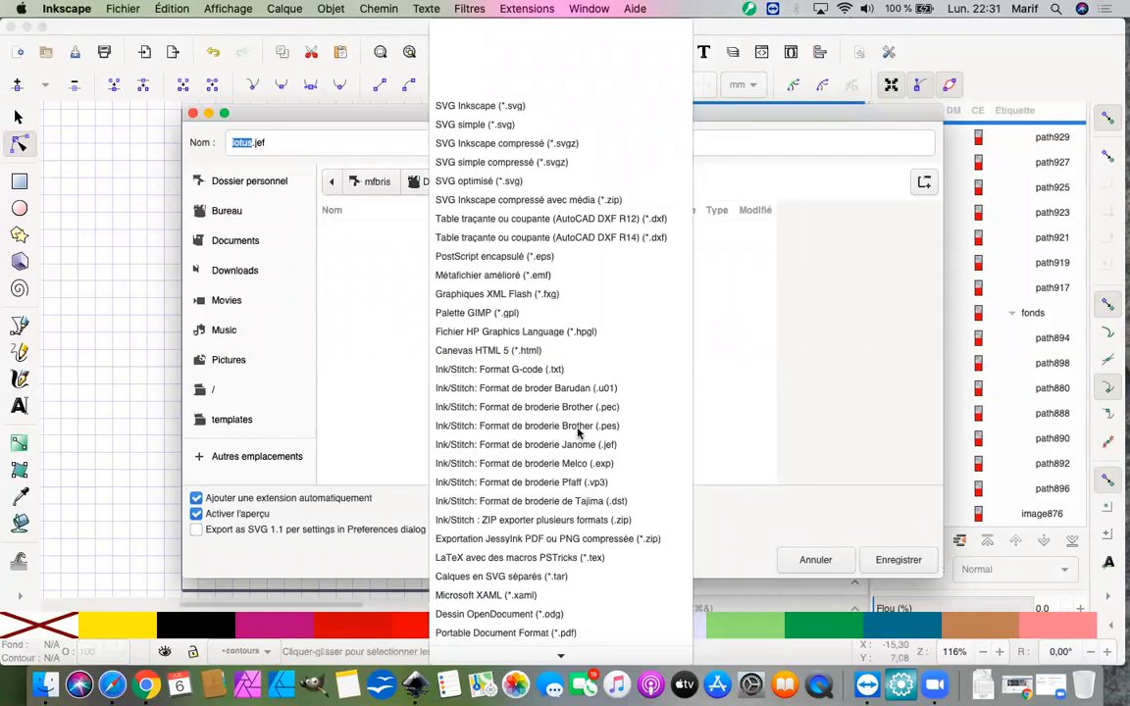
{"action": "left_click", "coordinate": [525, 427]}
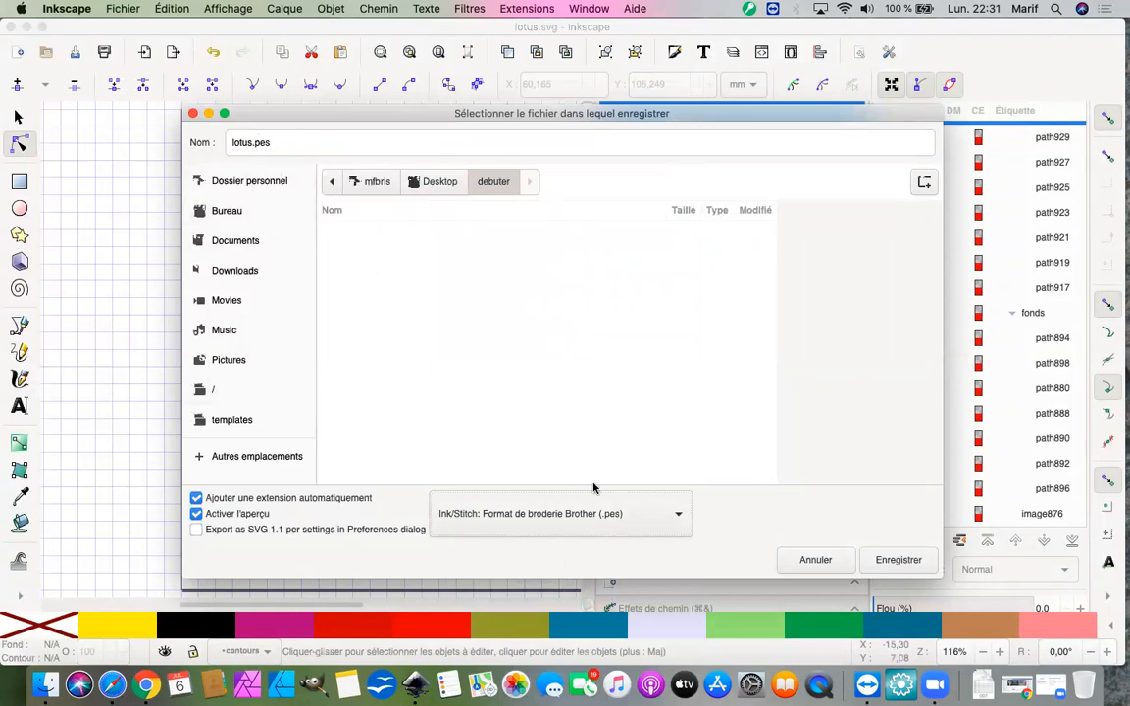
Step: Look through the full list of available save formats, including the Ink/Stitch embroidery types, and cancel the save
{"action": "left_click", "coordinate": [681, 526]}
{"action": "left_click", "coordinate": [681, 518]}
{"action": "left_click", "coordinate": [677, 519]}
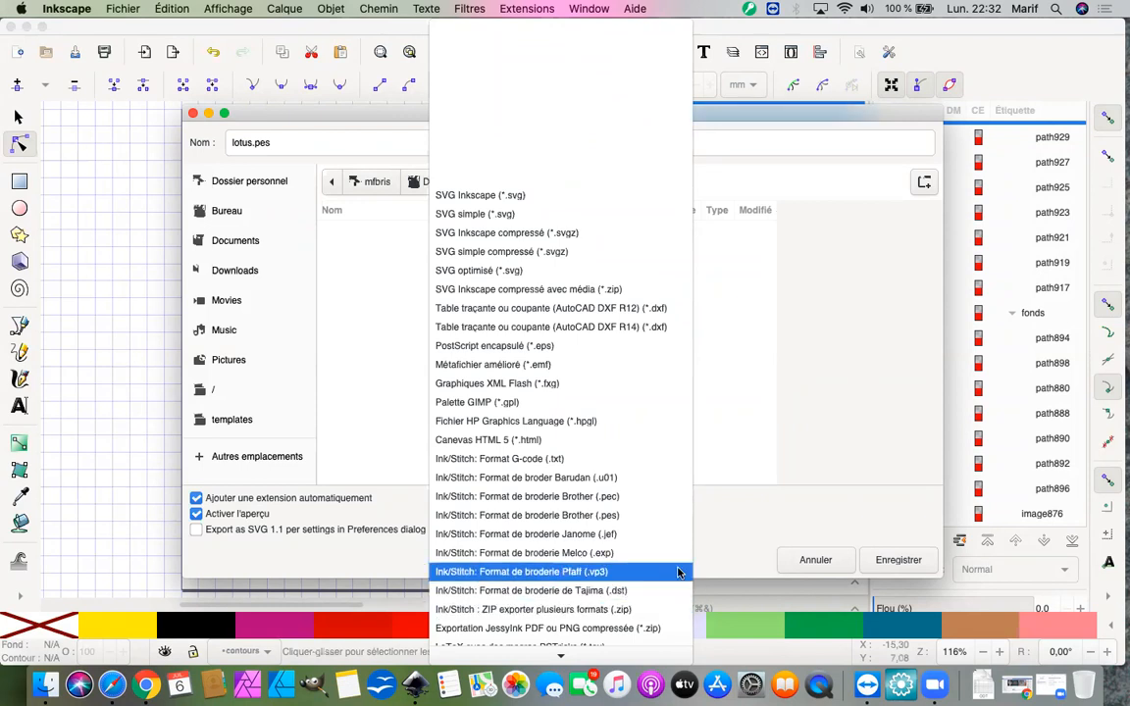
{"action": "left_click", "coordinate": [588, 345]}
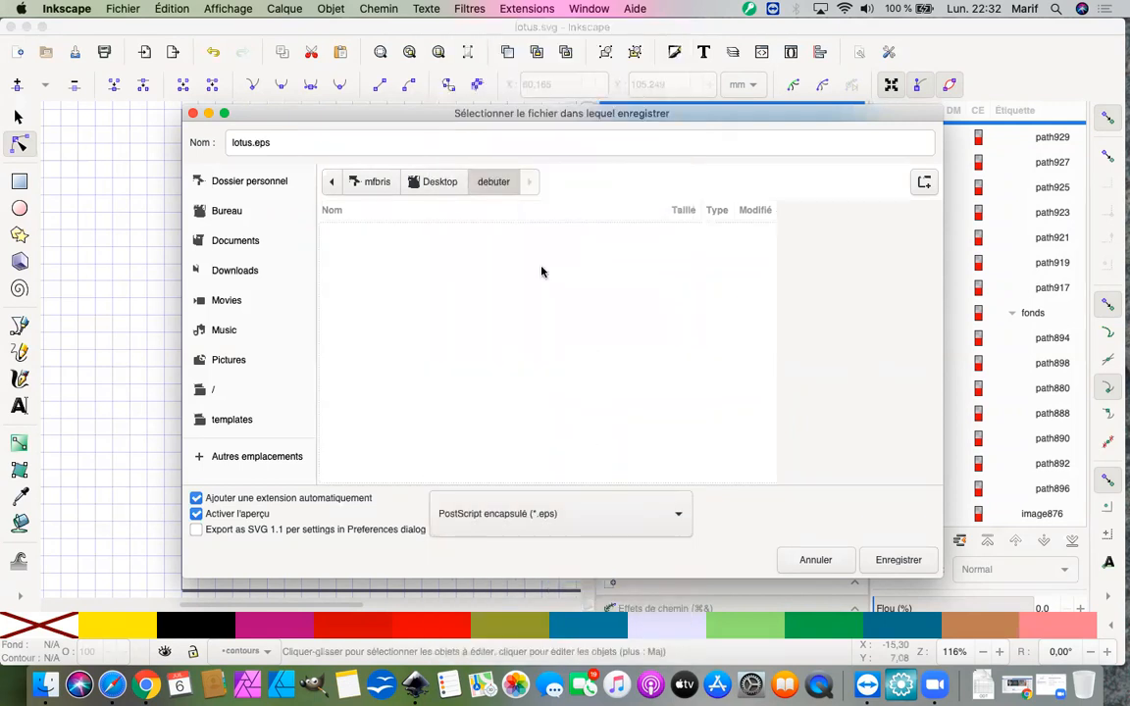
{"action": "left_click", "coordinate": [676, 512]}
{"action": "scroll", "coordinate": [682, 516], "scroll_direction": "down", "scroll_amount": 1}
{"action": "scroll", "coordinate": [682, 515], "scroll_direction": "down", "scroll_amount": 10}
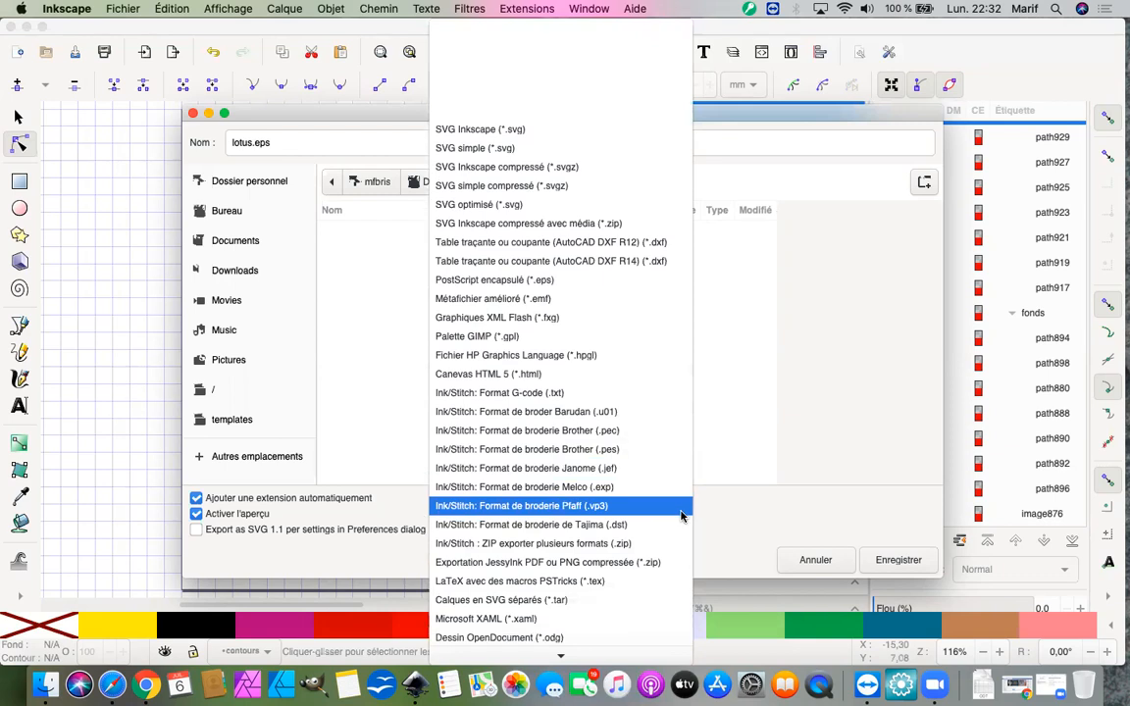
{"action": "scroll", "coordinate": [681, 516], "scroll_direction": "down", "scroll_amount": 1}
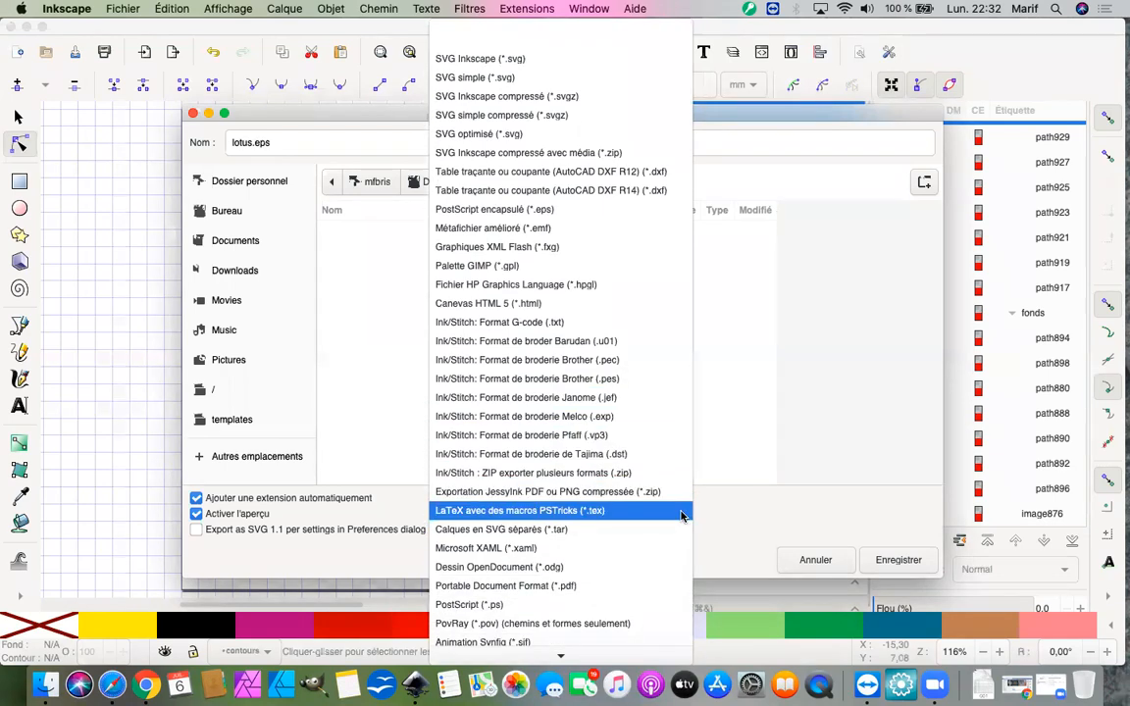
{"action": "scroll", "coordinate": [628, 603], "scroll_direction": "down", "scroll_amount": 1}
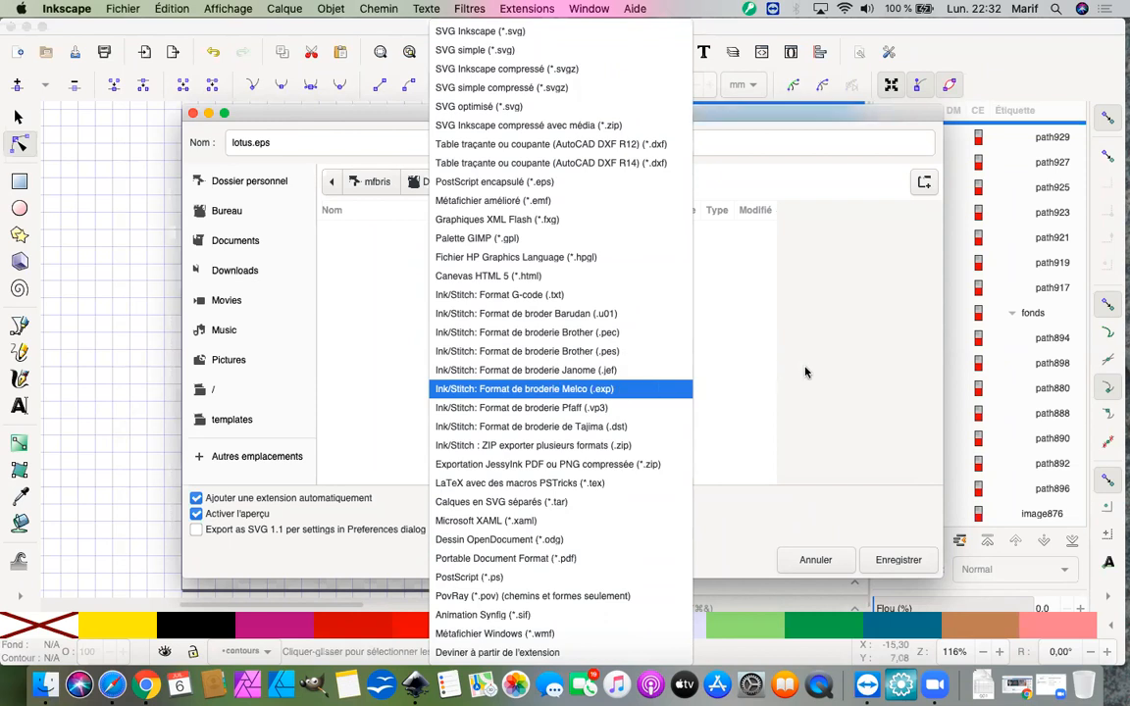
{"action": "left_click", "coordinate": [927, 480]}
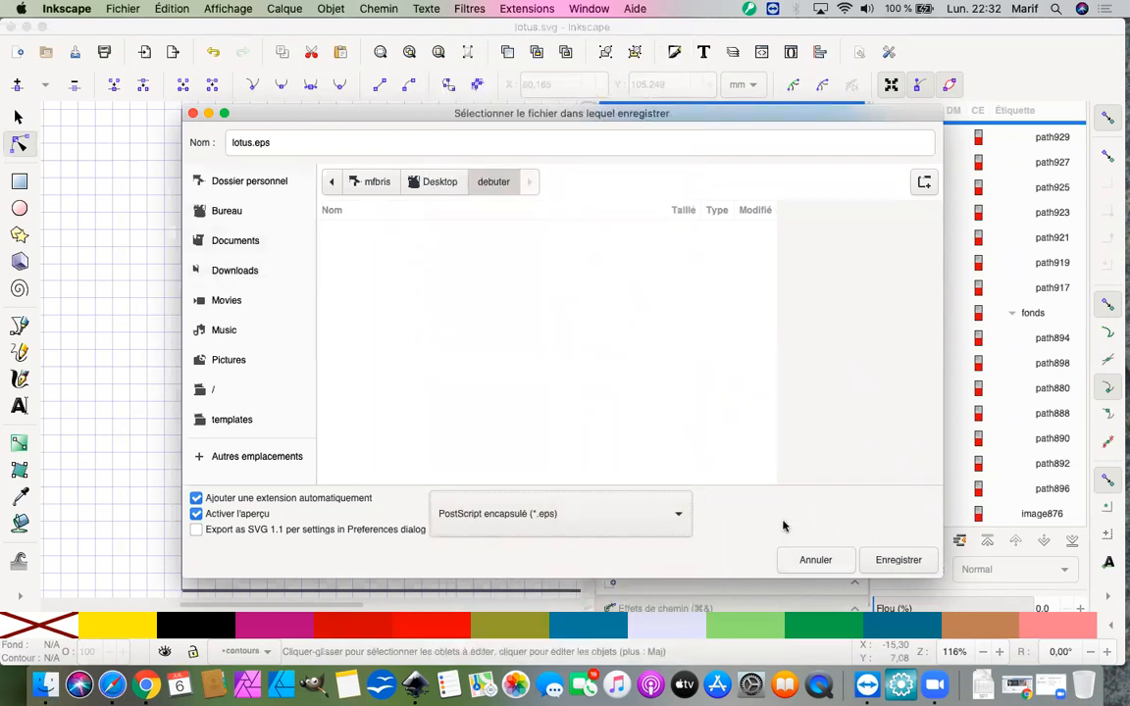
{"action": "left_click", "coordinate": [815, 560]}
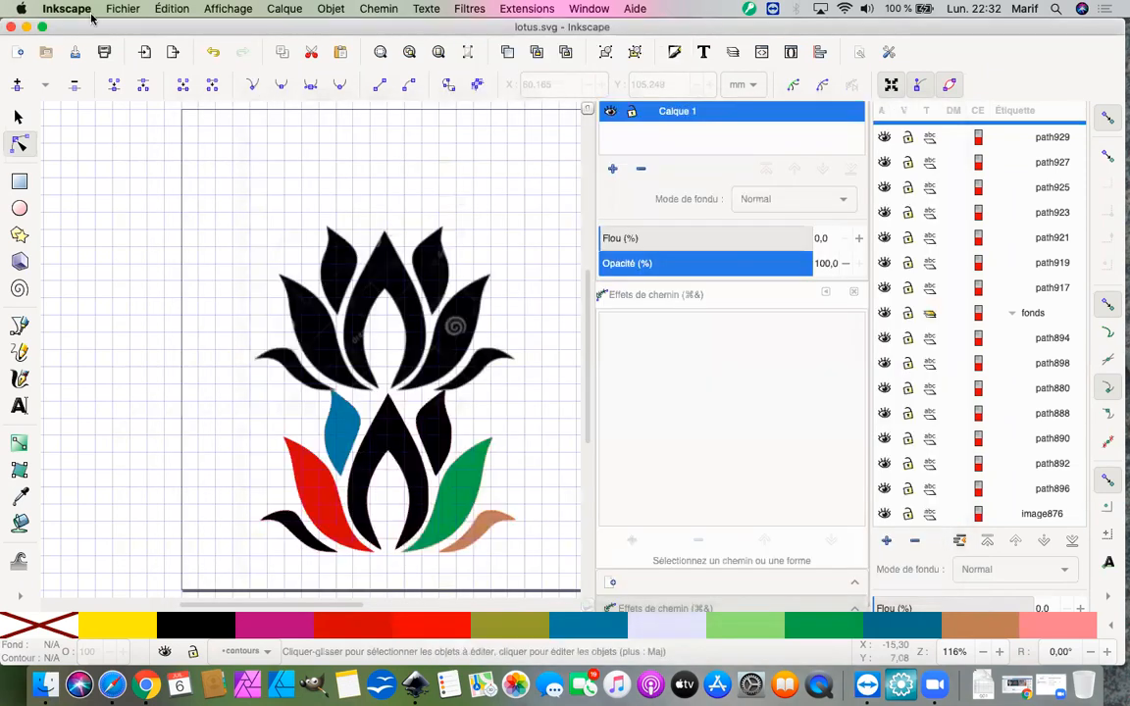
Step: Reopen the Save As dialog and check which Ink/Stitch embroidery formats are offered
{"action": "left_click", "coordinate": [121, 9]}
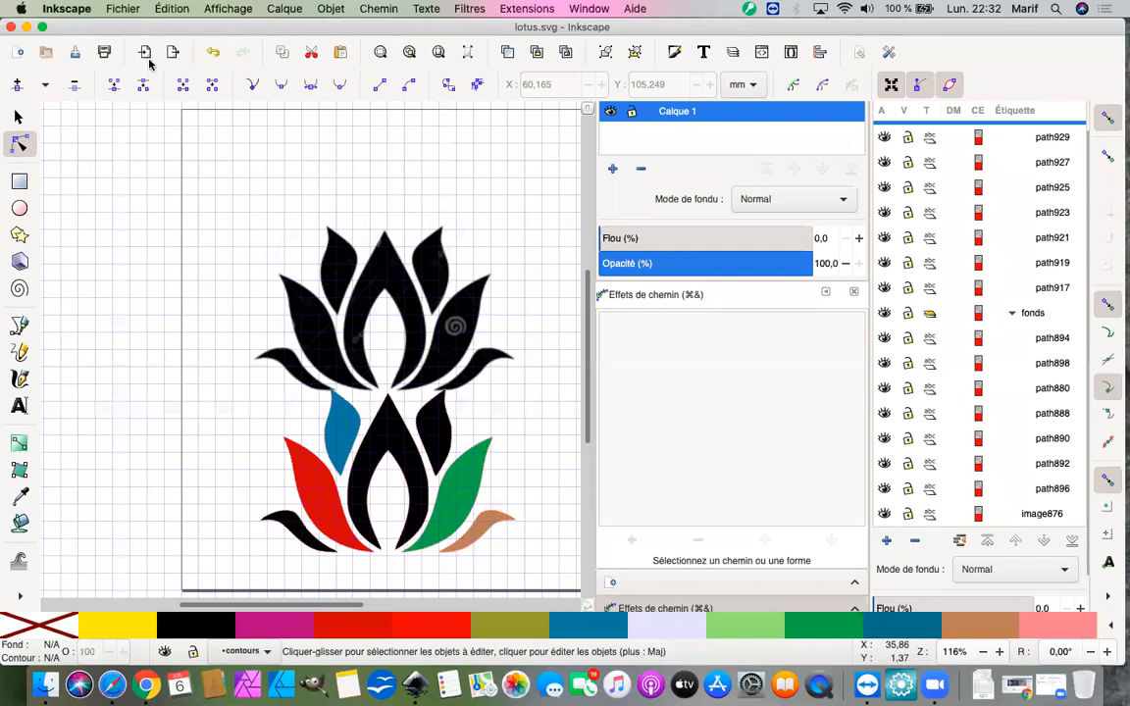
{"action": "left_click", "coordinate": [164, 116]}
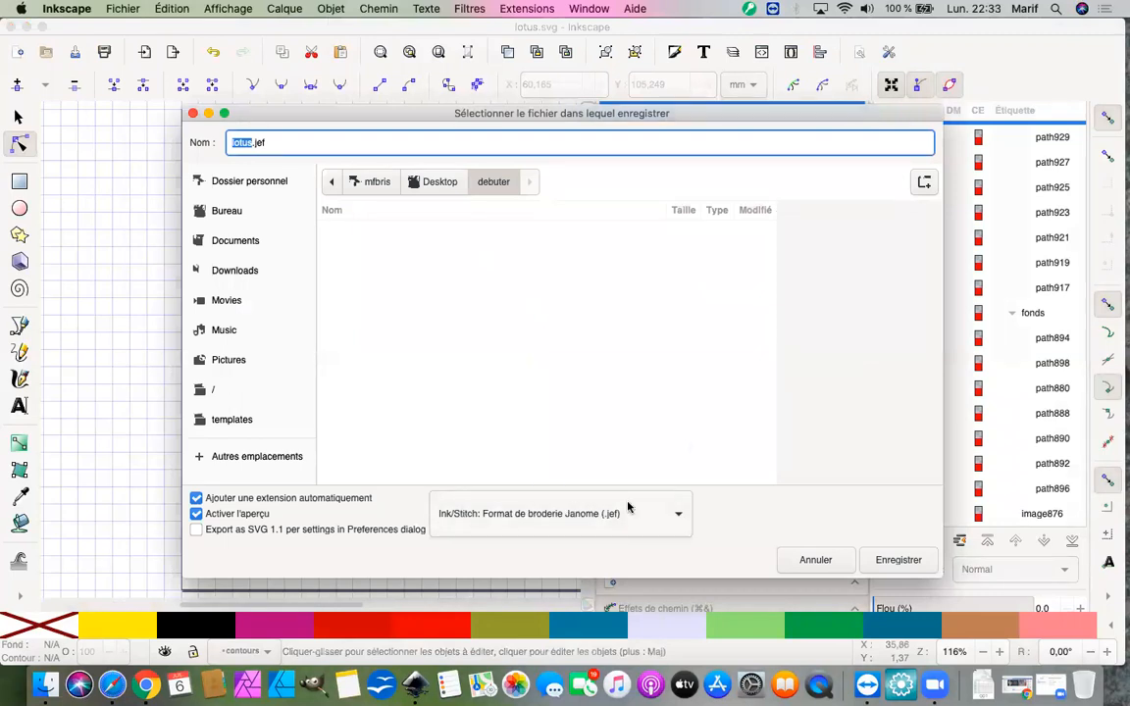
{"action": "left_click", "coordinate": [676, 514]}
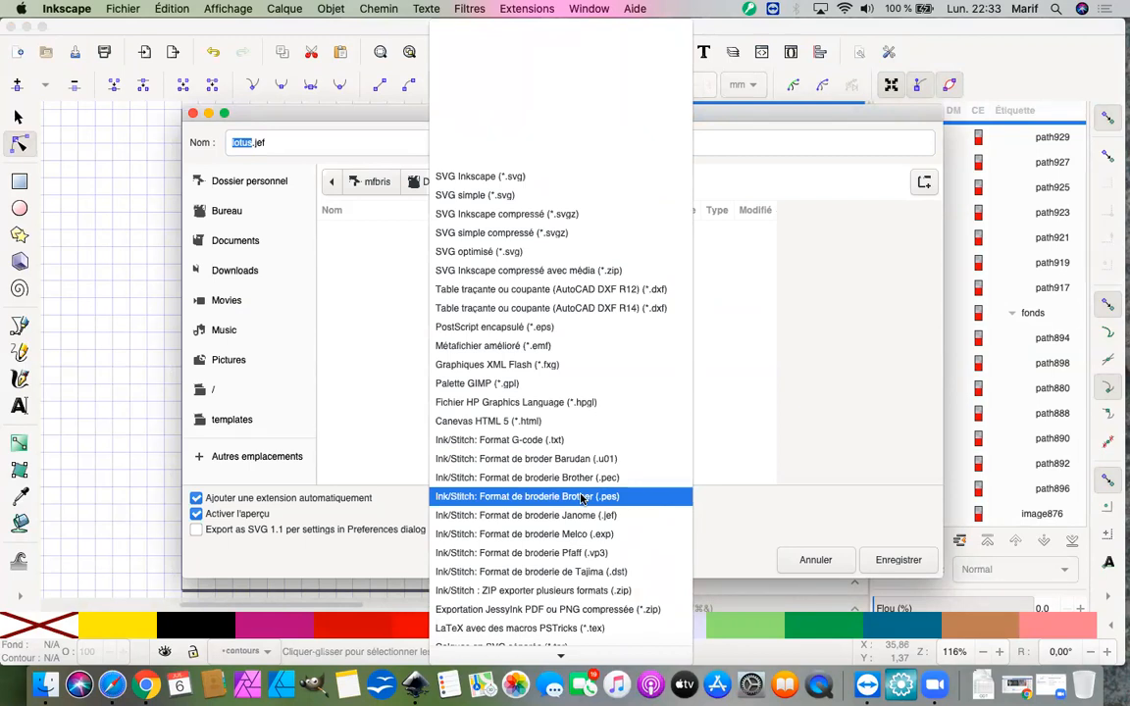
{"action": "left_click", "coordinate": [769, 456]}
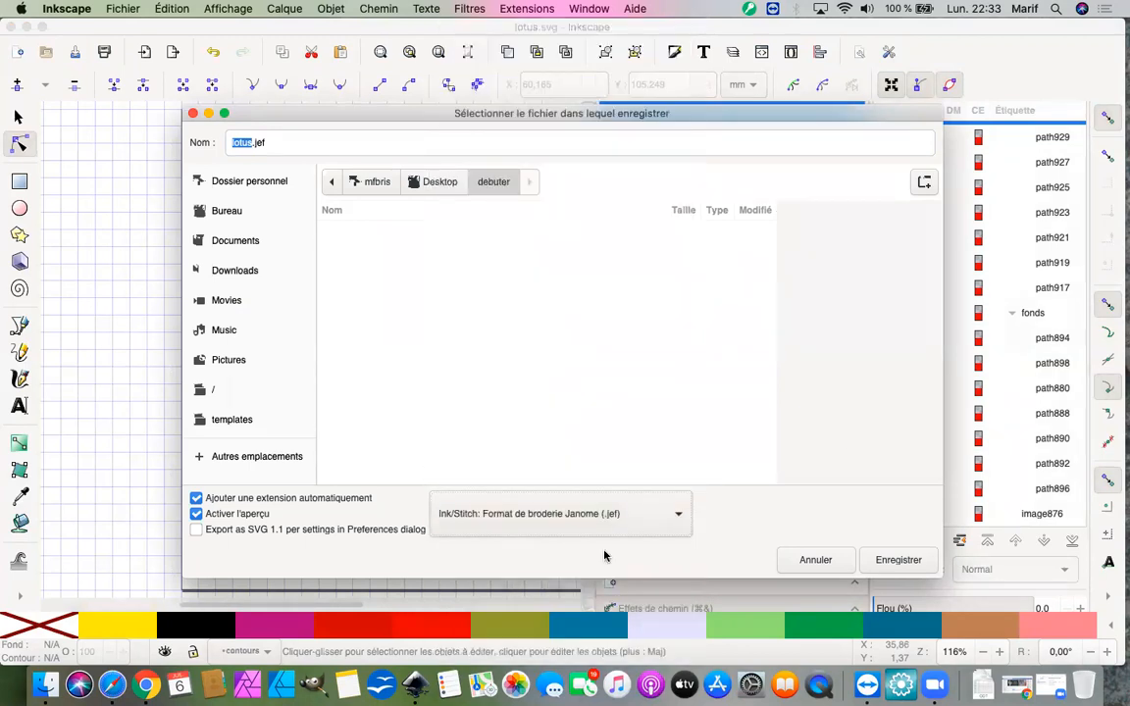
Step: Try naming the file lotus.xxx with the Ink/Stitch Brother (.pes) format, and cancel the save
{"action": "left_click", "coordinate": [283, 142]}
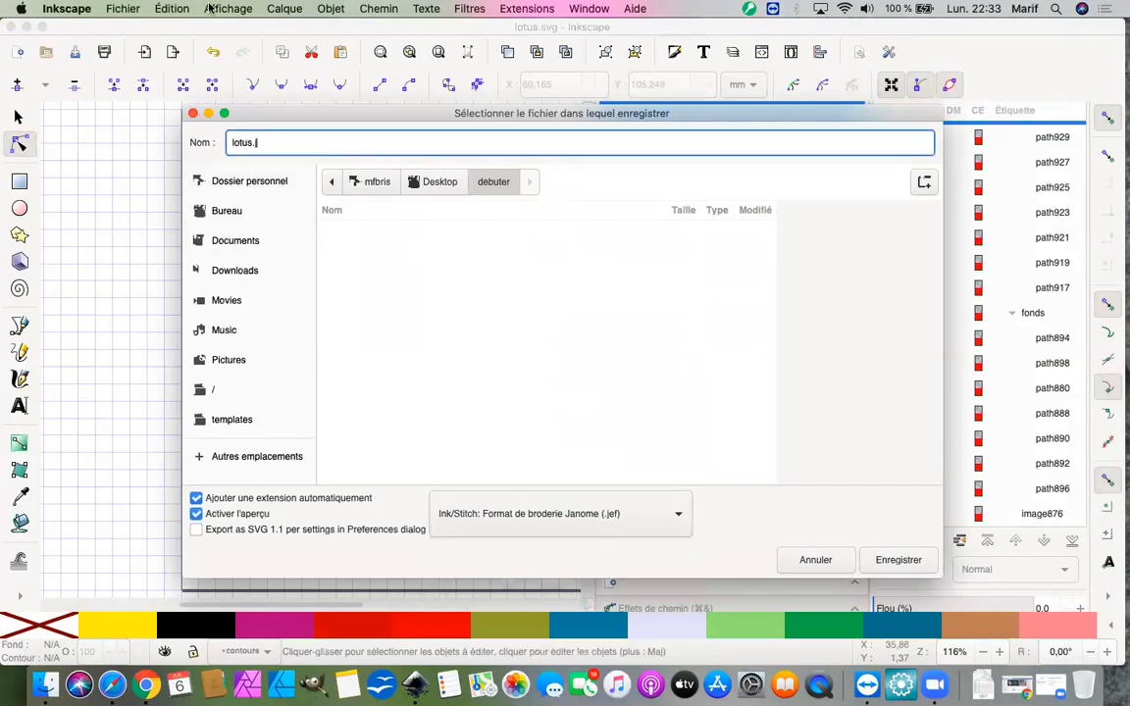
{"action": "key", "text": "BackSpace"}
{"action": "type", "text": "pes"}
{"action": "key", "text": "BackSpace"}
{"action": "type", "text": "xx"}
{"action": "left_click", "coordinate": [676, 514]}
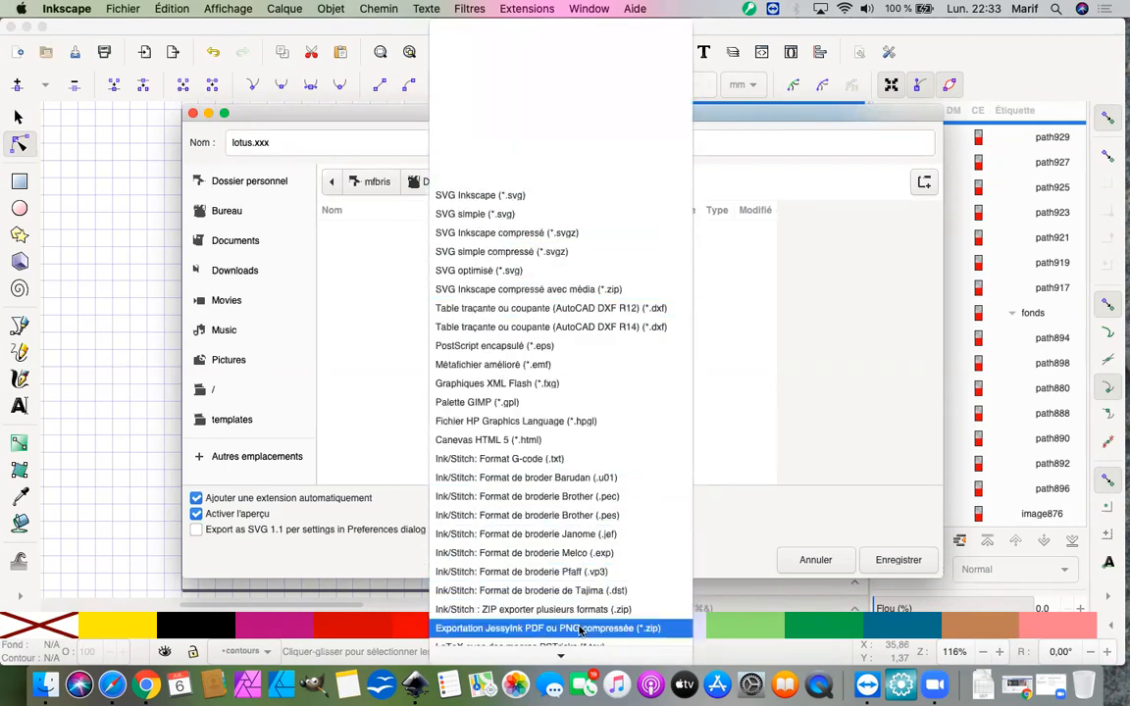
{"action": "mouse_move", "coordinate": [592, 658]}
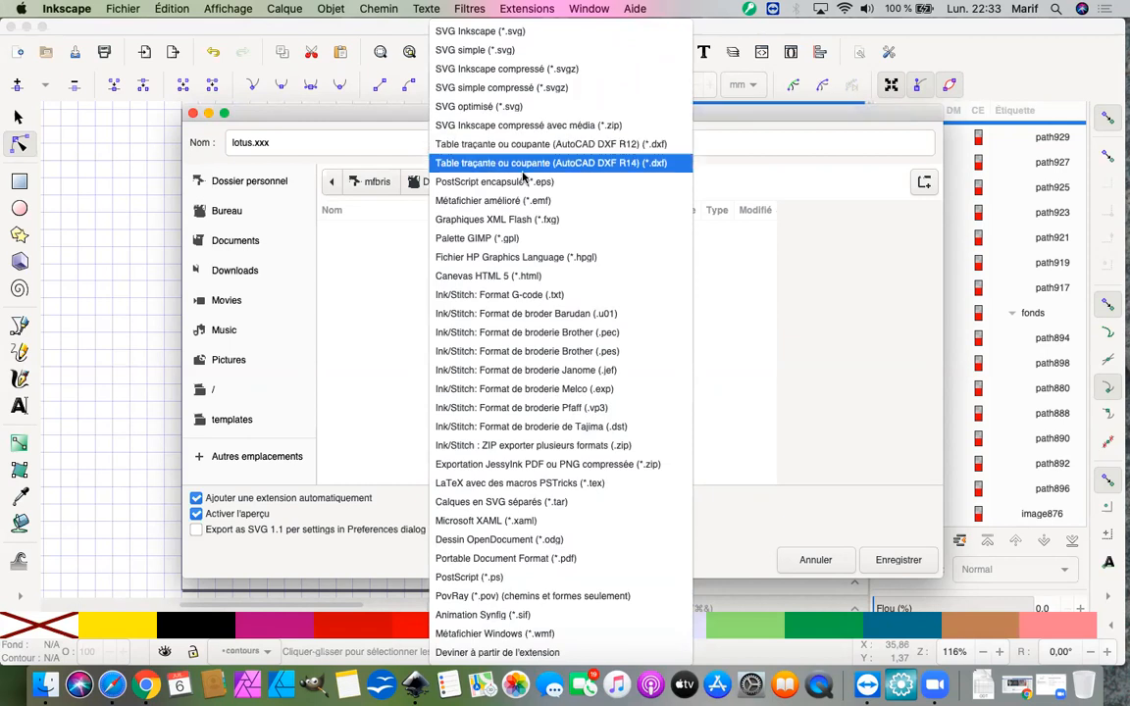
{"action": "left_click", "coordinate": [820, 347]}
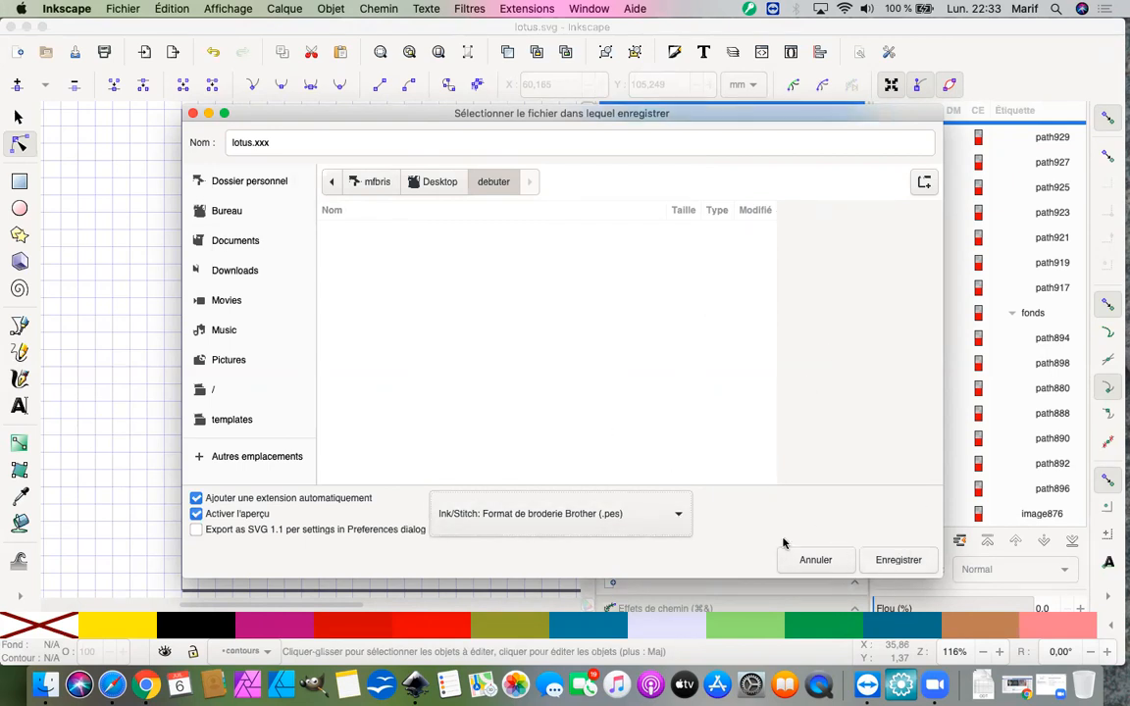
{"action": "left_click", "coordinate": [815, 558]}
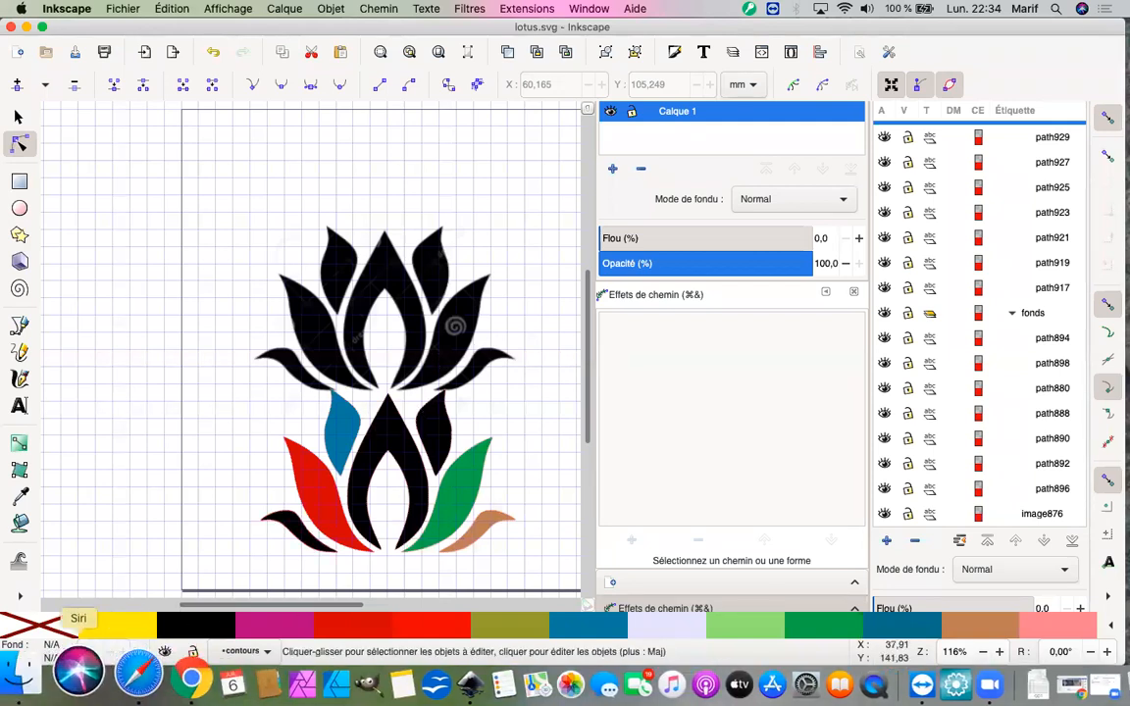
Step: Switch to Finder, open the debuter folder on the Desktop, preview the lotus image, and close the window
{"action": "right_click", "coordinate": [43, 684]}
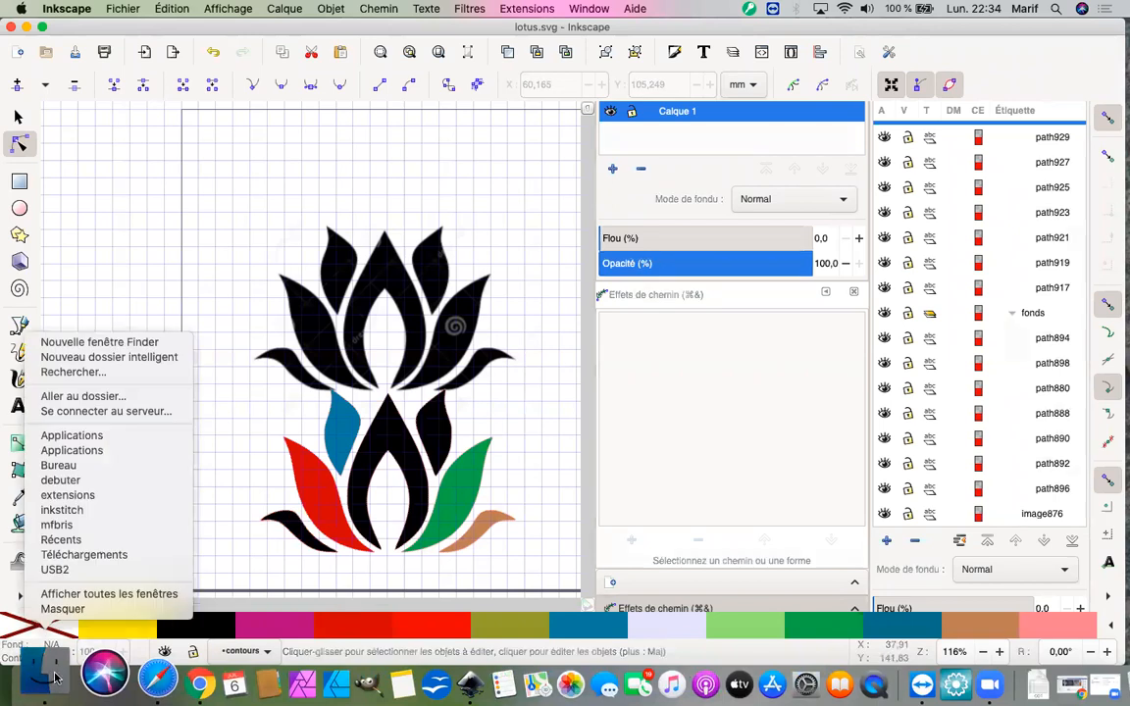
{"action": "left_click", "coordinate": [32, 673]}
{"action": "right_click", "coordinate": [33, 673]}
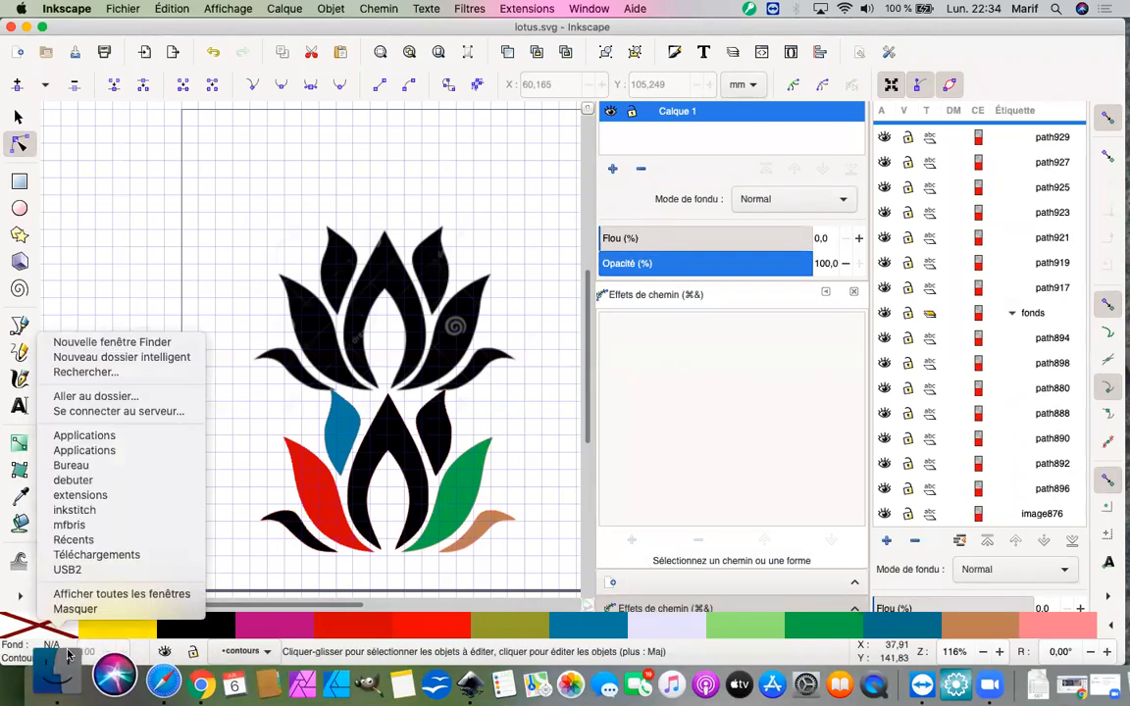
{"action": "left_click", "coordinate": [108, 345]}
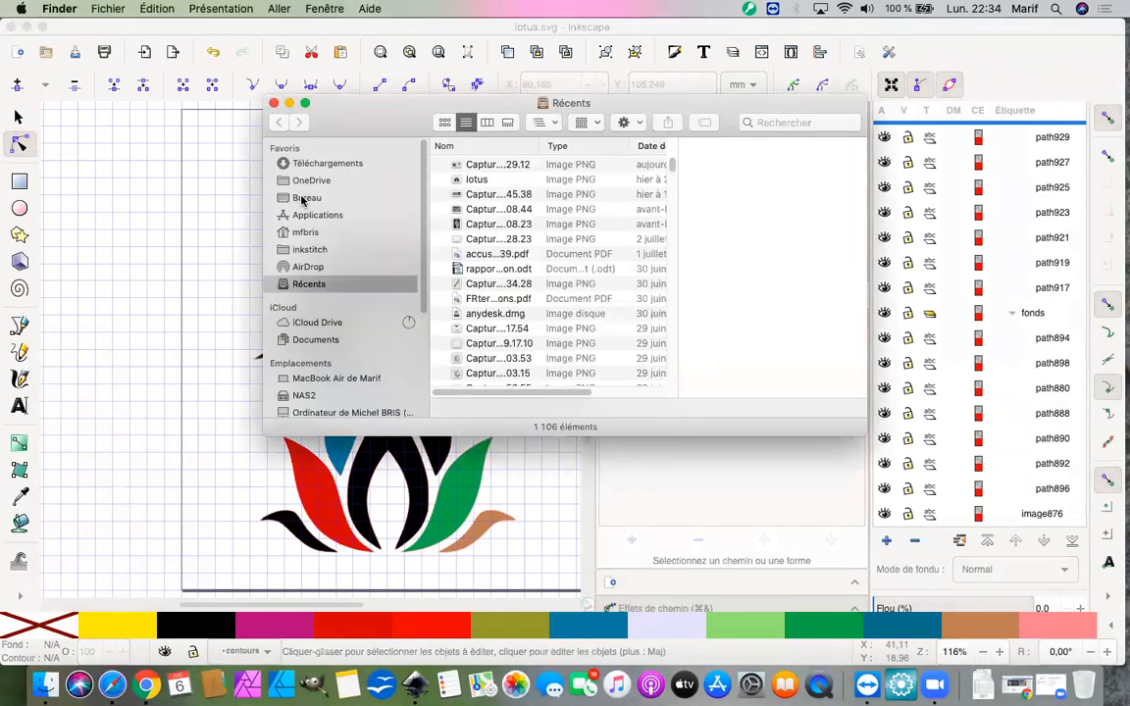
{"action": "left_click", "coordinate": [300, 199]}
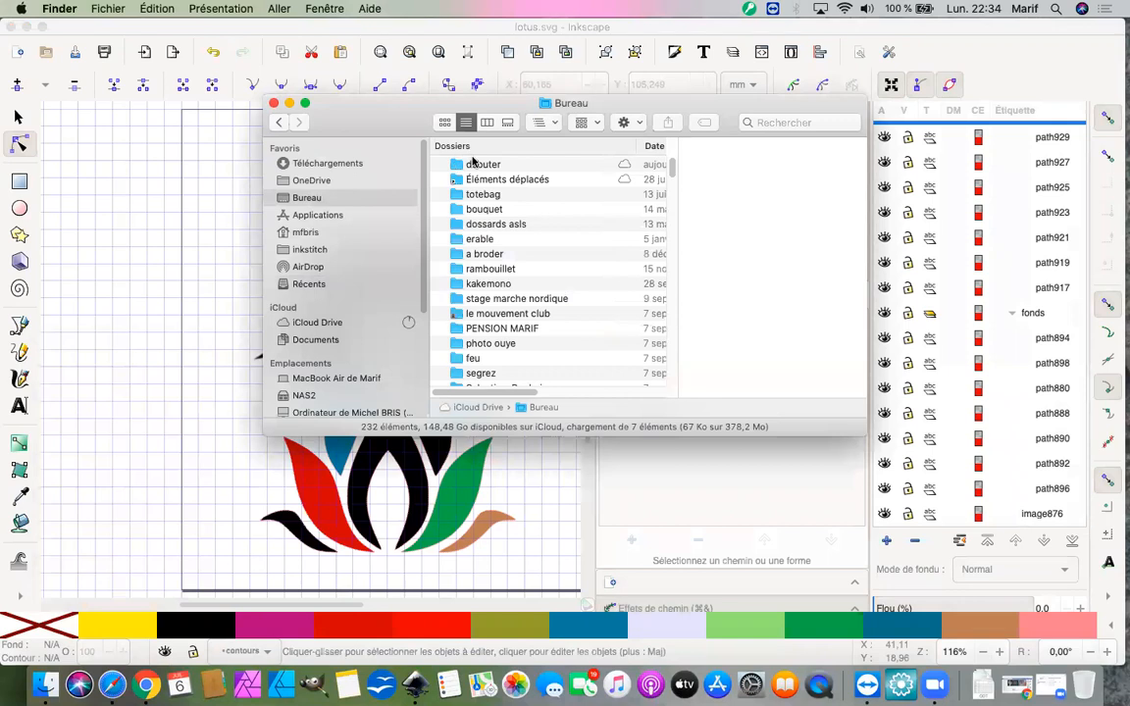
{"action": "double_click", "coordinate": [473, 164]}
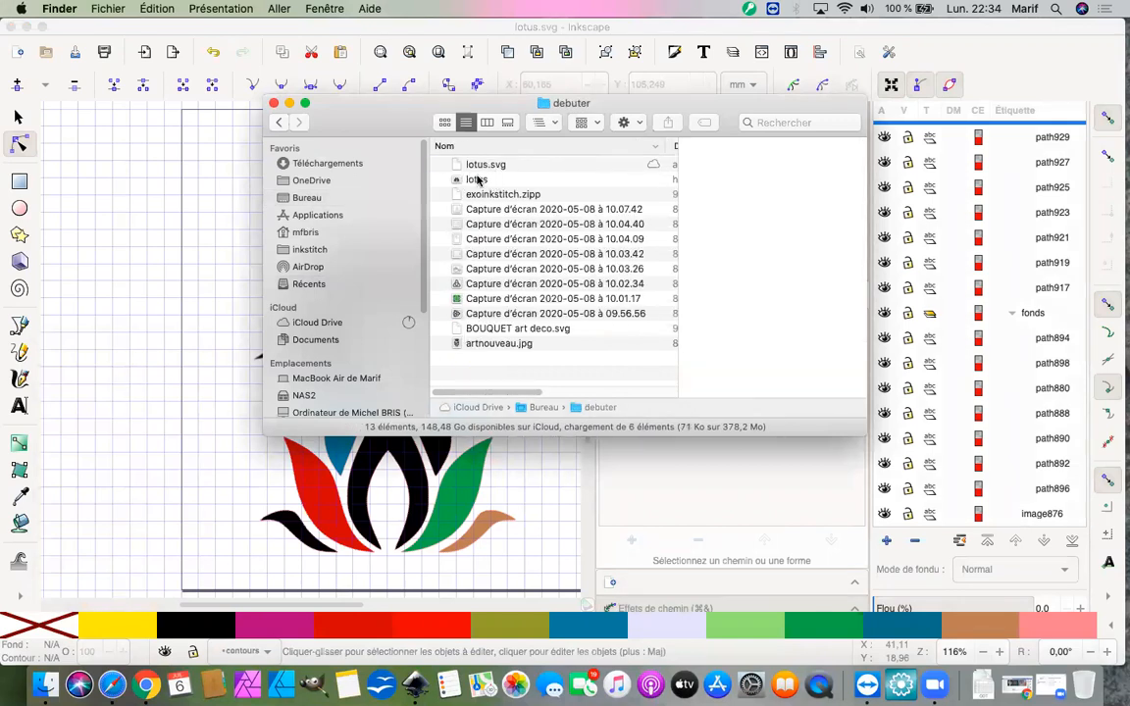
{"action": "left_click", "coordinate": [478, 181]}
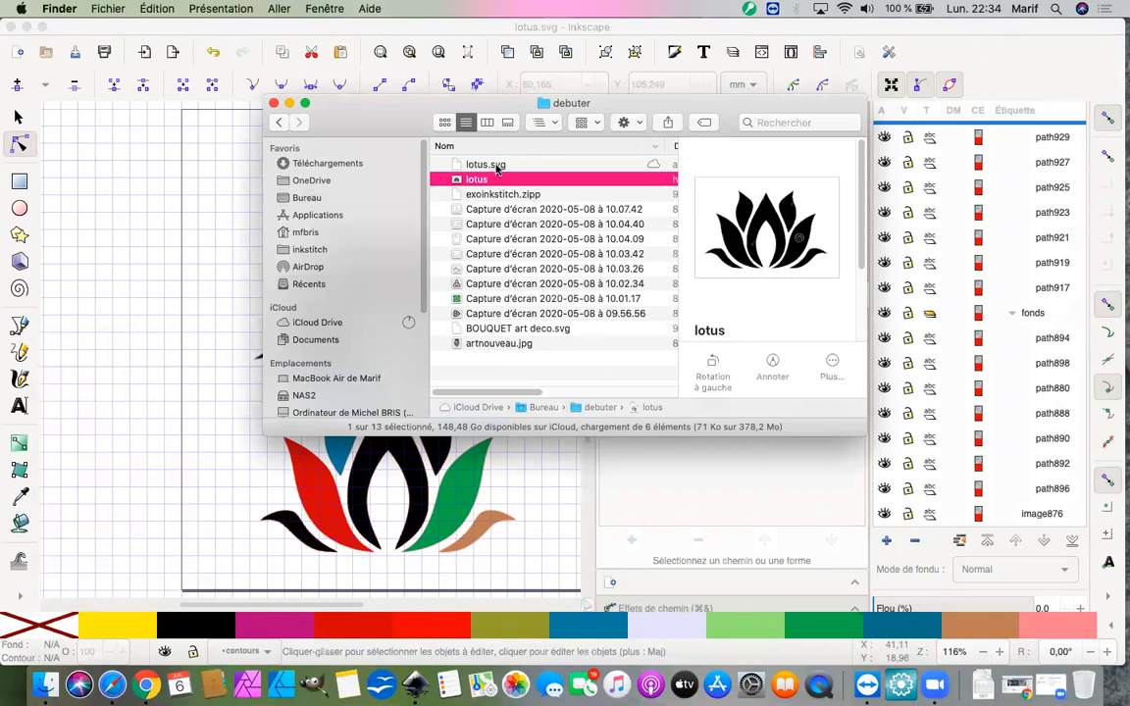
{"action": "left_click", "coordinate": [274, 103]}
{"action": "left_click", "coordinate": [101, 11]}
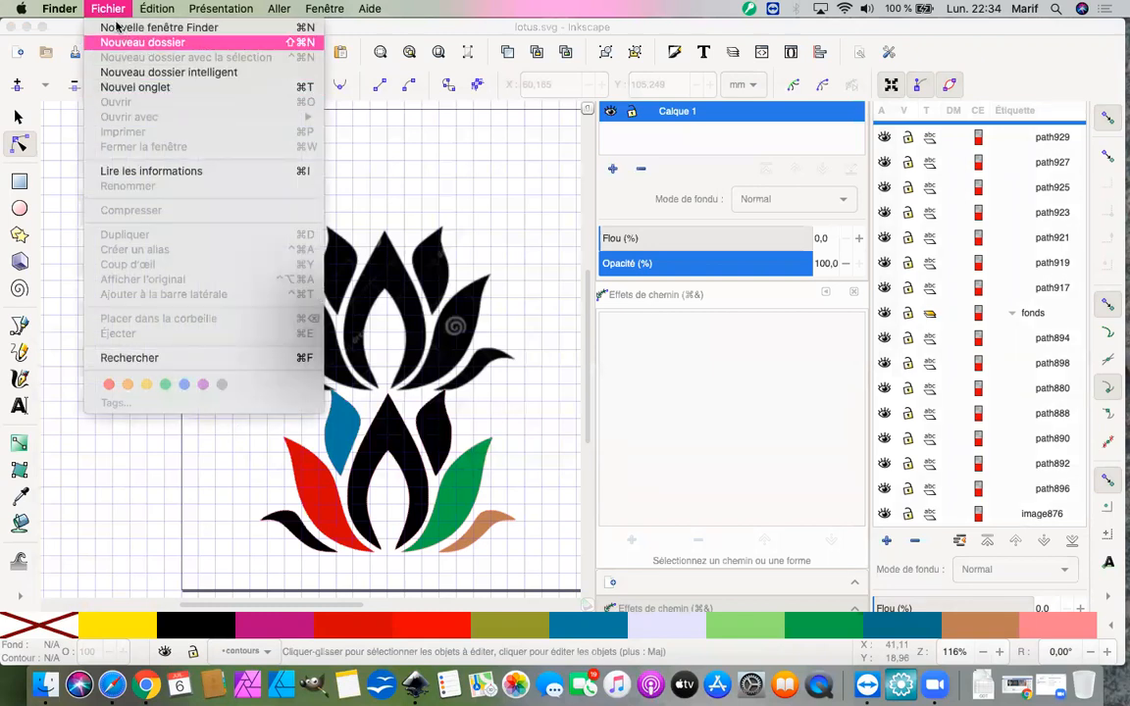
{"action": "left_click", "coordinate": [434, 152]}
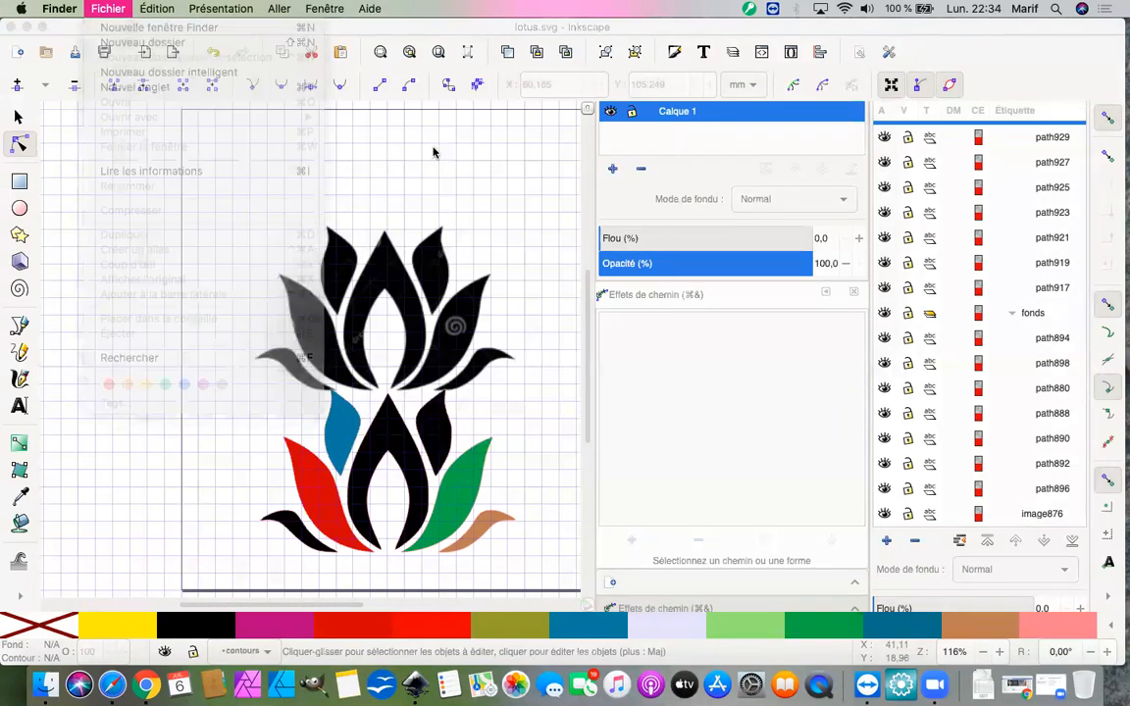
Step: Save the design as lotus.jef in the debuter folder, in the Ink/Stitch Janome embroidery format
{"action": "left_click", "coordinate": [122, 8]}
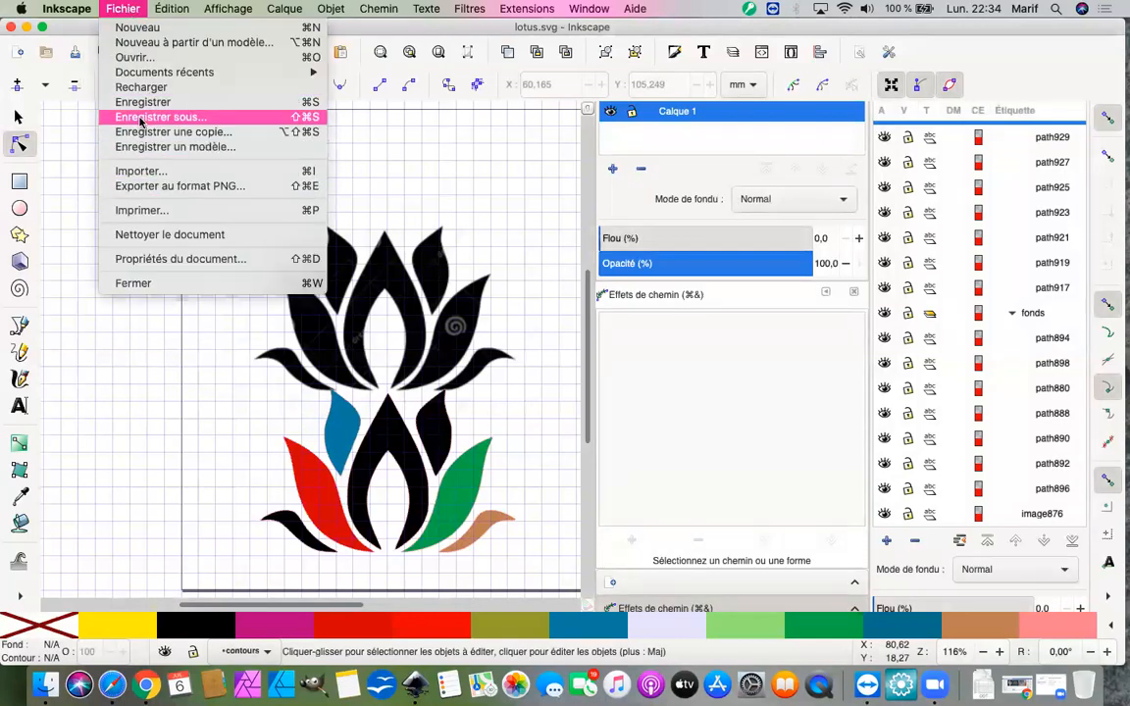
{"action": "left_click", "coordinate": [143, 117]}
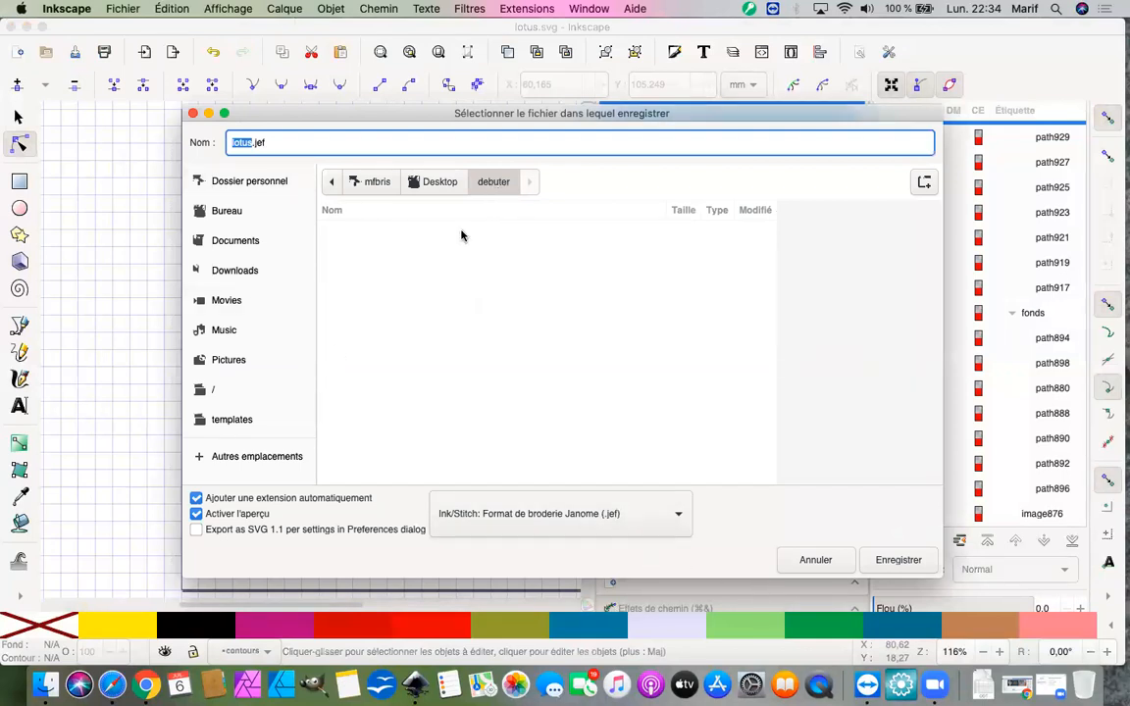
{"action": "left_click", "coordinate": [892, 568]}
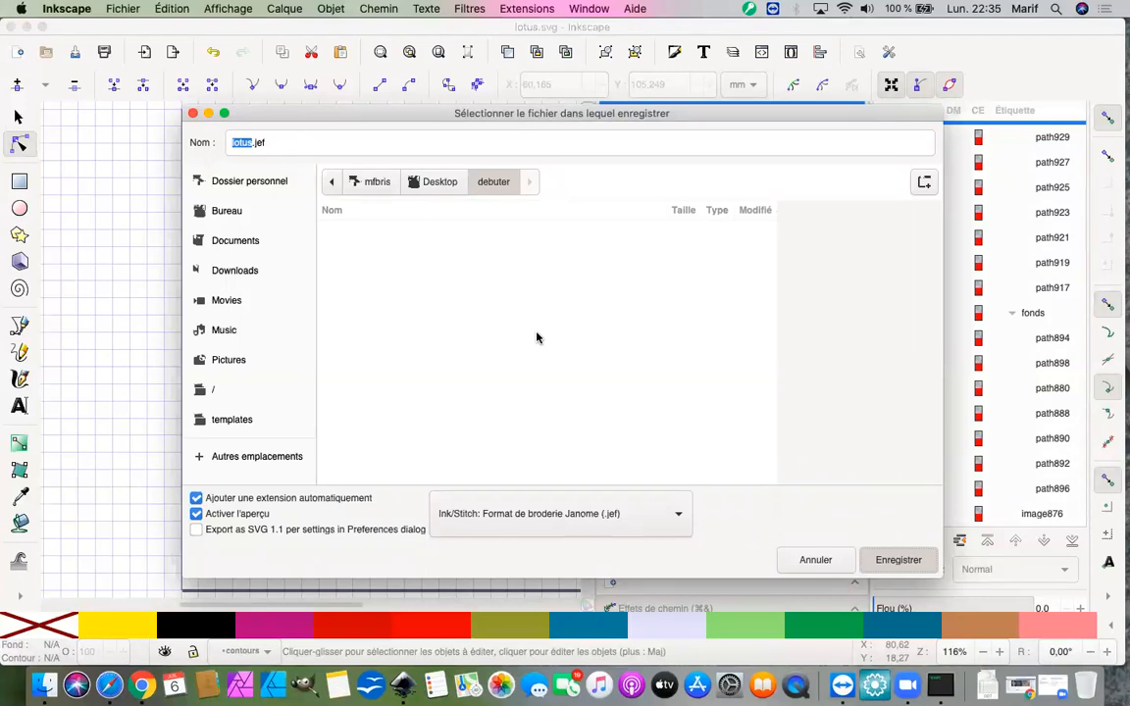
{"action": "key", "text": "Return"}
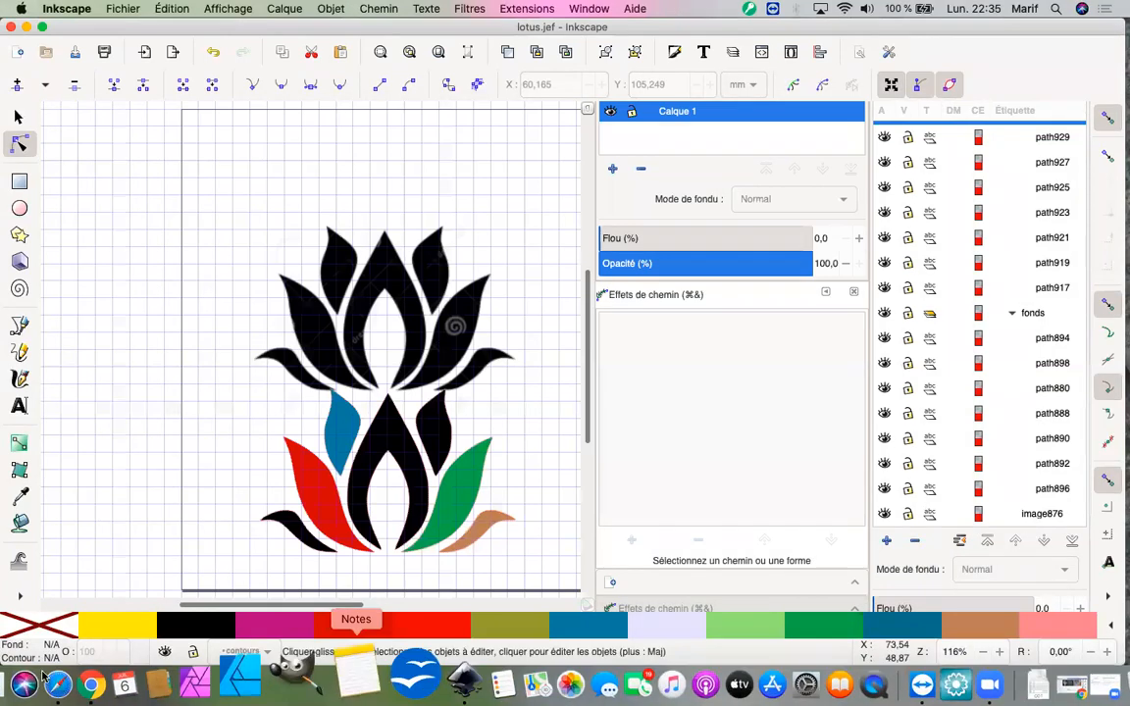
Step: Switch to Finder and open lotus.jef from the debuter folder on the Desktop in Artistic Digitizer
{"action": "right_click", "coordinate": [39, 684]}
{"action": "left_click", "coordinate": [84, 317]}
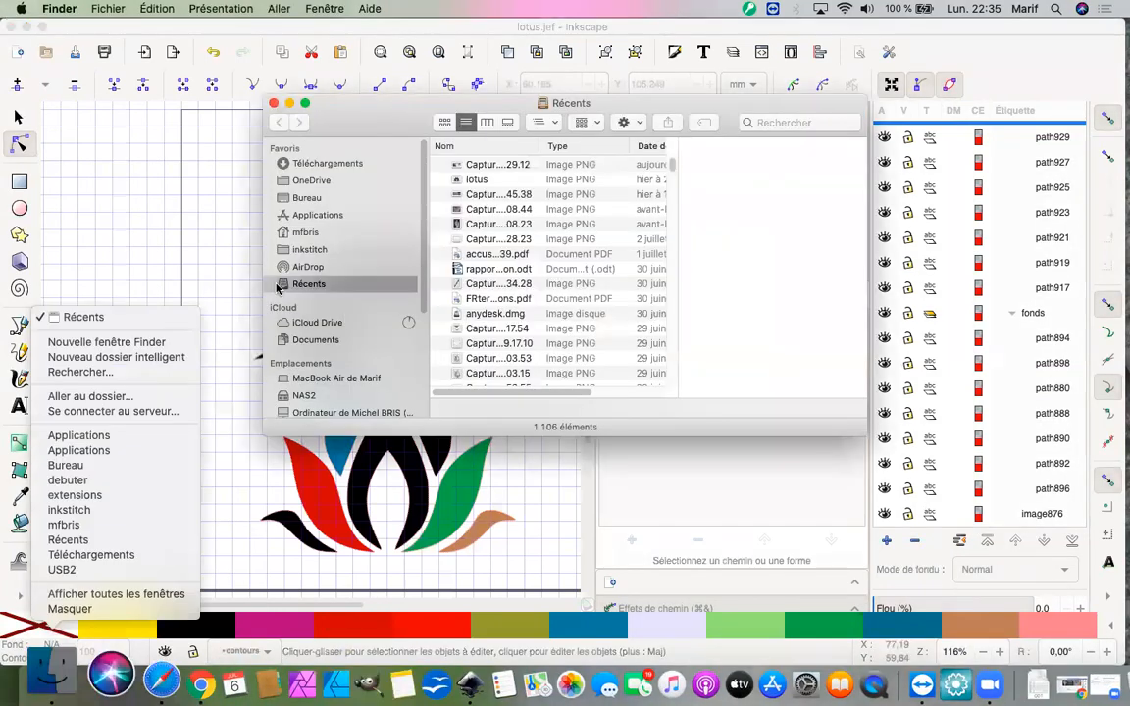
{"action": "left_click", "coordinate": [310, 199]}
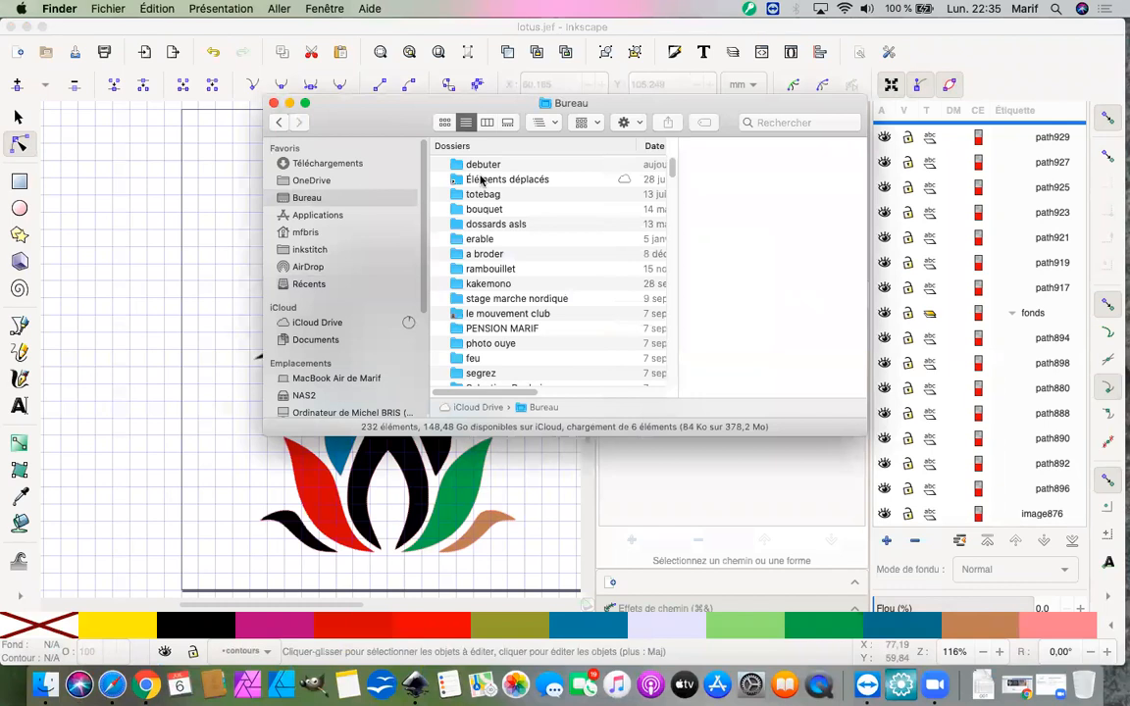
{"action": "double_click", "coordinate": [493, 166]}
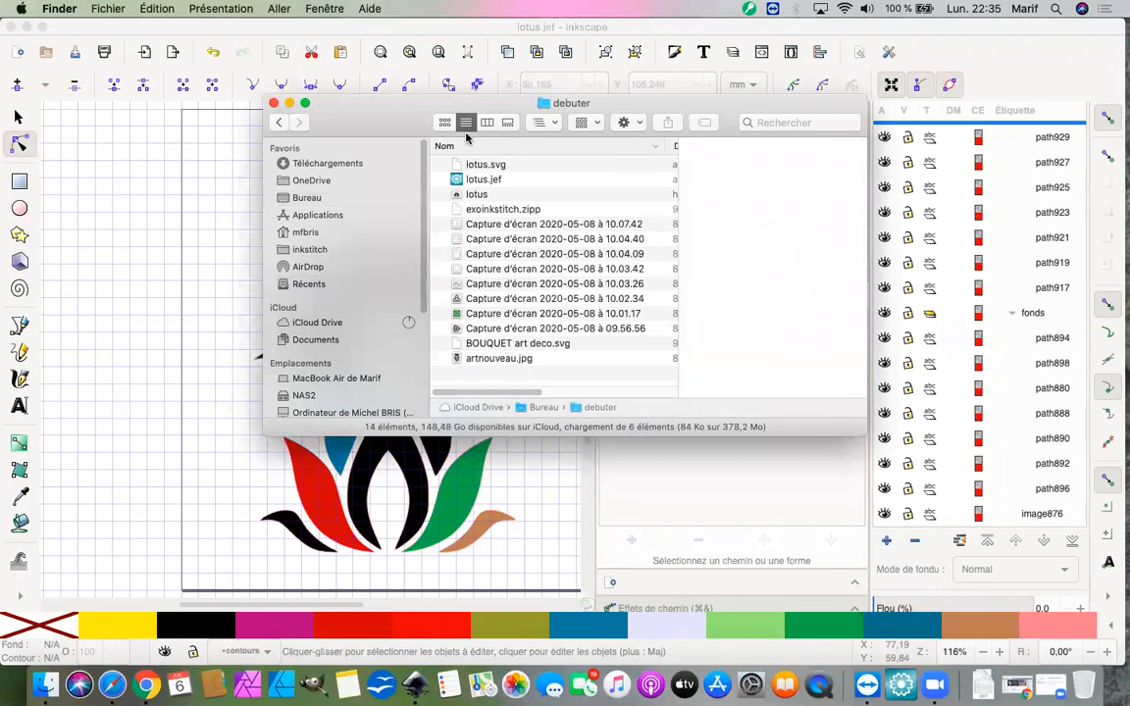
{"action": "left_click", "coordinate": [475, 180]}
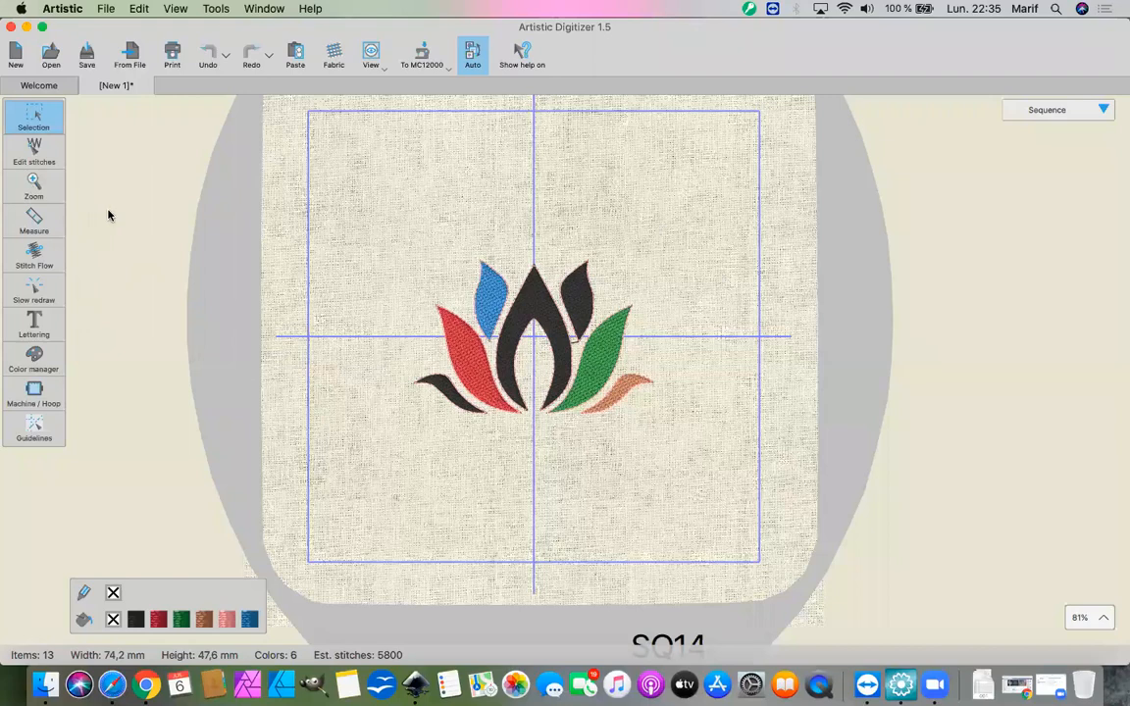
Step: Examine the stitches of the exported lotus up close in the embroidery hoop preview
{"action": "left_click", "coordinate": [35, 181]}
{"action": "left_click_drag", "start_coordinate": [335, 194], "coordinate": [641, 401]}
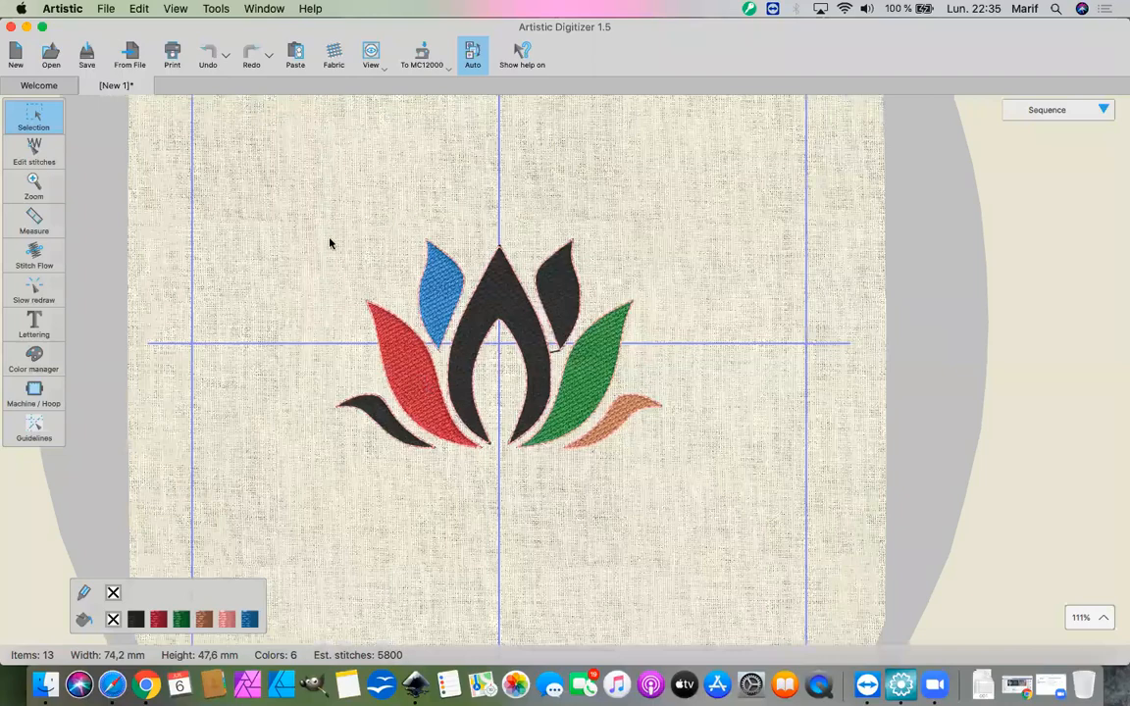
{"action": "scroll", "coordinate": [320, 225], "scroll_direction": "up", "scroll_amount": 5}
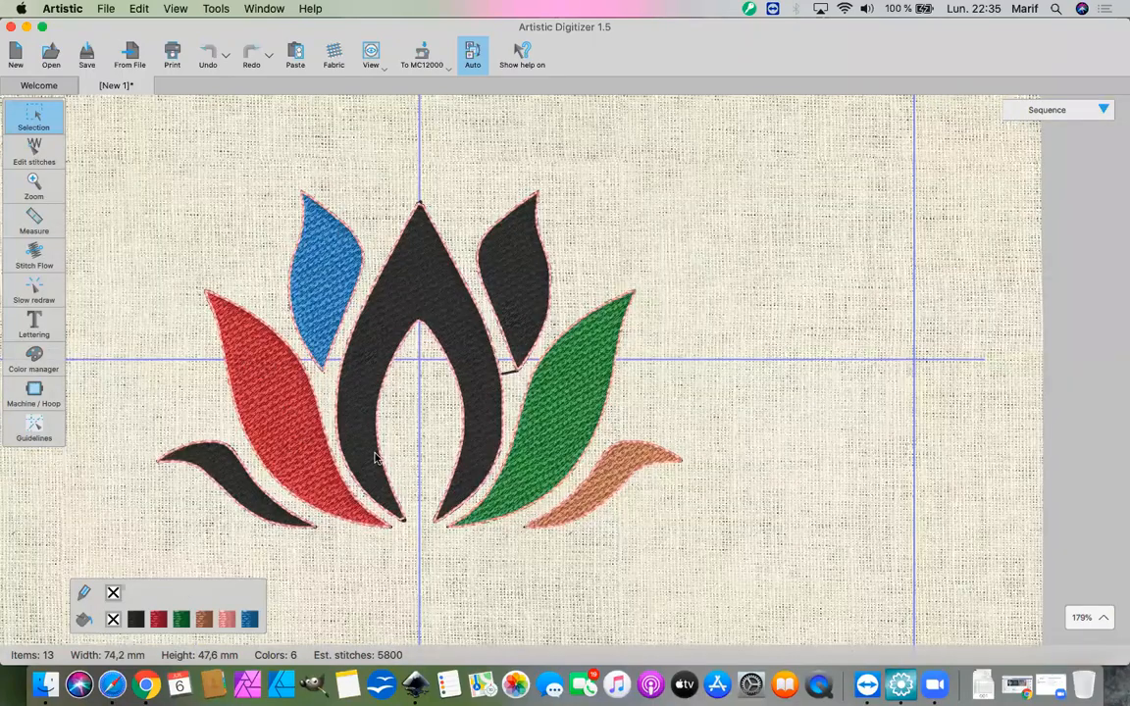
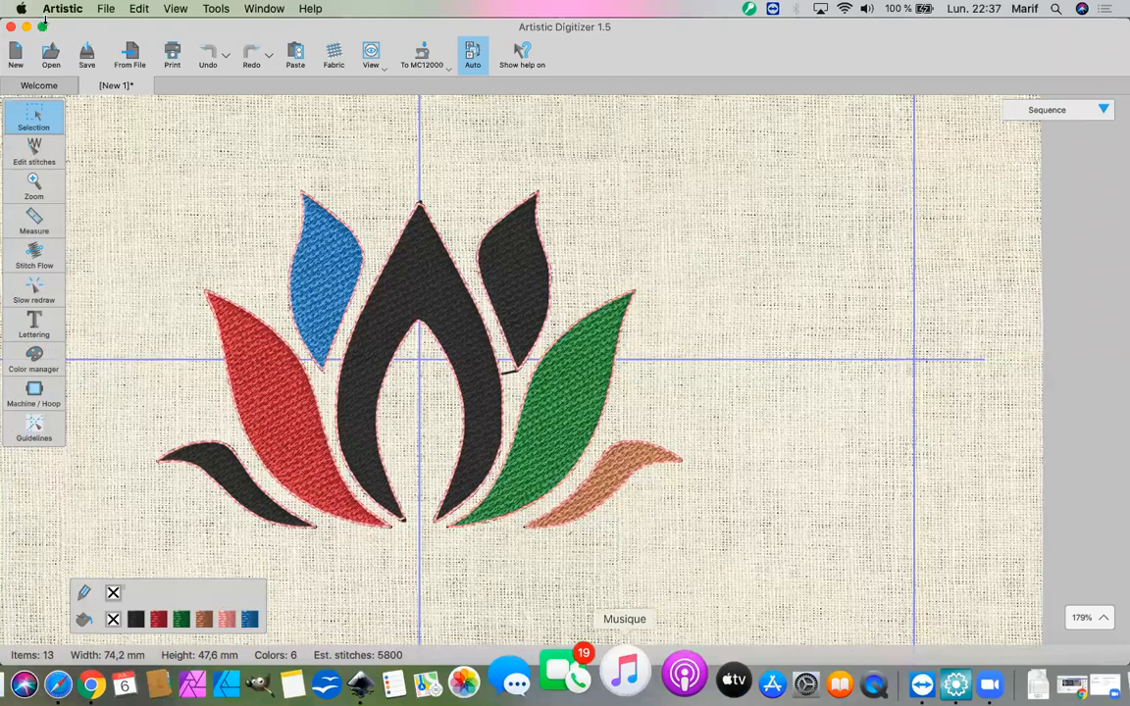
Step: Quit Artistic Digitizer without saving the document, and close the Finder window of the debuter folder
{"action": "left_click", "coordinate": [48, 9]}
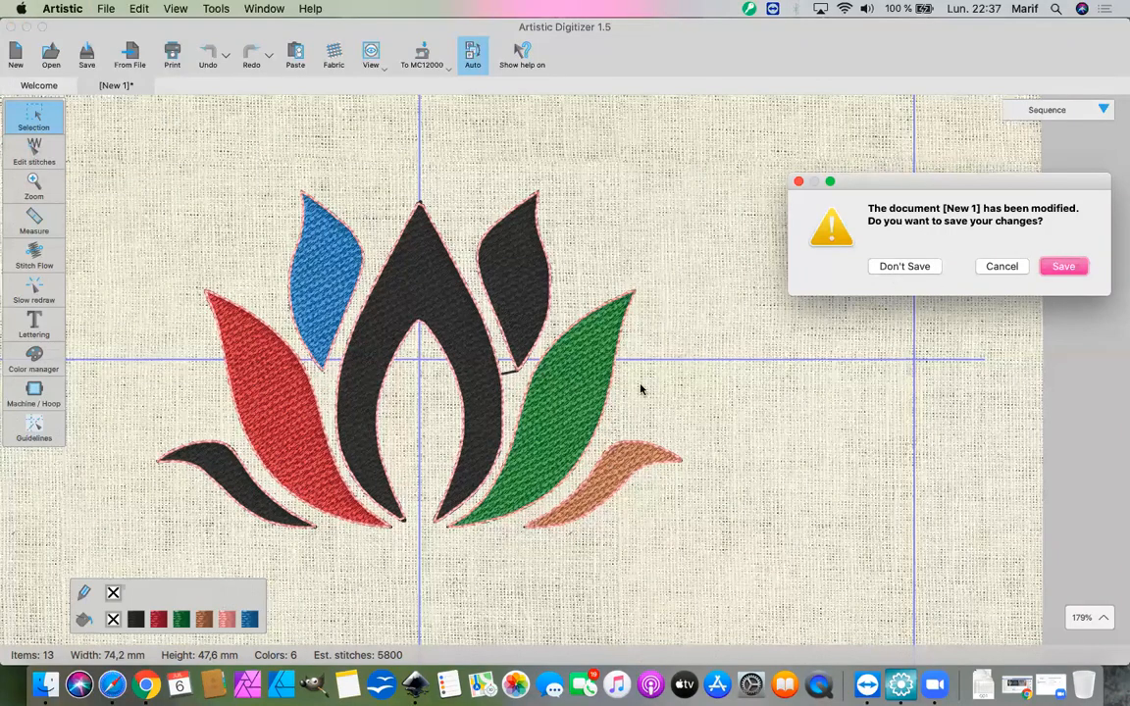
{"action": "left_click", "coordinate": [904, 267]}
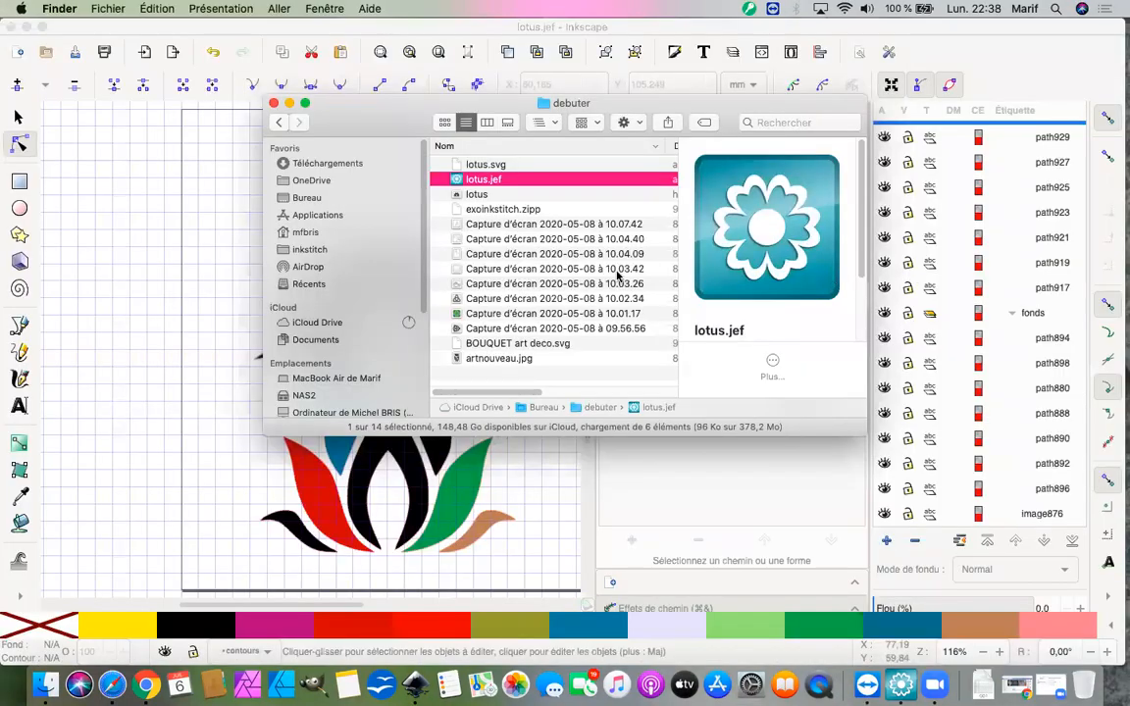
{"action": "left_click", "coordinate": [275, 103]}
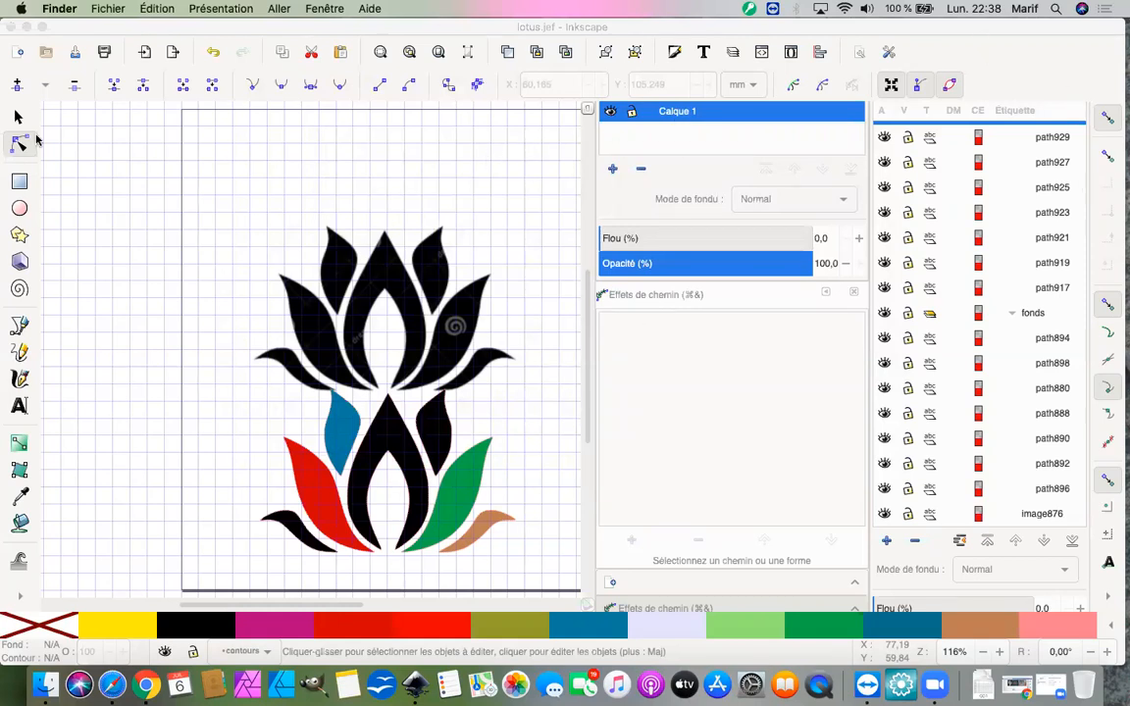
Step: Return to Inkscape and open lotus.jef from the Downloads folder
{"action": "left_click", "coordinate": [104, 12]}
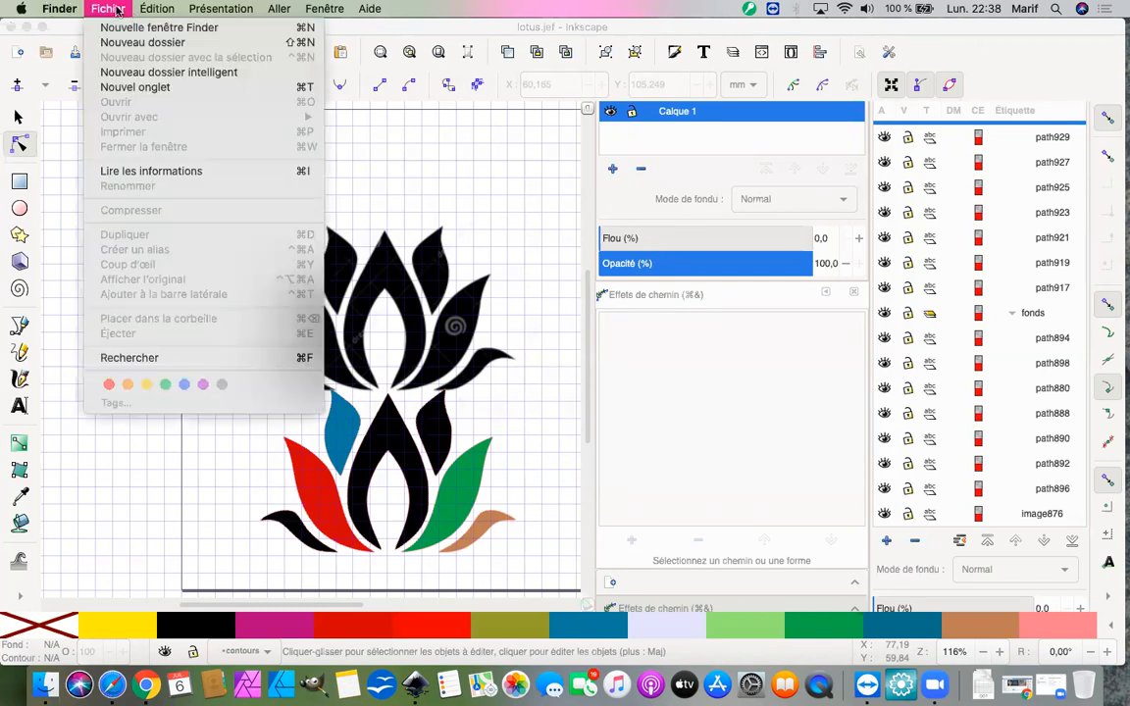
{"action": "left_click", "coordinate": [55, 112]}
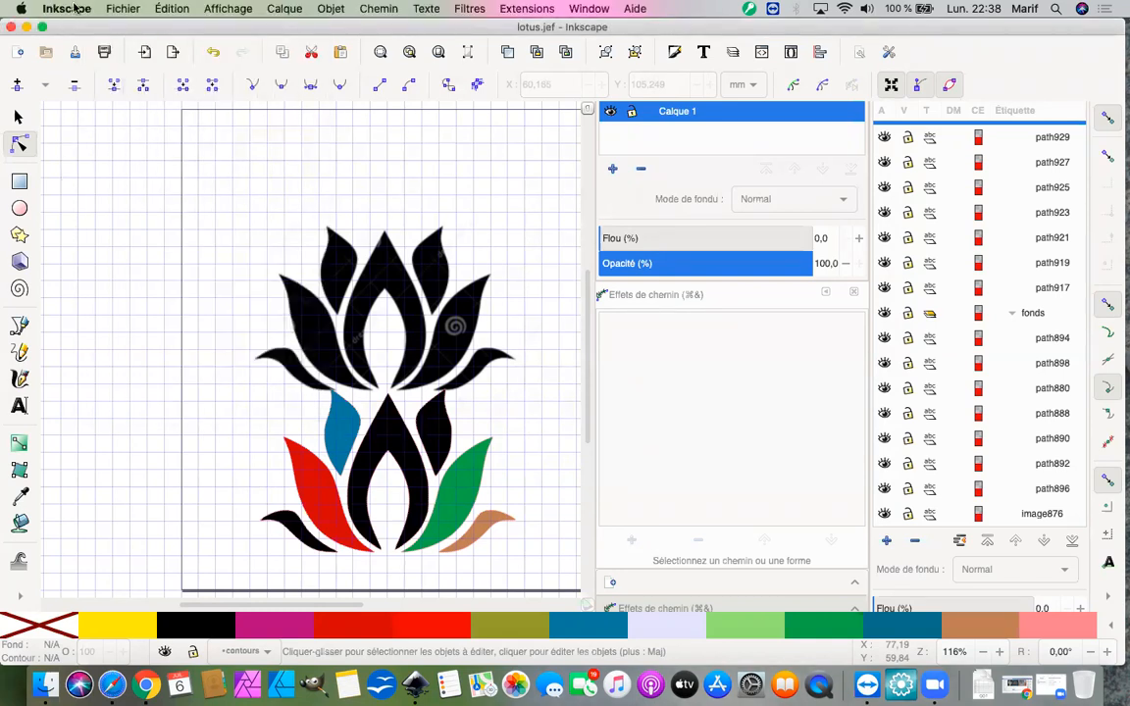
{"action": "left_click", "coordinate": [123, 9]}
{"action": "left_click", "coordinate": [132, 60]}
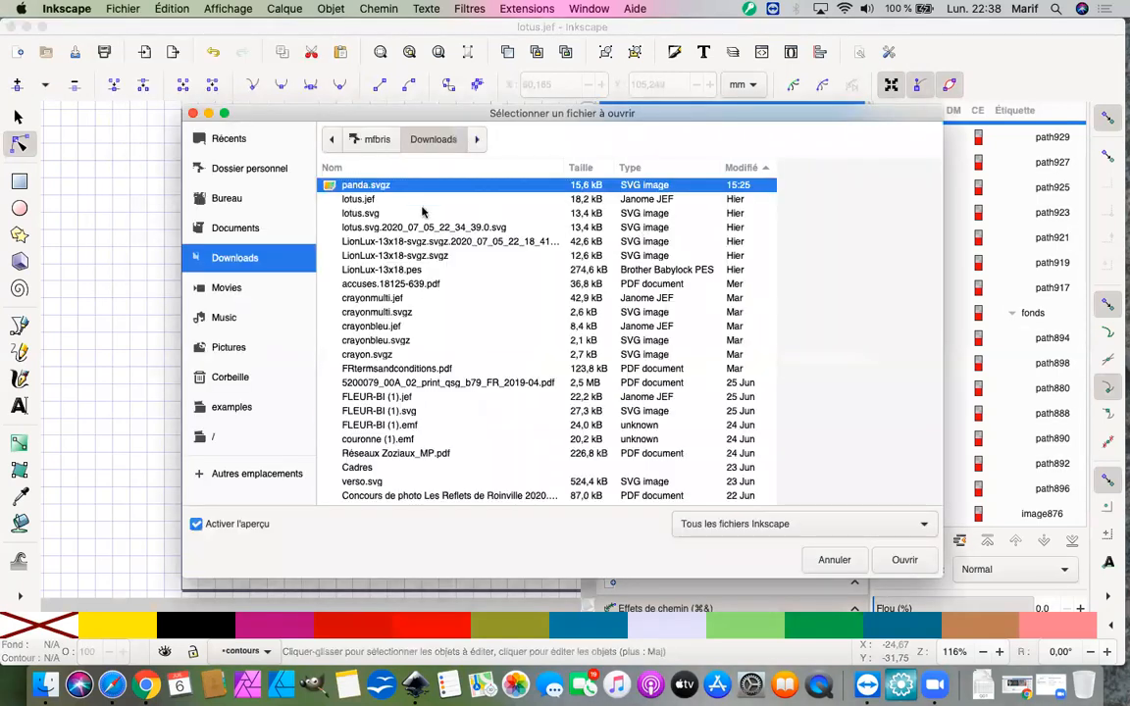
{"action": "left_click", "coordinate": [347, 201]}
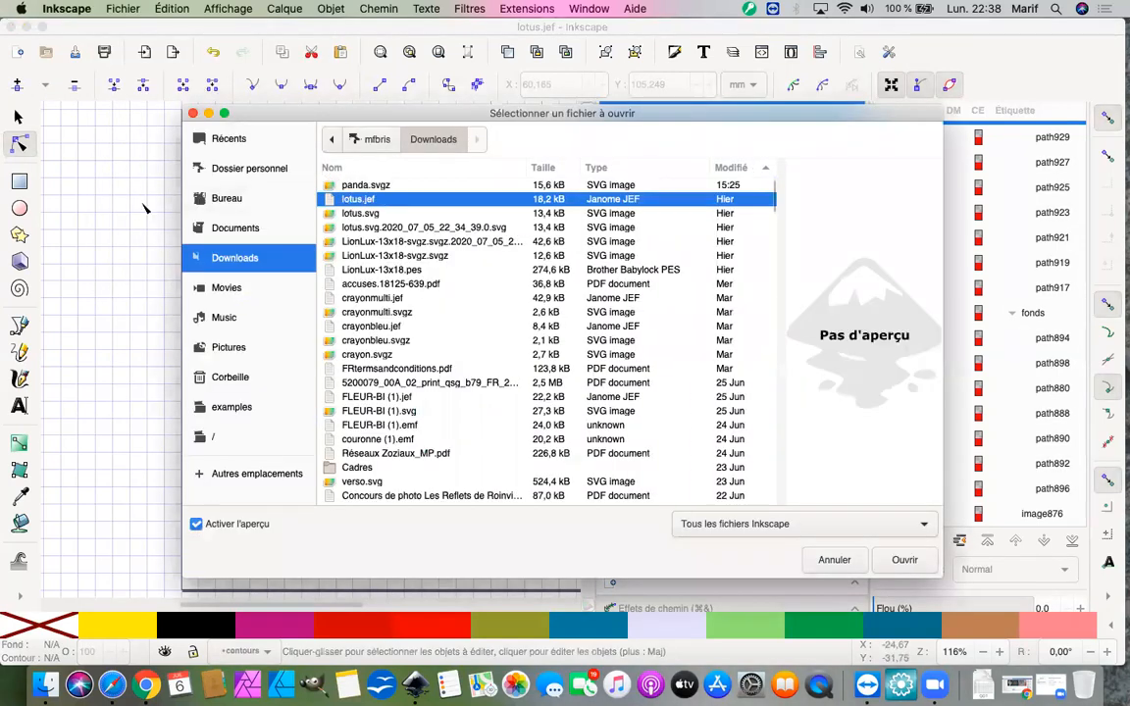
{"action": "left_click", "coordinate": [904, 569]}
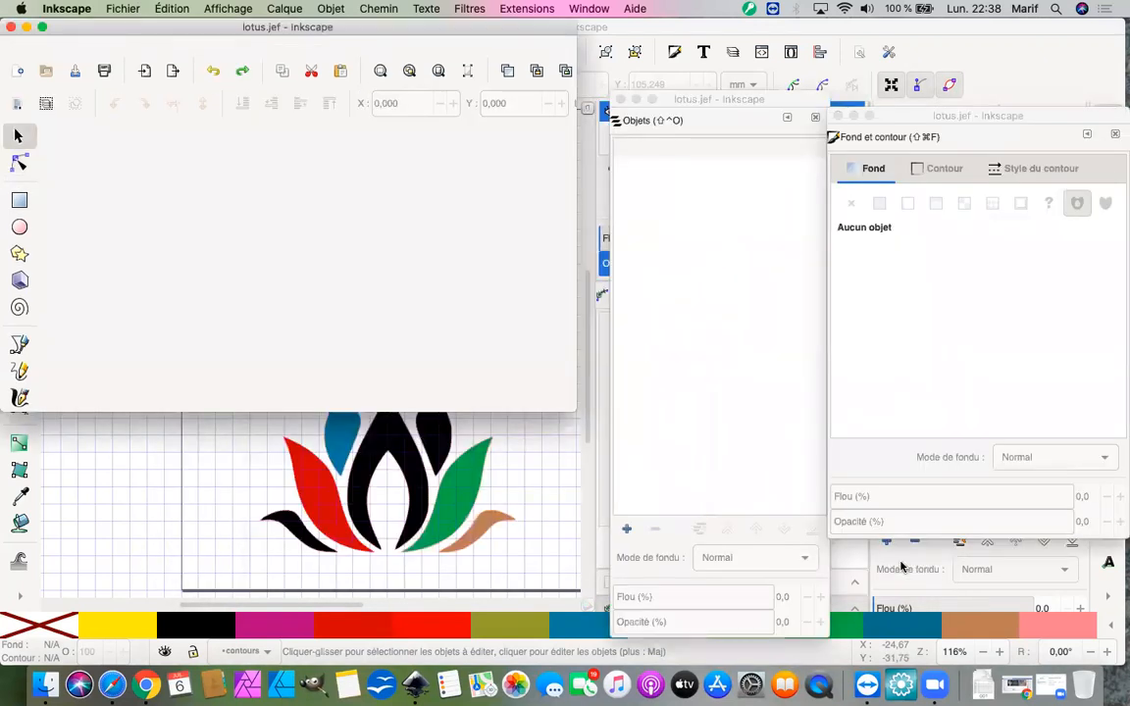
Step: Enlarge the lotus.jef document window and show the stitch nodes of the dark green petals' fill
{"action": "left_click", "coordinate": [577, 414]}
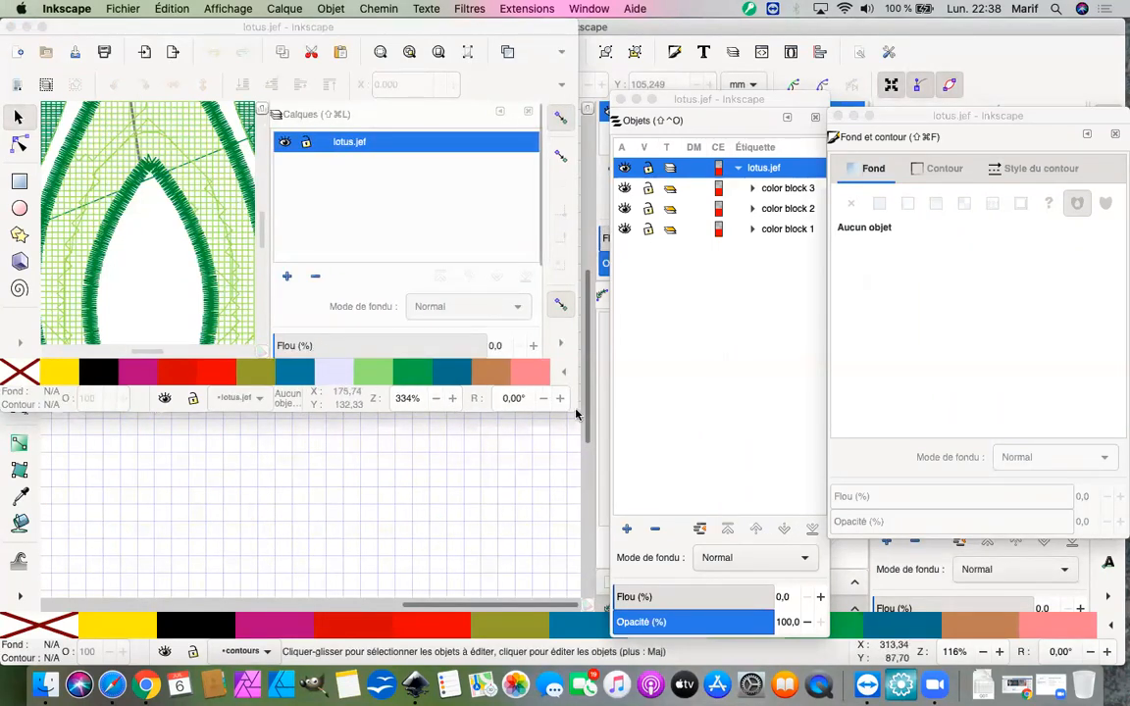
{"action": "left_click_drag", "start_coordinate": [574, 413], "coordinate": [849, 601]}
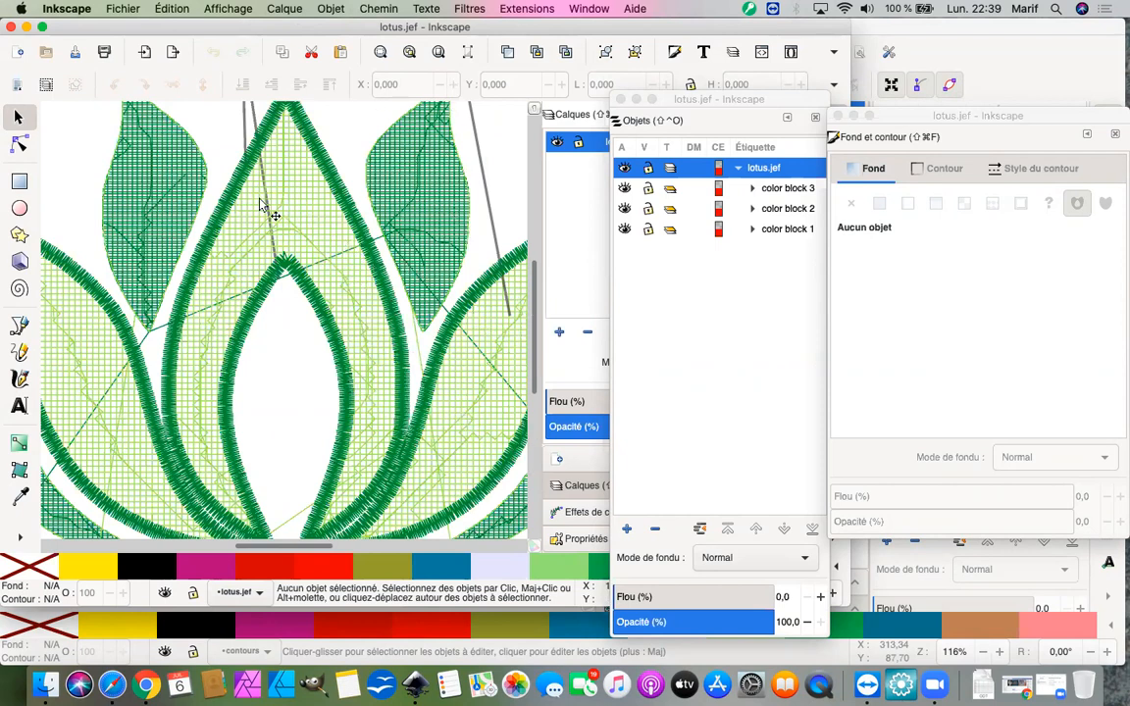
{"action": "left_click", "coordinate": [18, 144]}
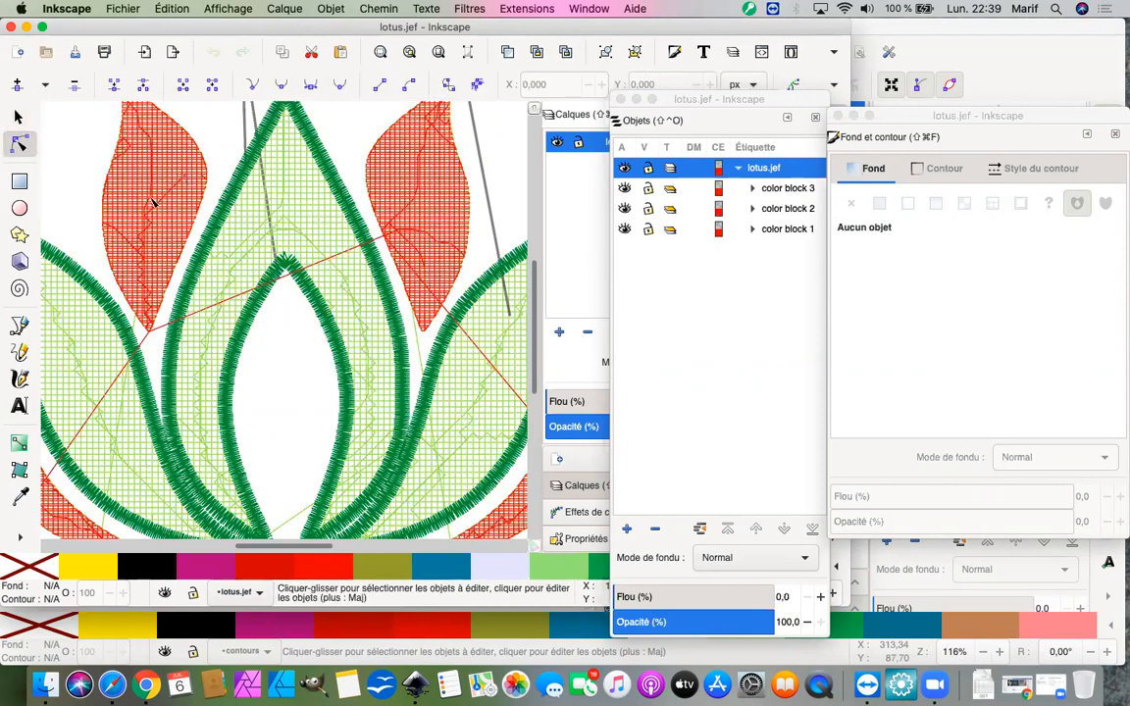
{"action": "left_click", "coordinate": [193, 272]}
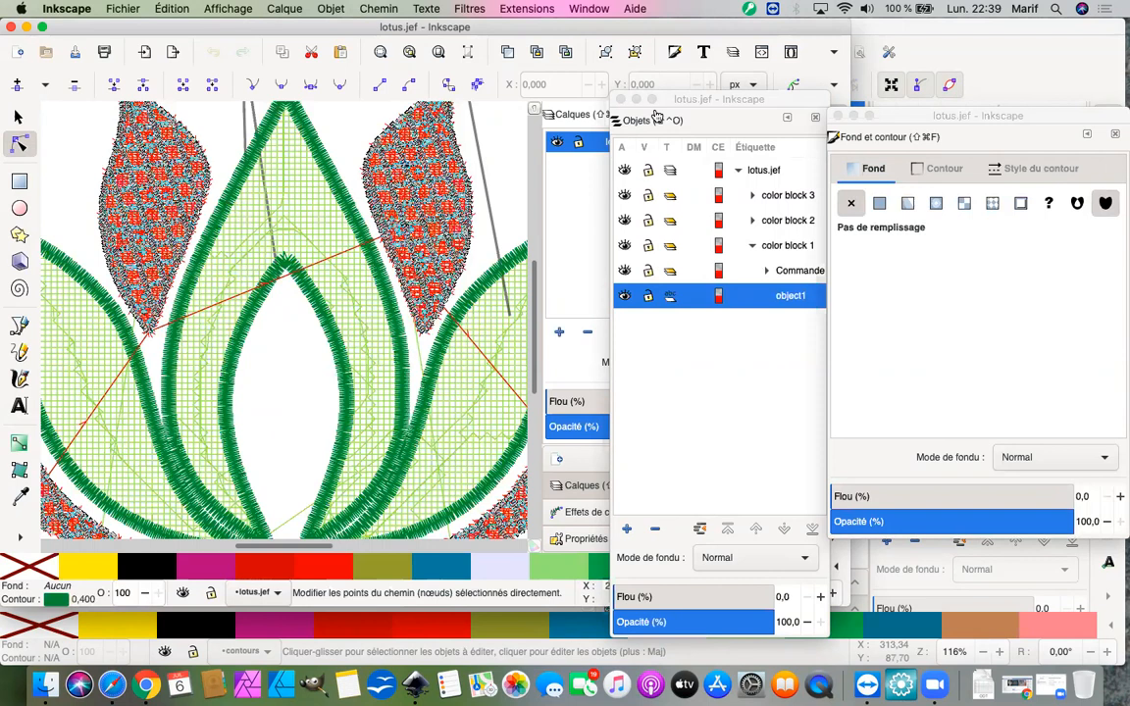
Step: Inspect the outline stitch nodes at the tip of the central petal up close, and close the opened lotus.jef document
{"action": "key", "text": "plus"}
{"action": "key", "text": "plus"}
{"action": "key", "text": "plus"}
{"action": "key", "text": "plus"}
{"action": "key", "text": "plus"}
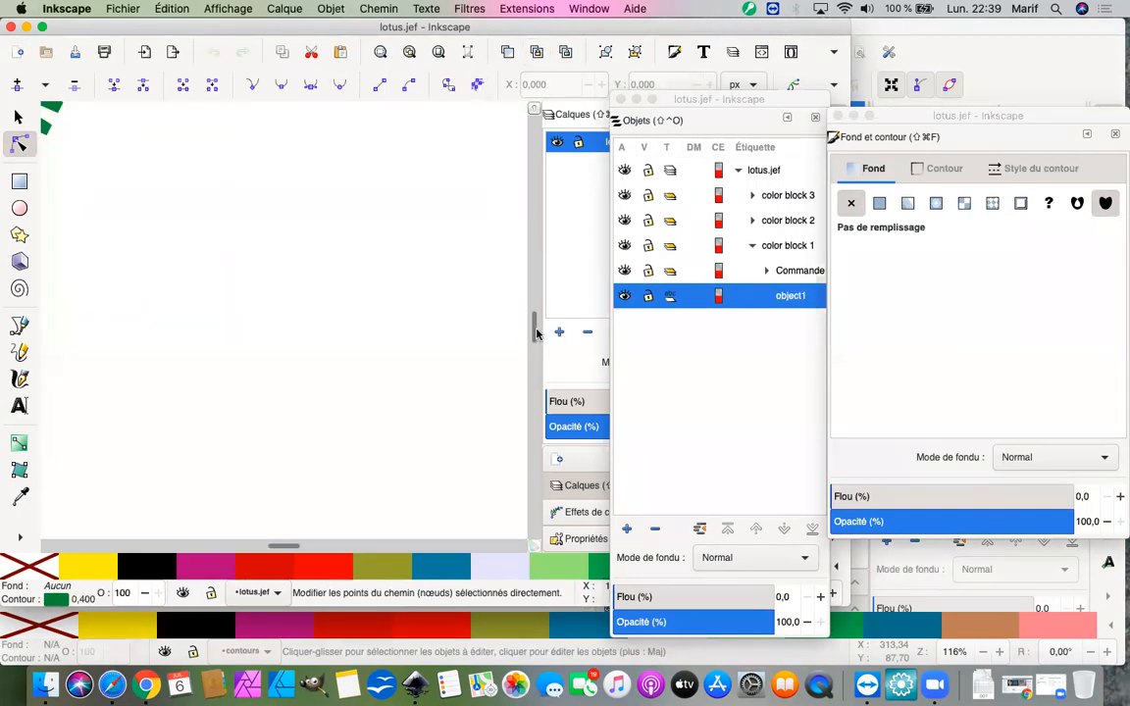
{"action": "left_click", "coordinate": [534, 268]}
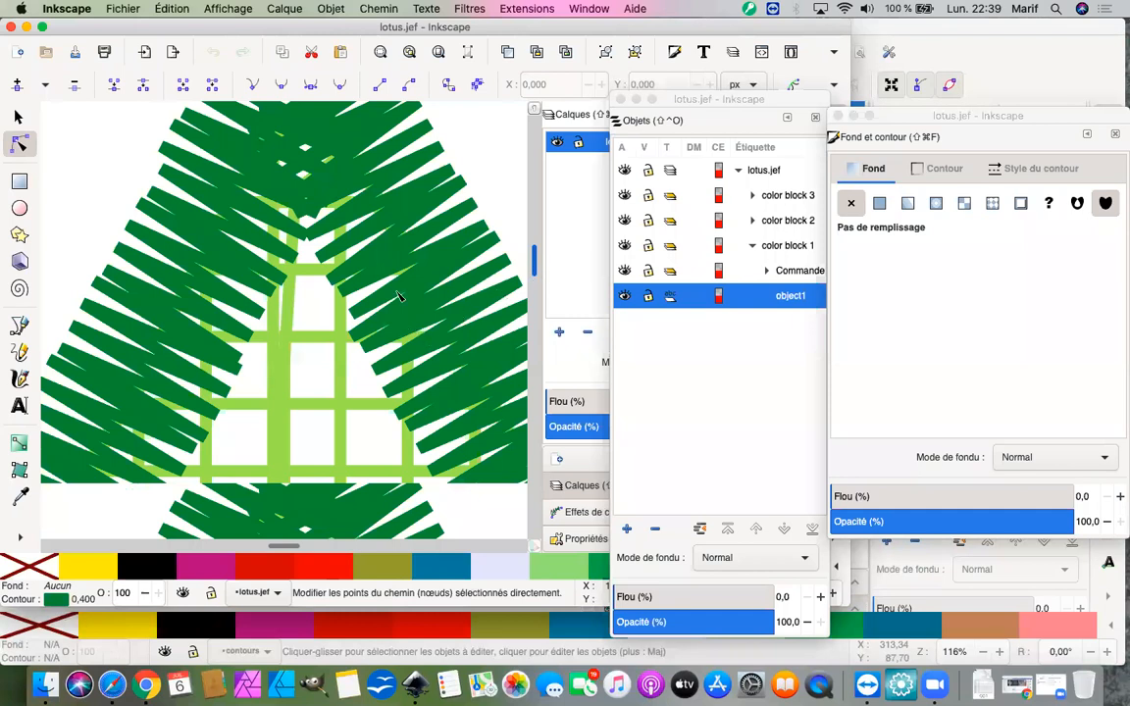
{"action": "left_click", "coordinate": [288, 348]}
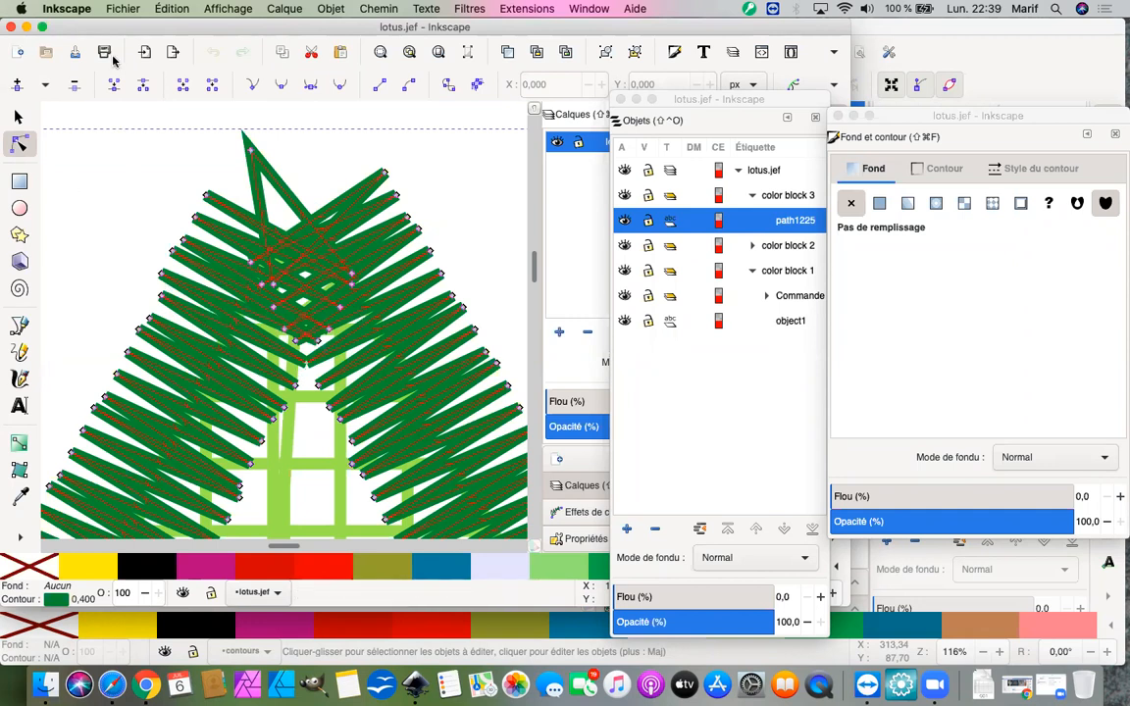
{"action": "left_click", "coordinate": [8, 28]}
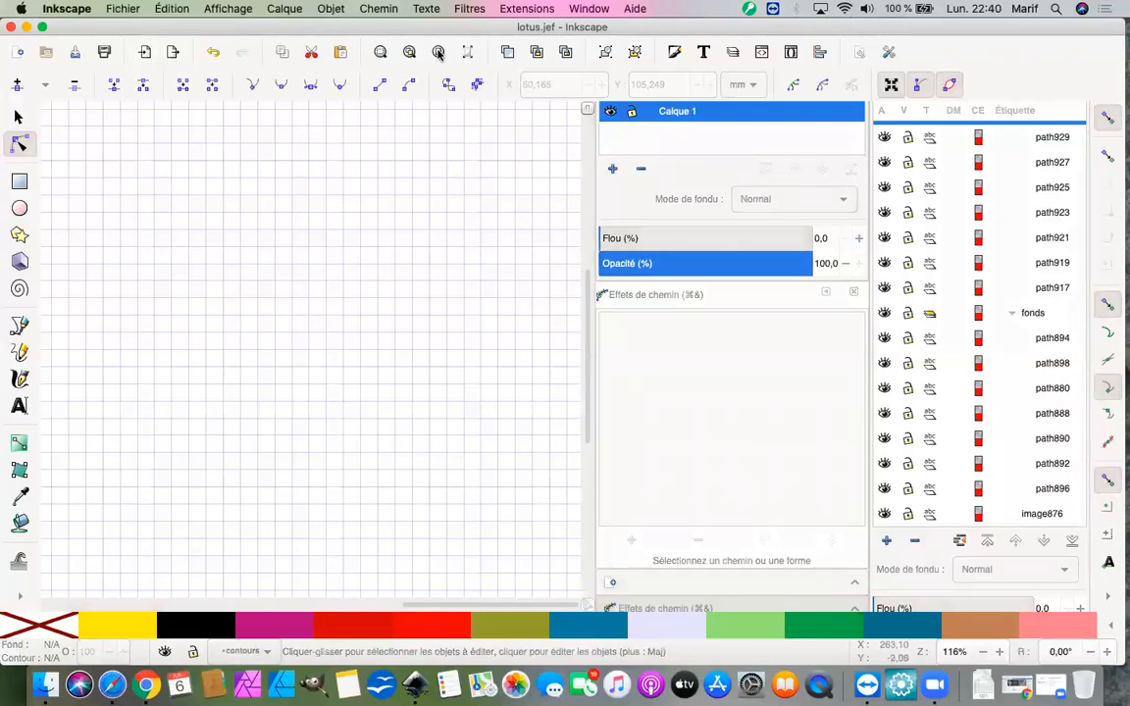
Step: Give all the paths in the contours group, from path917 to path929, a solid stroke line
{"action": "left_click", "coordinate": [437, 54]}
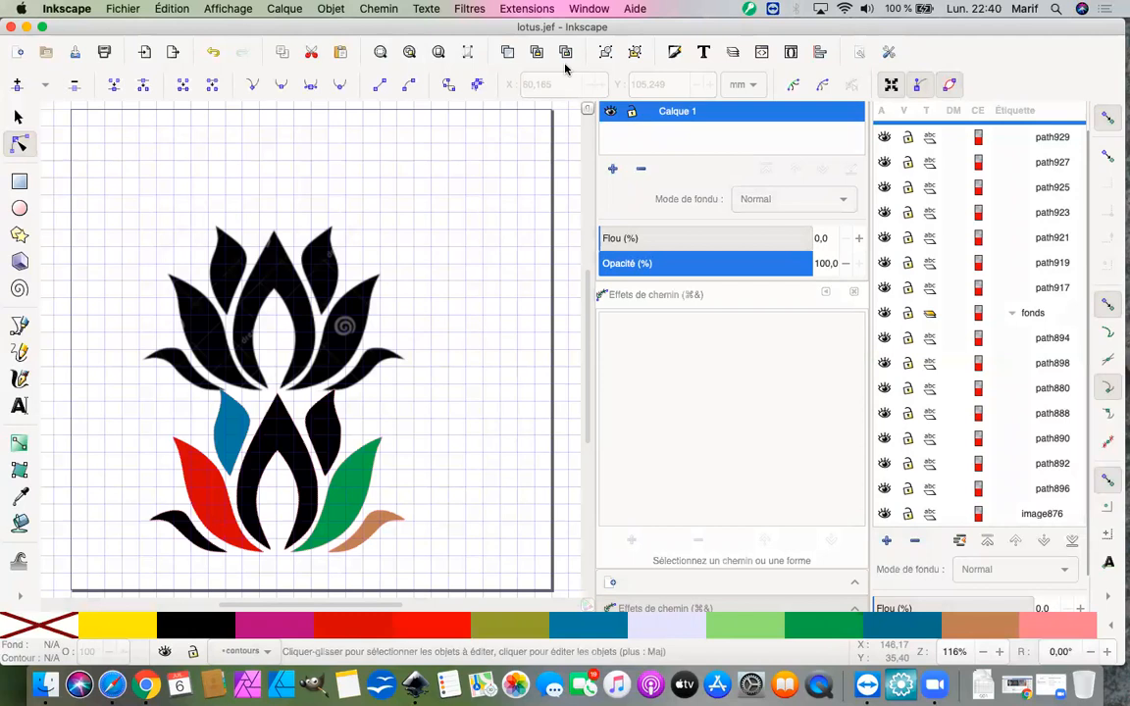
{"action": "left_click", "coordinate": [1037, 287]}
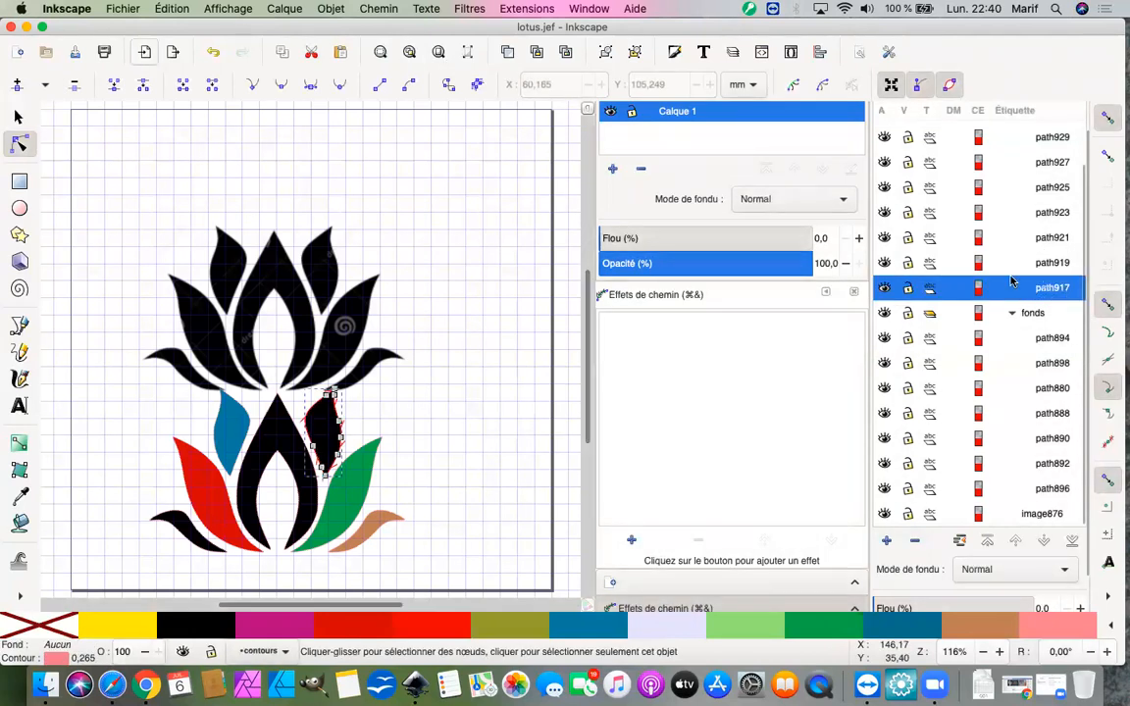
{"action": "scroll", "coordinate": [1008, 257], "scroll_direction": "up", "scroll_amount": 2}
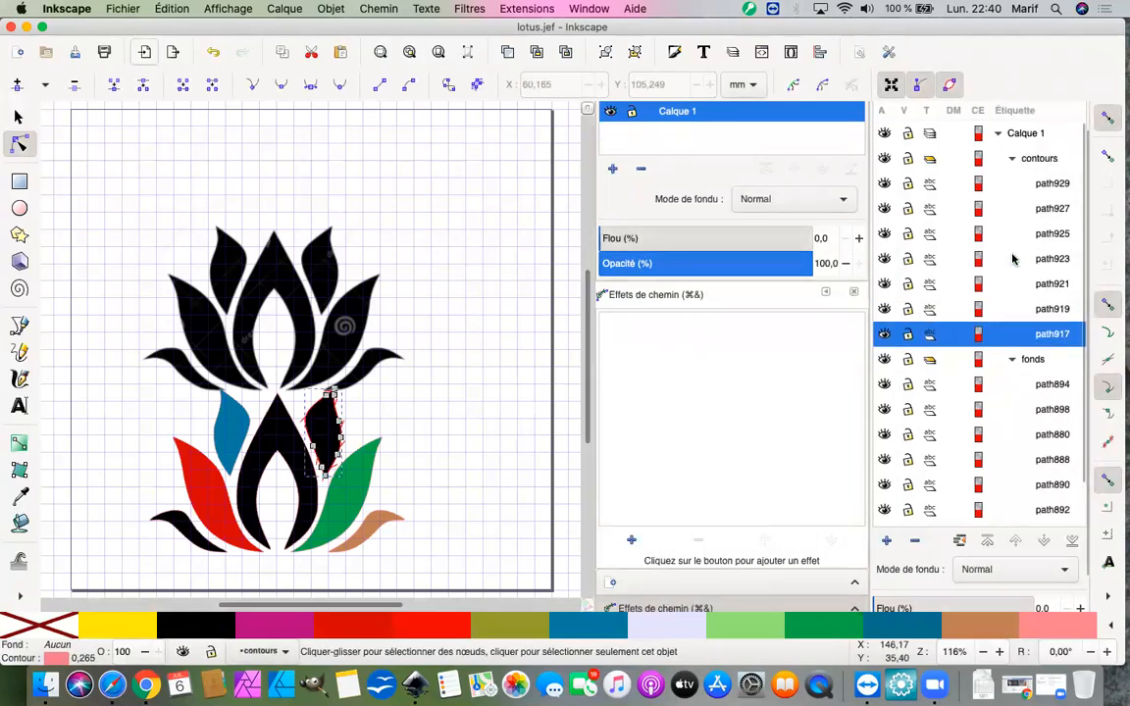
{"action": "left_click", "coordinate": [1041, 189], "text": "shift"}
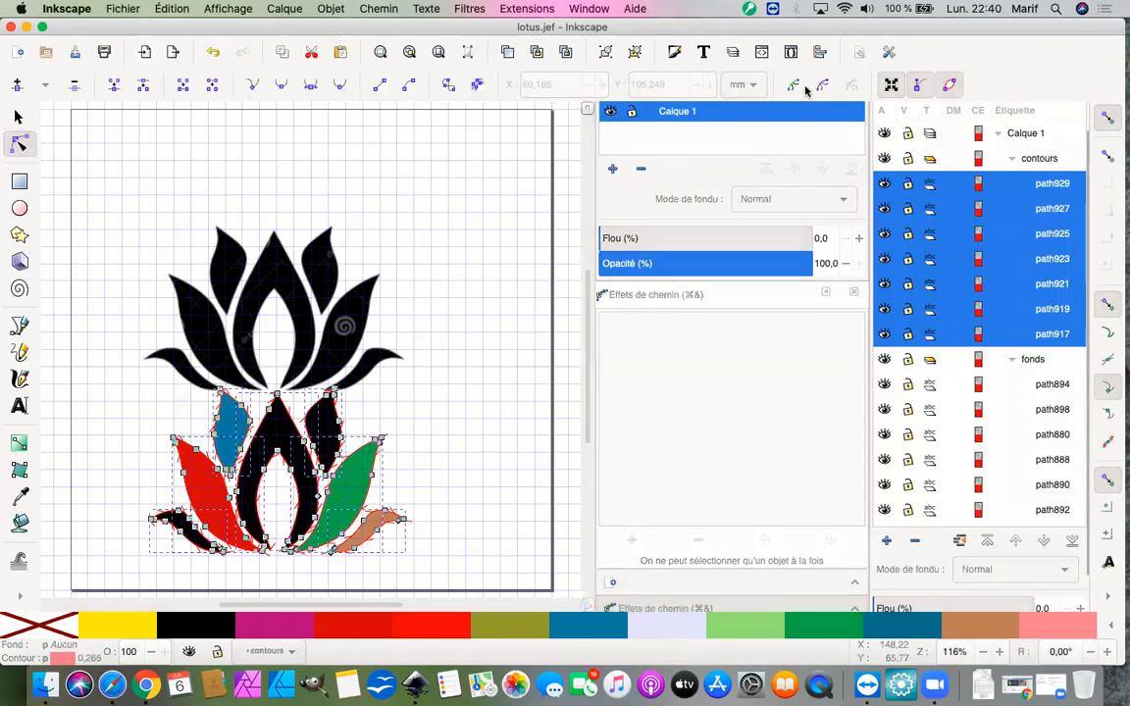
{"action": "left_click", "coordinate": [331, 9]}
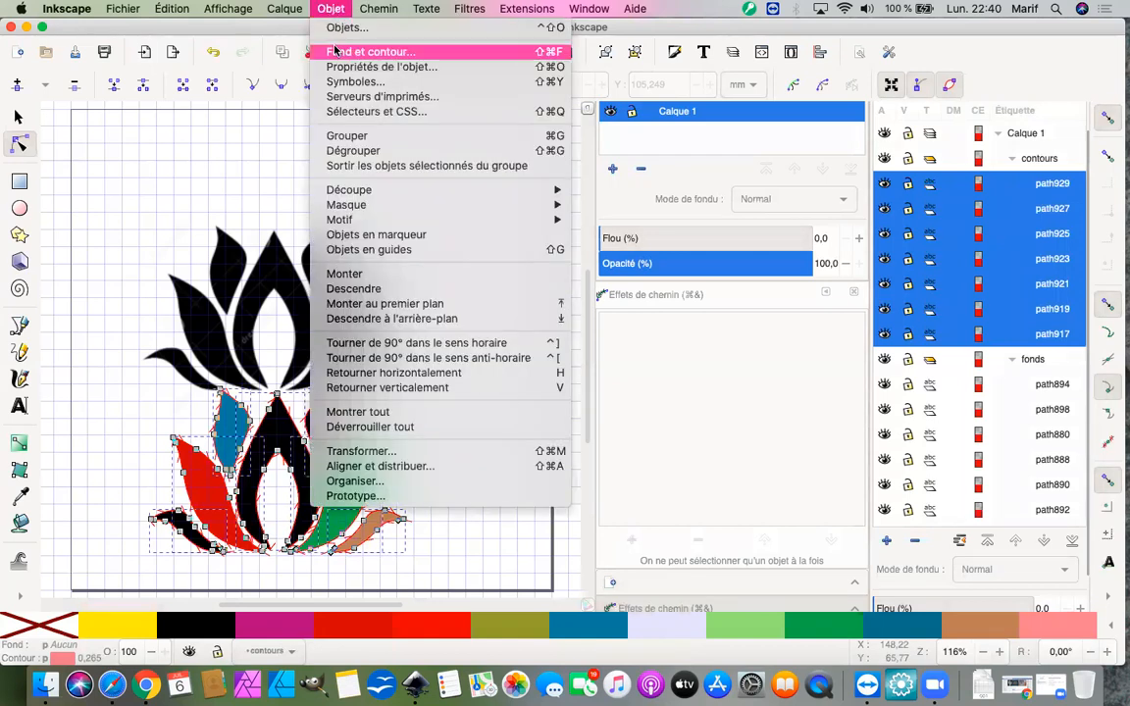
{"action": "left_click", "coordinate": [334, 50]}
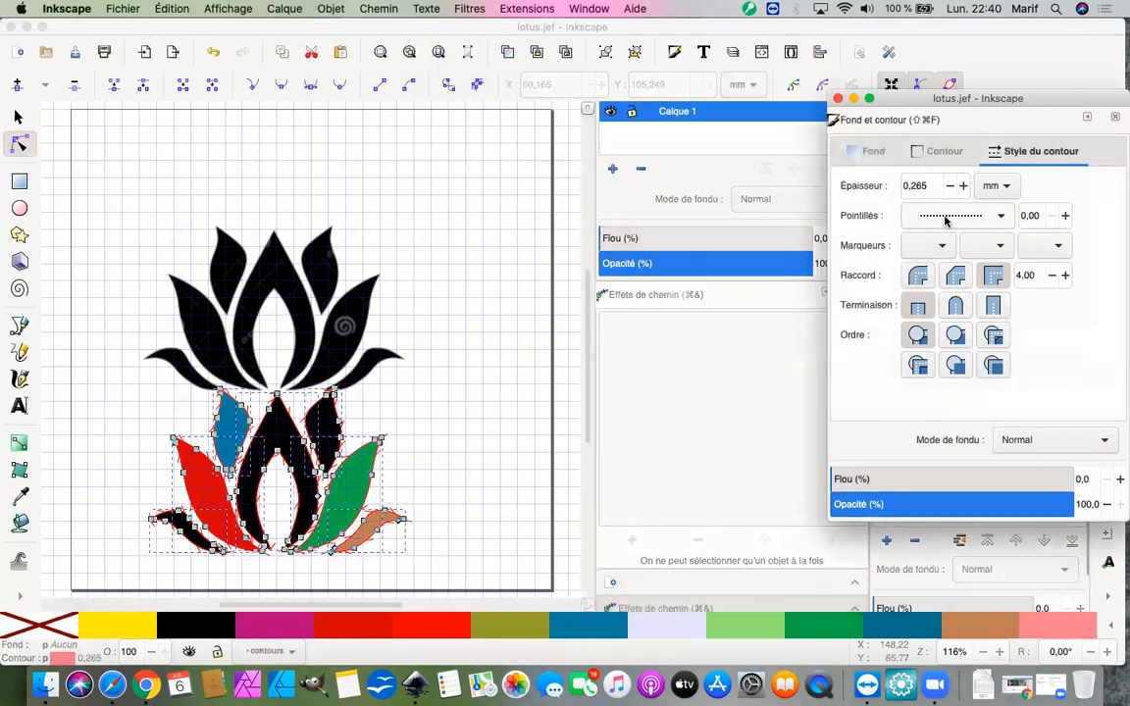
{"action": "left_click", "coordinate": [1000, 217]}
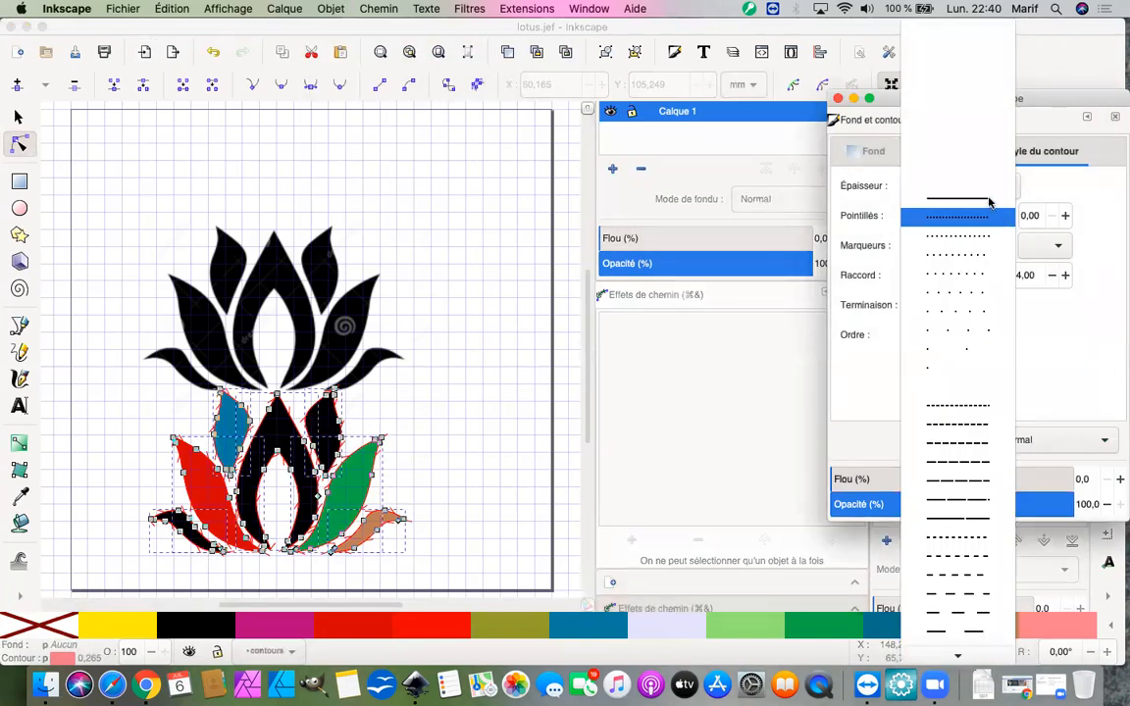
{"action": "left_click", "coordinate": [990, 200]}
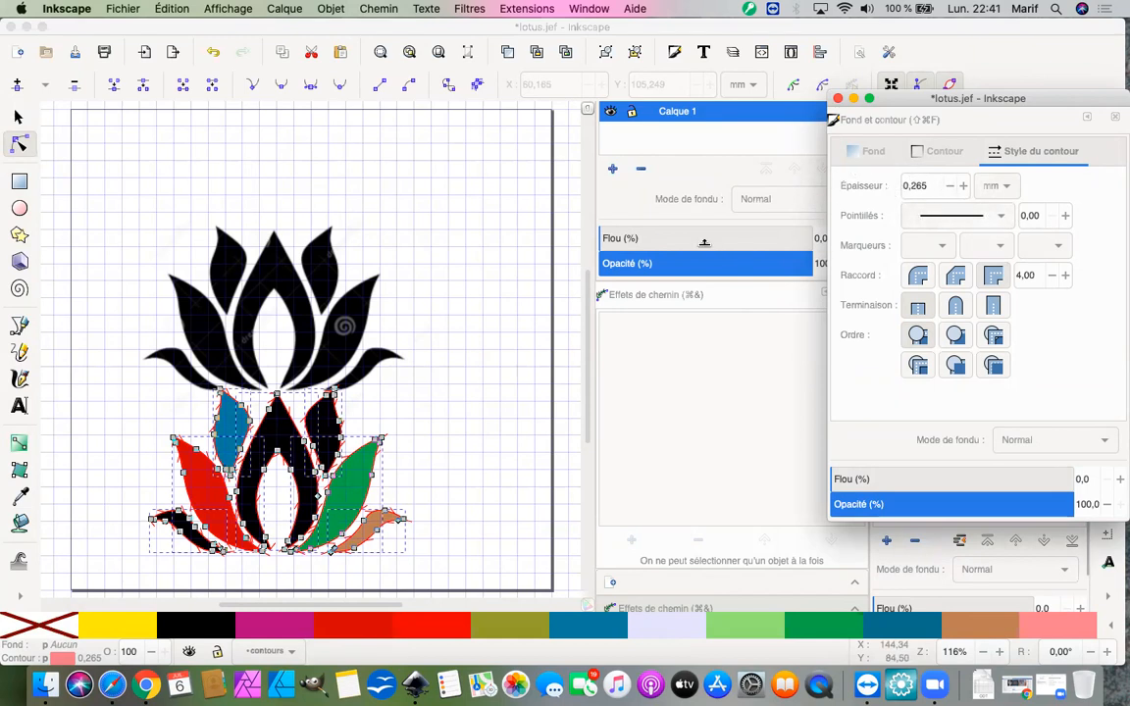
Step: Set the stroke width of the selected contours paths to 1.165 mm and deselect them
{"action": "left_click", "coordinate": [964, 187]}
{"action": "left_click", "coordinate": [964, 187]}
{"action": "left_click", "coordinate": [964, 187]}
{"action": "left_click", "coordinate": [963, 187]}
{"action": "left_click", "coordinate": [964, 187]}
{"action": "left_click", "coordinate": [964, 187]}
{"action": "left_click", "coordinate": [964, 187]}
{"action": "left_click", "coordinate": [964, 187]}
{"action": "left_click", "coordinate": [964, 190]}
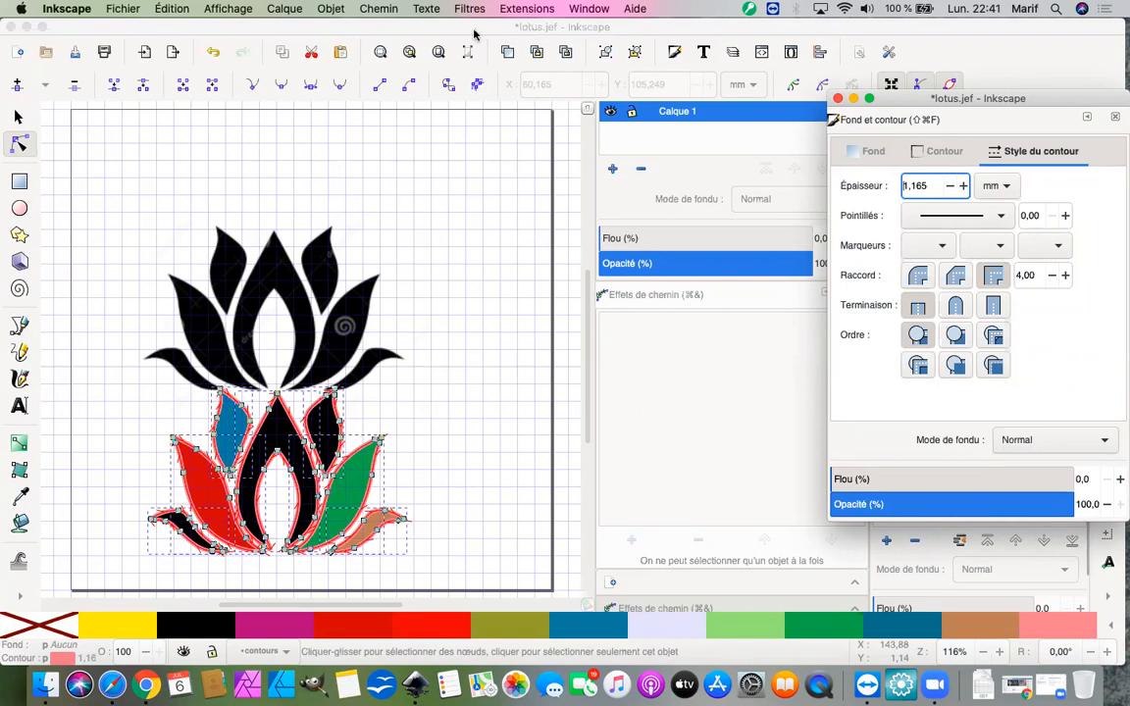
{"action": "left_click", "coordinate": [472, 365]}
{"action": "left_click", "coordinate": [474, 480]}
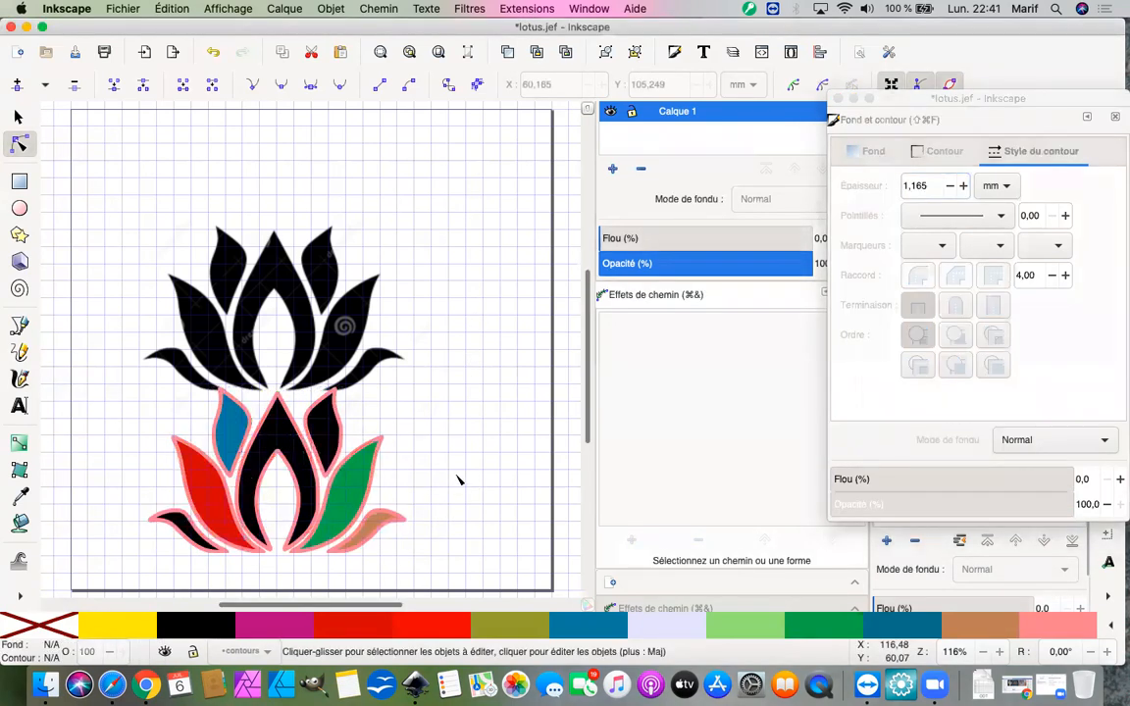
Step: Simulate the lotus stitching in Ink/Stitch at 512 stitches/sec up to the last stitch and quit the simulator
{"action": "left_click", "coordinate": [529, 12]}
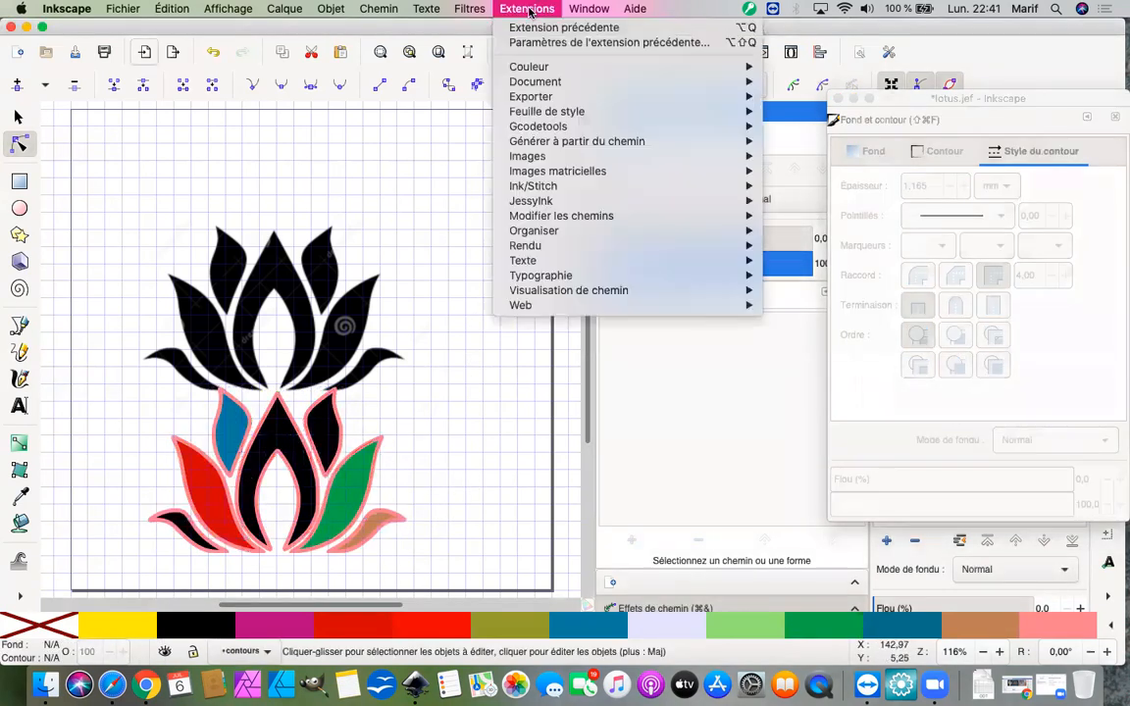
{"action": "mouse_move", "coordinate": [686, 185]}
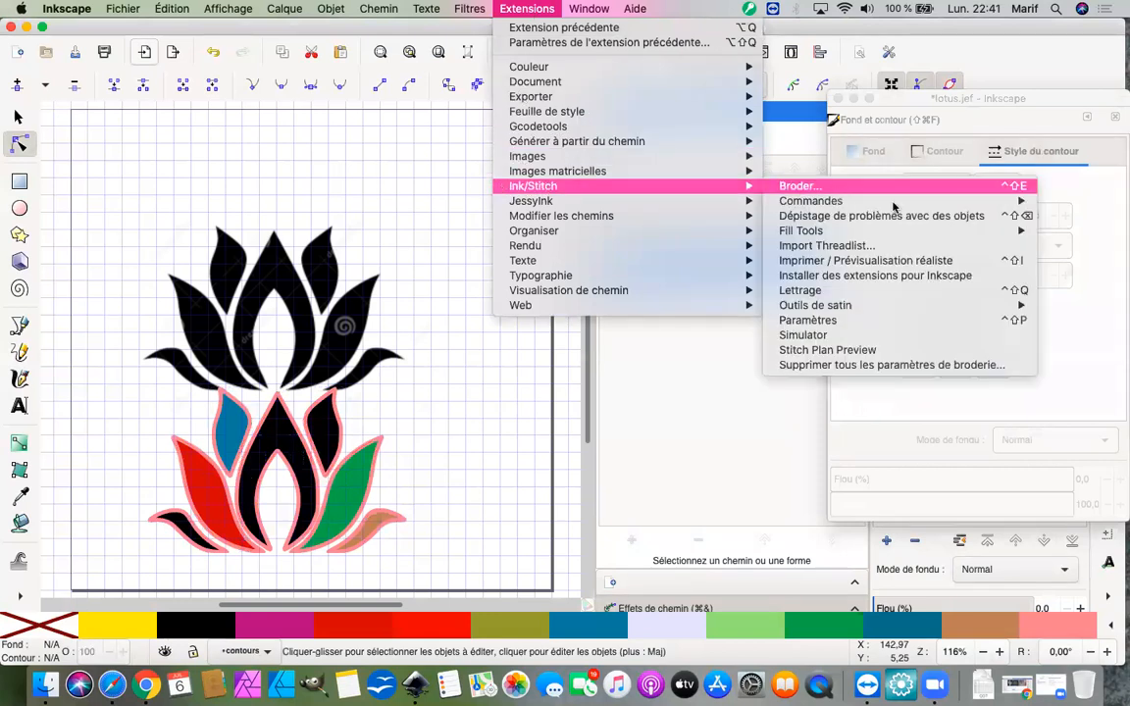
{"action": "left_click", "coordinate": [789, 335]}
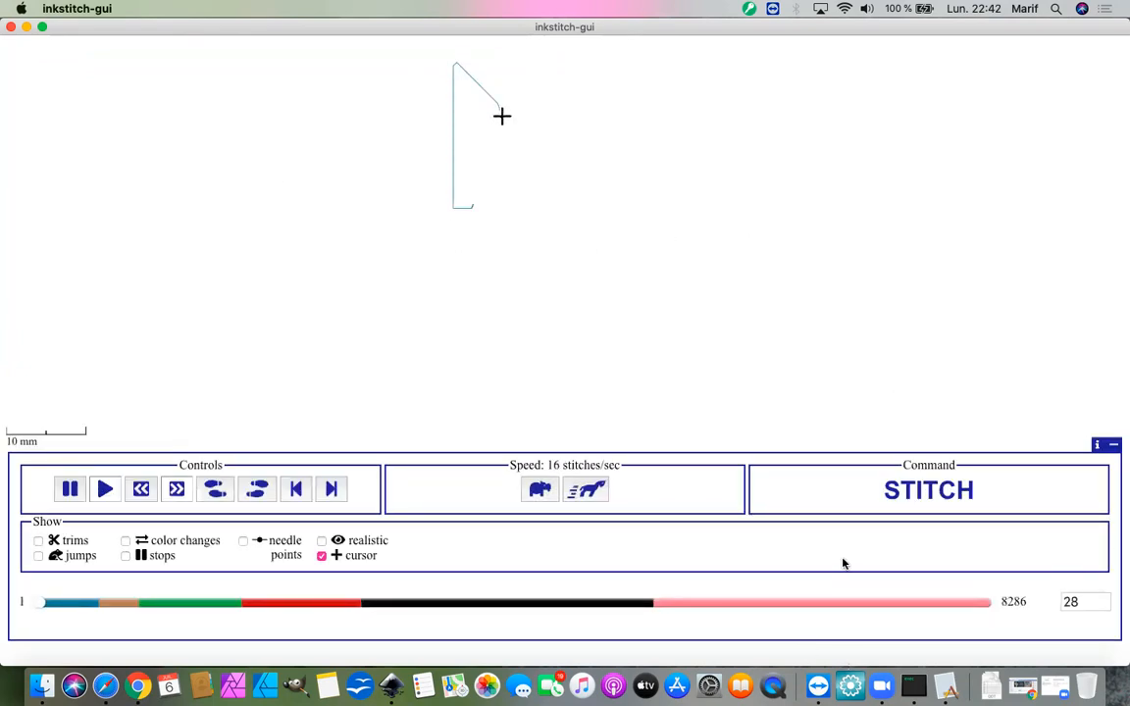
{"action": "left_click", "coordinate": [596, 496]}
{"action": "left_click", "coordinate": [596, 496]}
{"action": "left_click", "coordinate": [596, 496]}
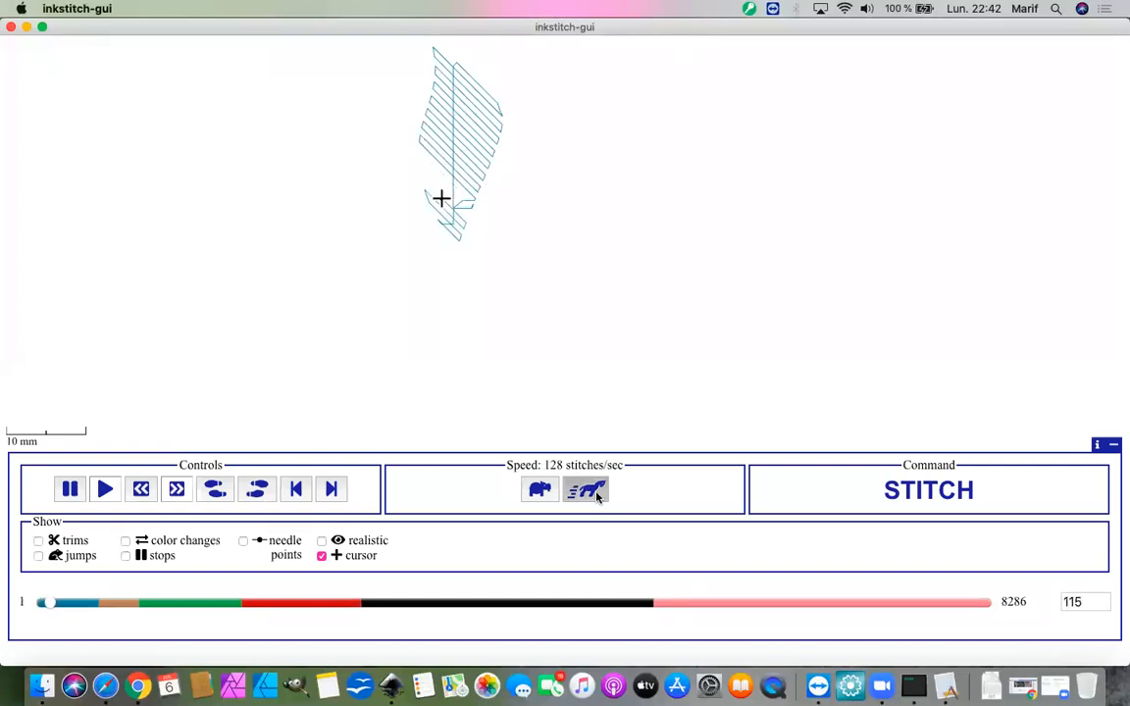
{"action": "left_click", "coordinate": [596, 496]}
{"action": "left_click", "coordinate": [596, 496]}
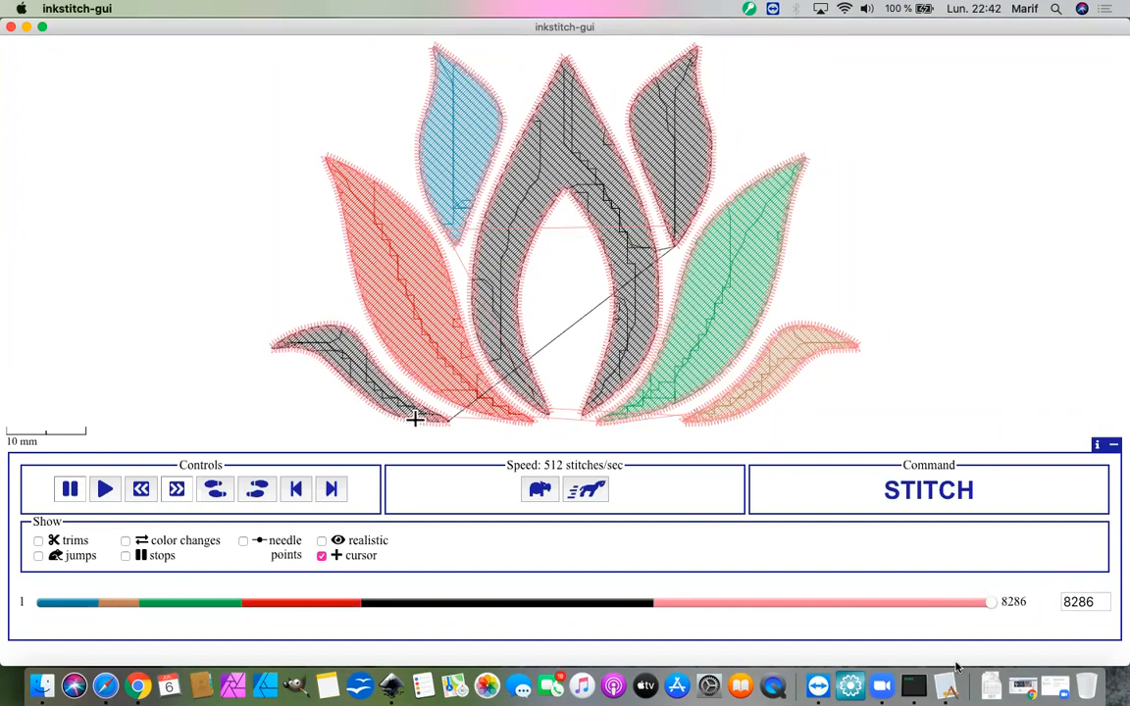
{"action": "left_click", "coordinate": [876, 673]}
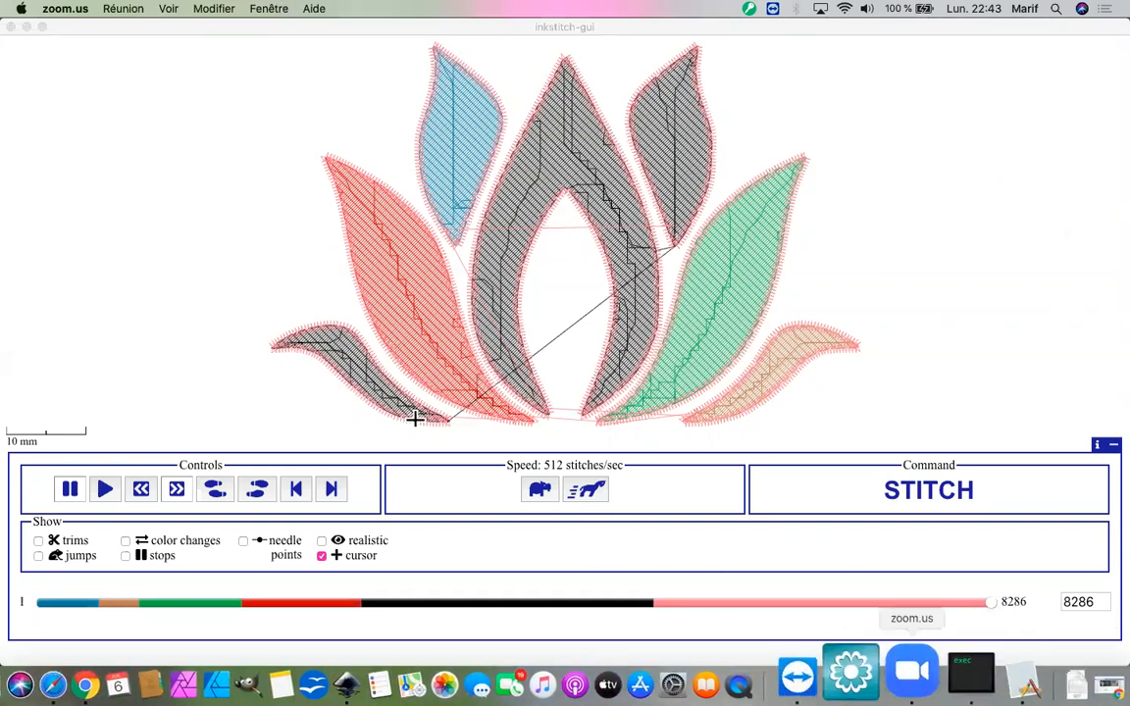
{"action": "right_click", "coordinate": [931, 676]}
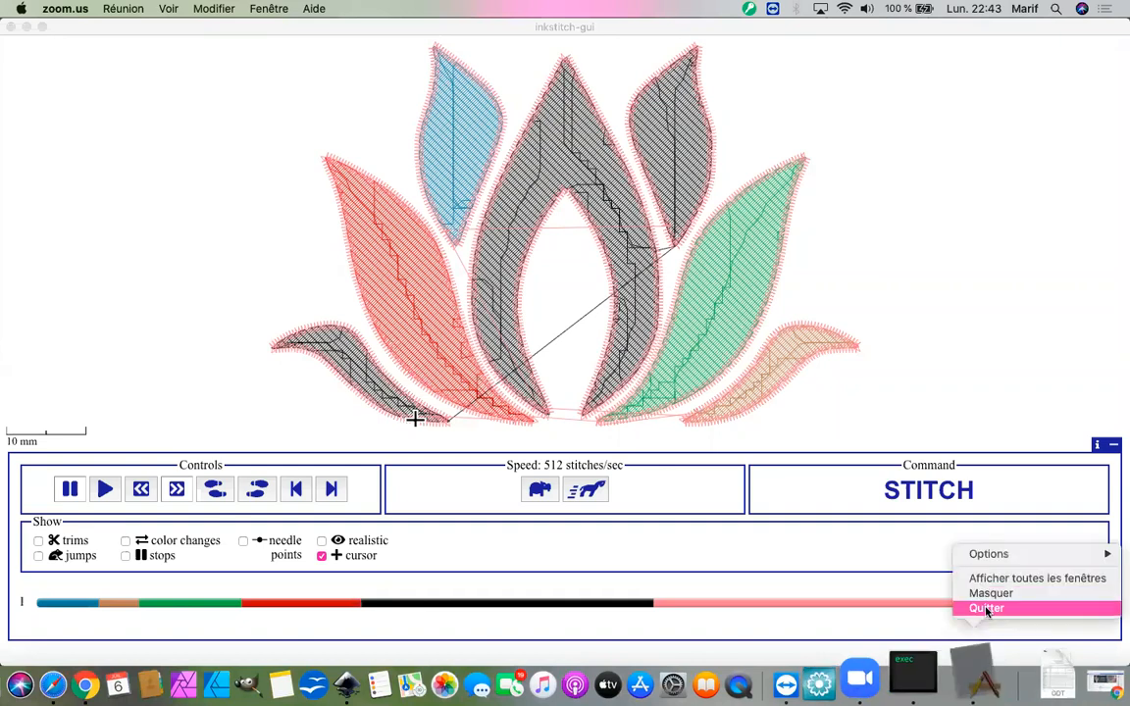
{"action": "left_click", "coordinate": [986, 608]}
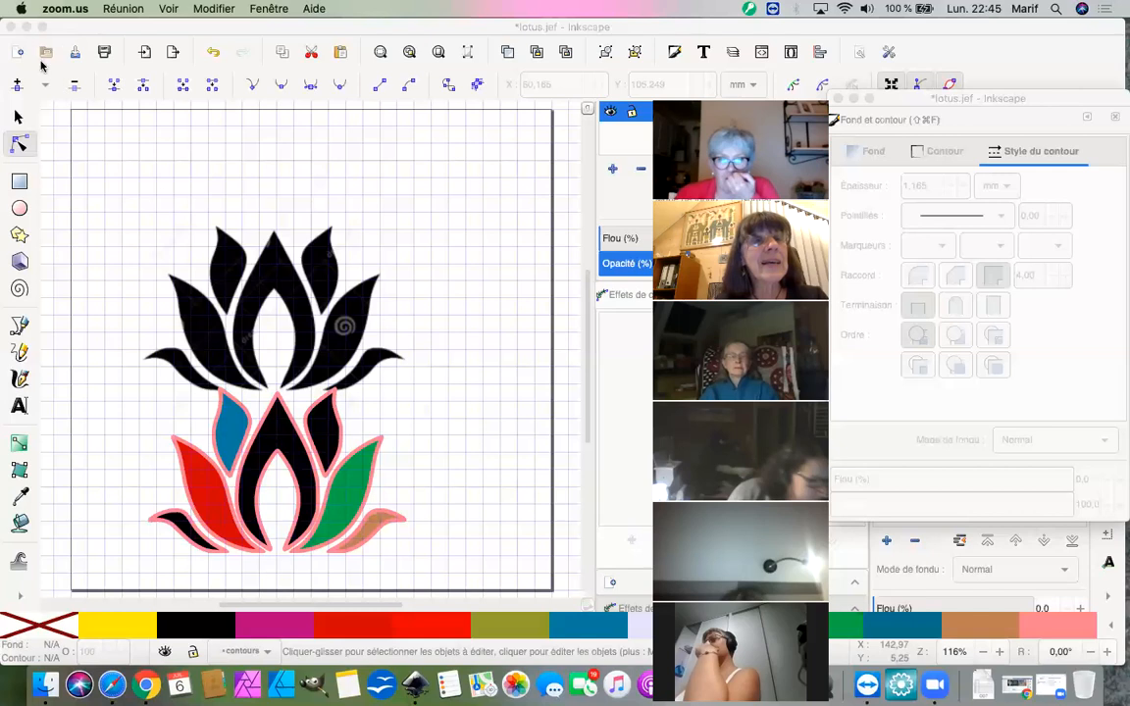
Step: Open the Inkscape preferences, expand the tool settings and examine the general Interface options, uncovering them from the video-call window
{"action": "left_click", "coordinate": [133, 101]}
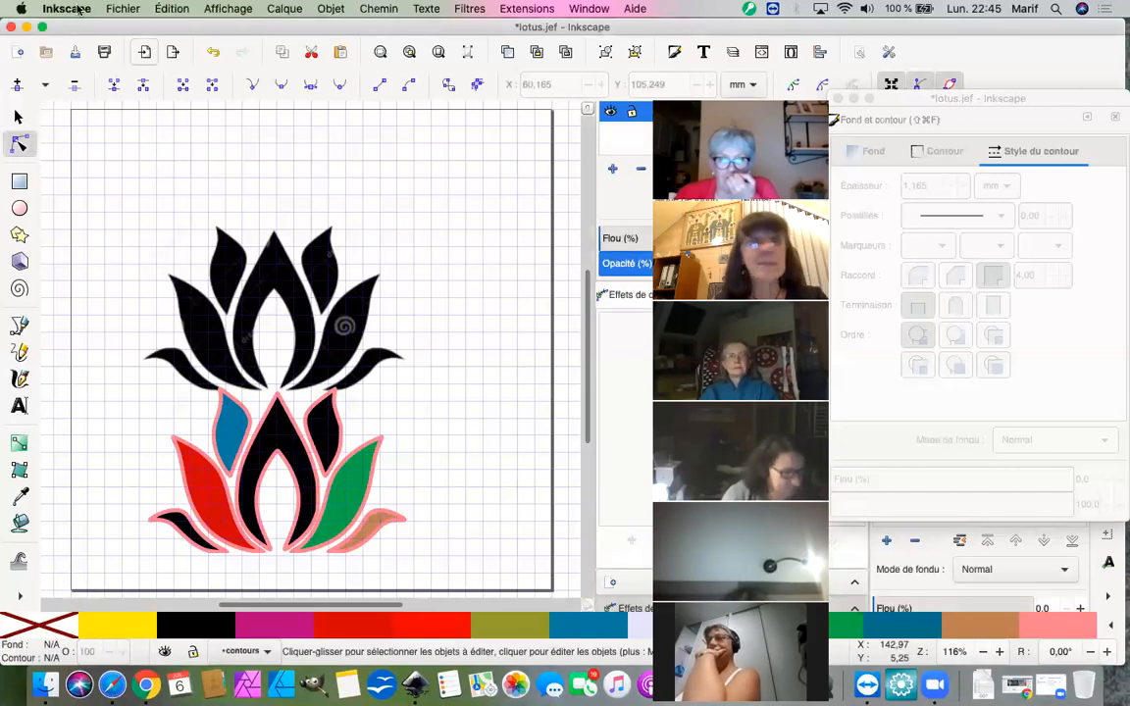
{"action": "left_click", "coordinate": [69, 9]}
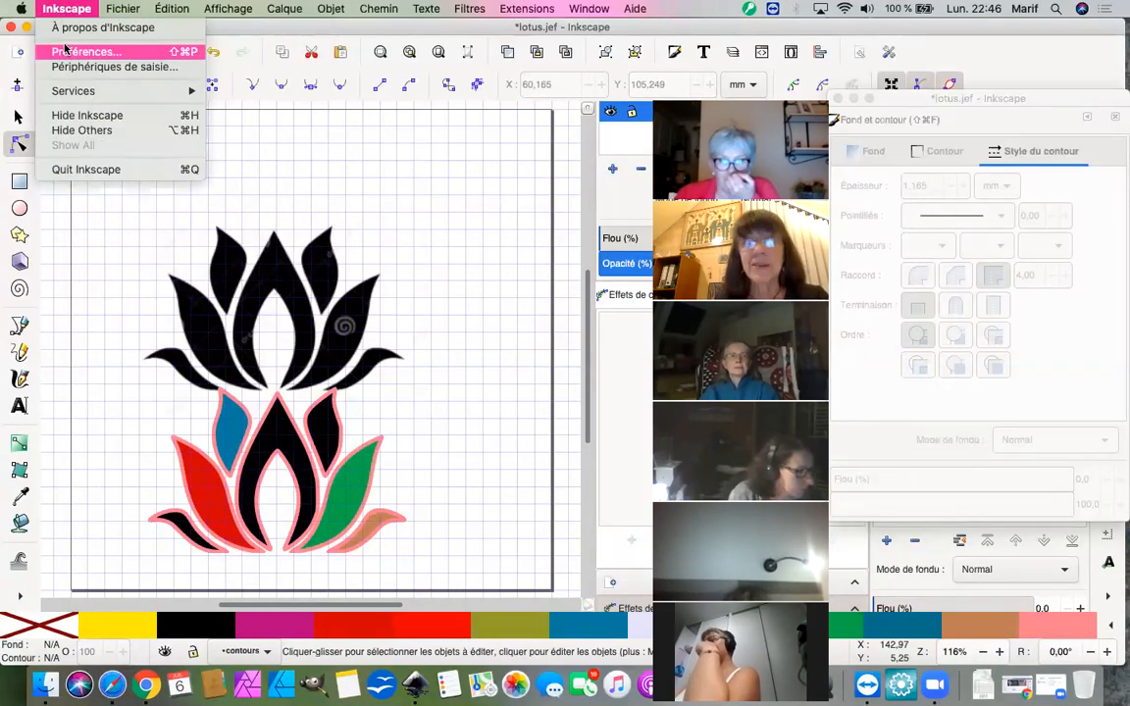
{"action": "left_click", "coordinate": [65, 49]}
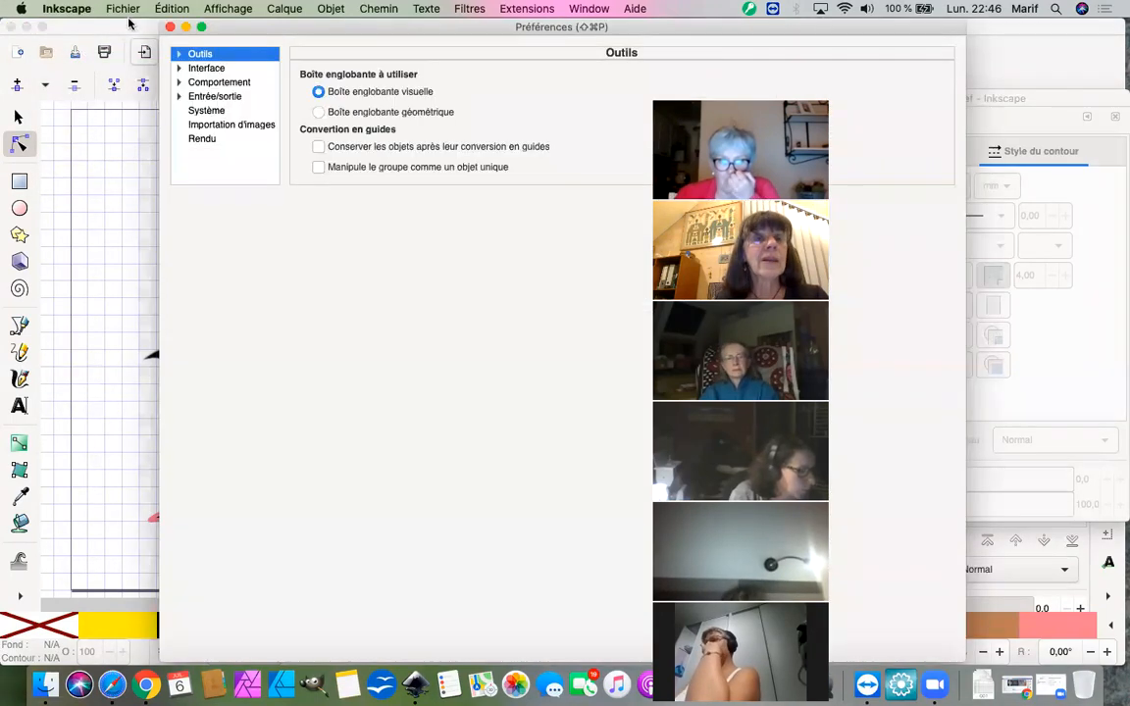
{"action": "left_click", "coordinate": [178, 54]}
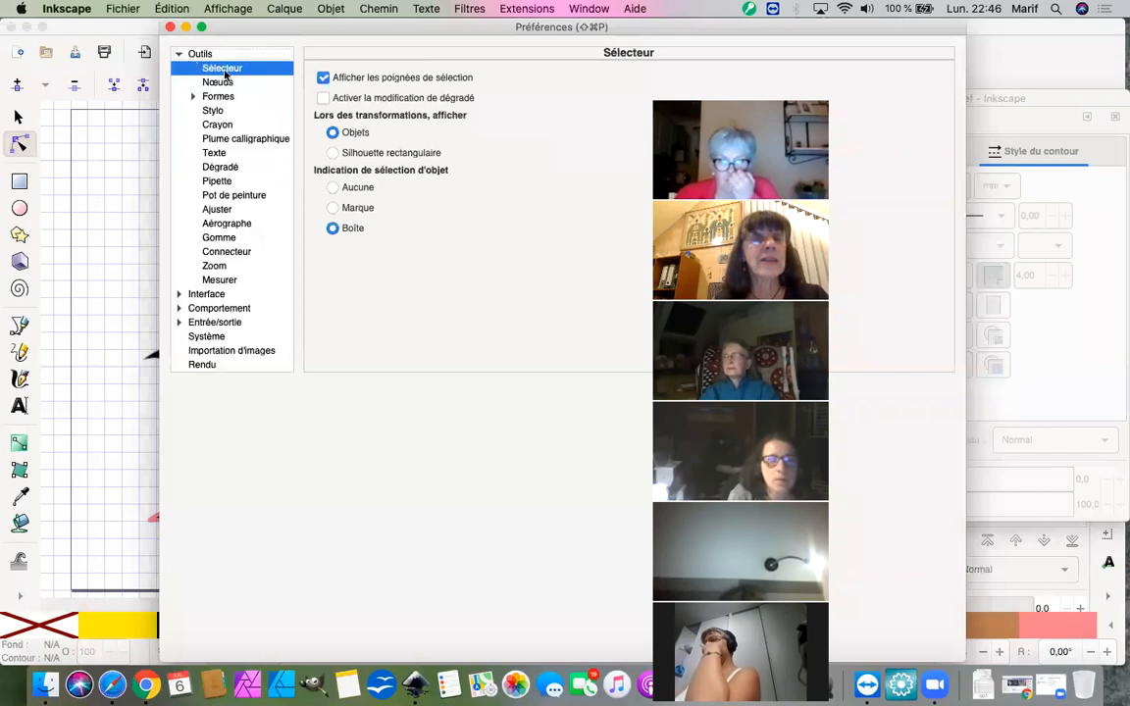
{"action": "left_click", "coordinate": [199, 296]}
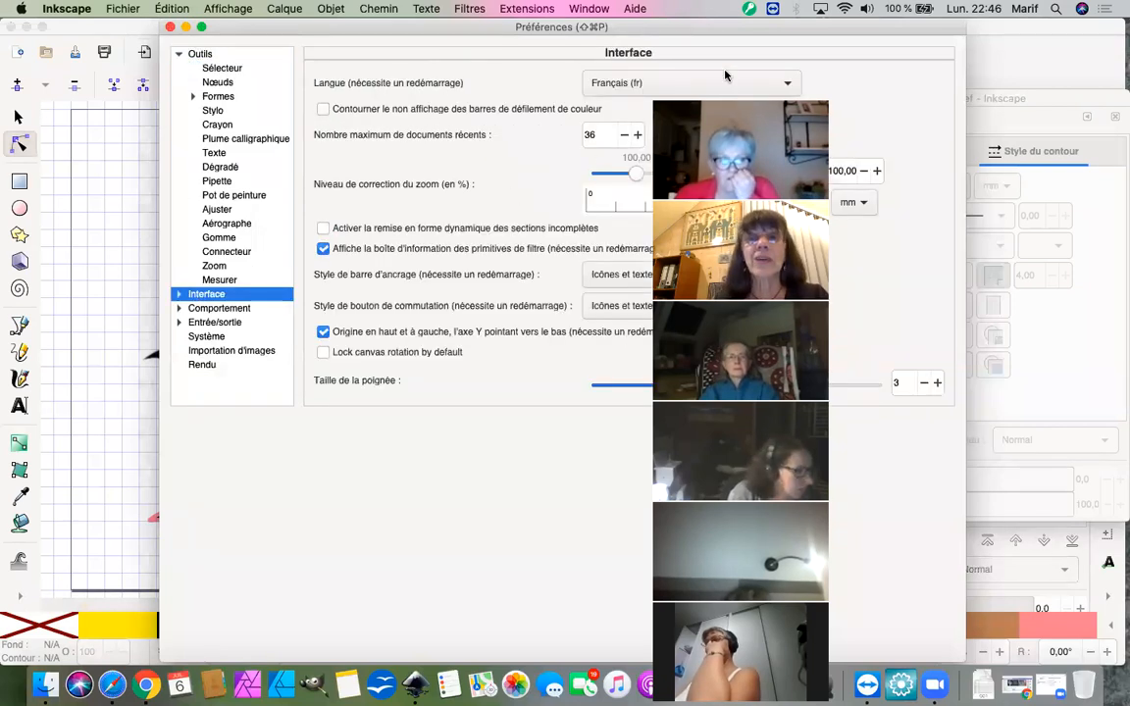
{"action": "left_click", "coordinate": [695, 82]}
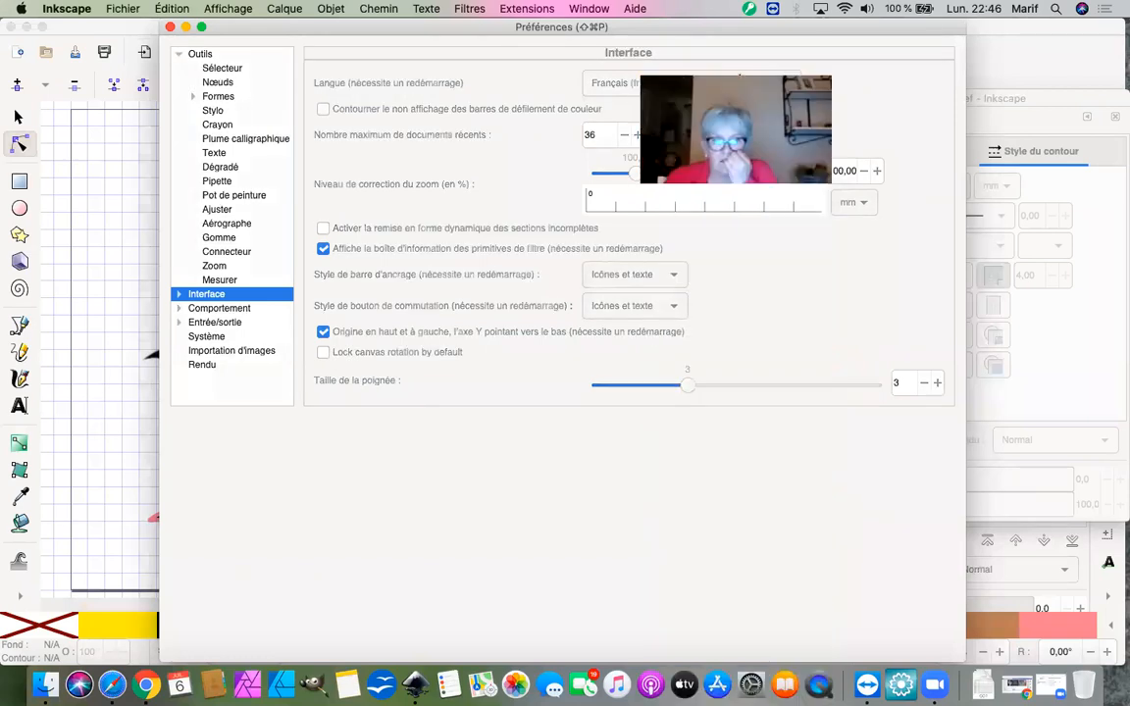
{"action": "left_click_drag", "start_coordinate": [715, 86], "coordinate": [1029, 88]}
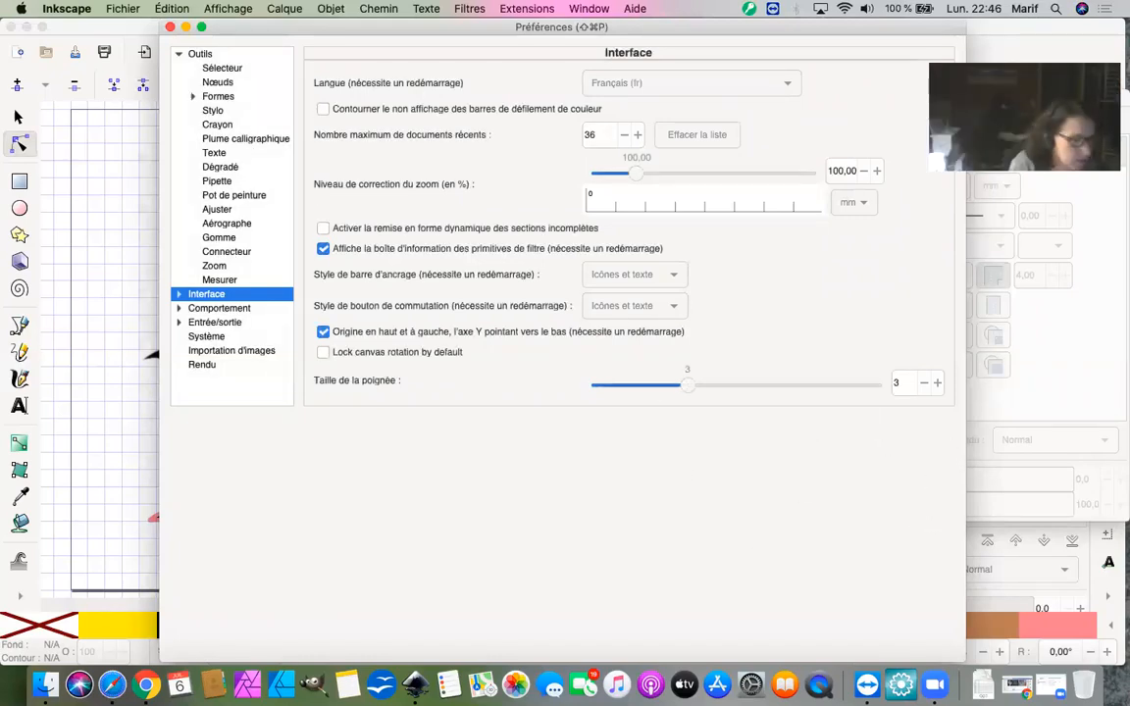
{"action": "left_click", "coordinate": [415, 685]}
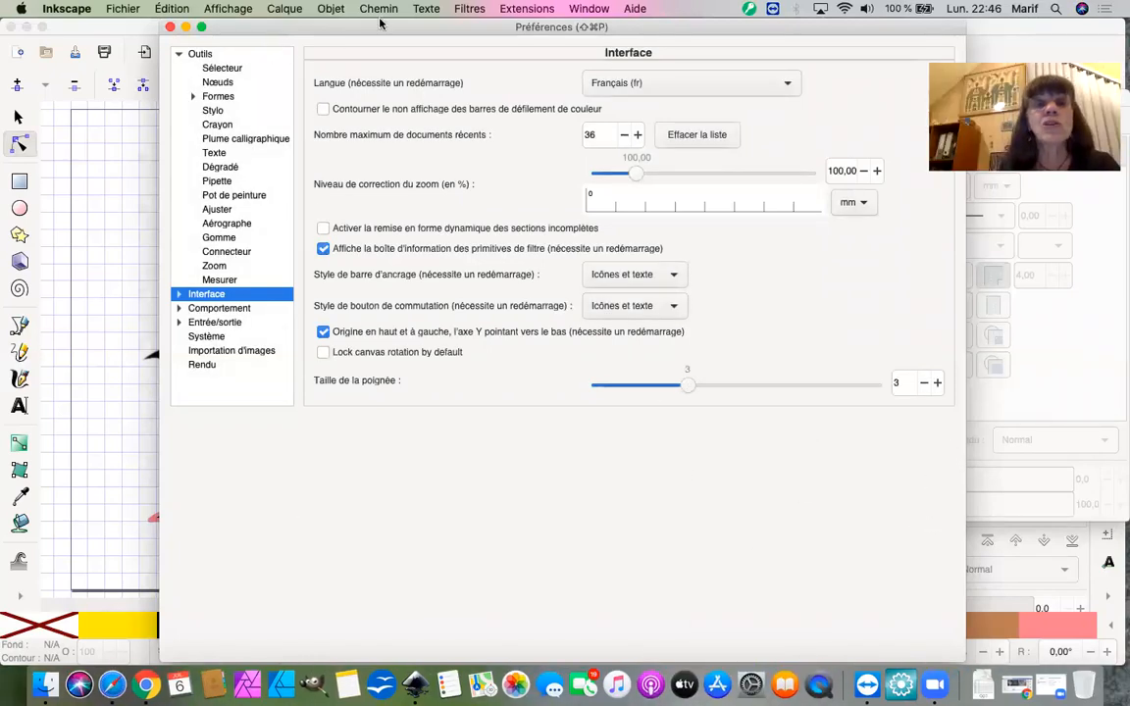
{"action": "left_click", "coordinate": [591, 25]}
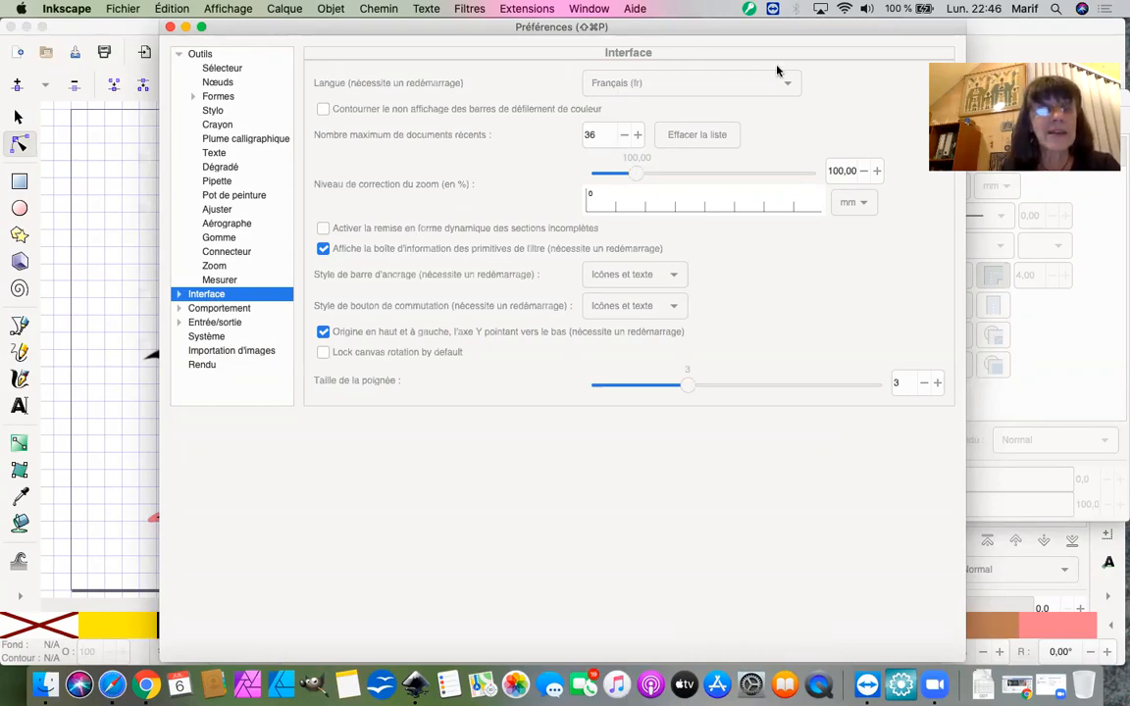
Step: Examine the node tool's path outline preferences, leaving the outline always shown
{"action": "left_click", "coordinate": [216, 84]}
{"action": "left_click", "coordinate": [337, 165]}
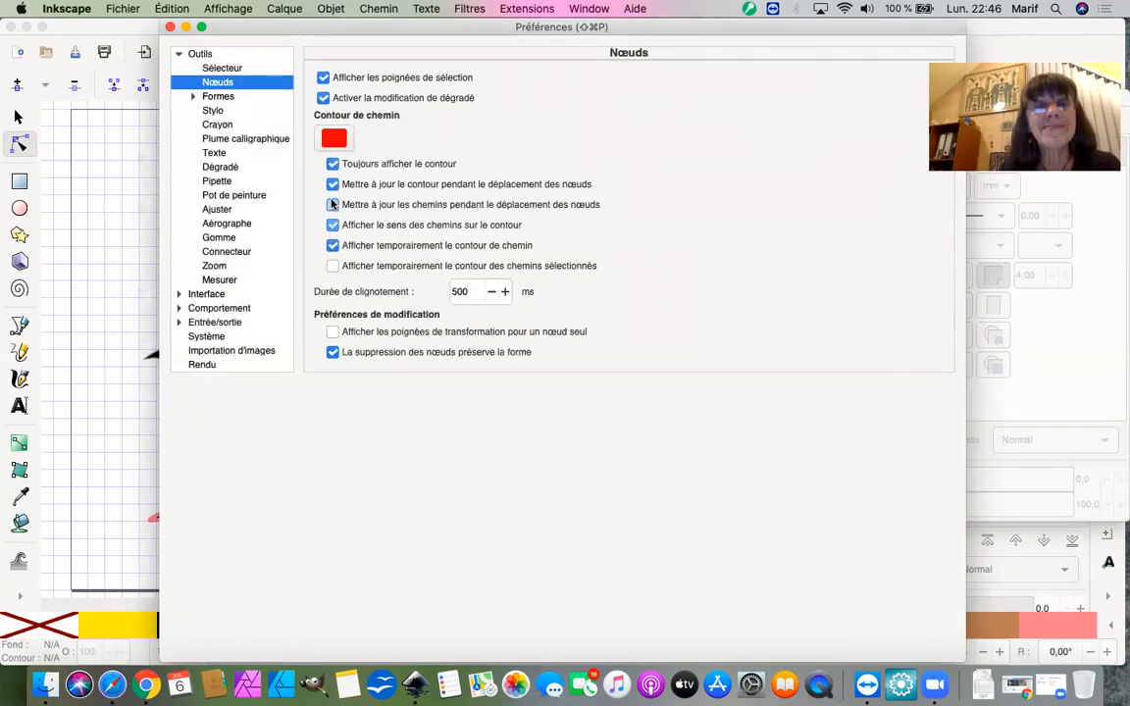
{"action": "left_click", "coordinate": [332, 164]}
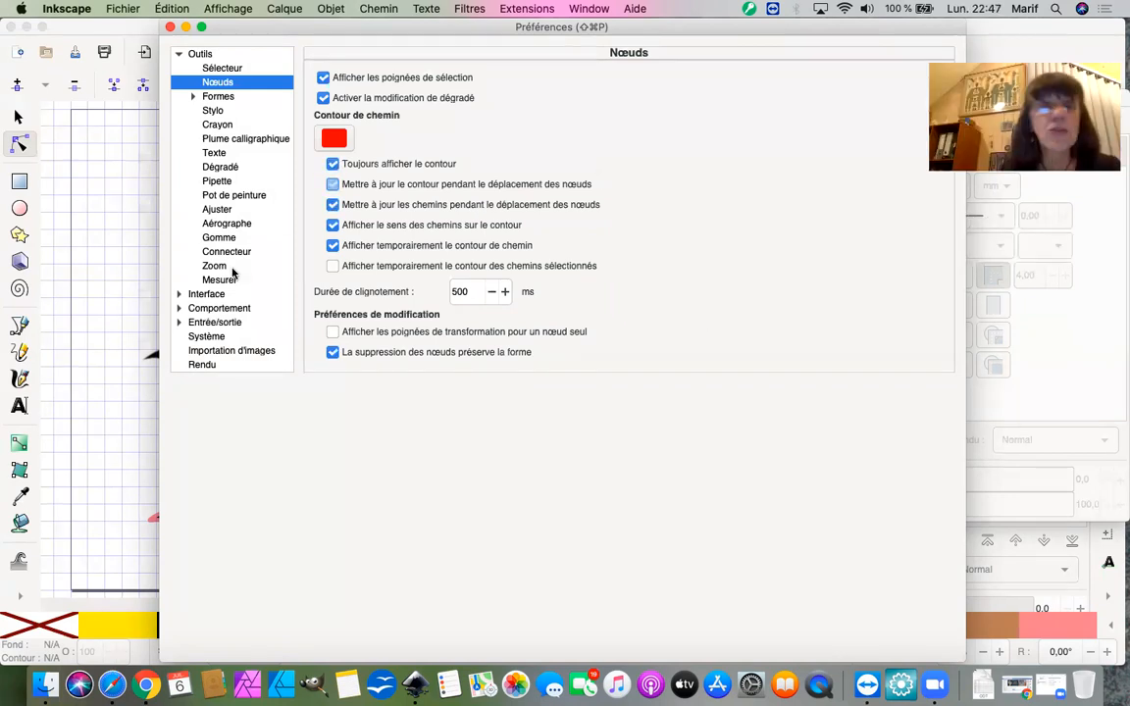
Step: Expand the Interface, behaviour and input/output preferences, examine the grid and theming settings, and close the preferences
{"action": "left_click", "coordinate": [206, 294]}
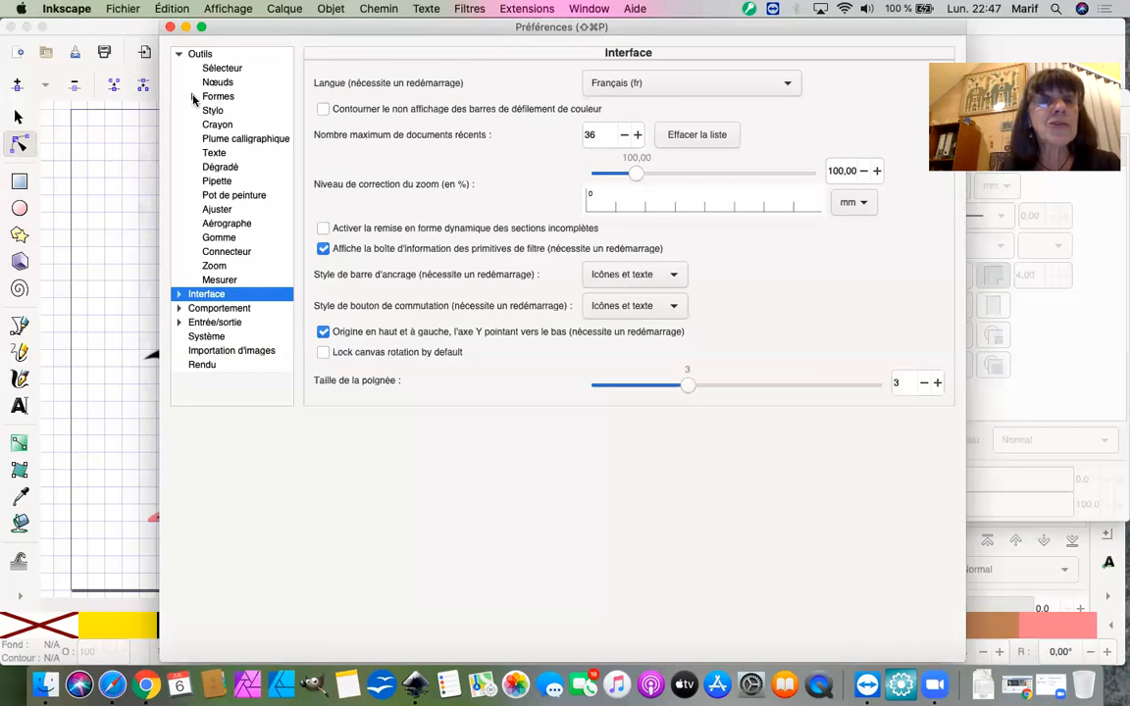
{"action": "left_click", "coordinate": [178, 309]}
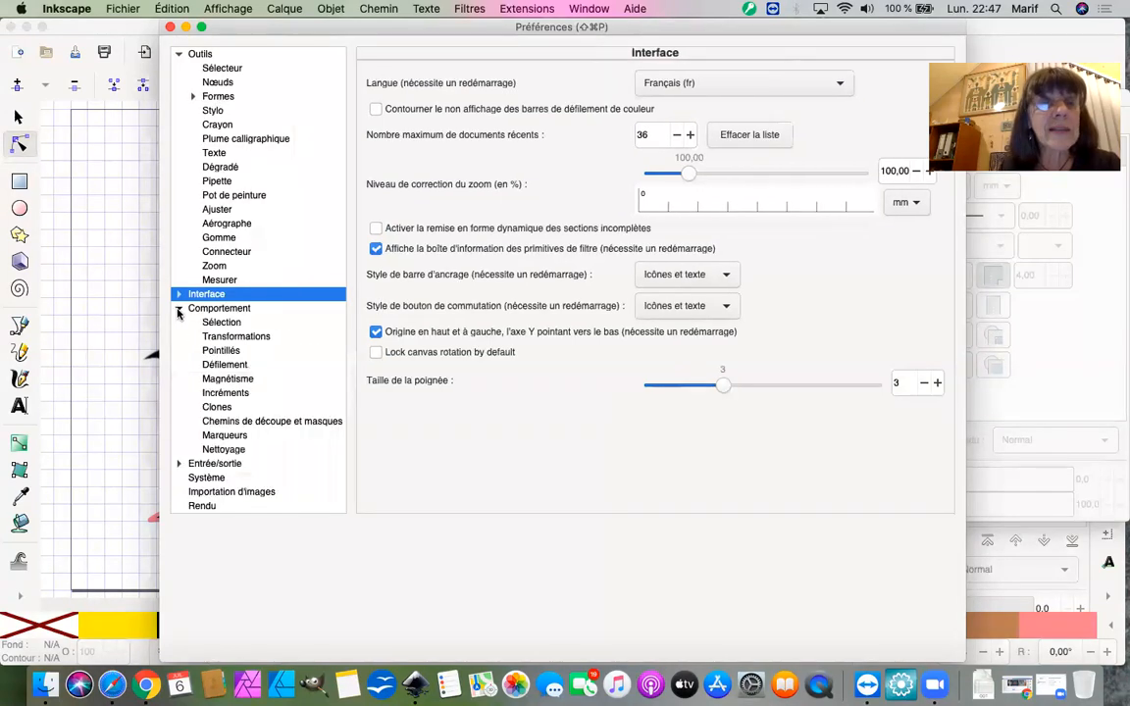
{"action": "left_click", "coordinate": [179, 463]}
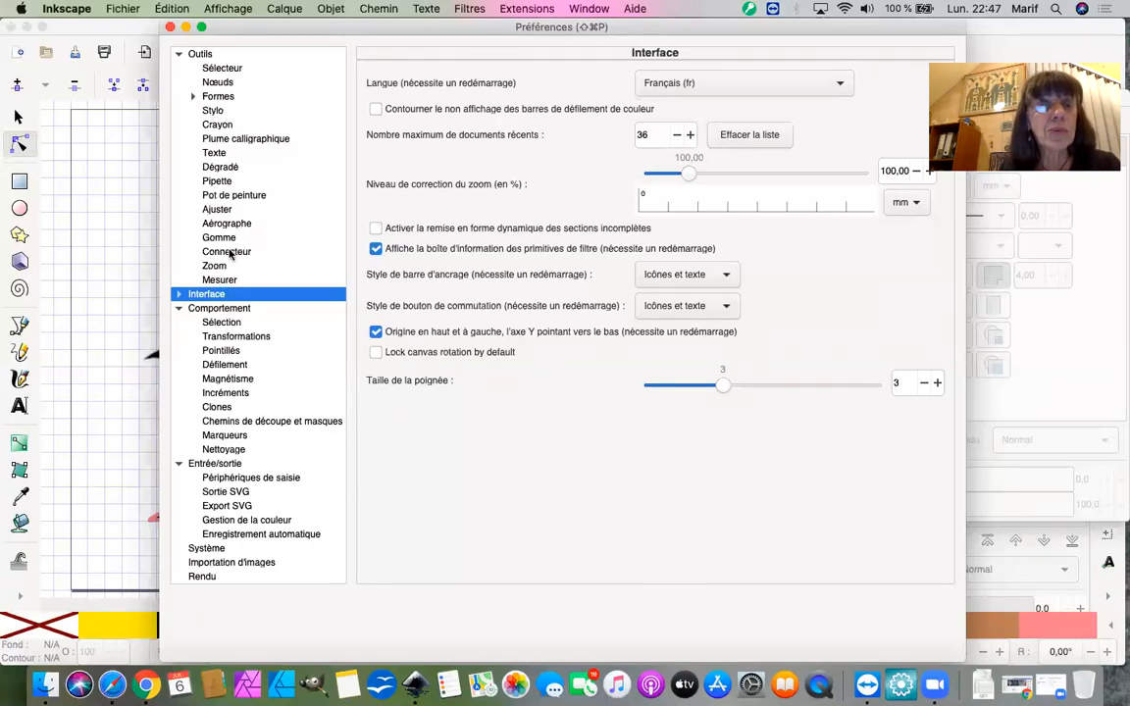
{"action": "left_click", "coordinate": [179, 294]}
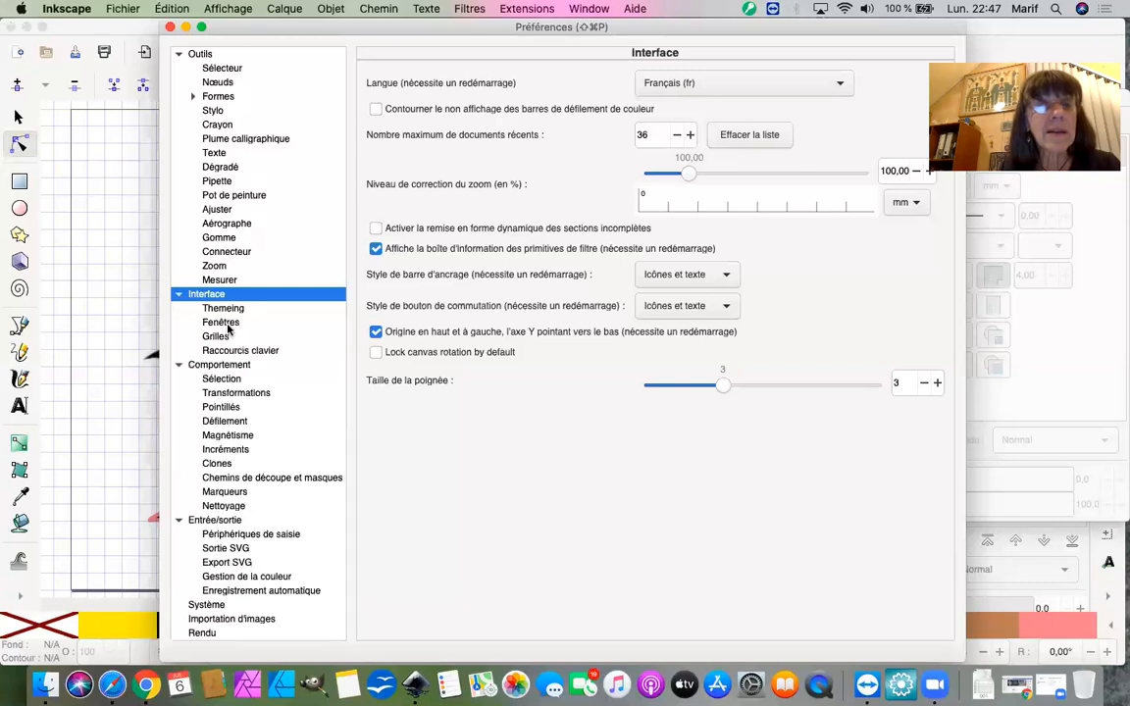
{"action": "left_click", "coordinate": [223, 324]}
{"action": "key", "text": "Down"}
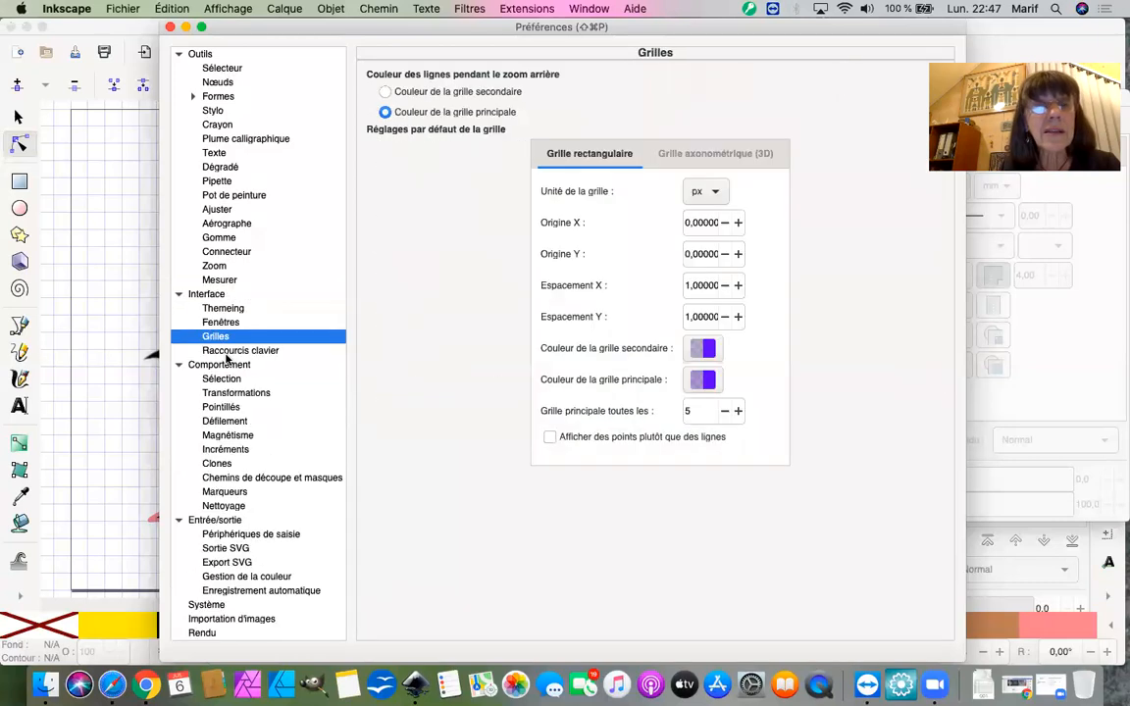
{"action": "left_click", "coordinate": [218, 310]}
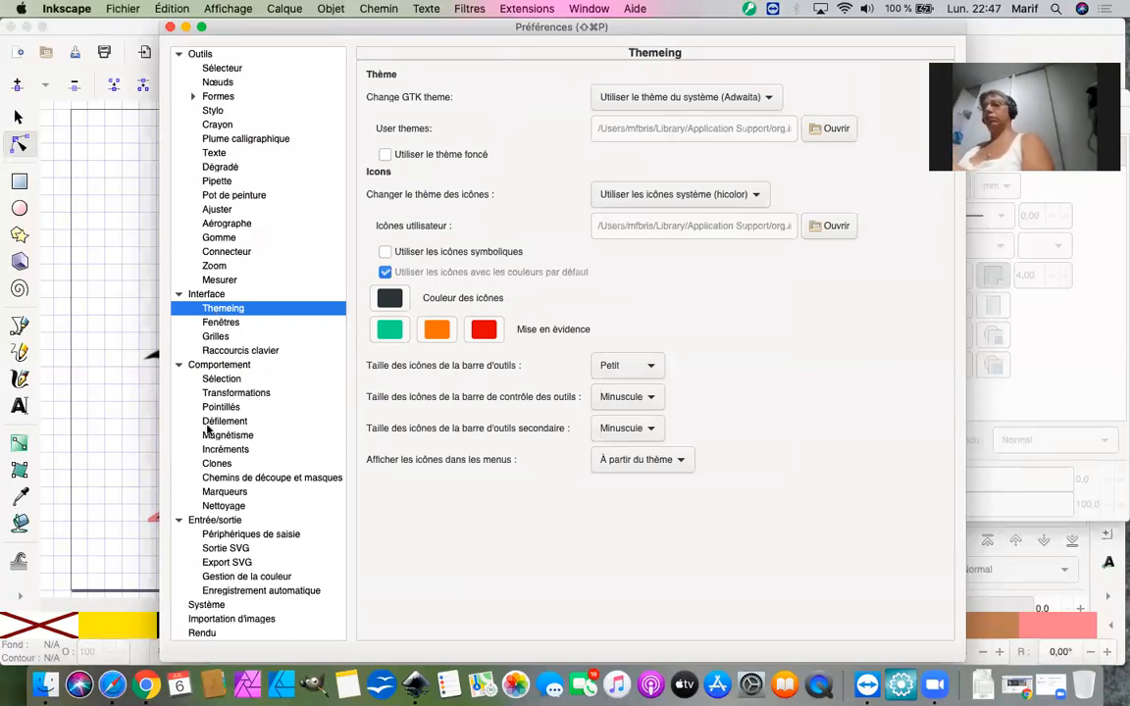
{"action": "left_click", "coordinate": [168, 28]}
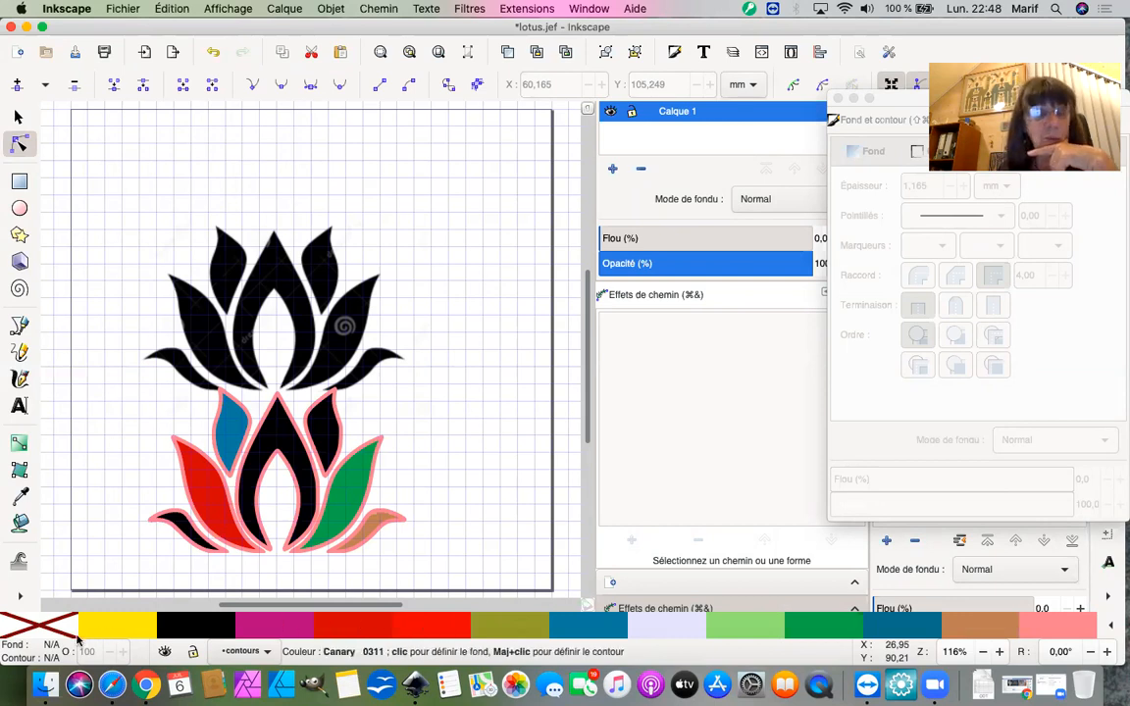
Step: Switch the document's colour swatches to the Ink/Stitch: Gutermann Creativ Dekor thread palette
{"action": "left_click", "coordinate": [1107, 629]}
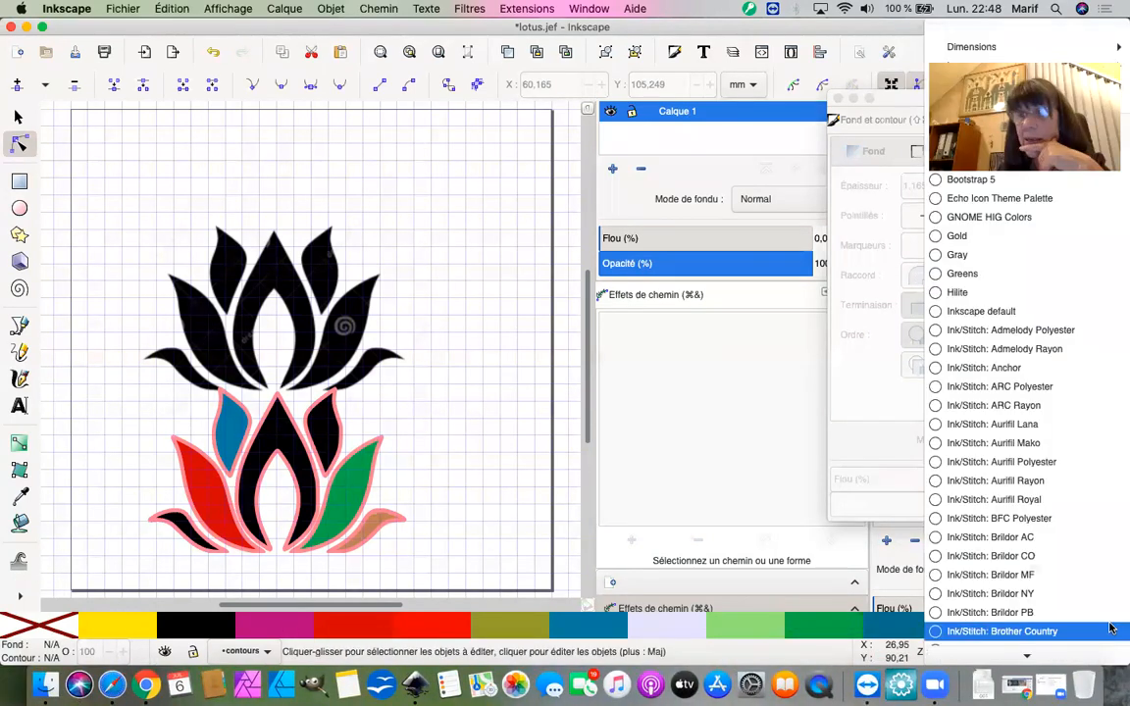
{"action": "left_click", "coordinate": [667, 504]}
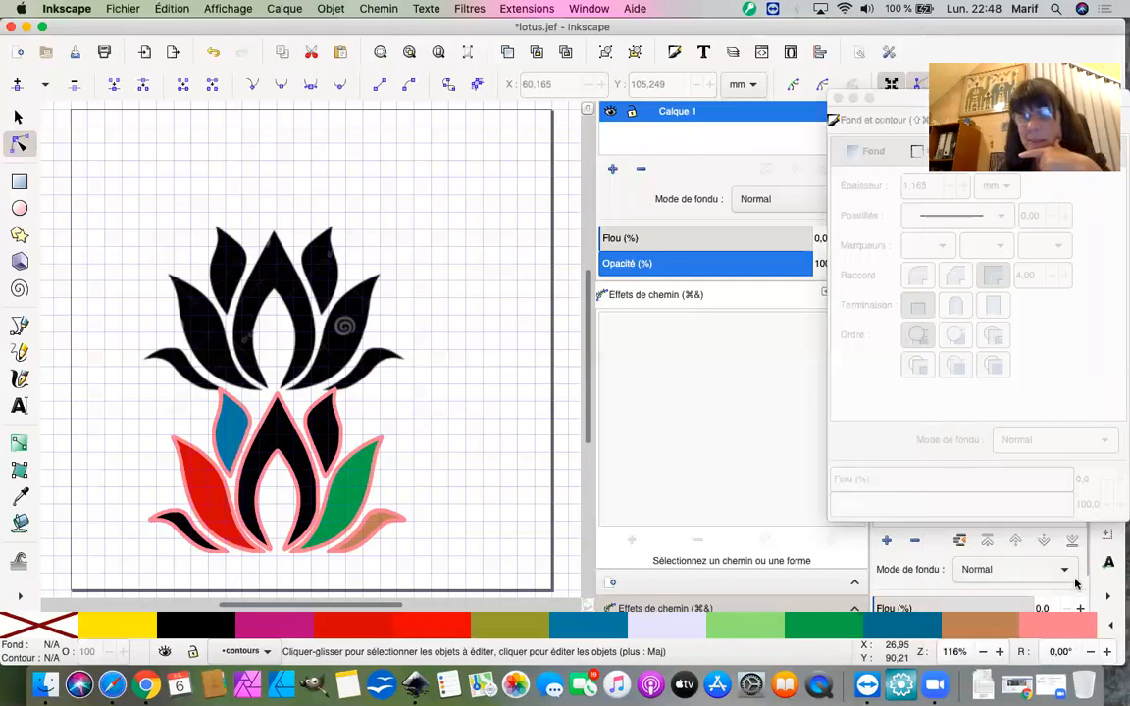
{"action": "left_click", "coordinate": [1114, 628]}
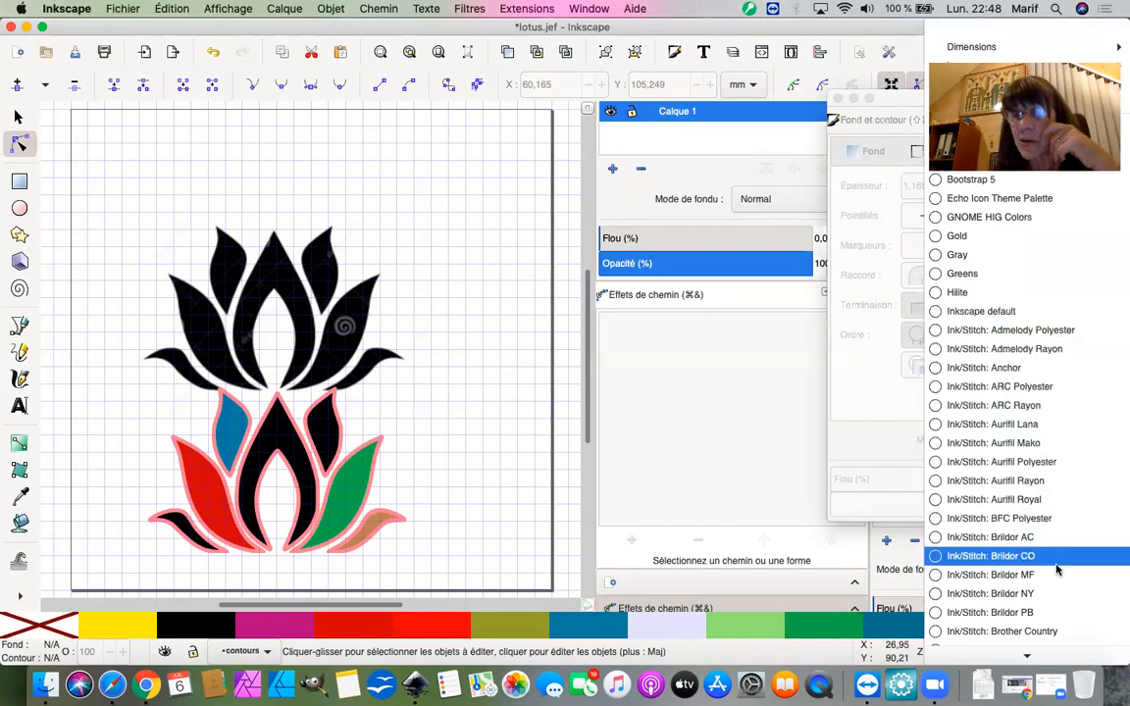
{"action": "scroll", "coordinate": [1041, 582], "scroll_direction": "down", "scroll_amount": 2}
{"action": "scroll", "coordinate": [1041, 582], "scroll_direction": "down", "scroll_amount": 4}
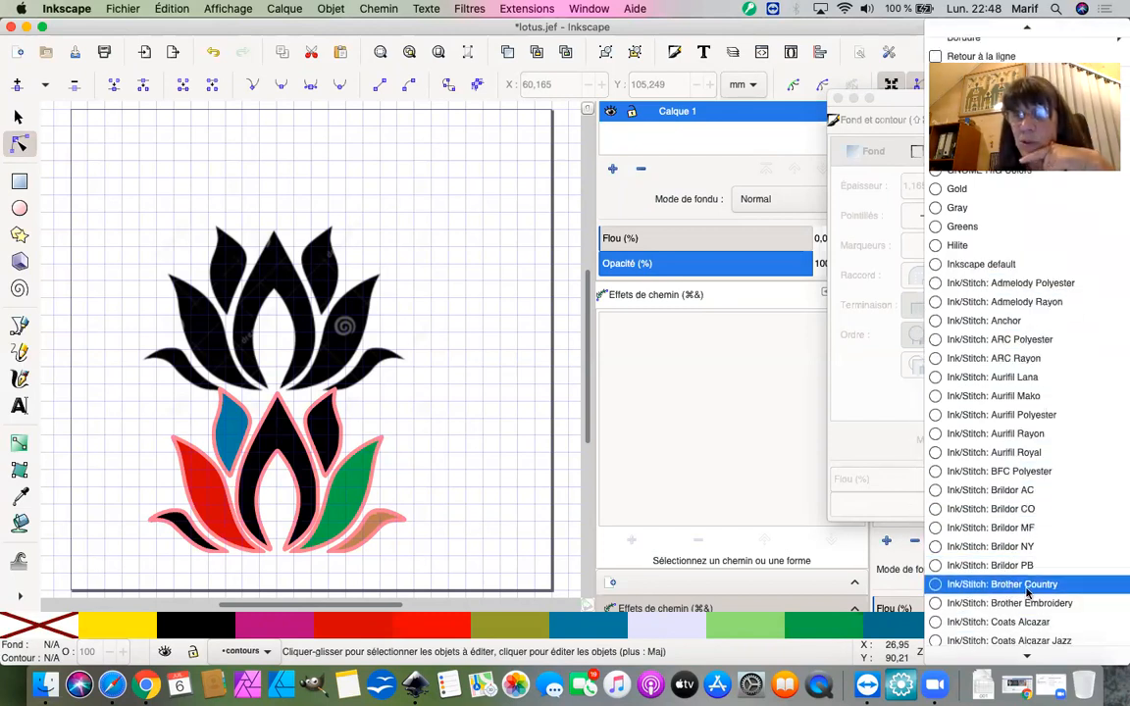
{"action": "scroll", "coordinate": [1023, 594], "scroll_direction": "down", "scroll_amount": 4}
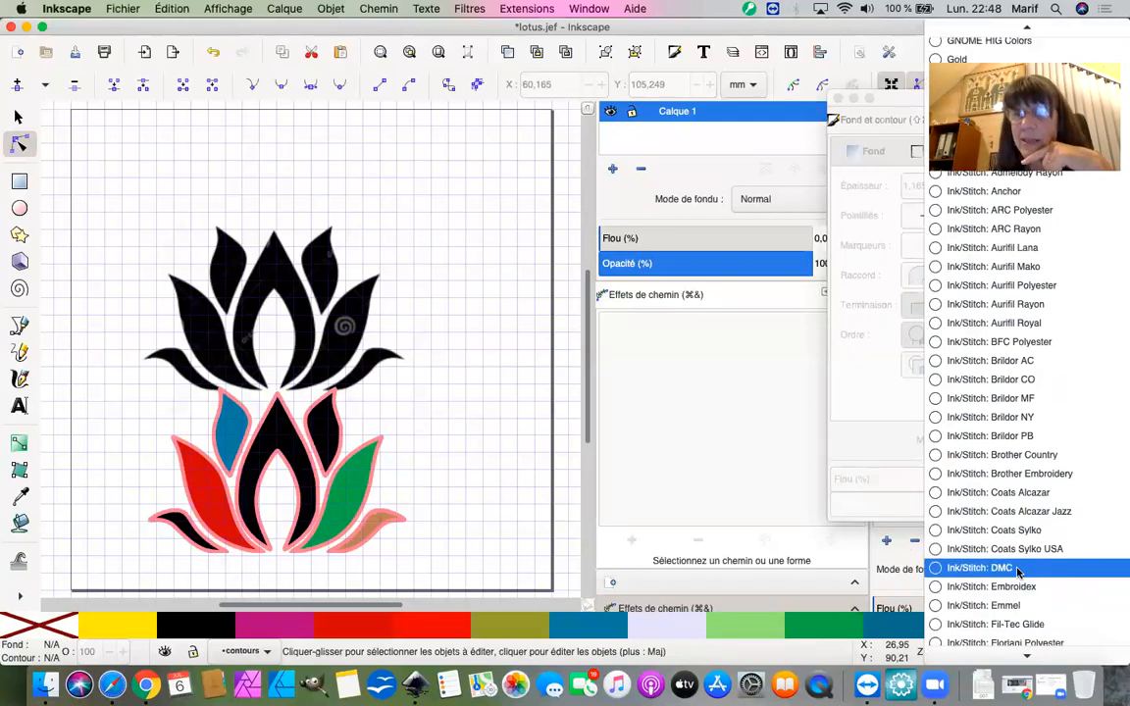
{"action": "scroll", "coordinate": [1037, 588], "scroll_direction": "down", "scroll_amount": 5}
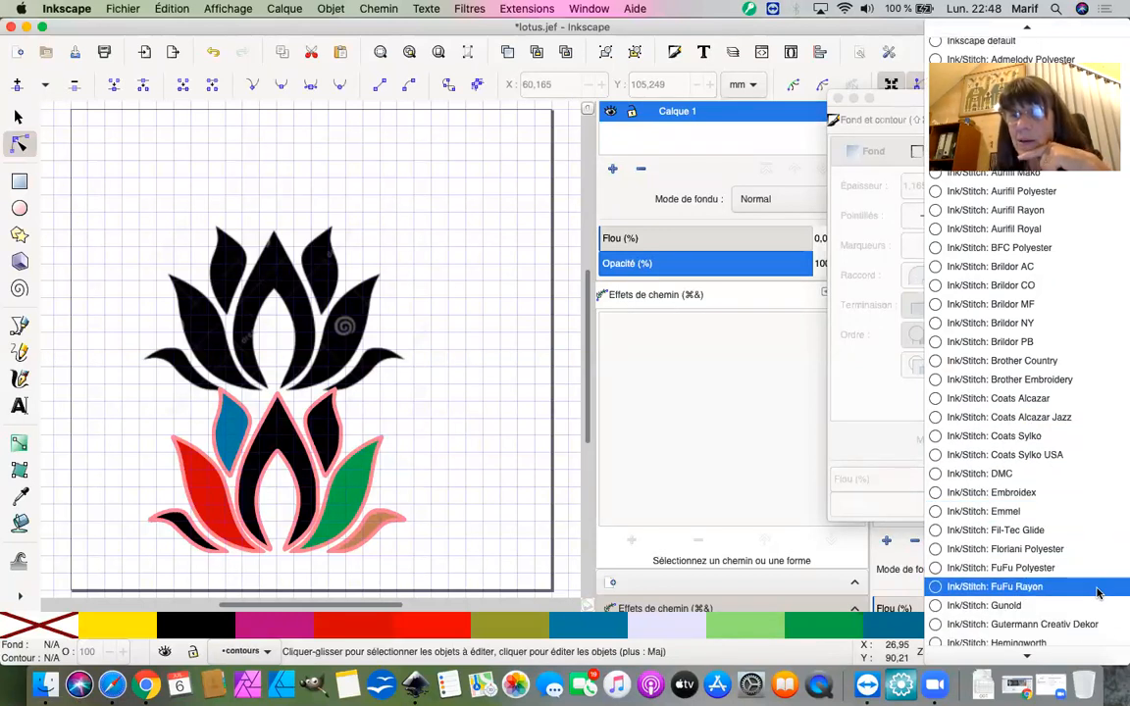
{"action": "scroll", "coordinate": [1005, 633], "scroll_direction": "down", "scroll_amount": 2}
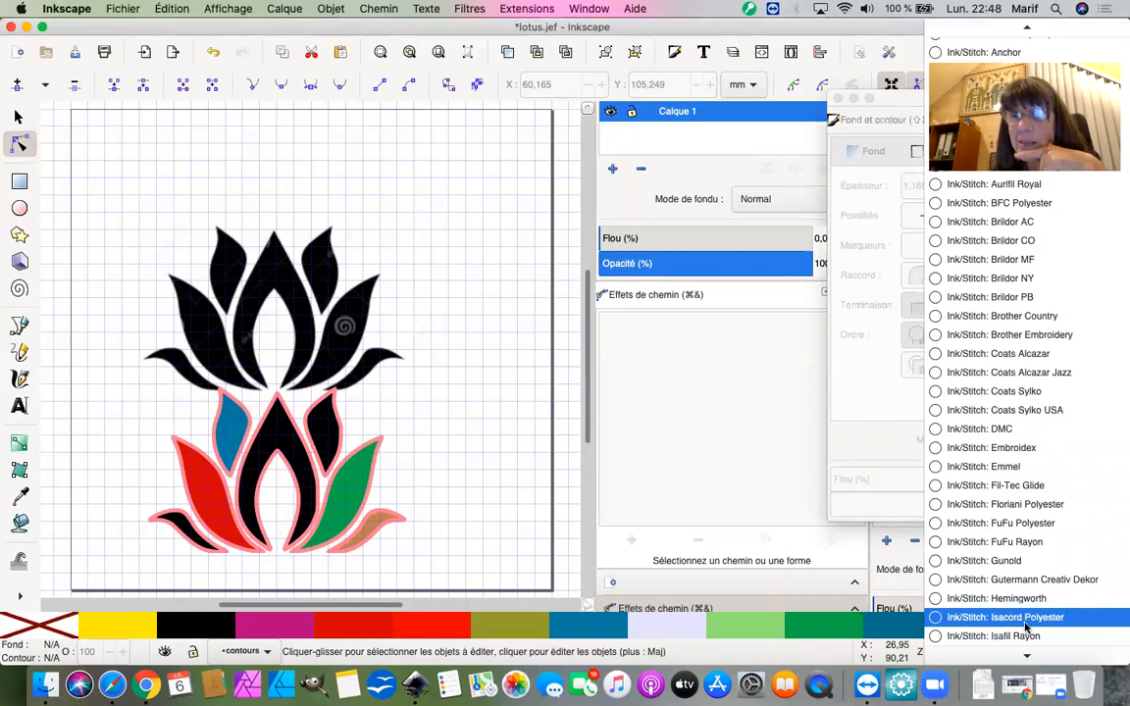
{"action": "left_click", "coordinate": [1036, 581]}
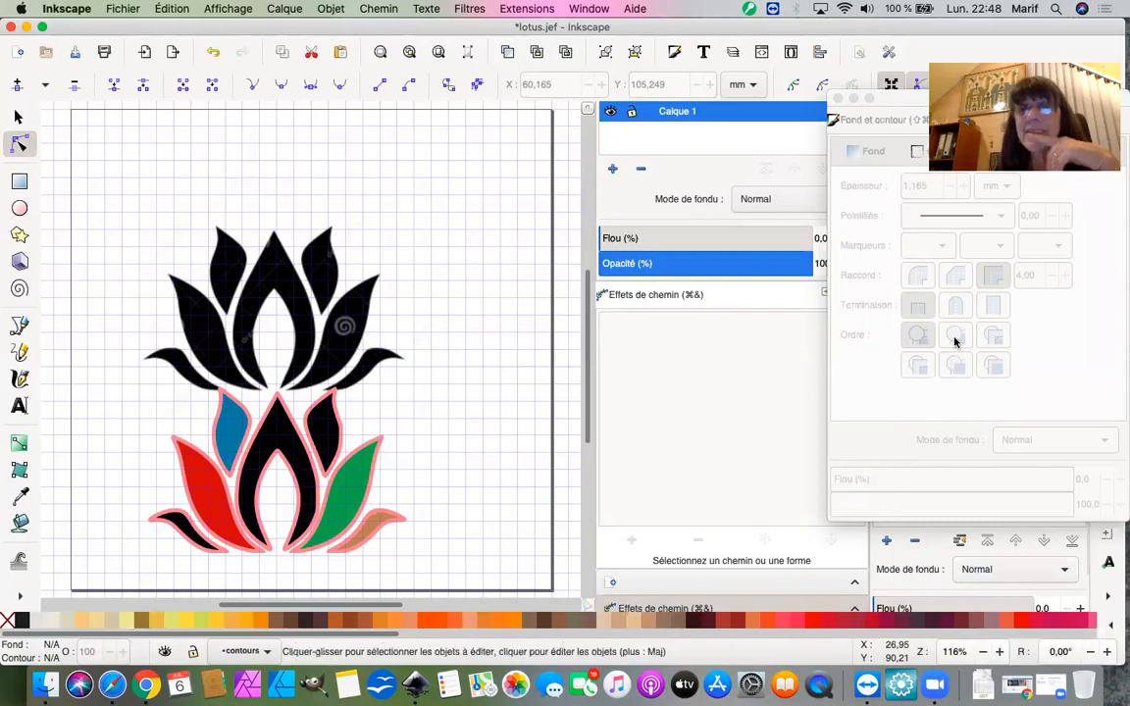
Step: Switch the document's colour swatches to the personal InkStitch palette listed between Marathon Rayon V3 and Metro
{"action": "left_click", "coordinate": [1111, 628]}
{"action": "scroll", "coordinate": [1024, 510], "scroll_direction": "down", "scroll_amount": 3}
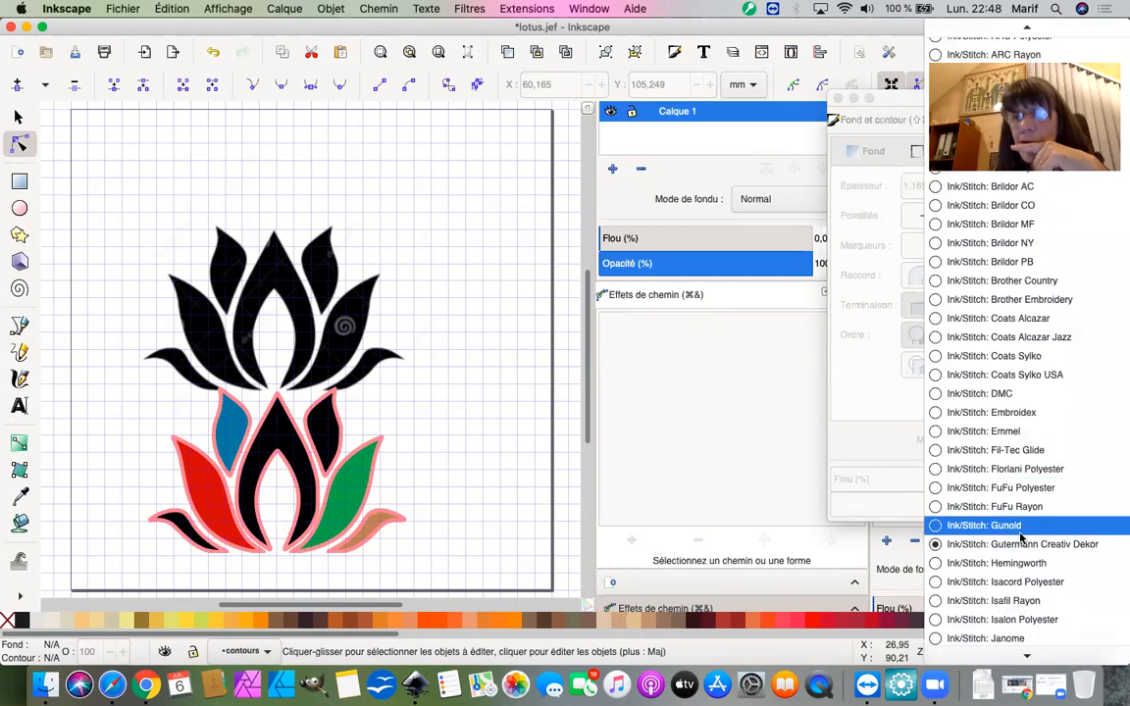
{"action": "scroll", "coordinate": [1024, 559], "scroll_direction": "down", "scroll_amount": 5}
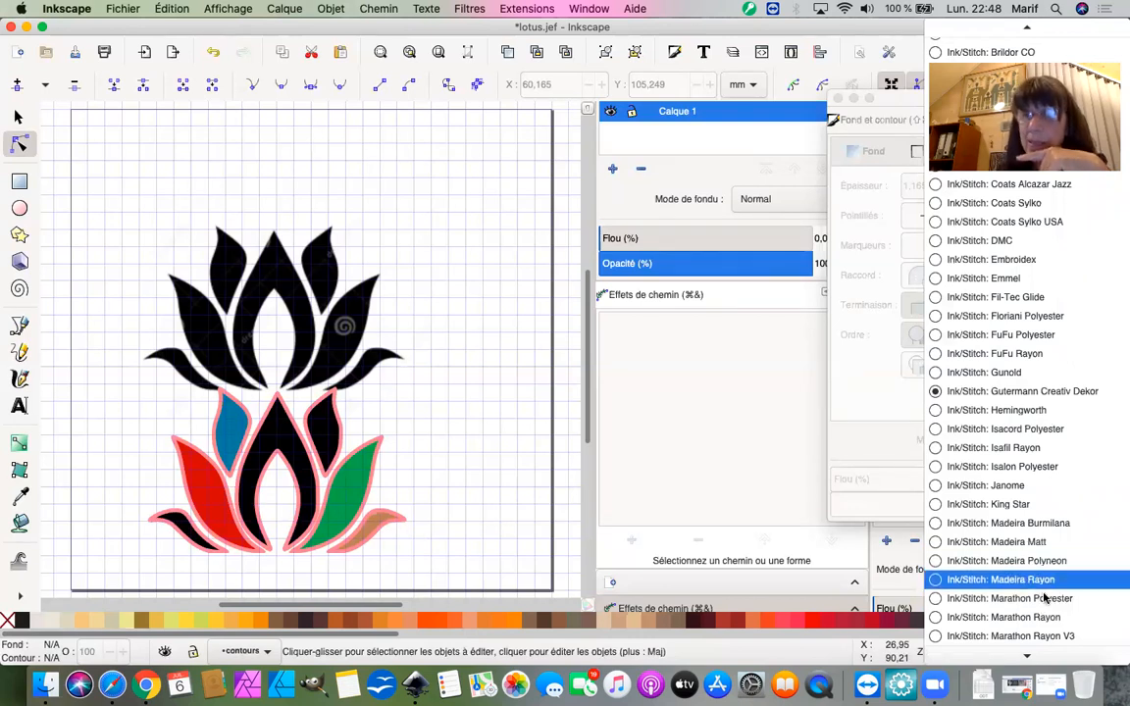
{"action": "scroll", "coordinate": [1083, 582], "scroll_direction": "down", "scroll_amount": 3}
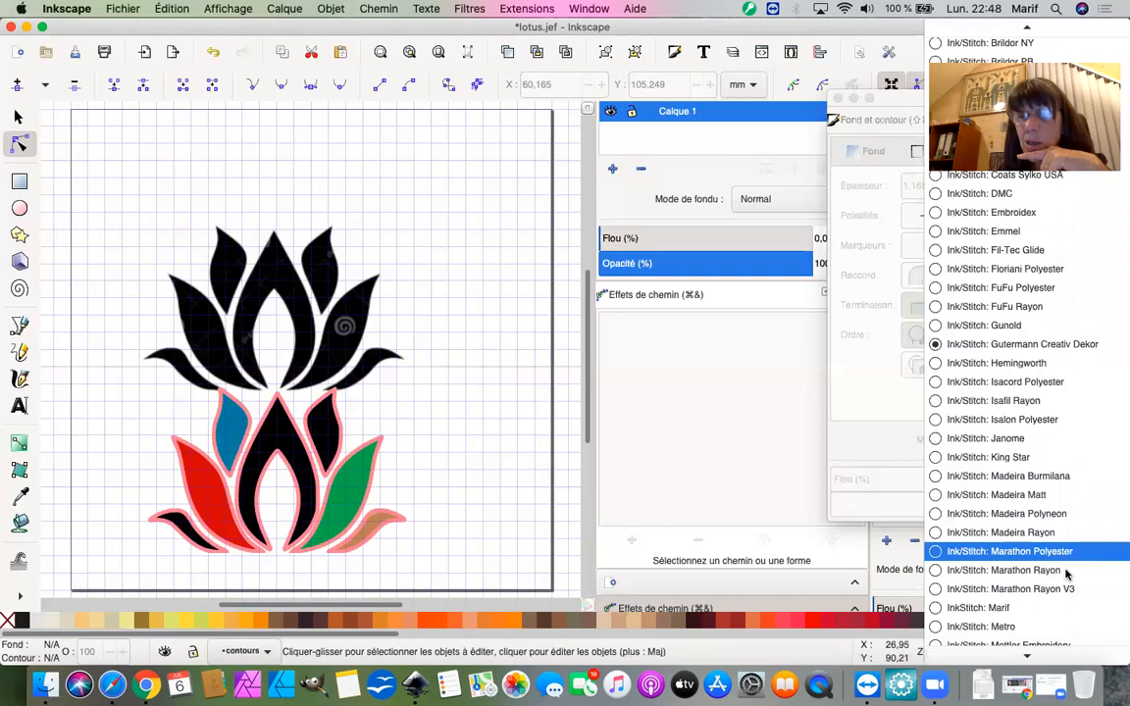
{"action": "left_click", "coordinate": [1003, 609]}
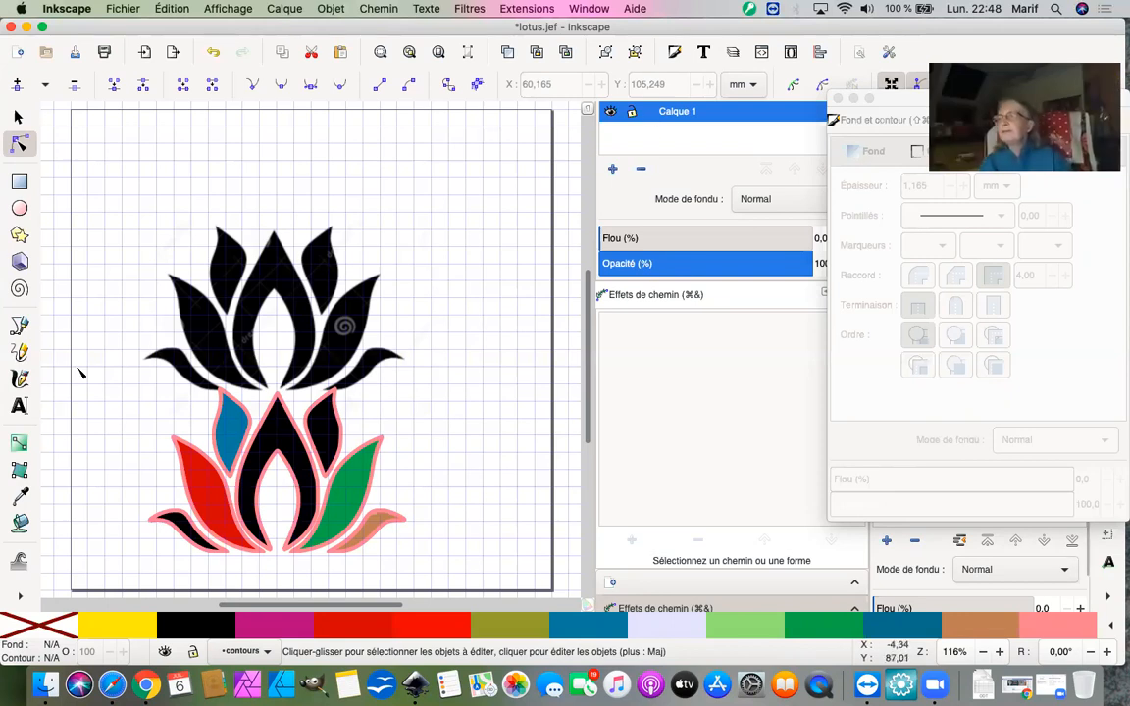
Step: Select the whole coloured lotus with its contours and resize it freely to about 73 mm wide and 16 mm high
{"action": "left_click_drag", "start_coordinate": [83, 330], "coordinate": [502, 608]}
{"action": "left_click", "coordinate": [17, 117]}
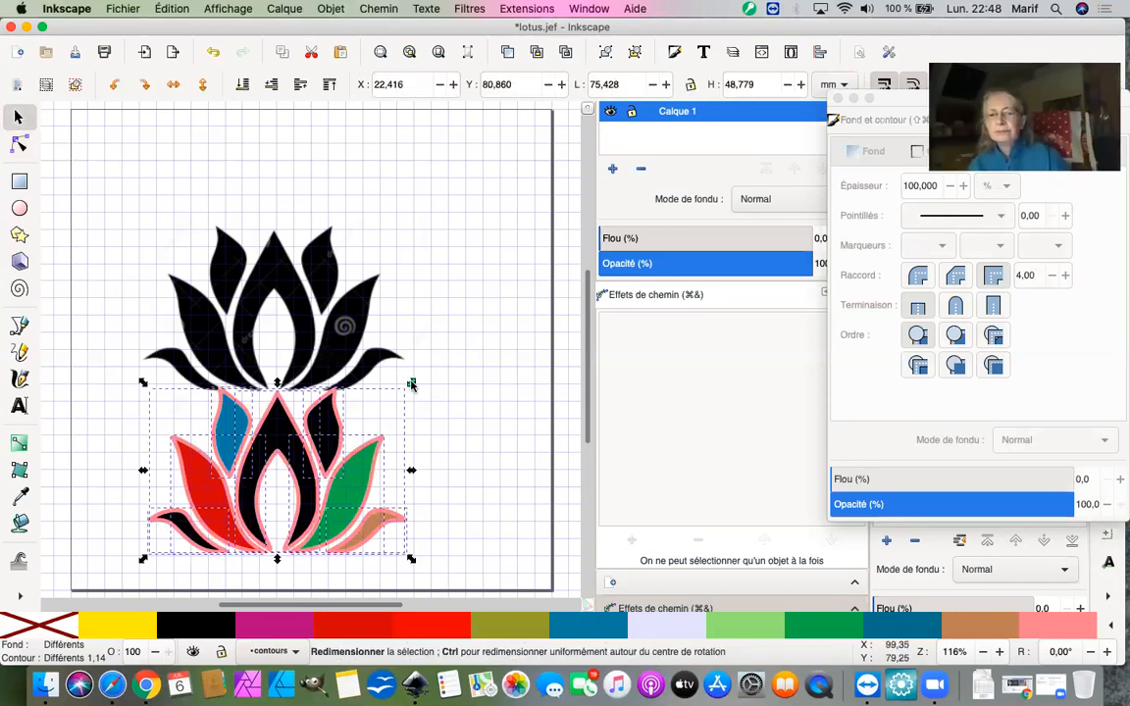
{"action": "left_click_drag", "start_coordinate": [410, 382], "coordinate": [375, 454]}
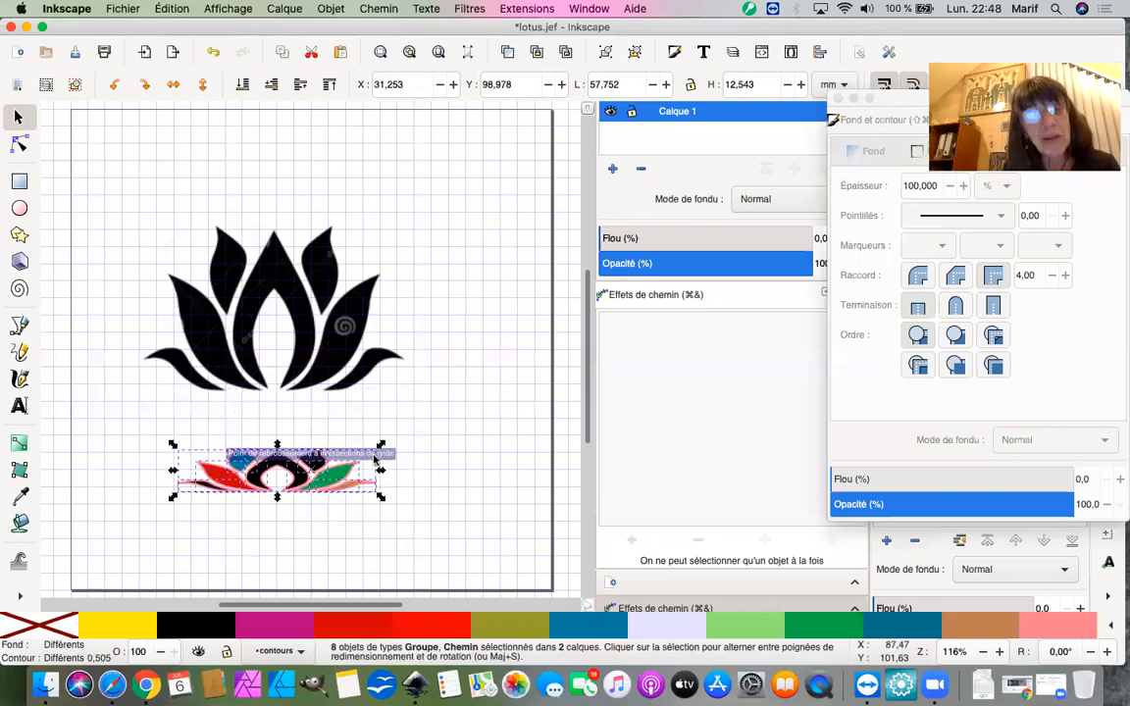
{"action": "left_click_drag", "start_coordinate": [381, 447], "coordinate": [430, 238]}
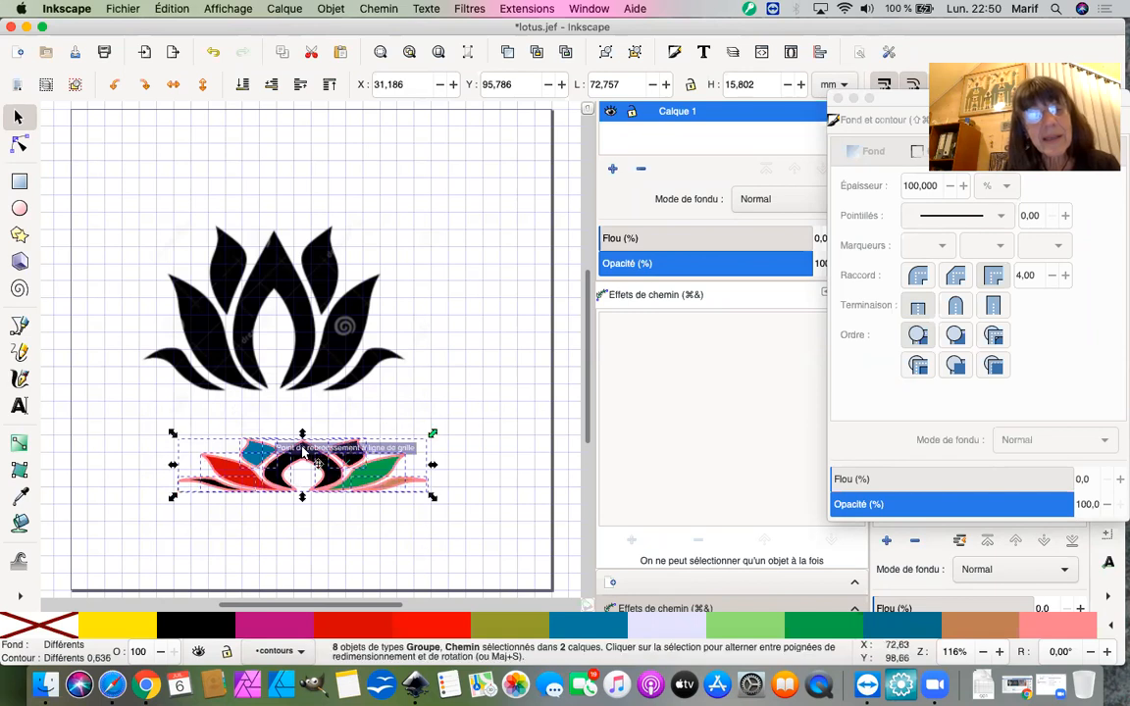
{"action": "left_click_drag", "start_coordinate": [300, 437], "coordinate": [433, 232]}
{"action": "scroll", "coordinate": [445, 392], "scroll_direction": "up", "scroll_amount": 8}
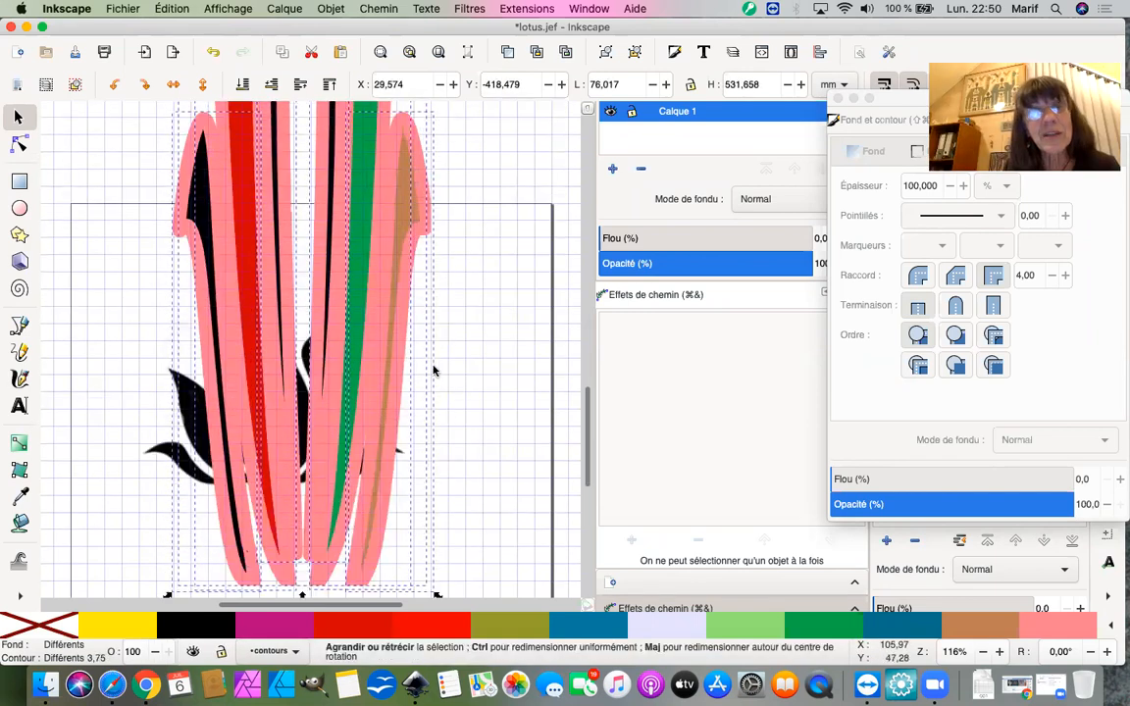
{"action": "key", "text": "alt"}
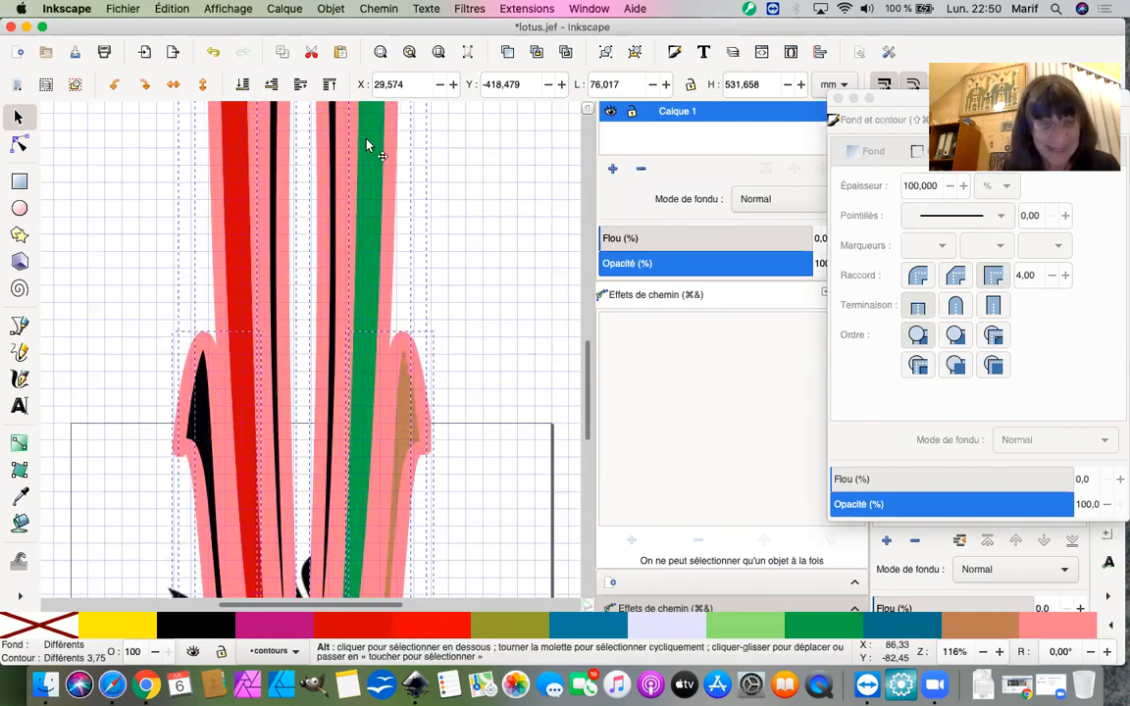
{"action": "key", "text": "super+z"}
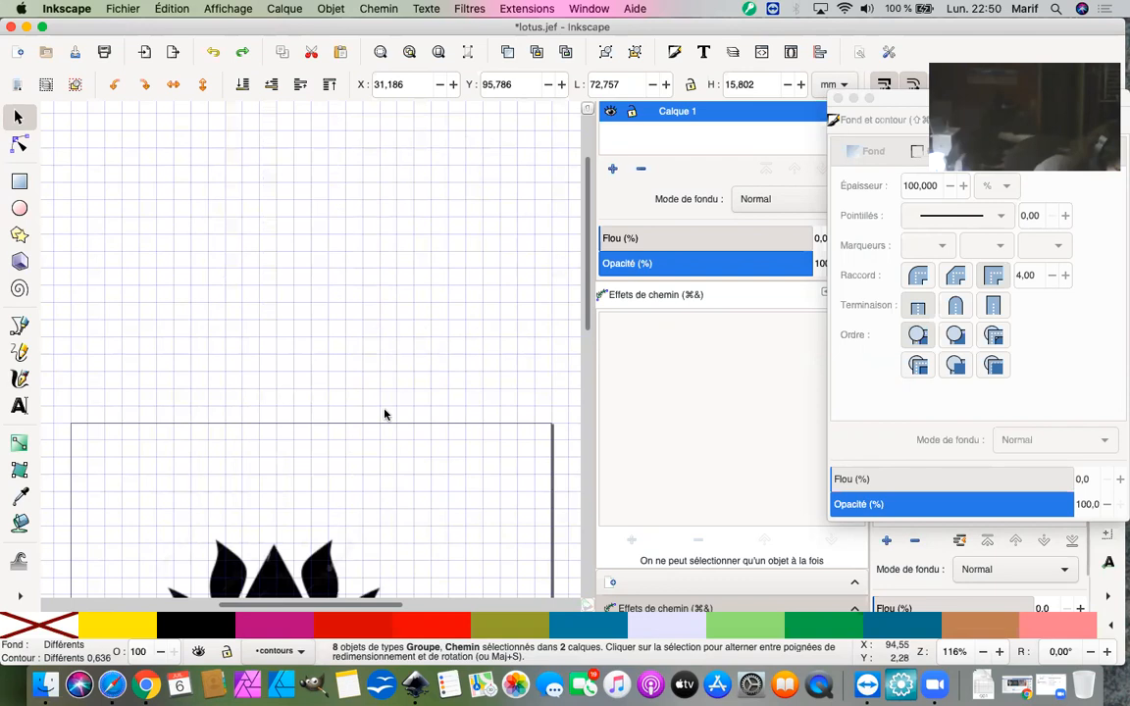
Step: Stretch the flattened coloured lotus to about 34 mm high, and enlarge it to about 104 mm wide and 81 mm high
{"action": "scroll", "coordinate": [378, 512], "scroll_direction": "down", "scroll_amount": 7}
{"action": "scroll", "coordinate": [383, 529], "scroll_direction": "down", "scroll_amount": 2}
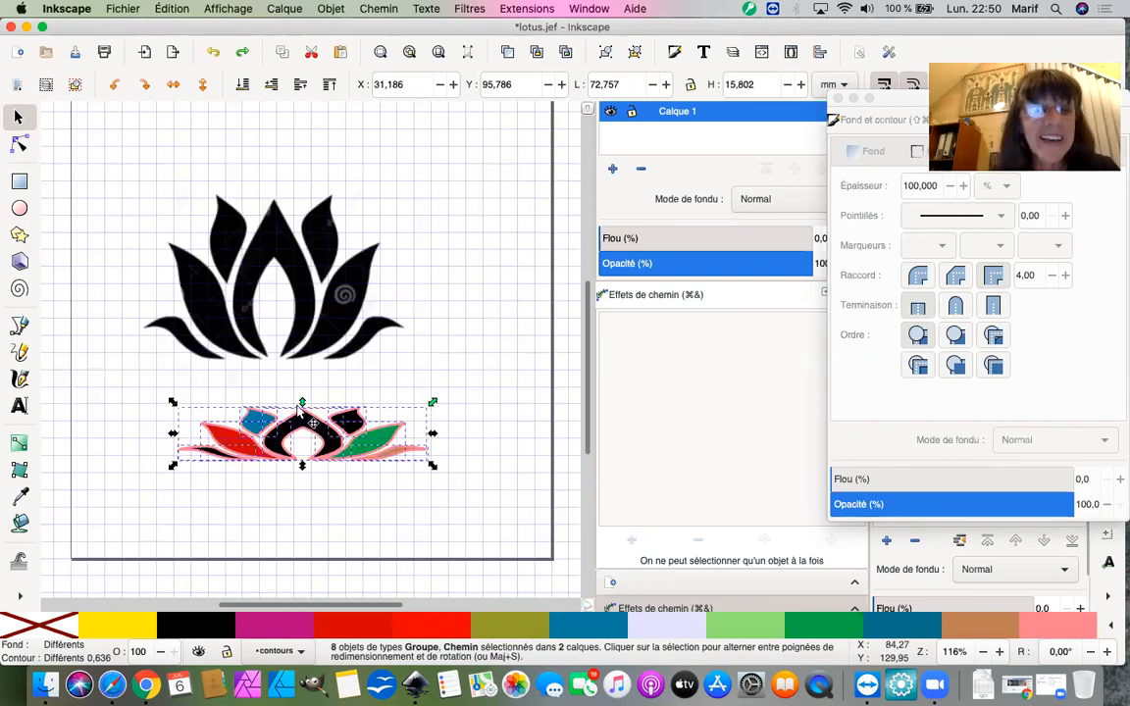
{"action": "left_click_drag", "start_coordinate": [302, 398], "coordinate": [308, 315]}
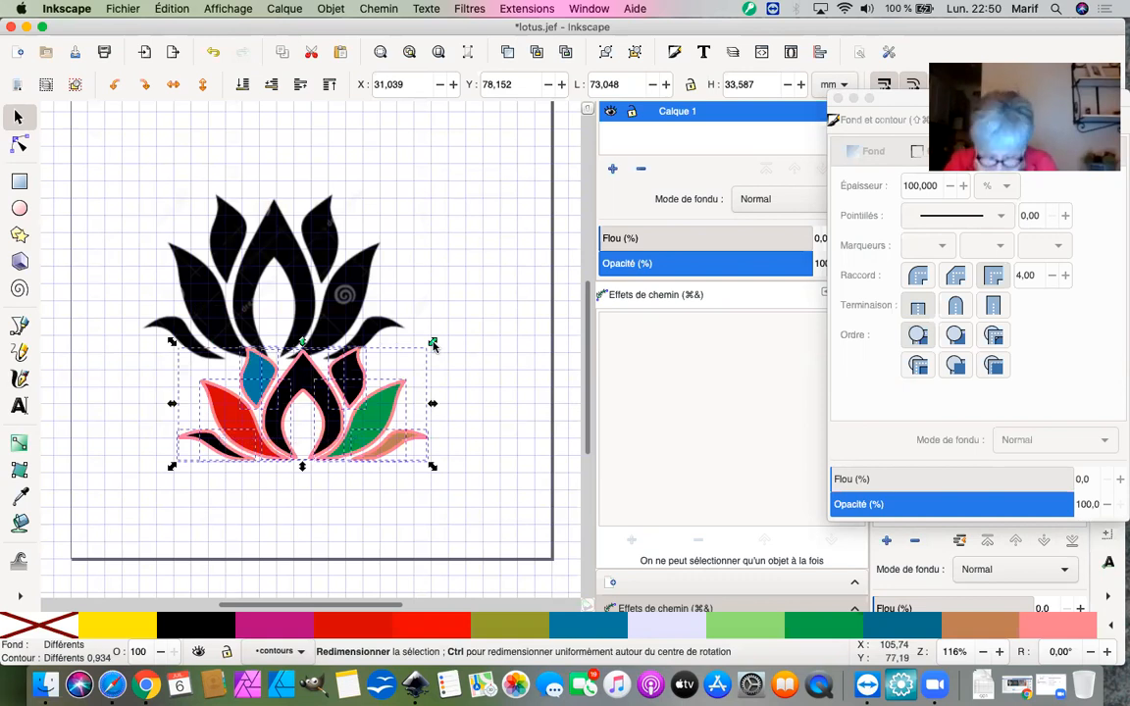
{"action": "left_click_drag", "start_coordinate": [433, 344], "coordinate": [542, 190]}
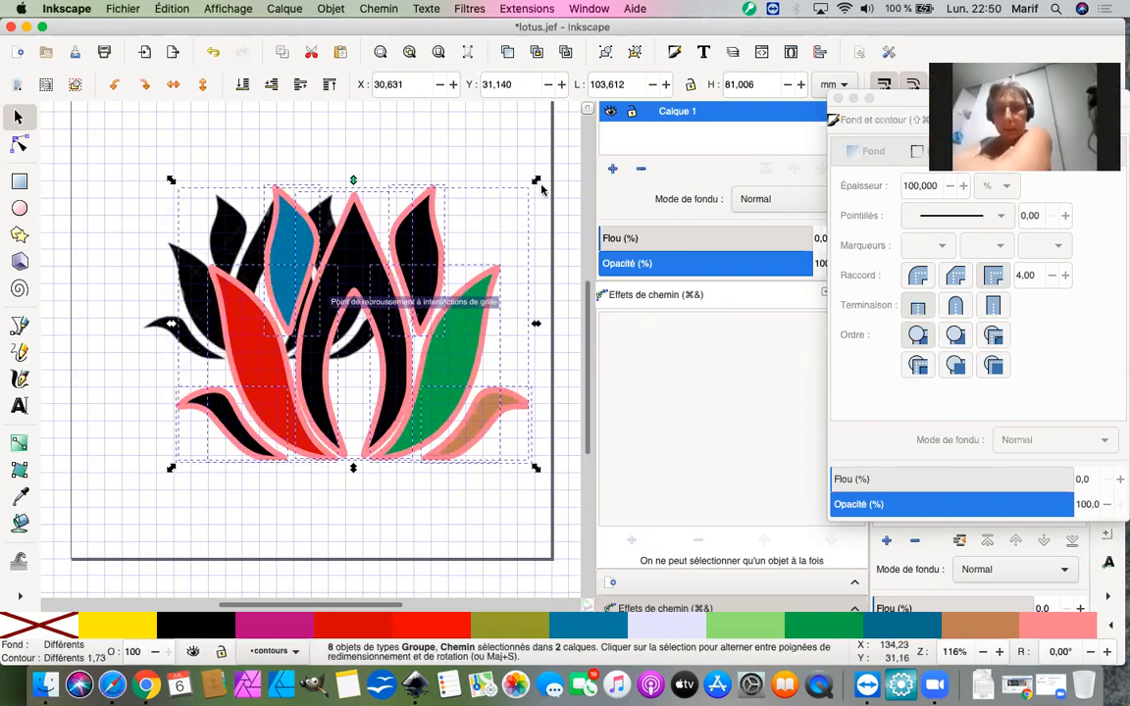